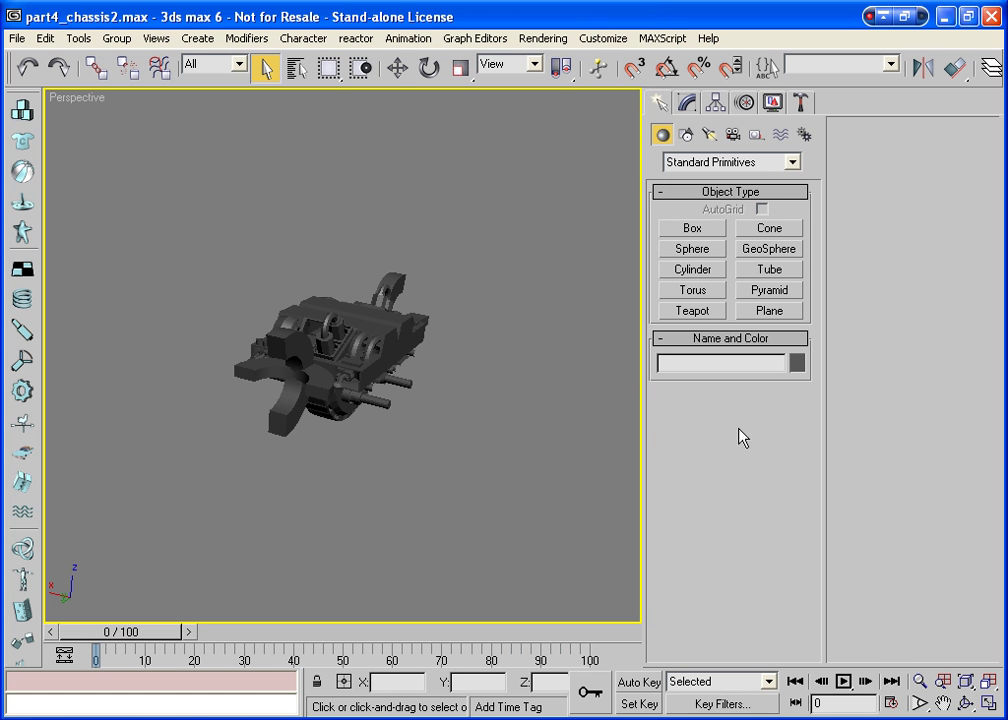
Select Chassis_part_01 and show its modifier stack.
key(ctrl+r)
drag(391, 405, 371, 423)
right_click(371, 423)
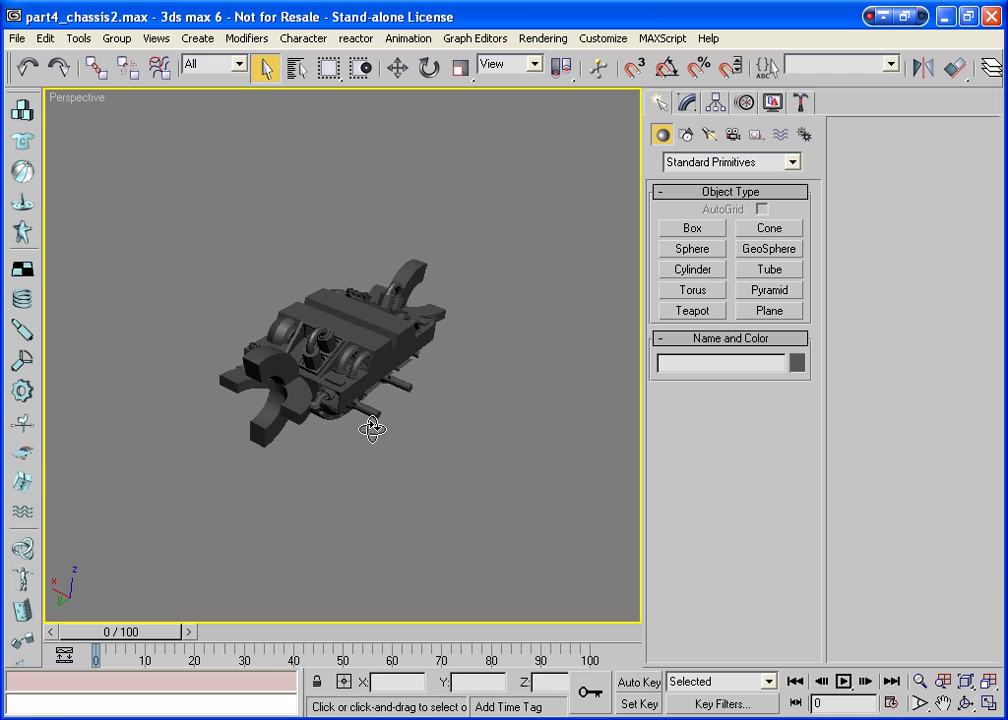
click(360, 364)
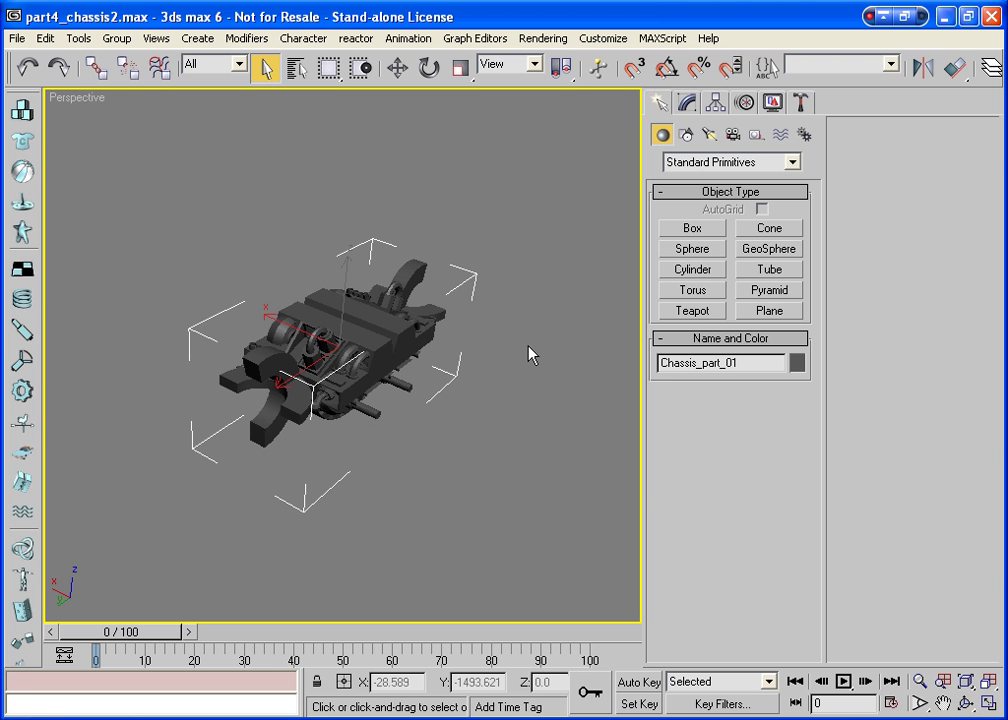
click(687, 103)
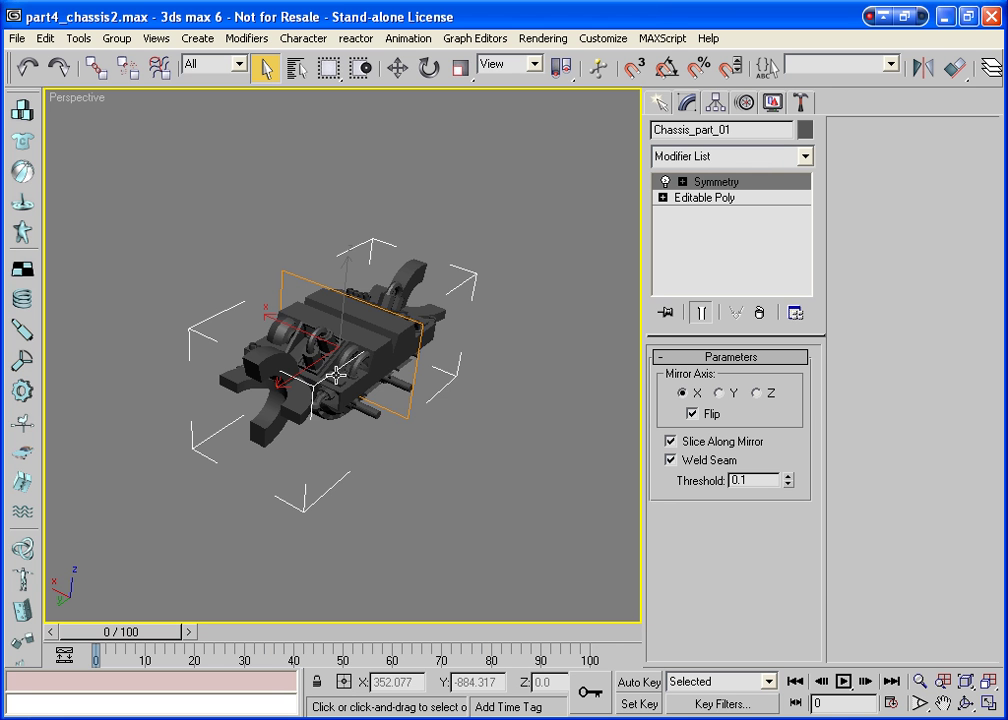
right_click(337, 382)
mouse_move(450, 503)
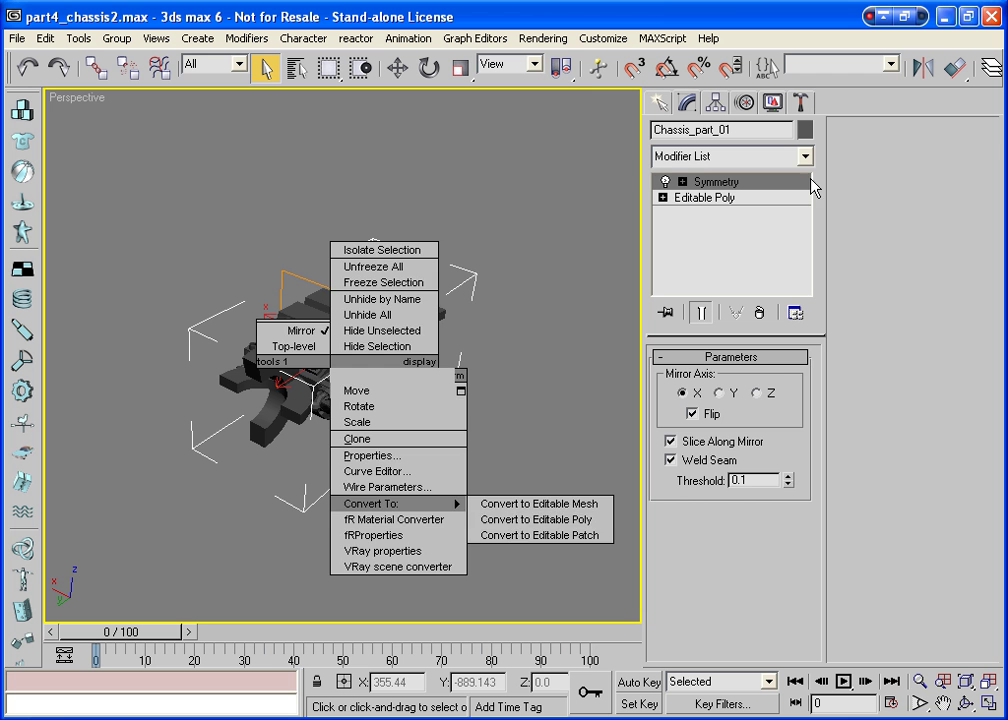
click(699, 203)
click(698, 199)
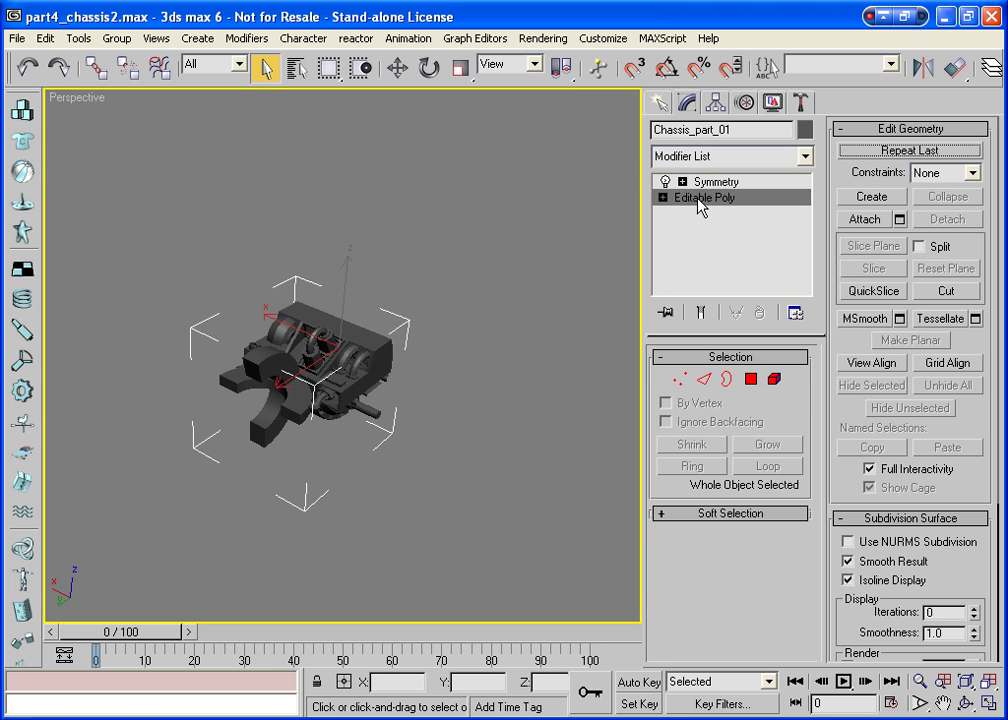
right_click(699, 200)
click(735, 419)
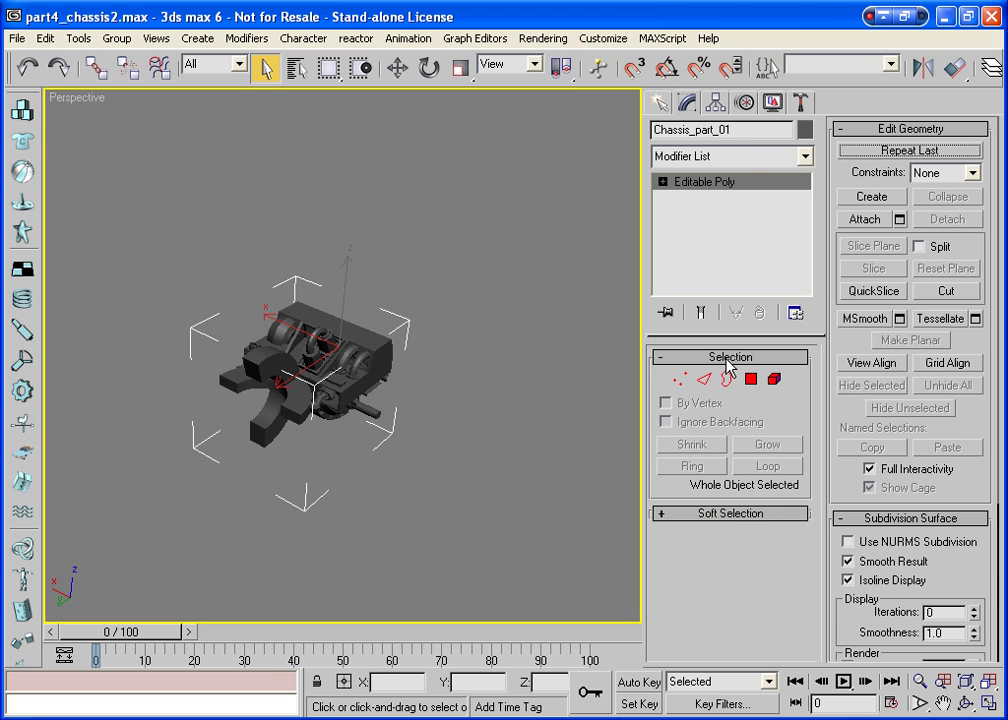
key(ctrl+z)
Pin the modifier stack and collapse the chassis's Symmetry modifier into the editable poly, keeping the mirrored half.
click(665, 313)
click(704, 198)
click(698, 312)
click(709, 184)
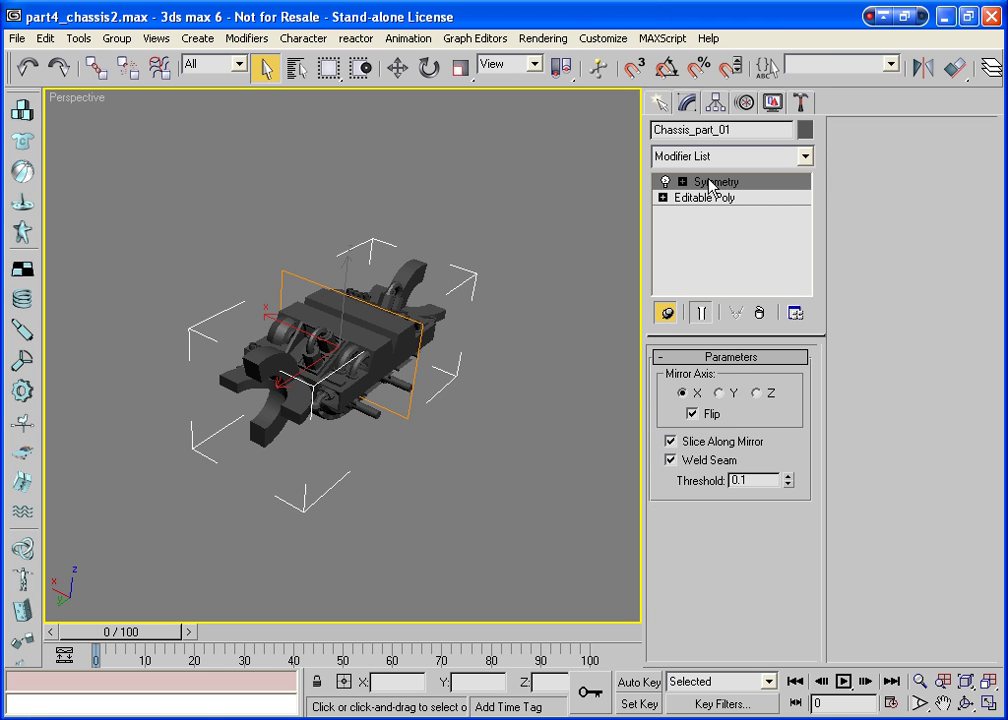
right_click(708, 180)
click(757, 328)
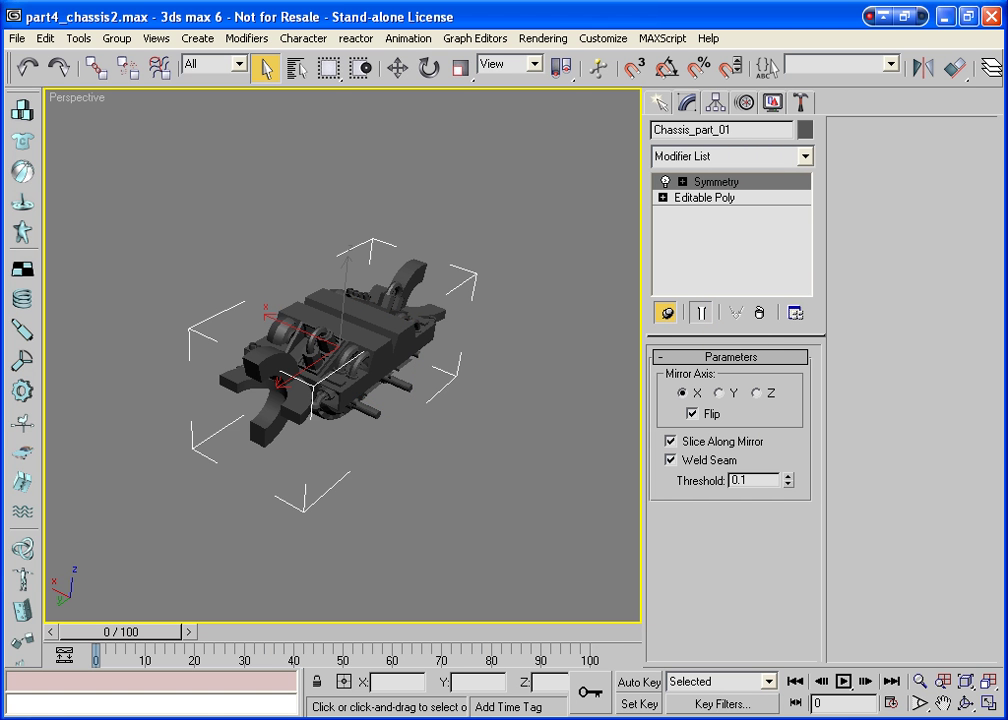
Show the whole chassis in a maximized Top viewport with shaded display.
click(967, 703)
drag(266, 295, 441, 270)
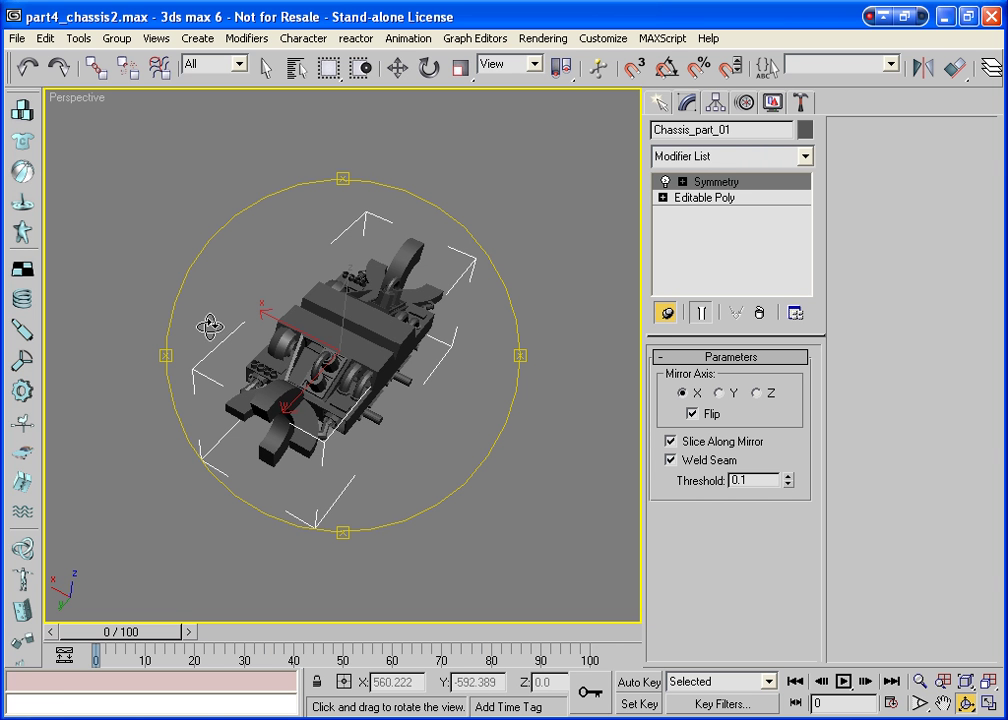
mouse_move(333, 353)
mouse_down()
mouse_move(317, 333)
mouse_move(332, 331)
mouse_up()
right_click(332, 331)
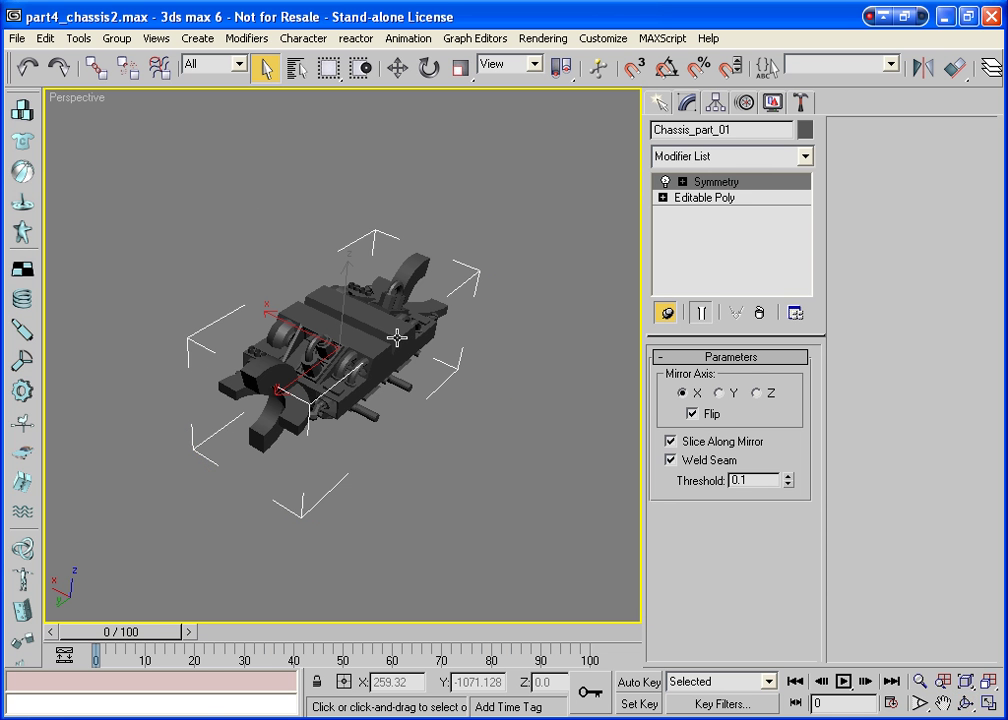
click(988, 703)
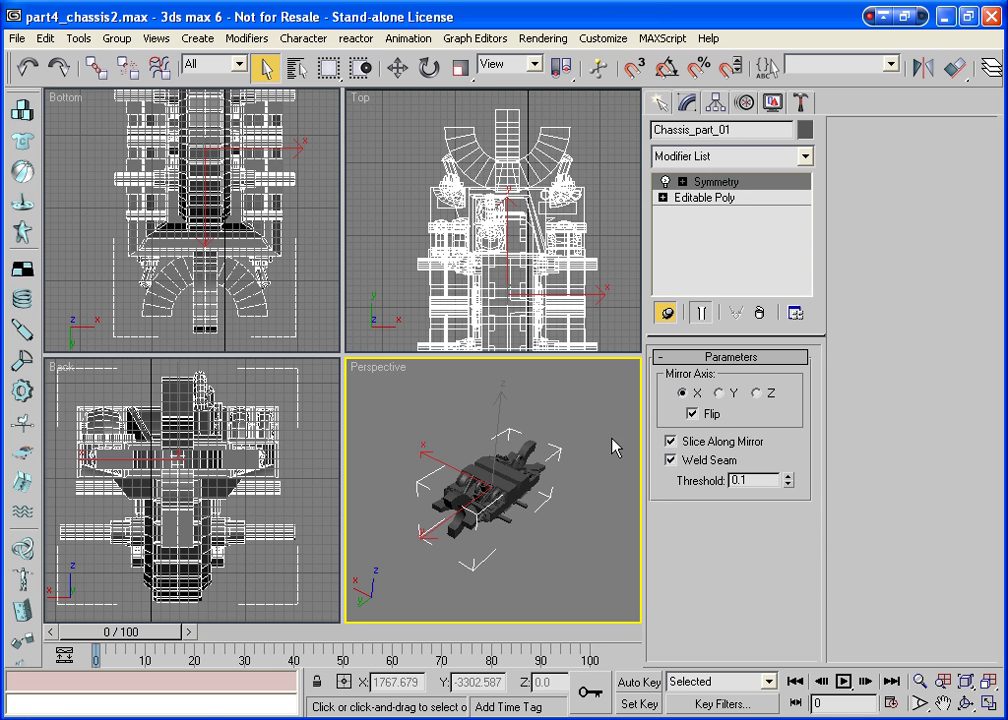
click(376, 100)
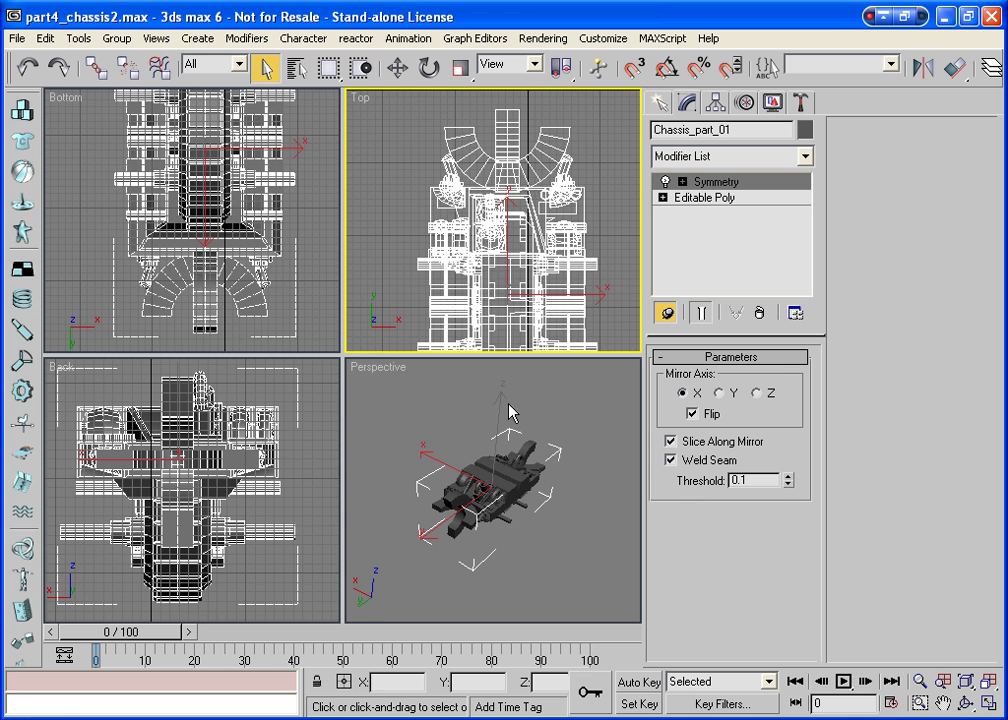
key(alt+w)
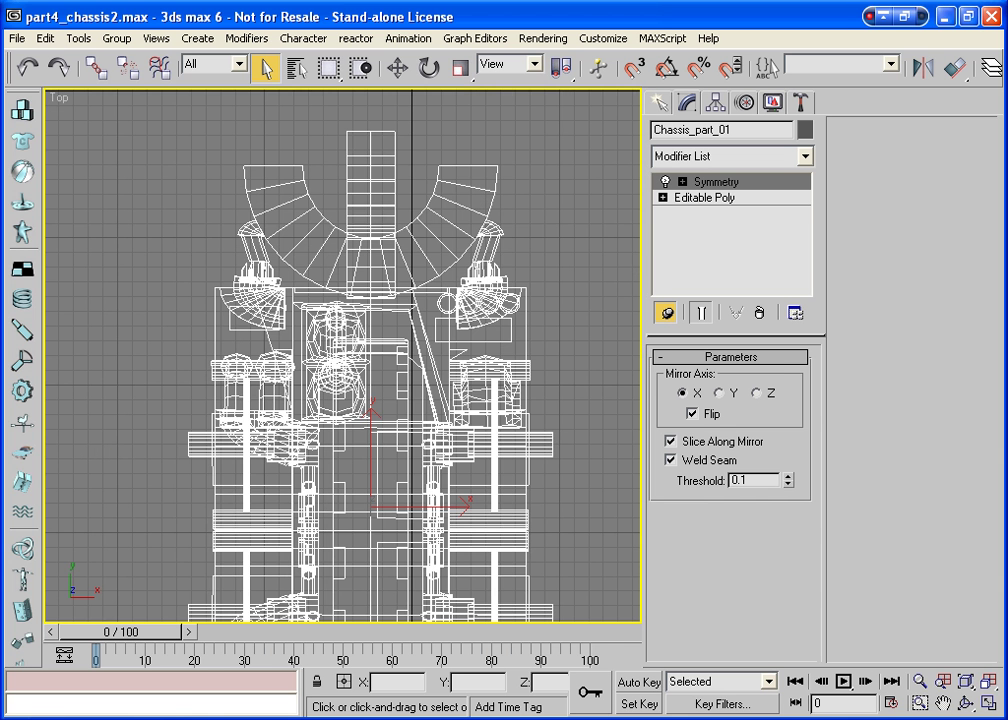
key(z)
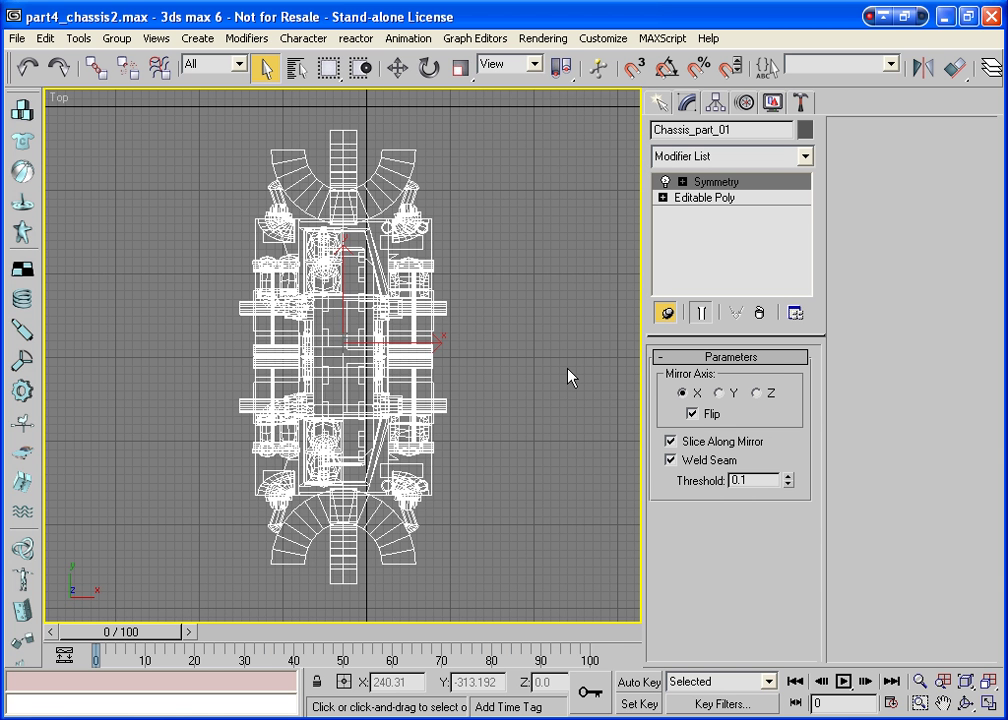
key(F3)
key(F3)
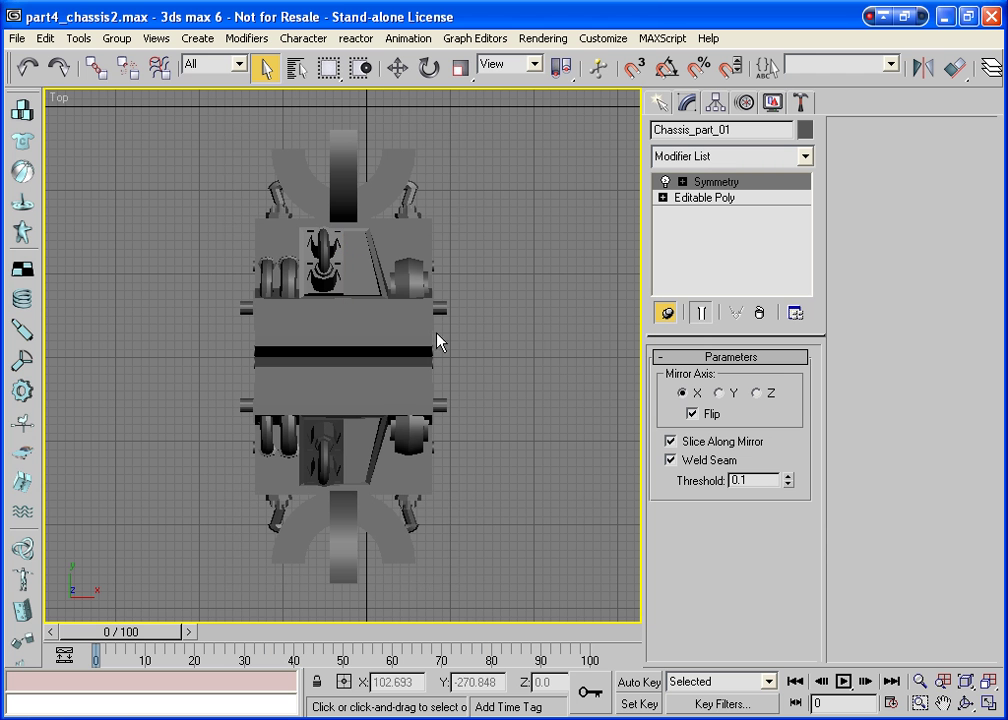
Center the pivot of Chassis_part_01 to the object, affecting the pivot only.
click(384, 341)
click(397, 67)
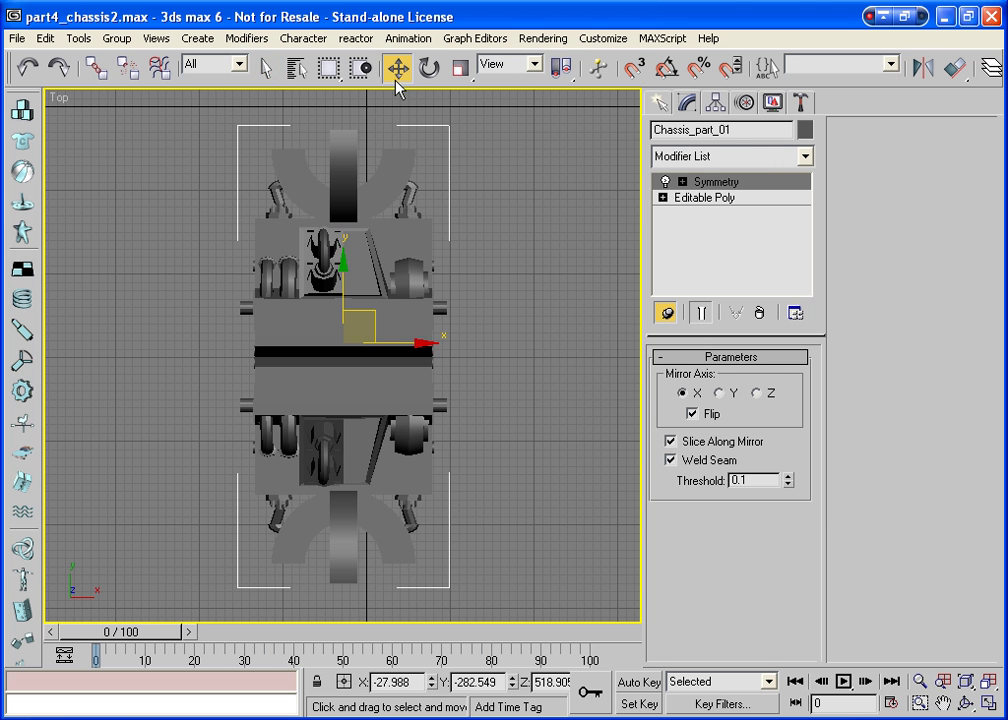
click(715, 102)
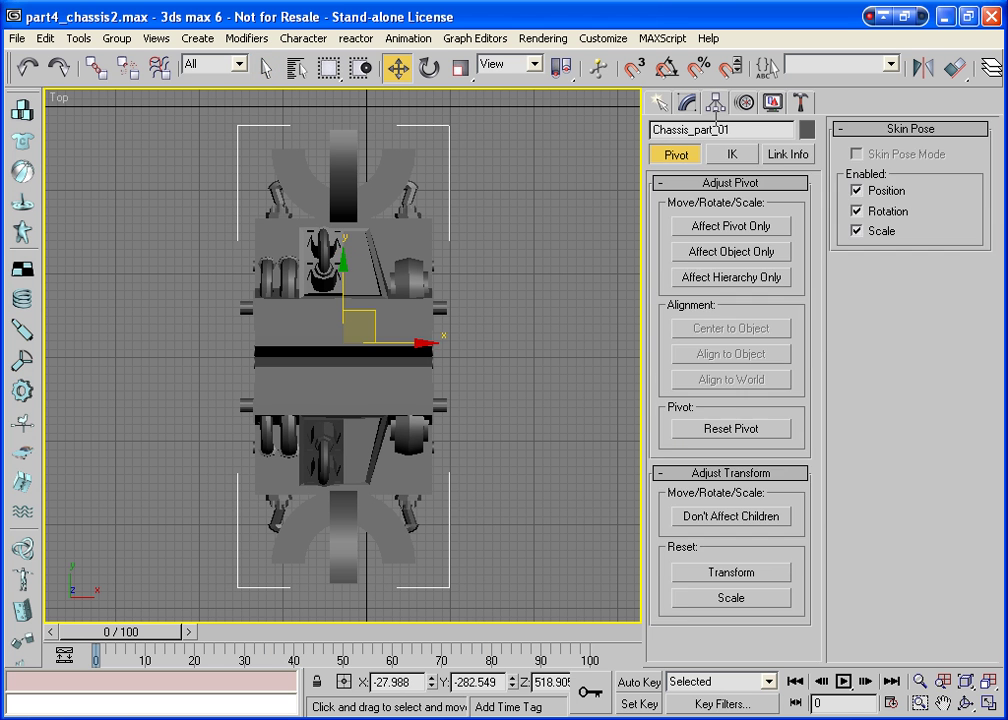
click(755, 225)
click(781, 328)
click(749, 227)
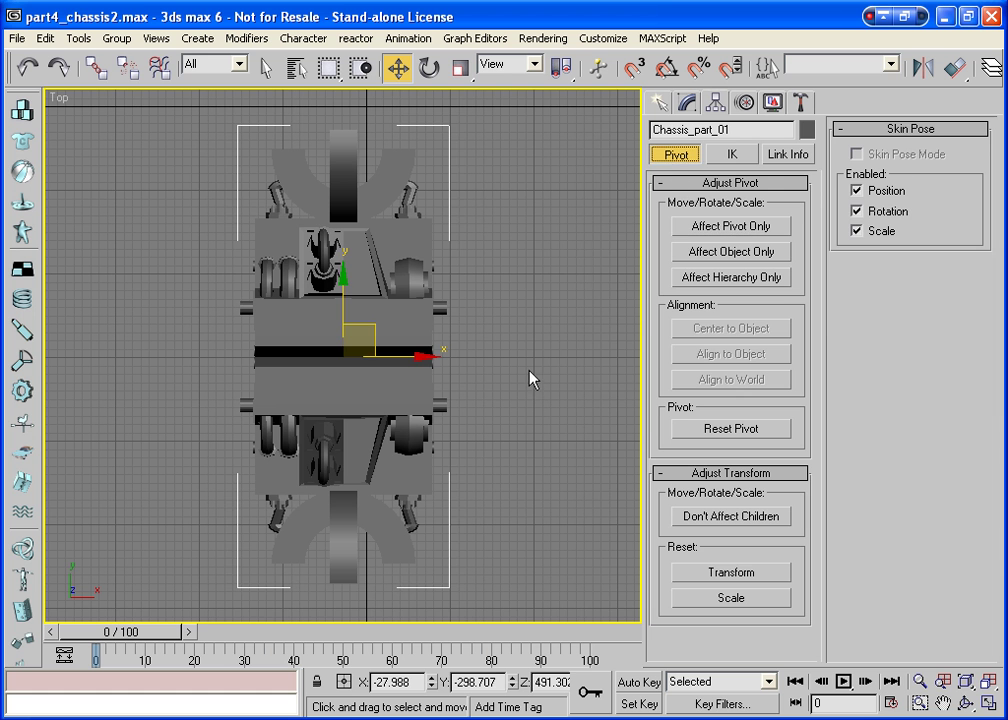
Deselect the chassis and reselect it with its modifier stack refreshed.
right_click(577, 242)
click(603, 155)
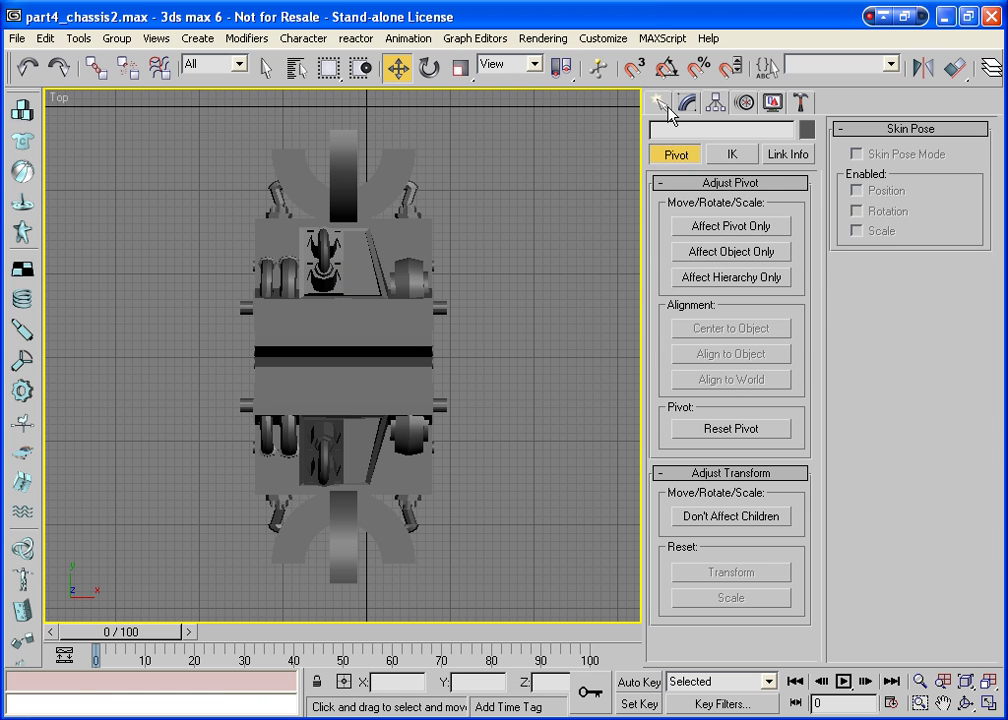
click(657, 105)
click(687, 102)
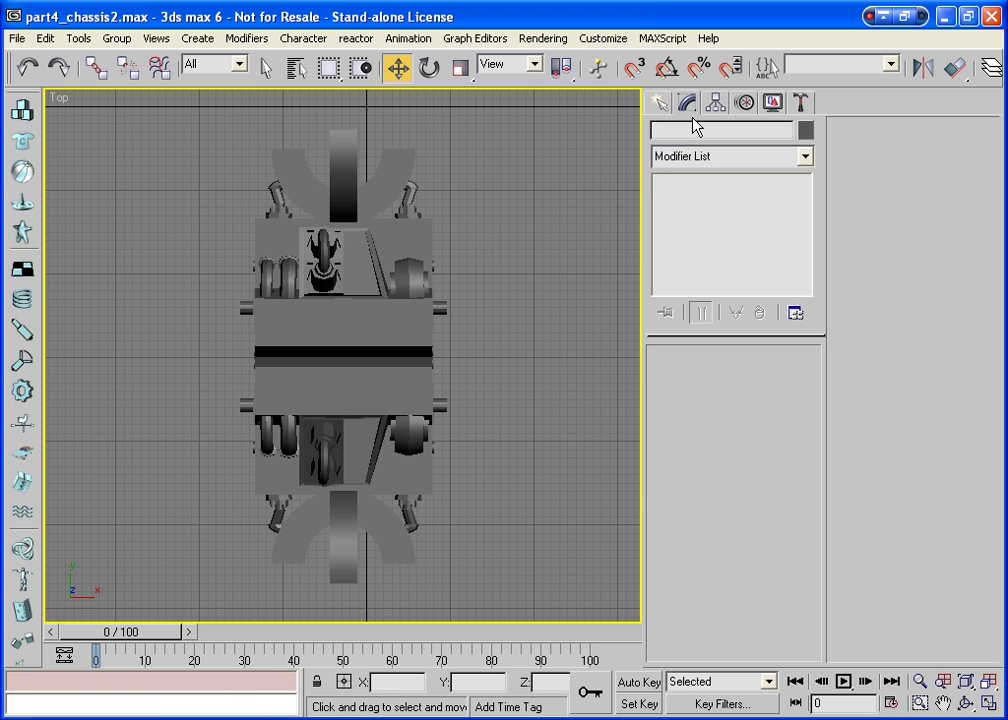
click(409, 317)
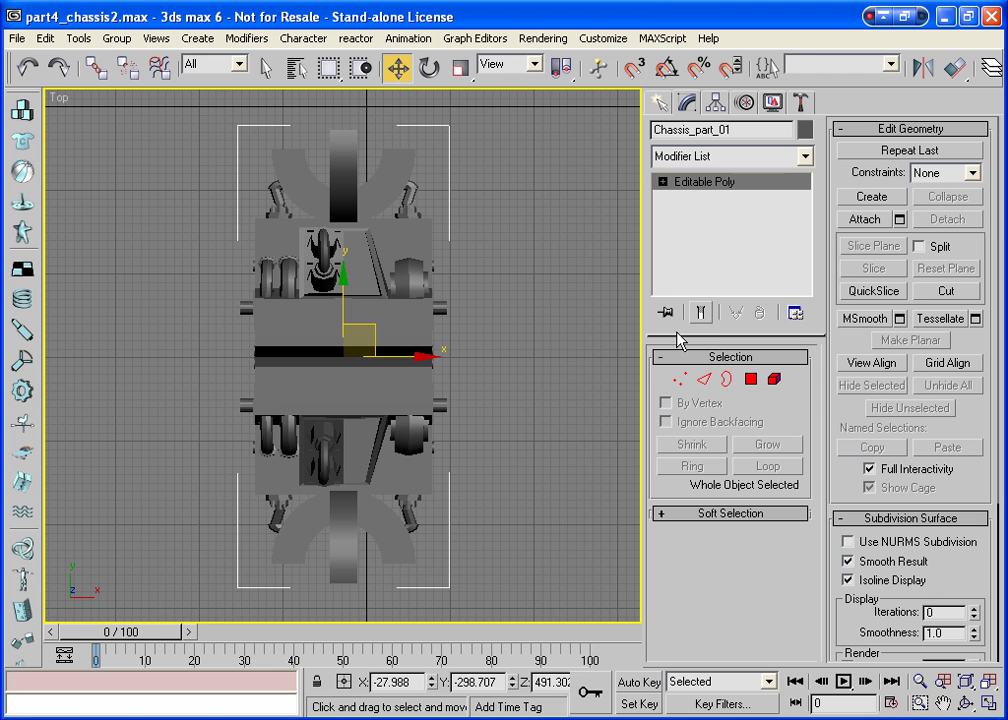
QuickSlice the chassis along its +X side with snapping on, and delete the protruding axle-end polygons including isolated vertices.
click(870, 291)
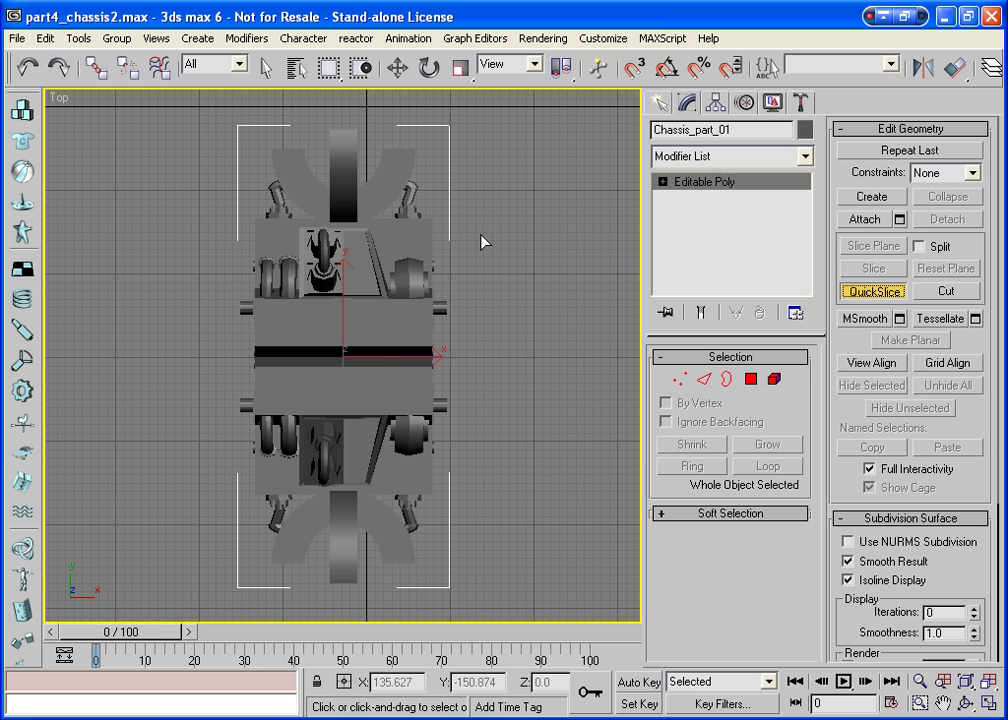
click(630, 72)
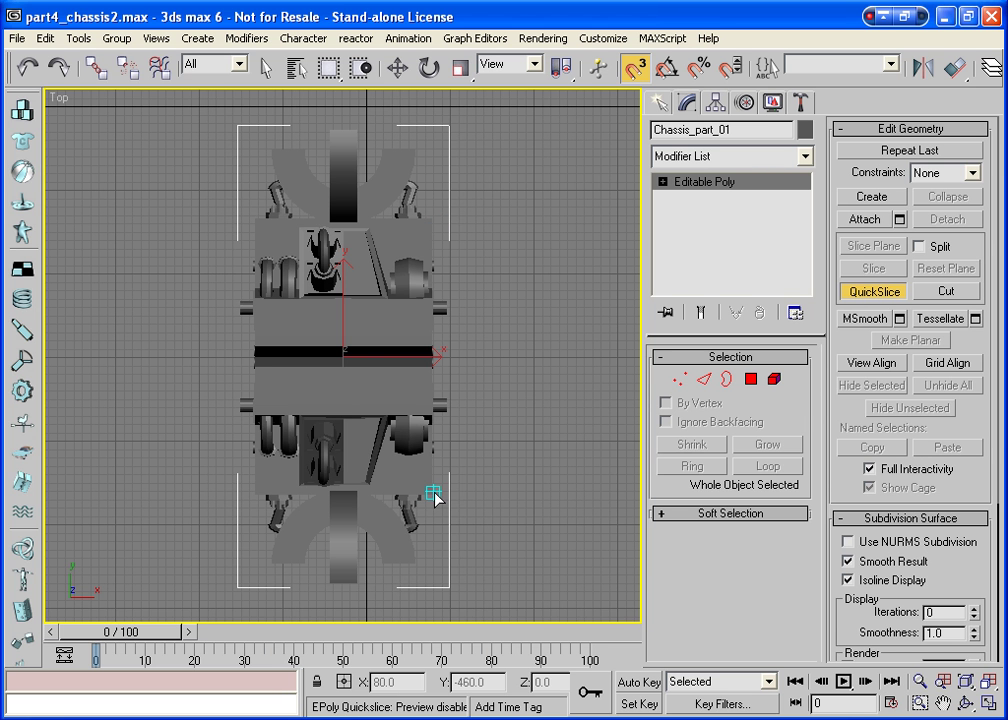
click(751, 379)
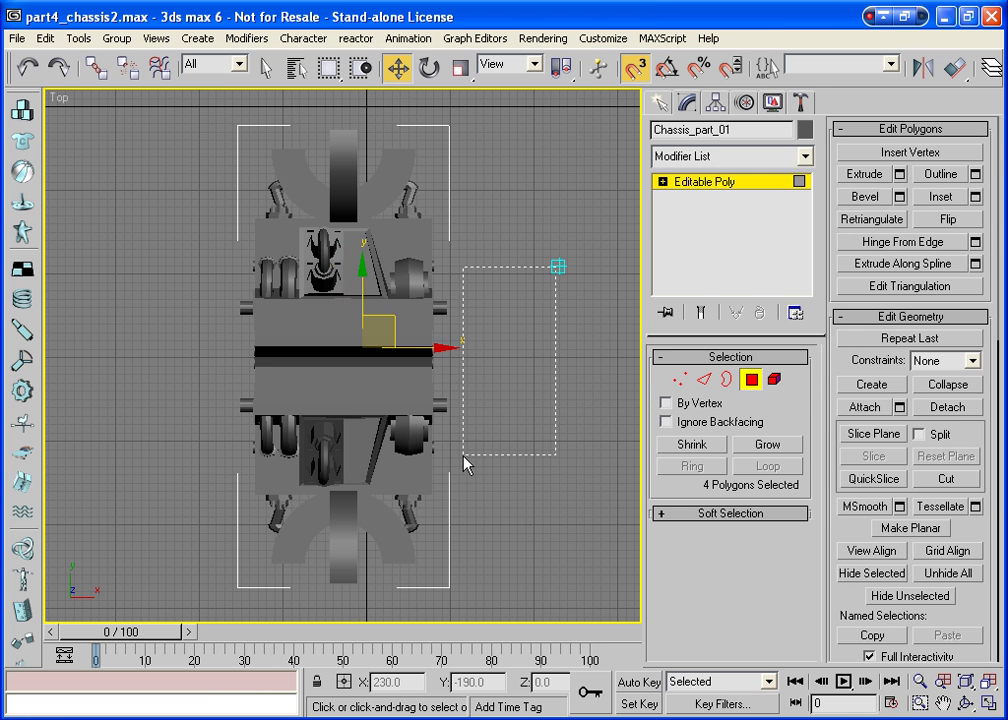
drag(429, 460, 443, 462)
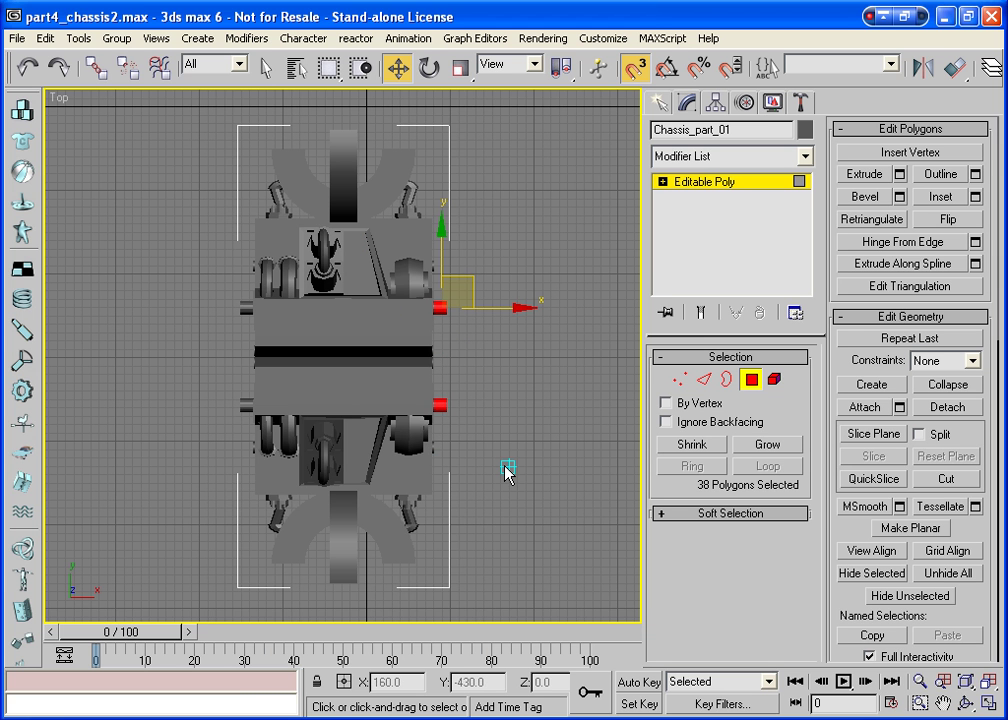
key(Delete)
key(Return)
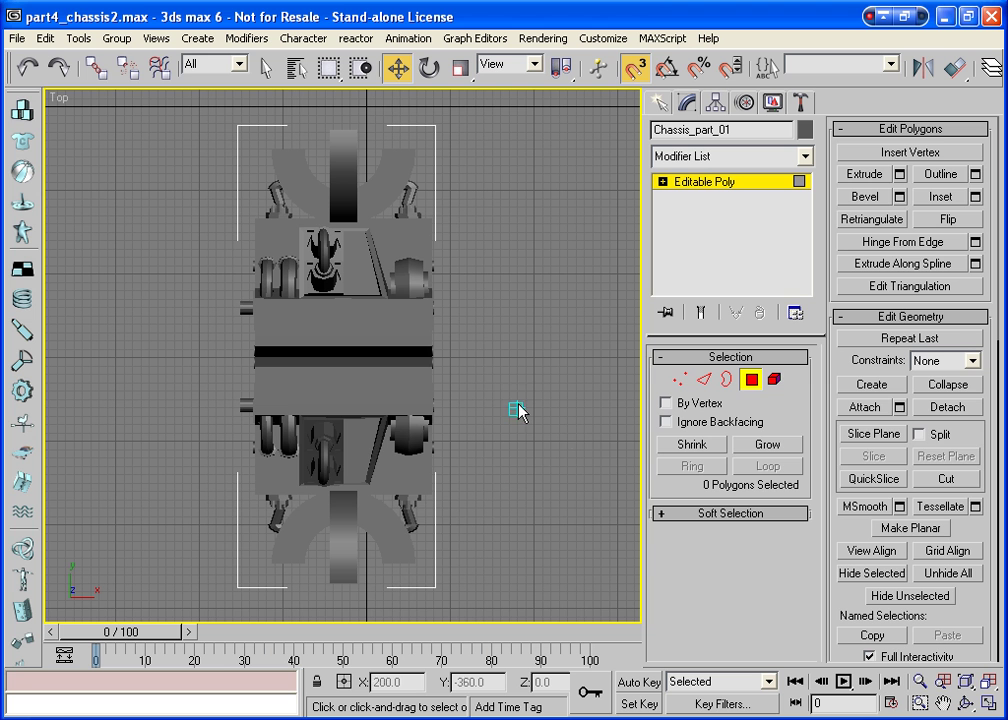
key(s)
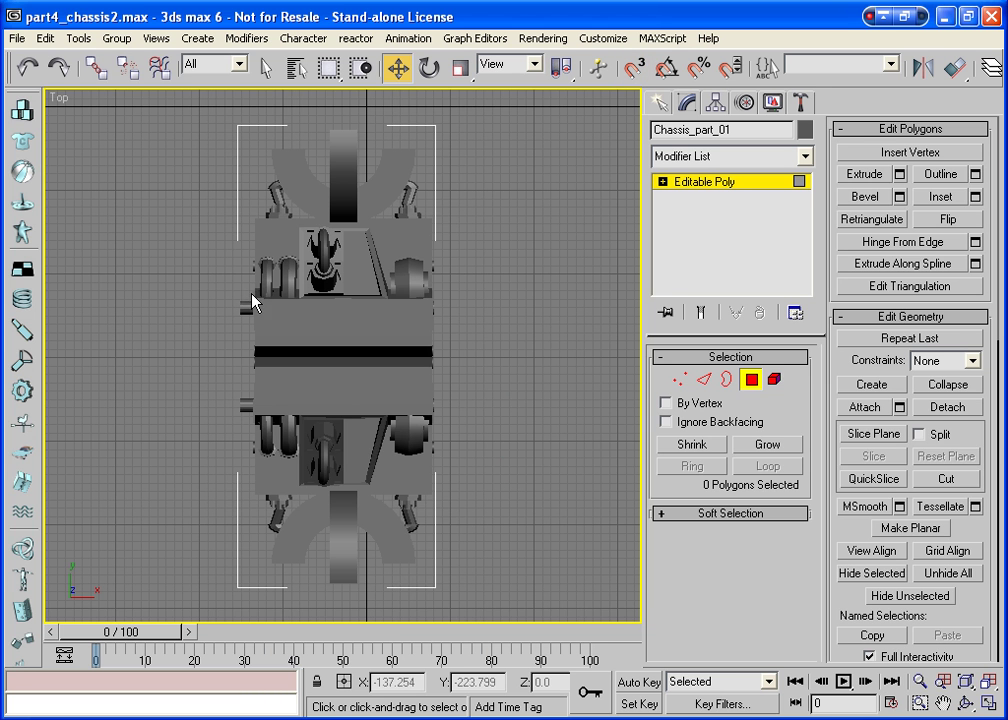
QuickSlice the whole chassis lengthwise along its -X side through the two protruding axle ends, with edged faces displayed.
click(751, 380)
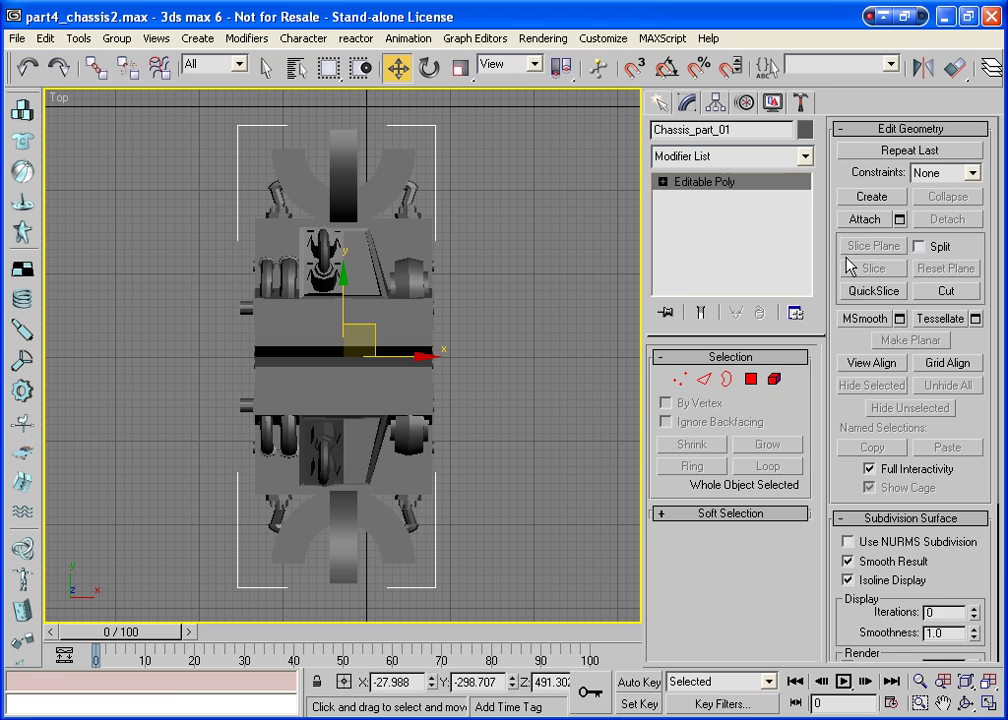
click(889, 291)
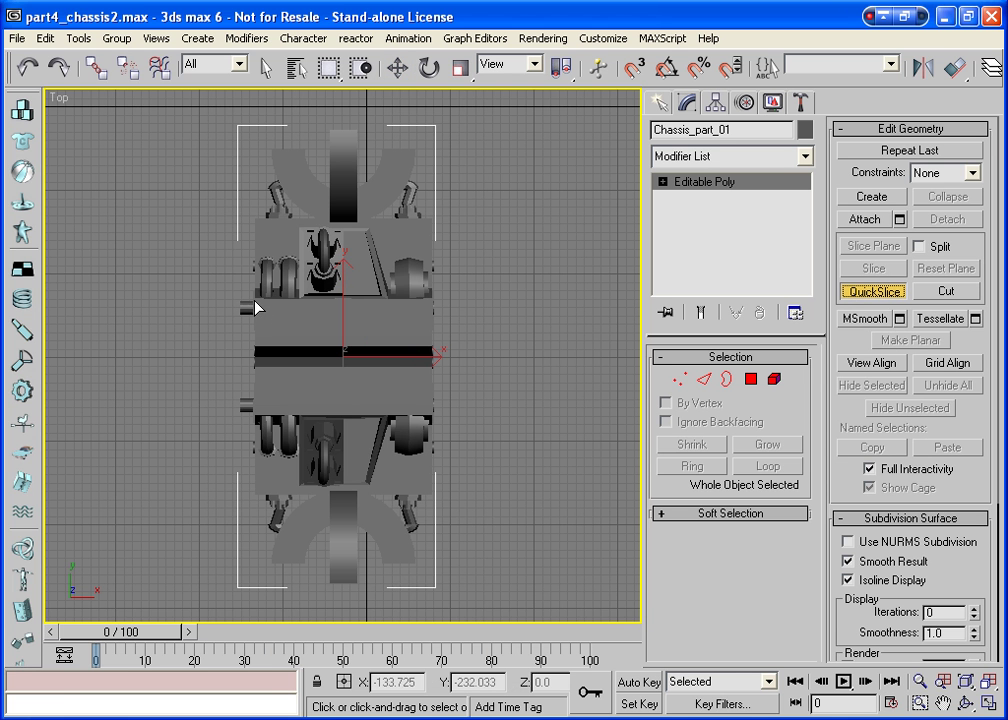
key(F3)
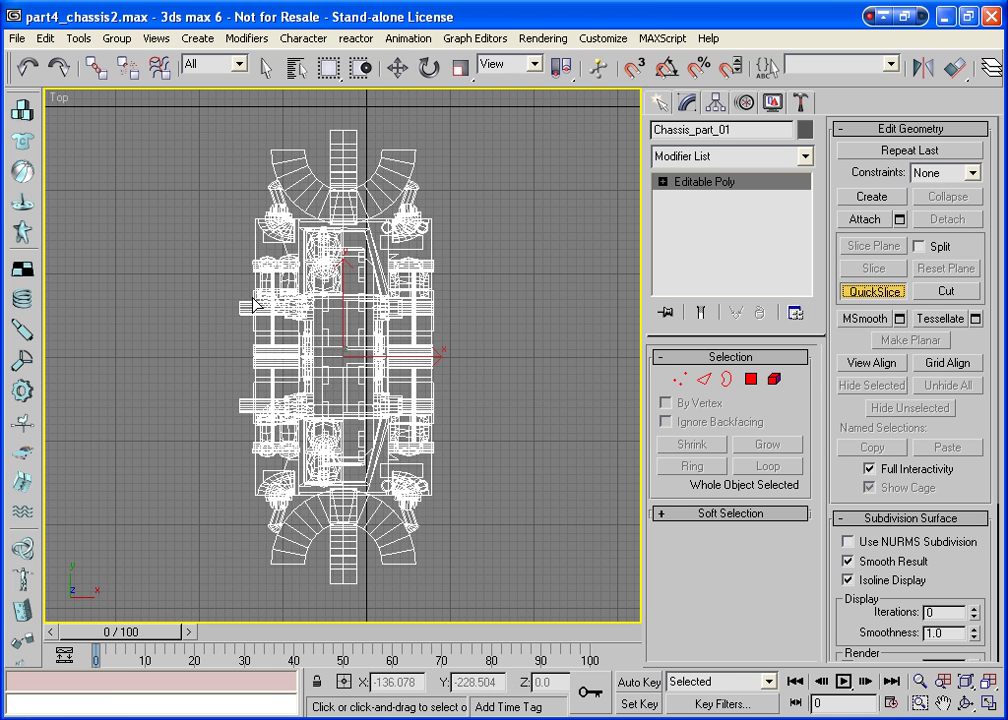
key(F3)
key(F4)
click(247, 305)
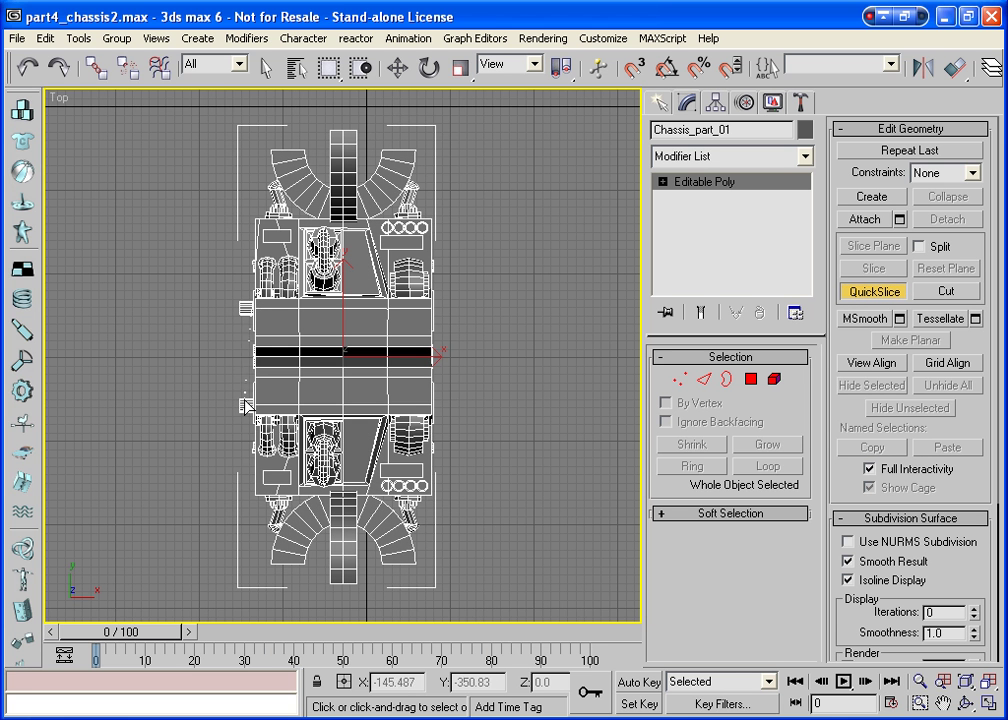
click(248, 452)
click(250, 478)
click(253, 542)
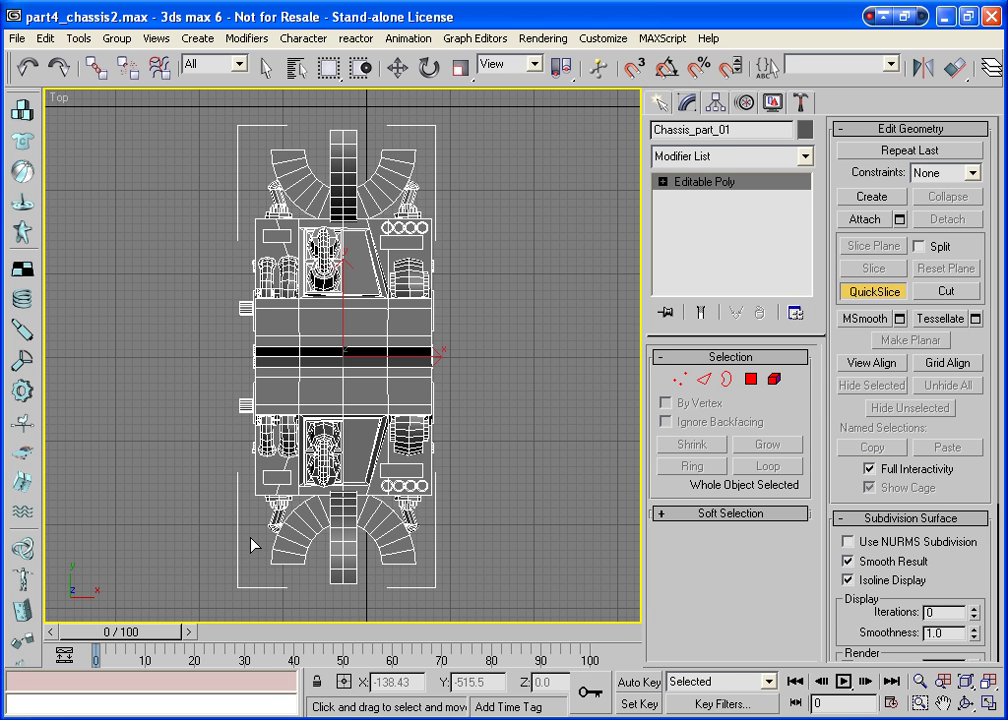
Delete the sliced-off polygons of both axle ends on the chassis's -X side, including isolated vertices.
key(w)
click(751, 379)
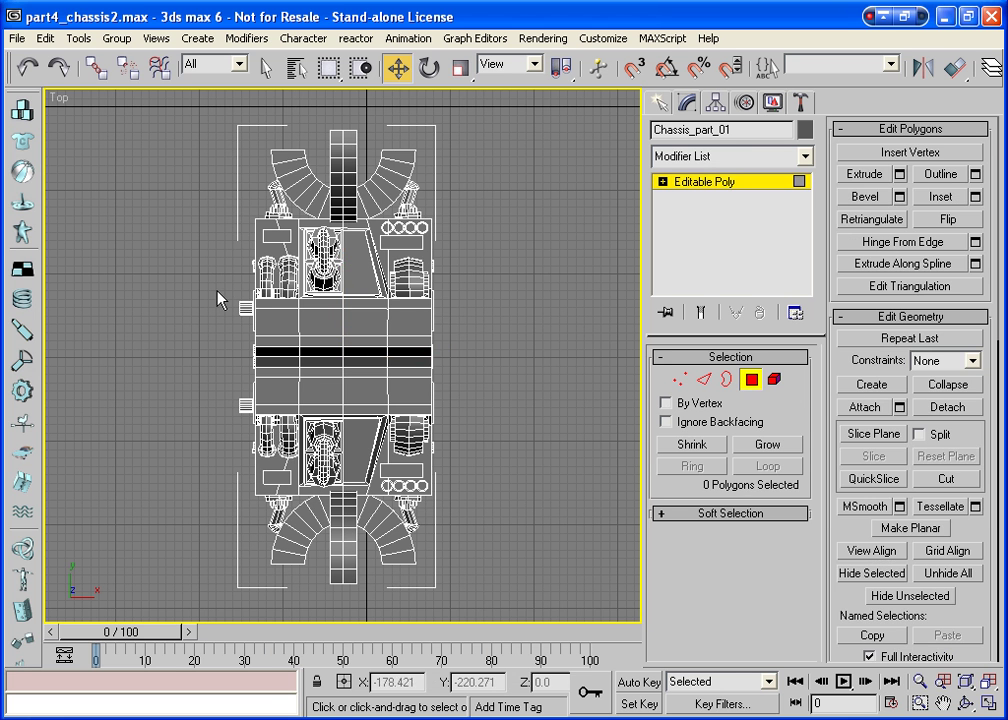
drag(230, 290, 246, 466)
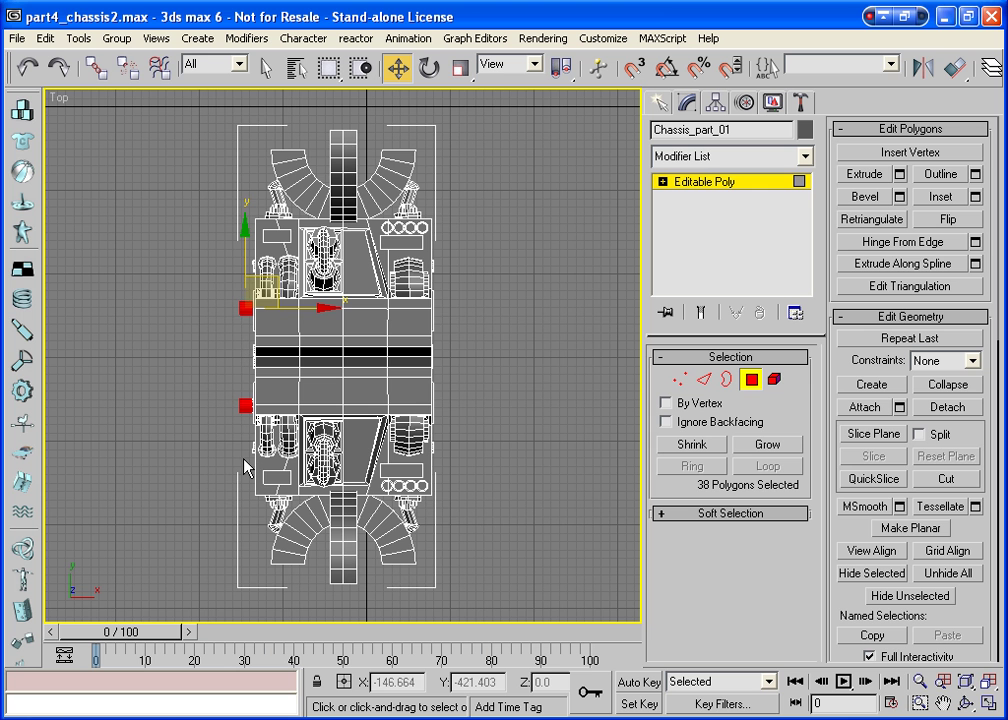
key(Delete)
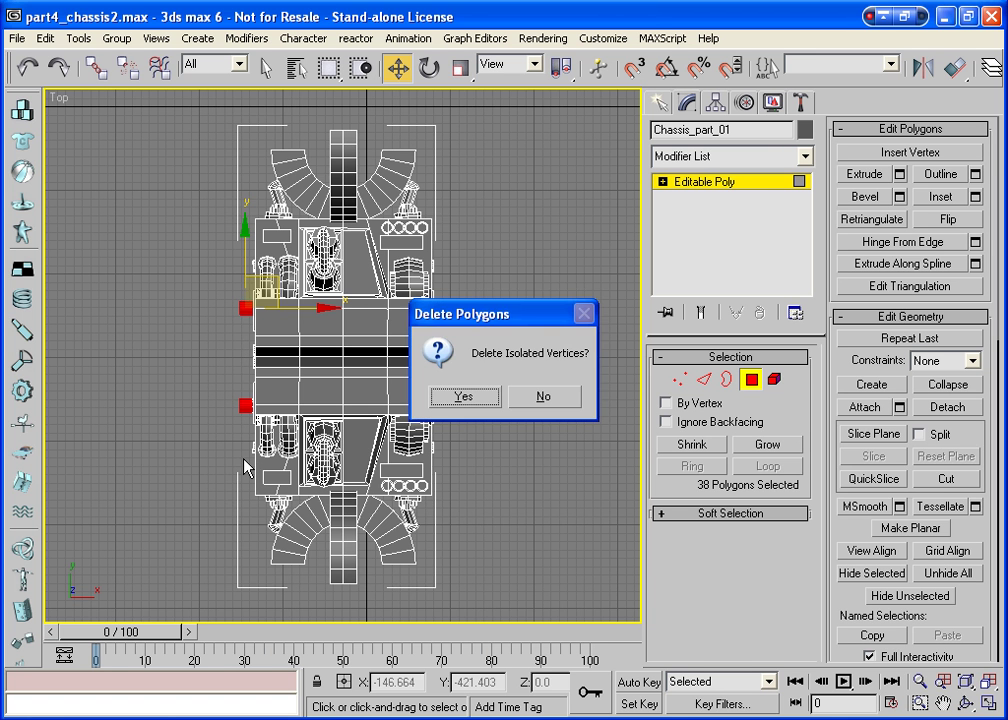
key(Return)
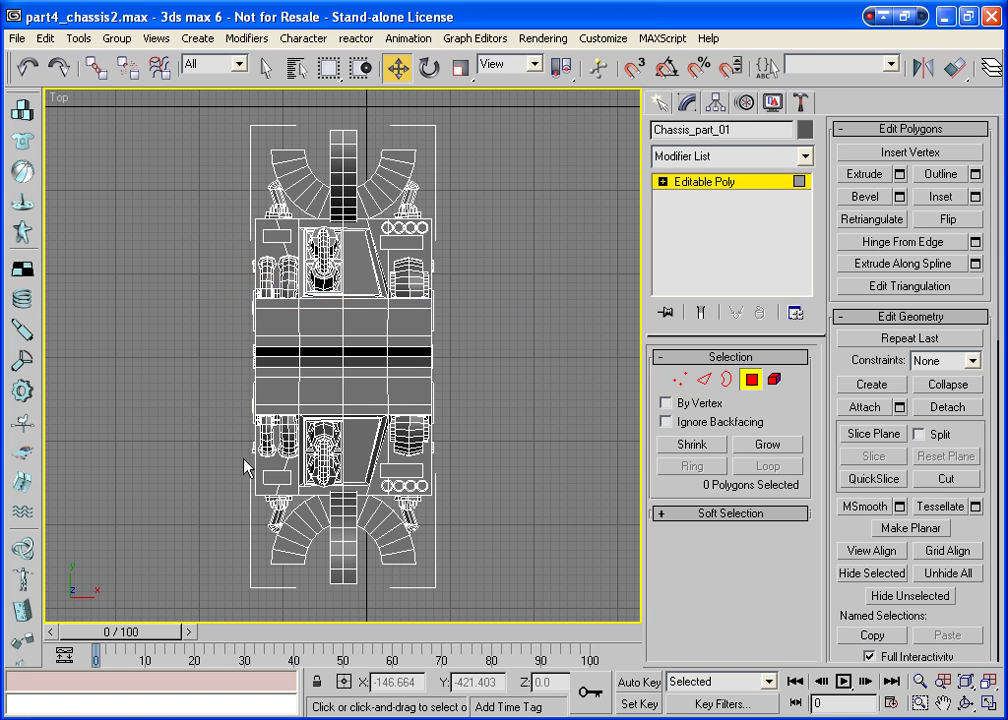
Examine the trimmed chassis in the Perspective view, then return to the full-size Top view.
click(988, 680)
click(561, 401)
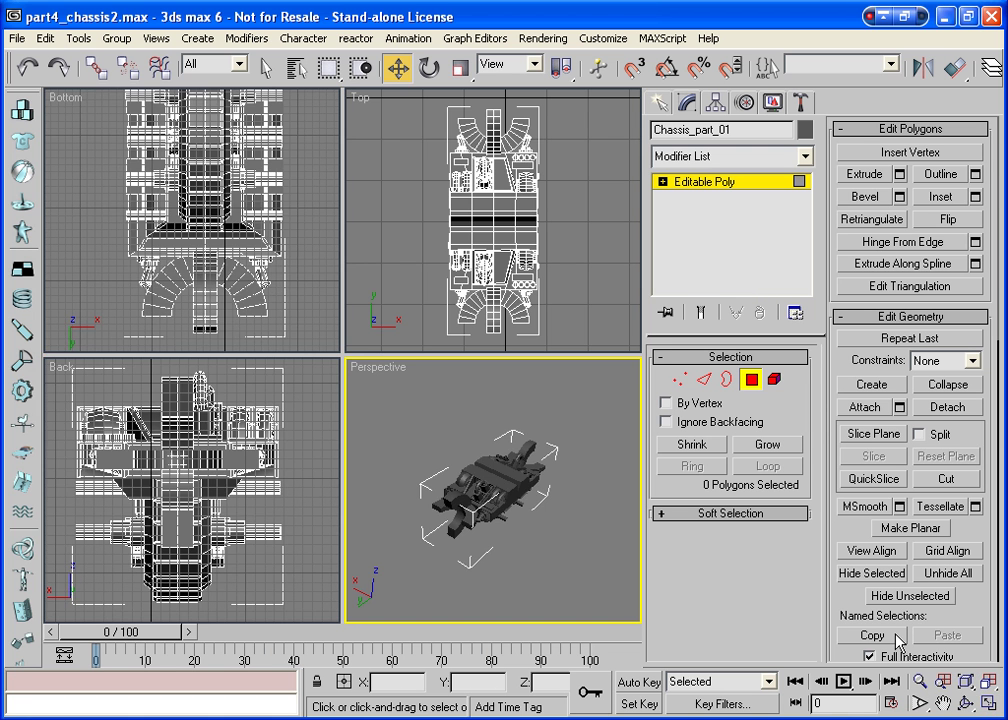
click(988, 704)
click(966, 704)
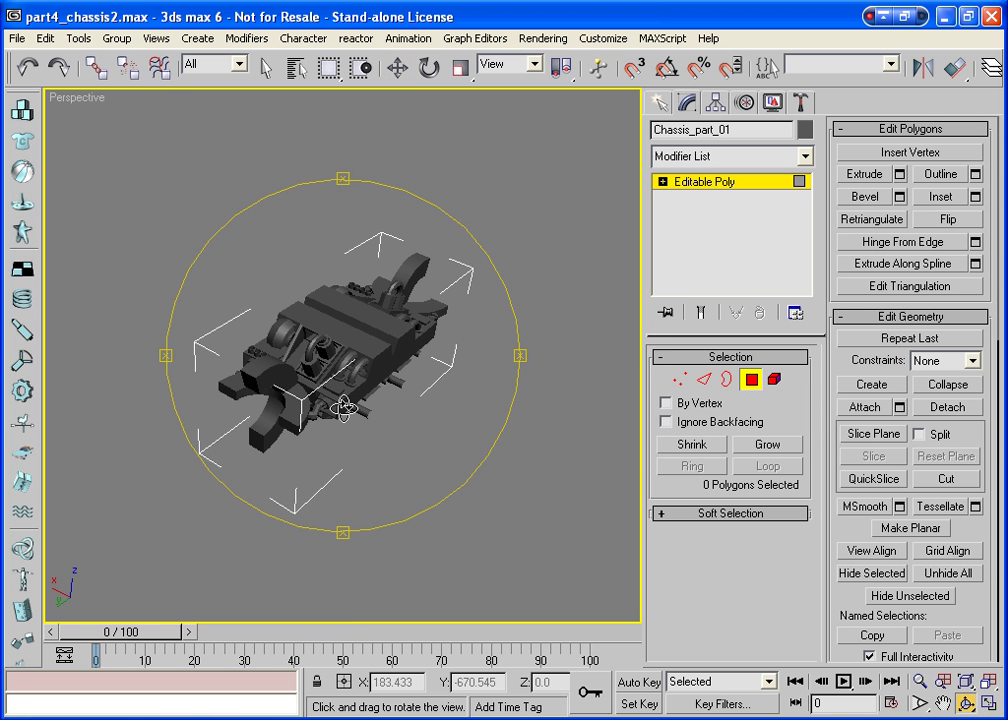
mouse_move(348, 401)
mouse_down()
mouse_move(338, 254)
mouse_move(482, 329)
mouse_move(508, 255)
mouse_move(340, 300)
mouse_move(333, 360)
mouse_move(352, 392)
mouse_up()
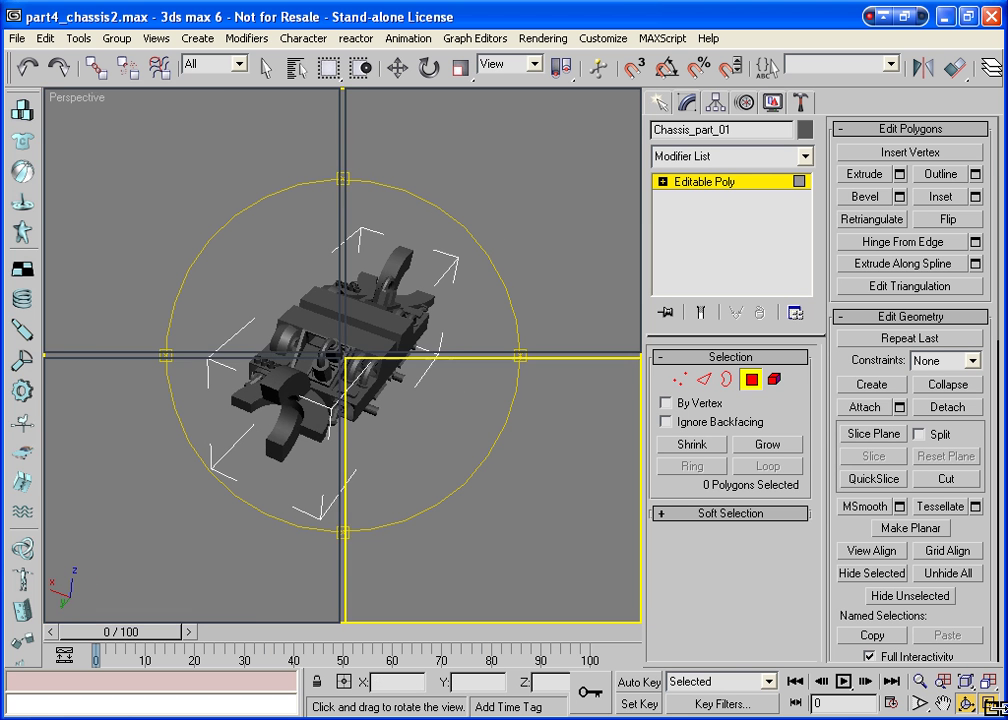
key(alt+w)
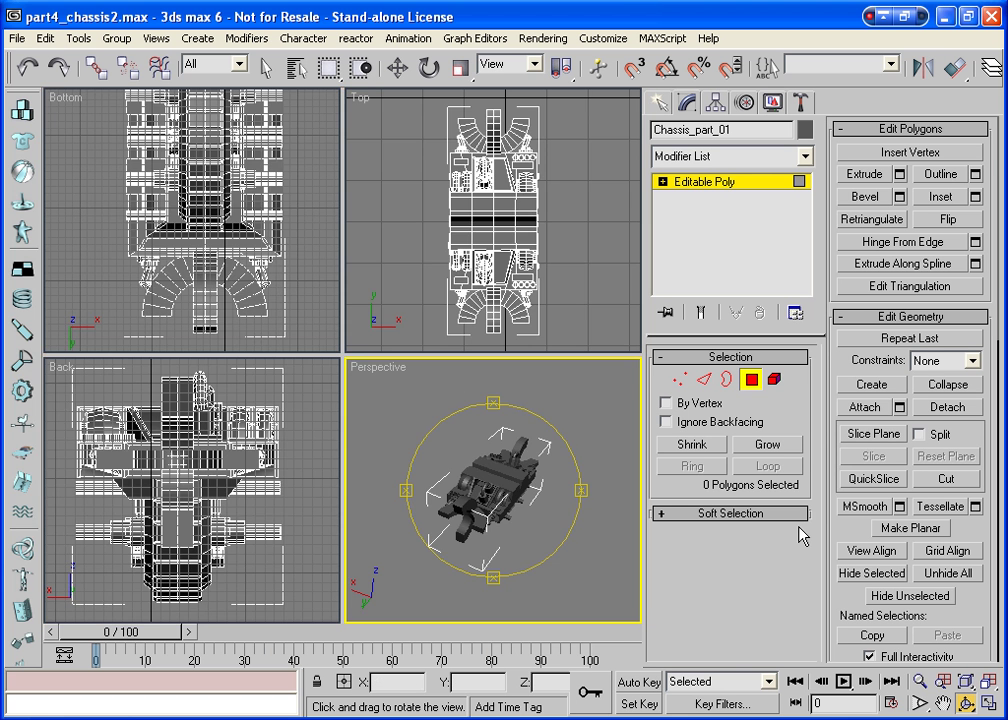
click(368, 103)
key(alt+w)
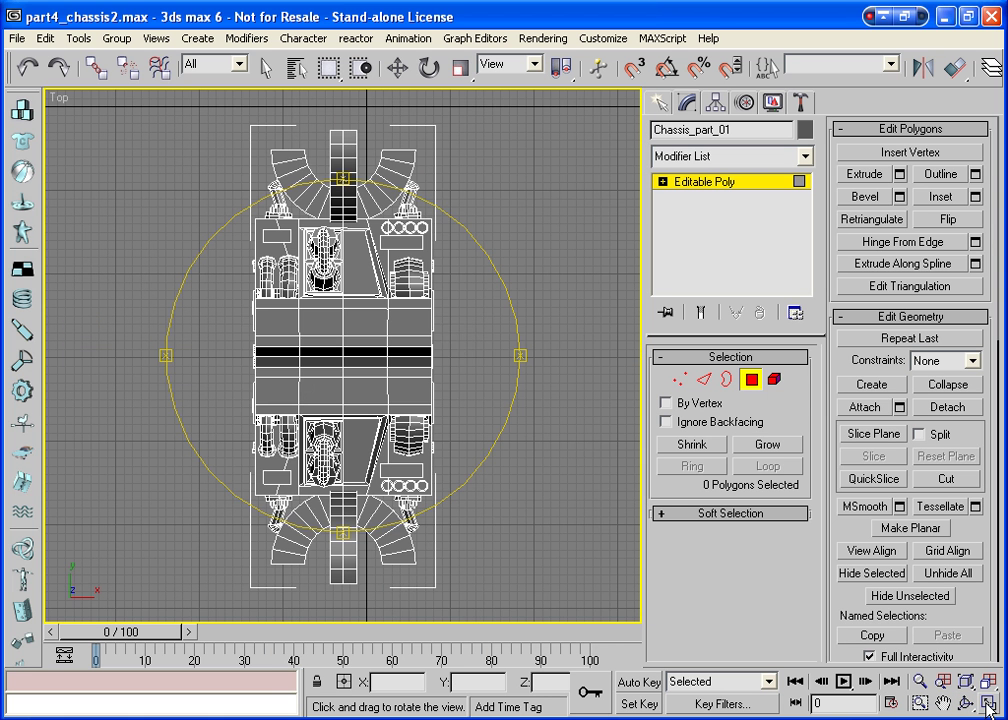
Clone the whole chassis along +X as two copies set edge to edge, snapping the offset to about 210.57 units.
key(w)
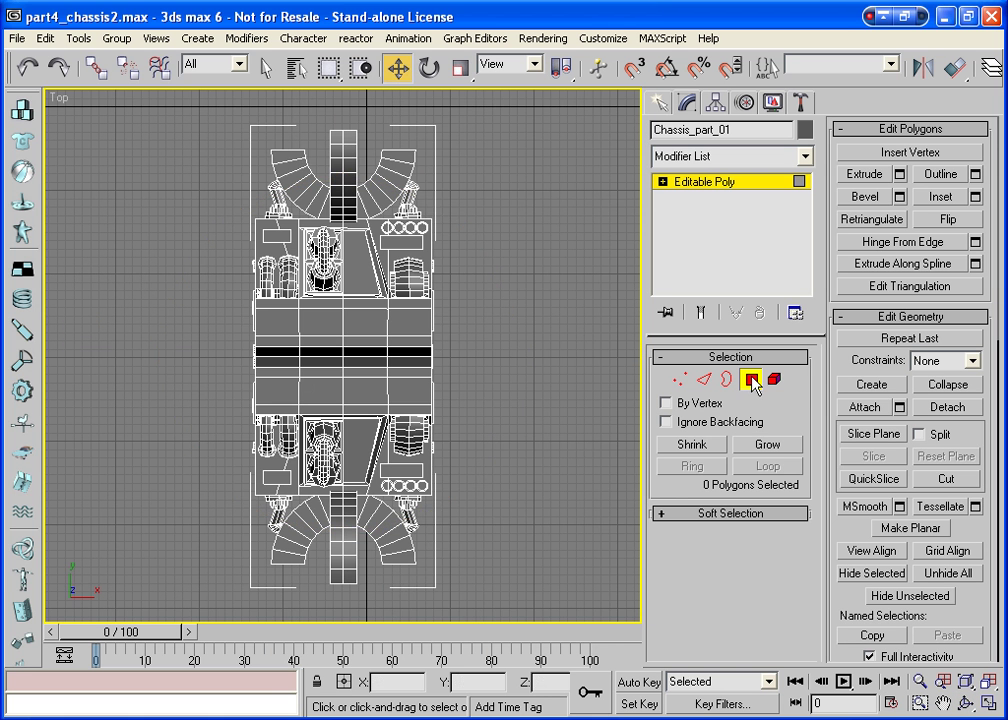
click(752, 380)
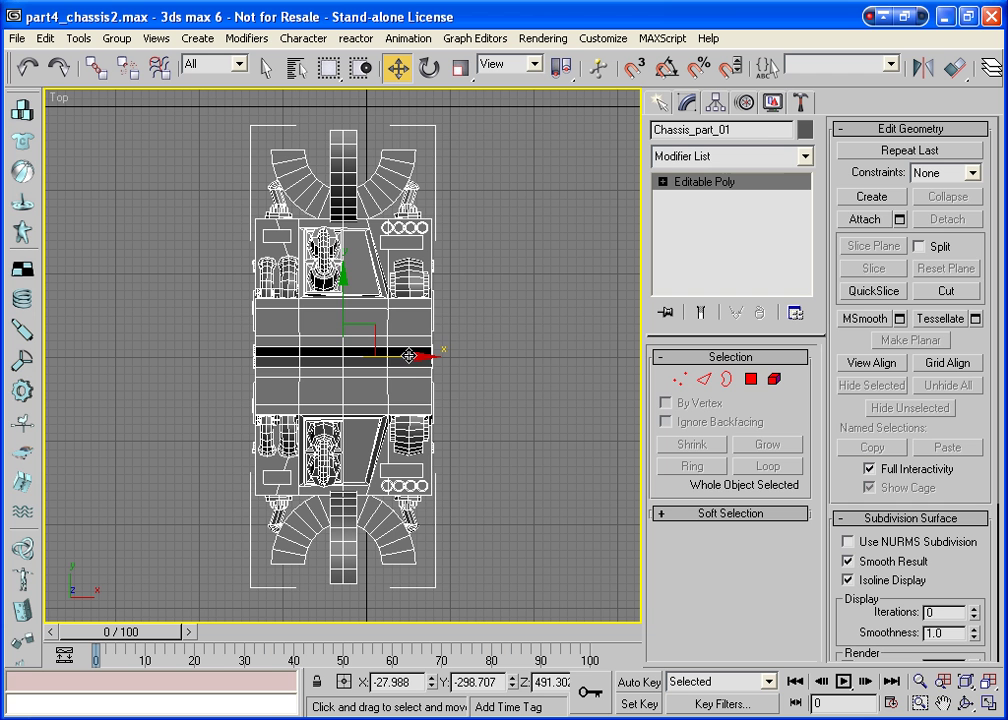
mouse_move(409, 356)
shift+mouse_down()
mouse_move(600, 405)
mouse_move(586, 421)
shift+mouse_up()
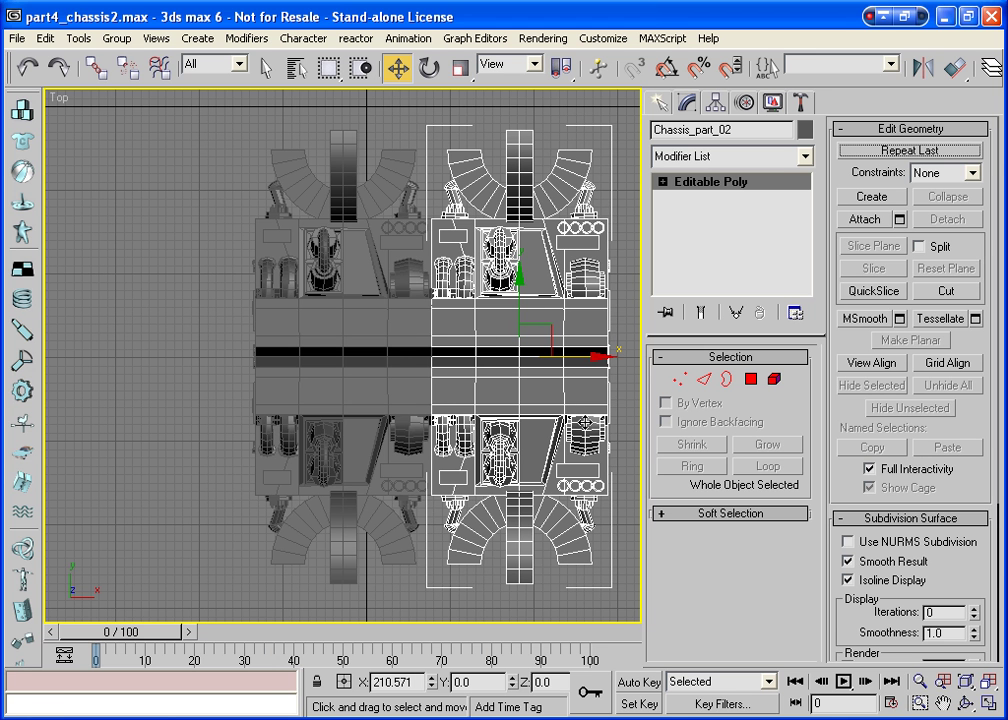
shift+drag(586, 421, 586, 421)
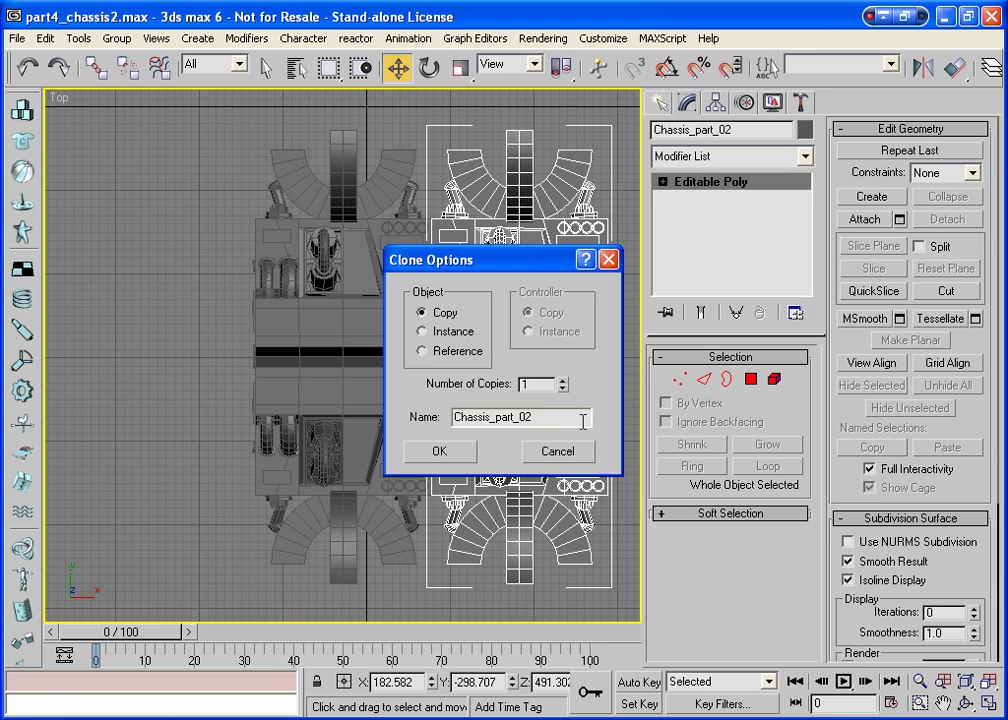
click(564, 381)
click(445, 460)
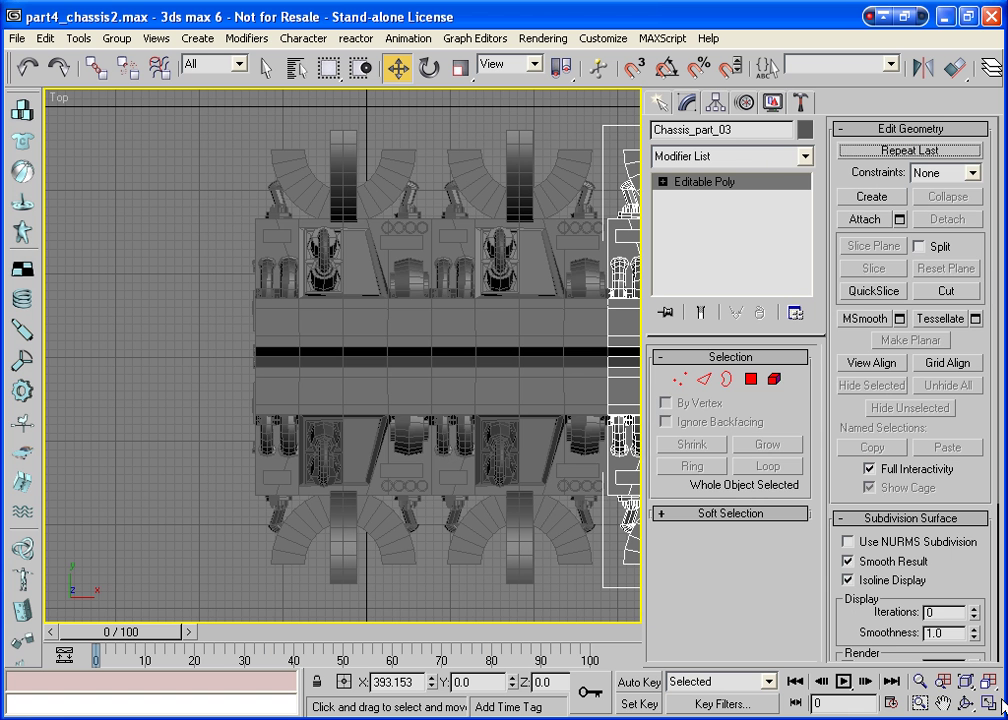
Examine the row of three chassis segments and their joints in the Perspective view from several angles.
key(alt+w)
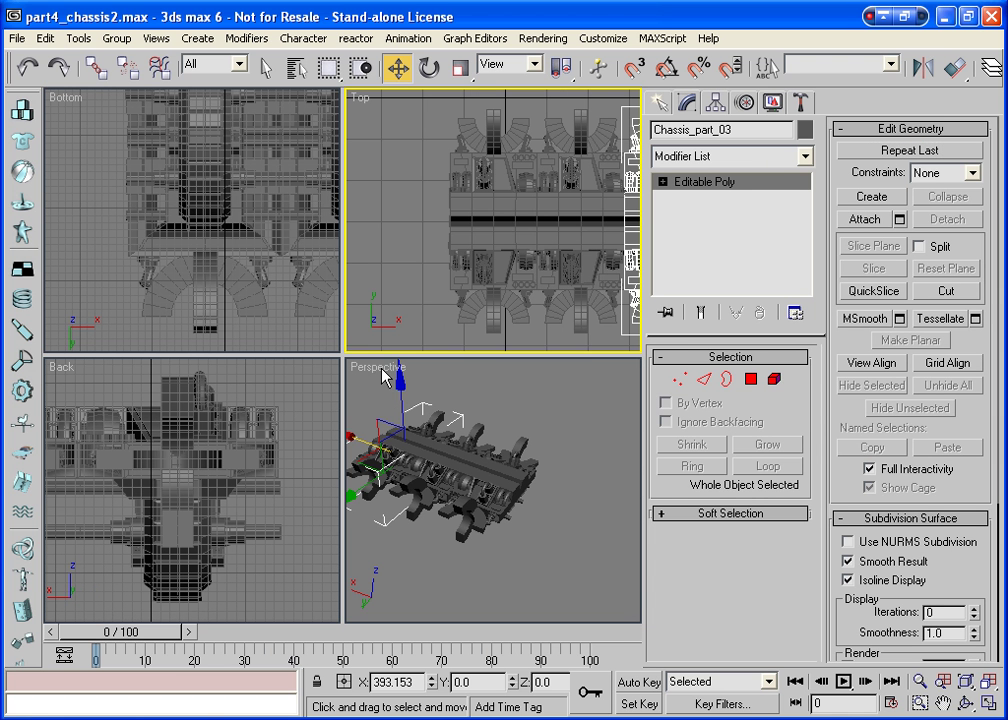
click(990, 683)
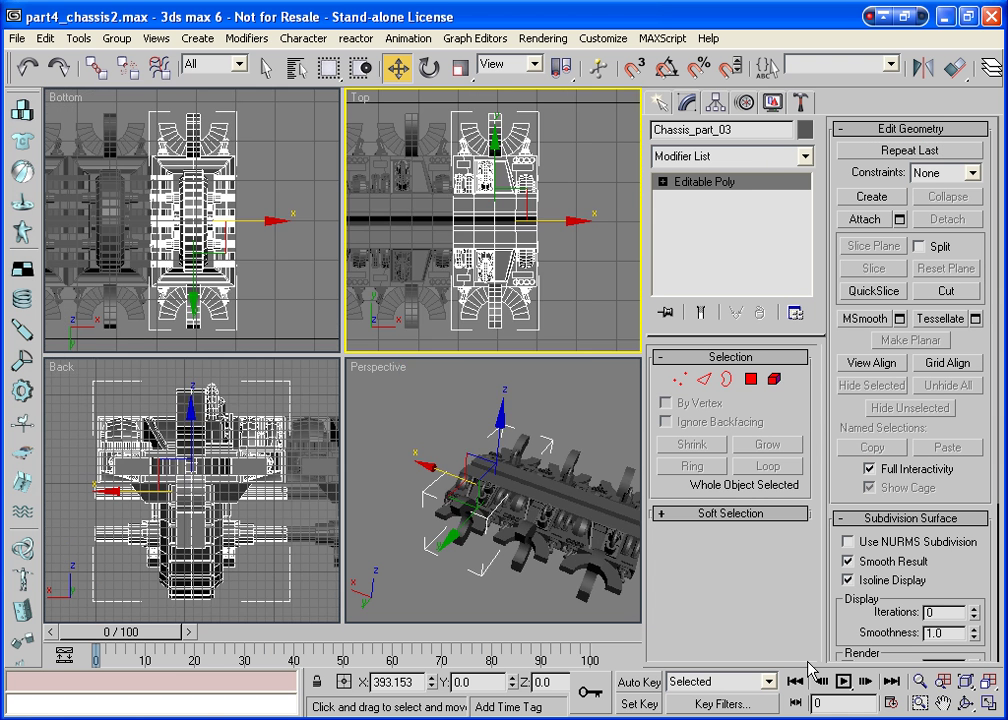
click(461, 562)
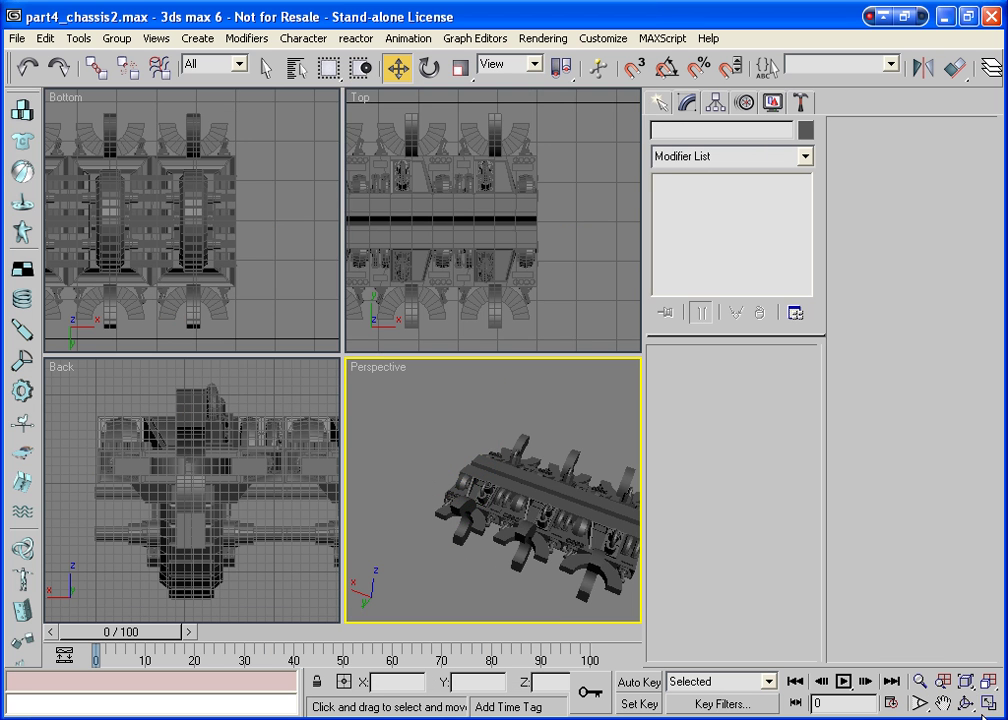
click(990, 703)
click(988, 686)
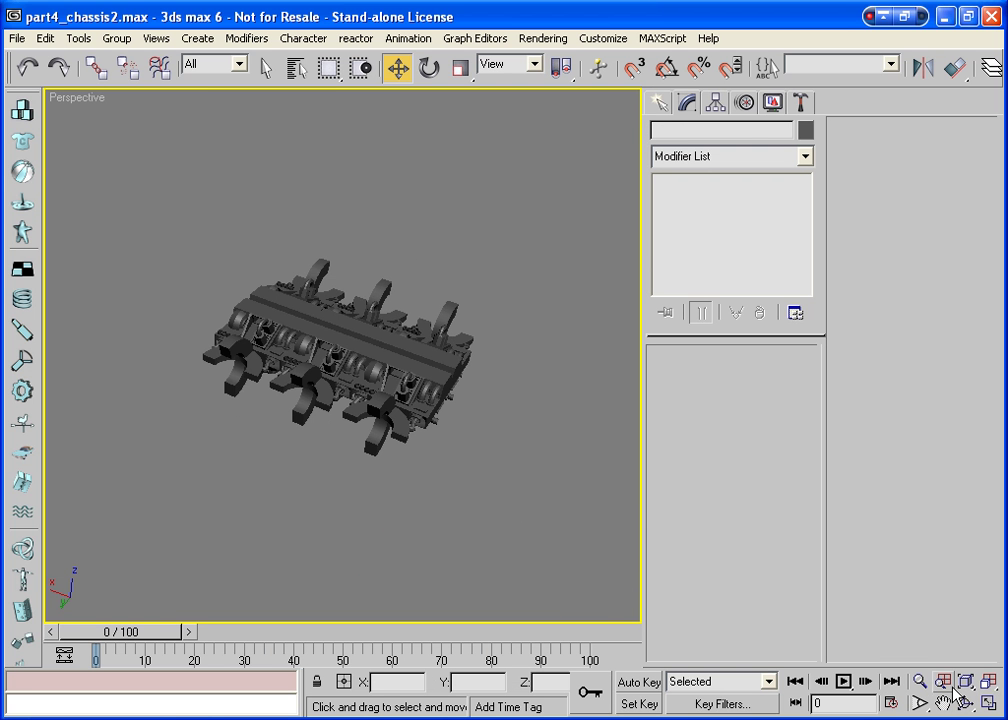
click(966, 704)
drag(493, 396, 295, 367)
scroll(295, 367, up, 10)
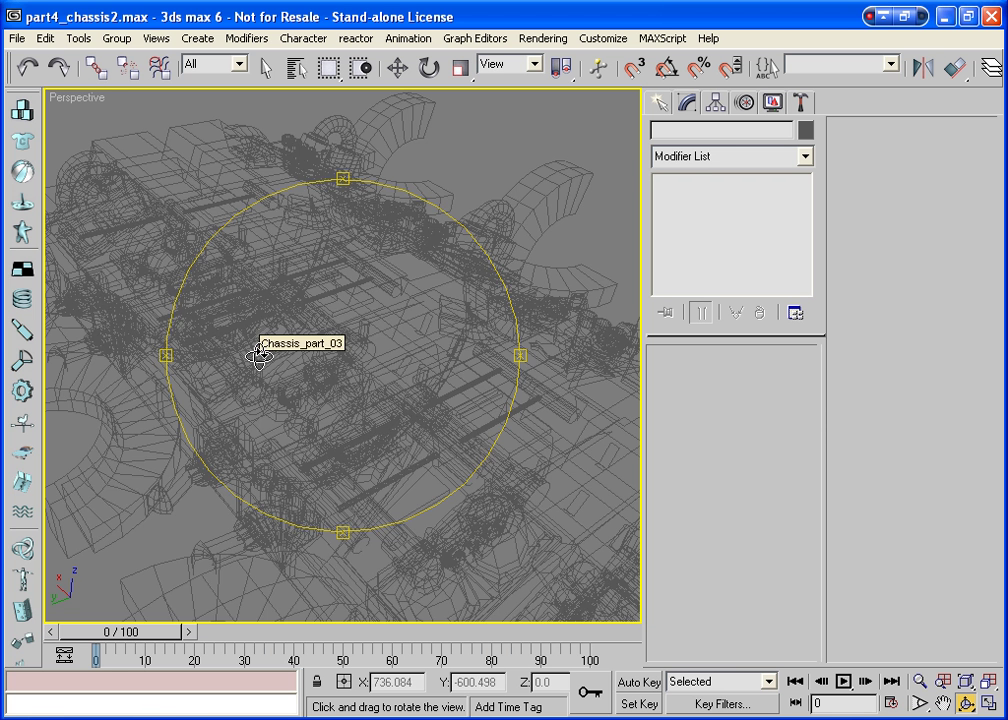
drag(401, 393, 353, 432)
right_click(378, 394)
right_click(518, 387)
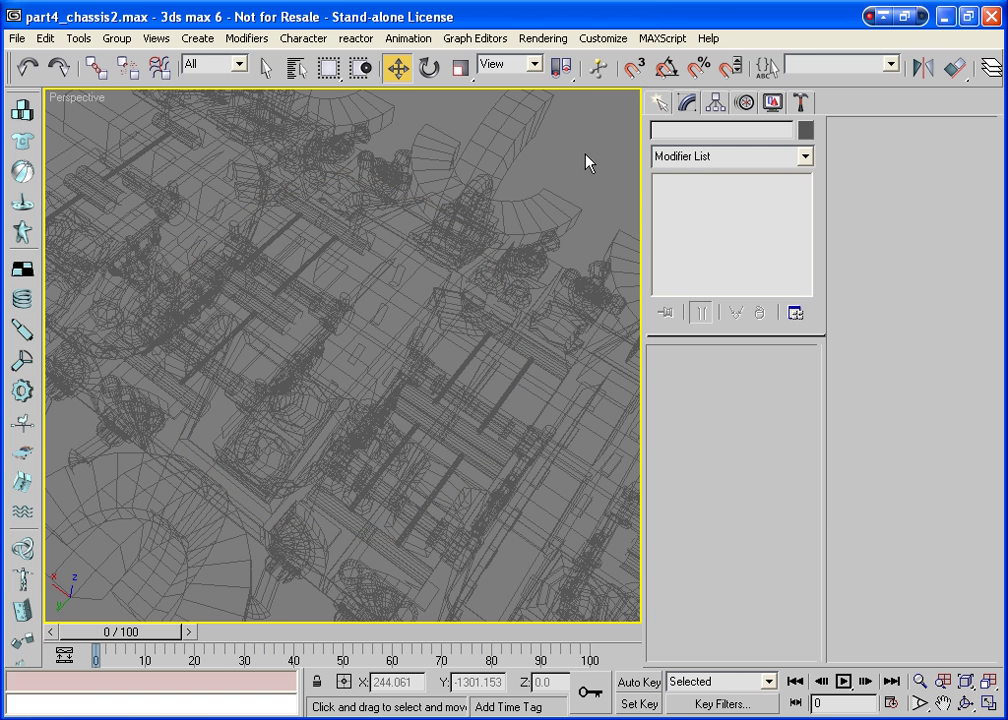
Make the middle segment, Chassis_part_02, see-through in its object properties, with the Perspective view shaded.
key(F3)
click(365, 287)
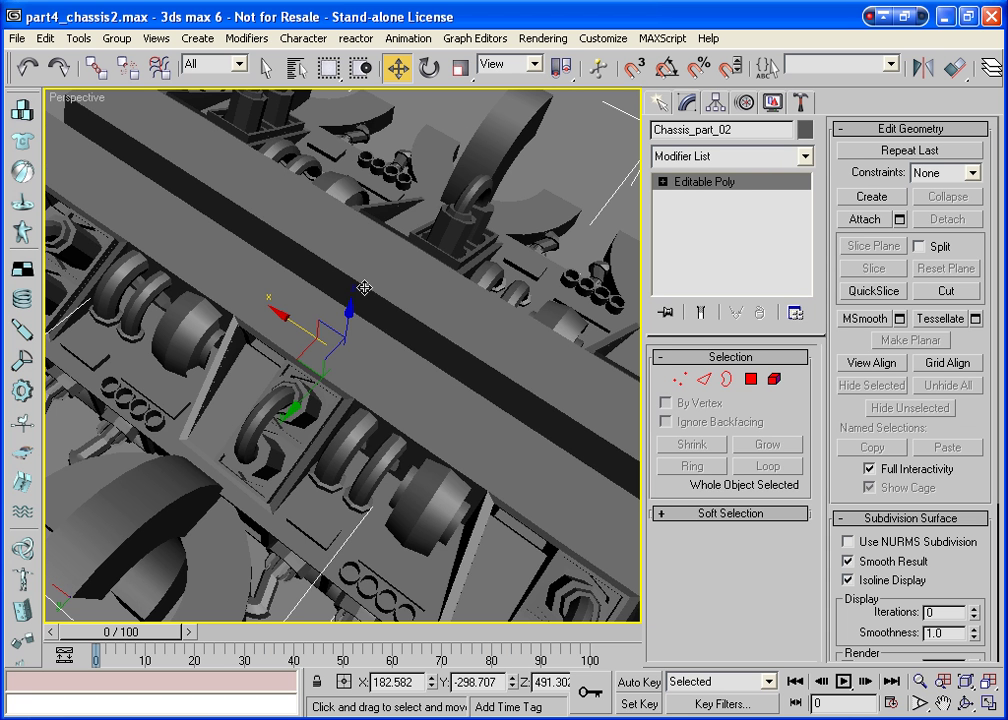
right_click(365, 288)
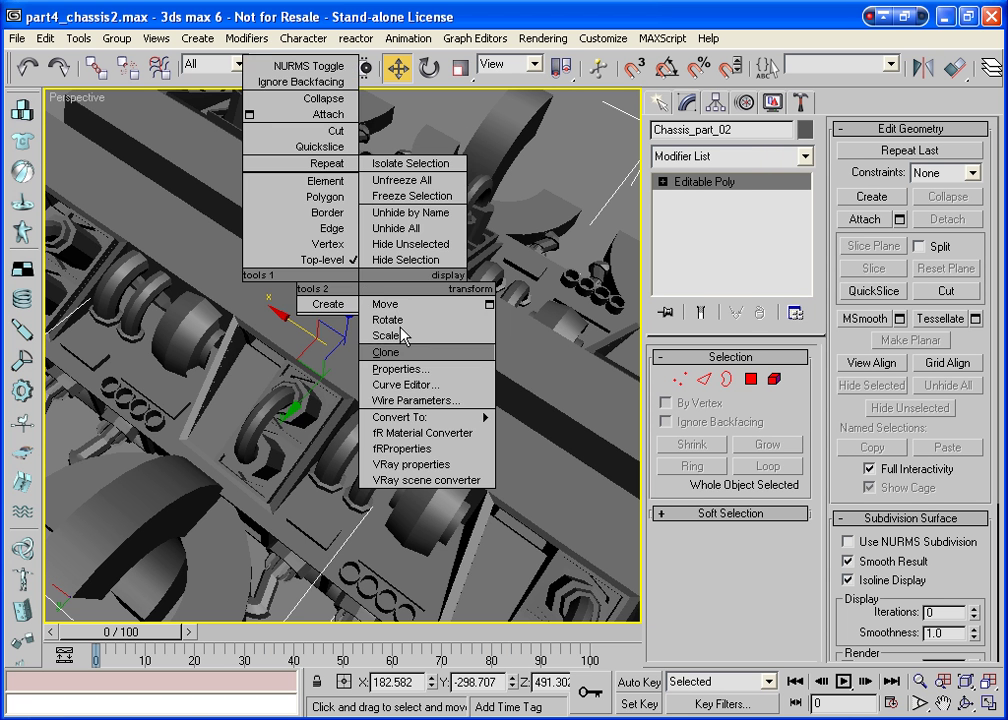
click(407, 366)
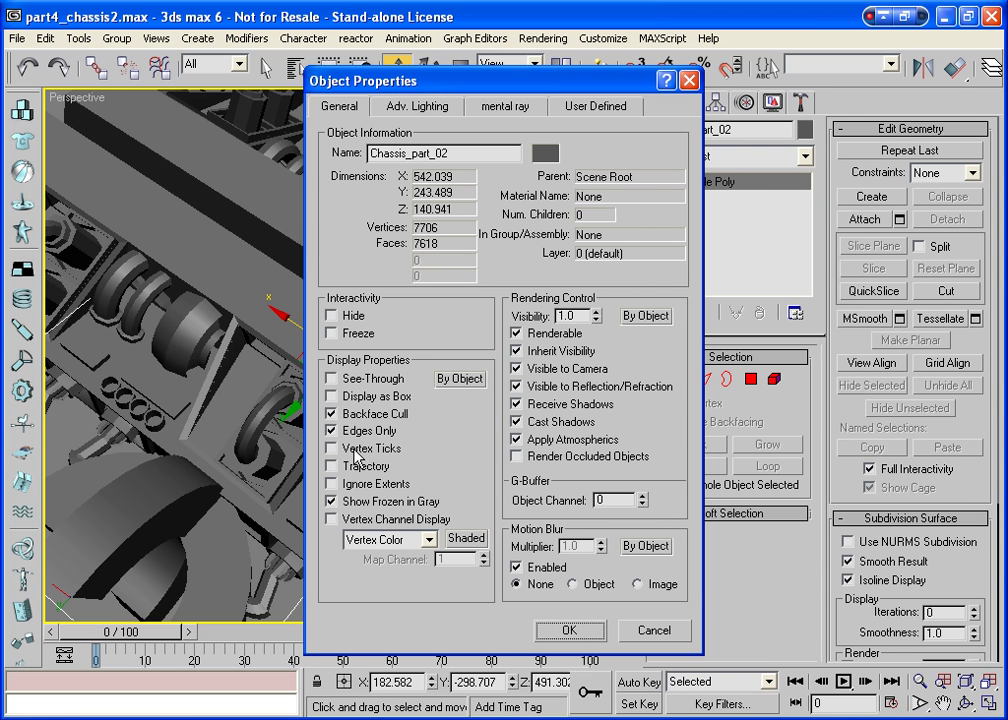
click(331, 378)
click(553, 630)
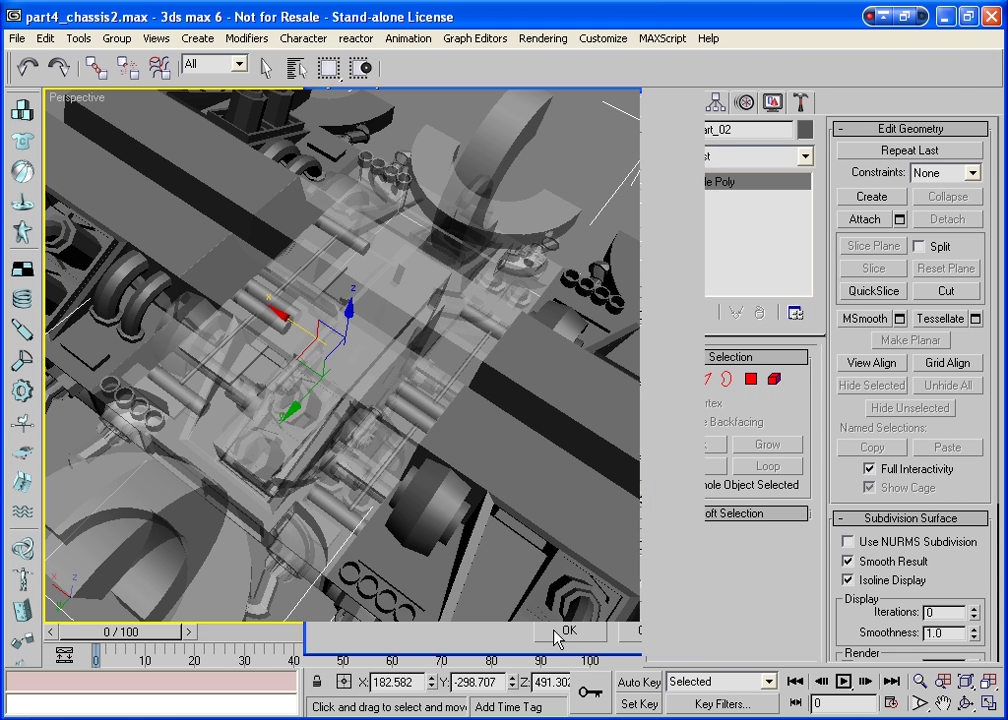
Delete the hidden end-face polygons of Chassis_part_03 that face the middle segment, including isolated vertices.
click(606, 114)
click(209, 140)
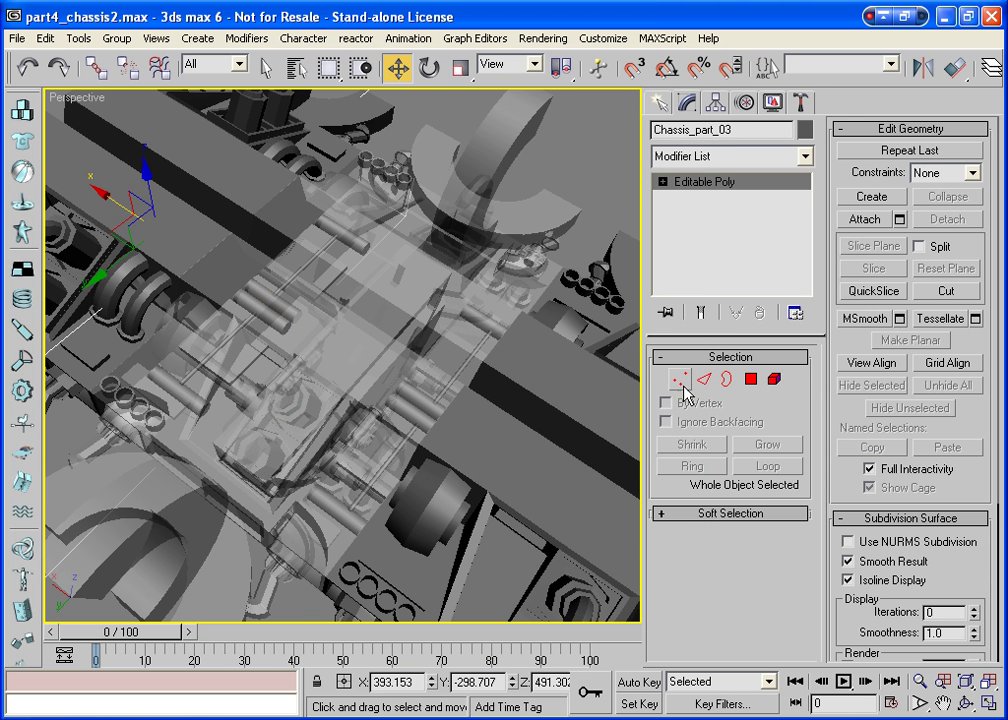
click(751, 379)
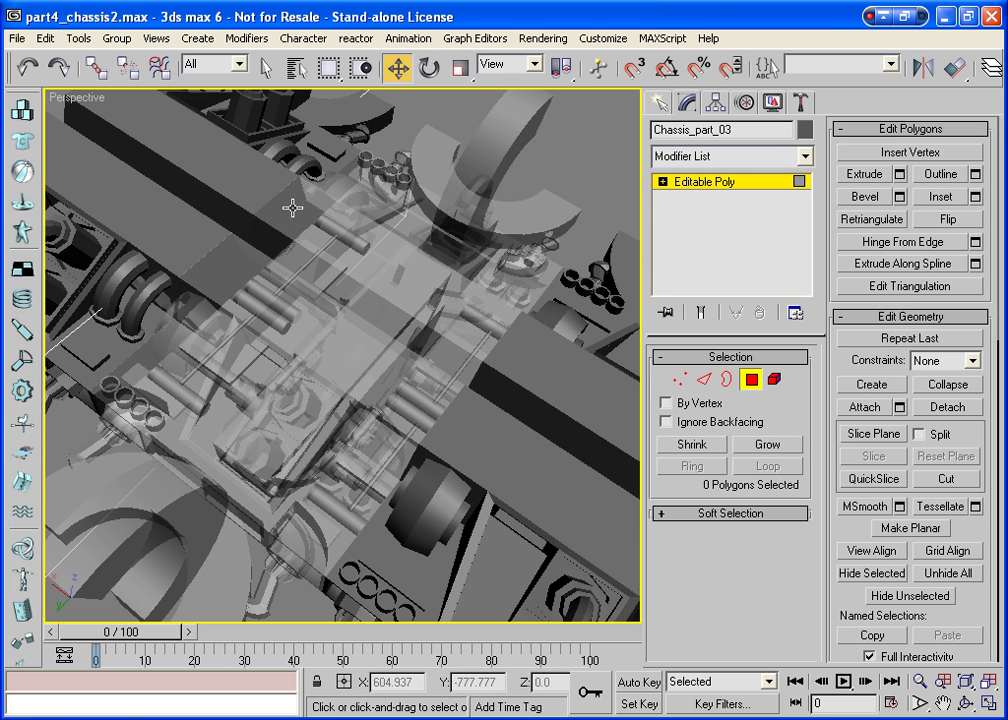
click(292, 207)
ctrl+click(212, 264)
ctrl+click(231, 289)
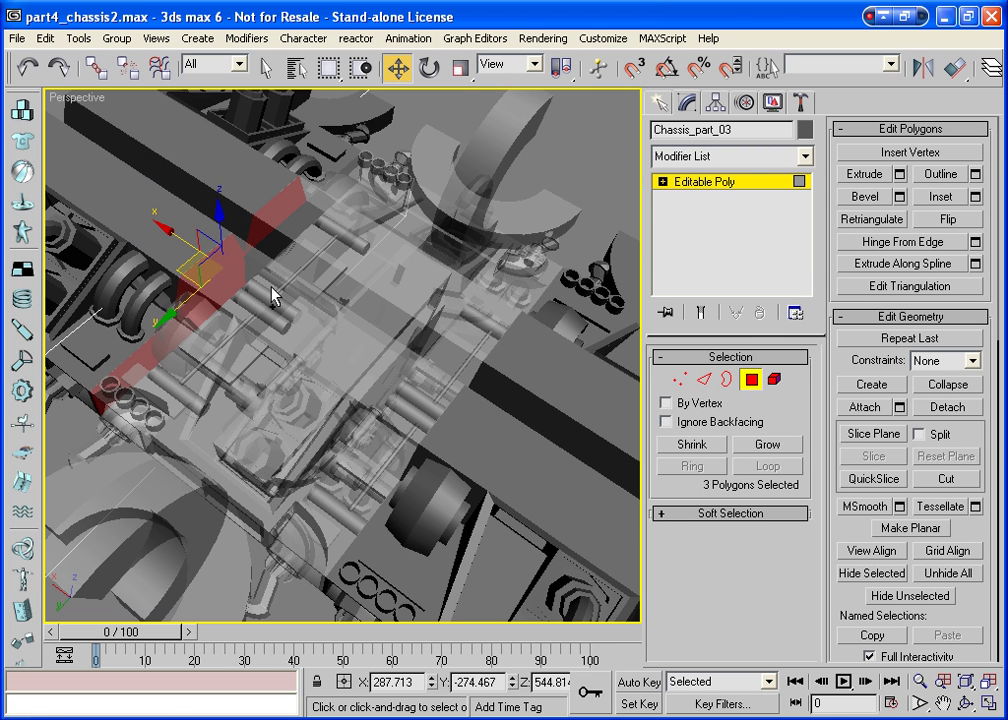
ctrl+click(272, 256)
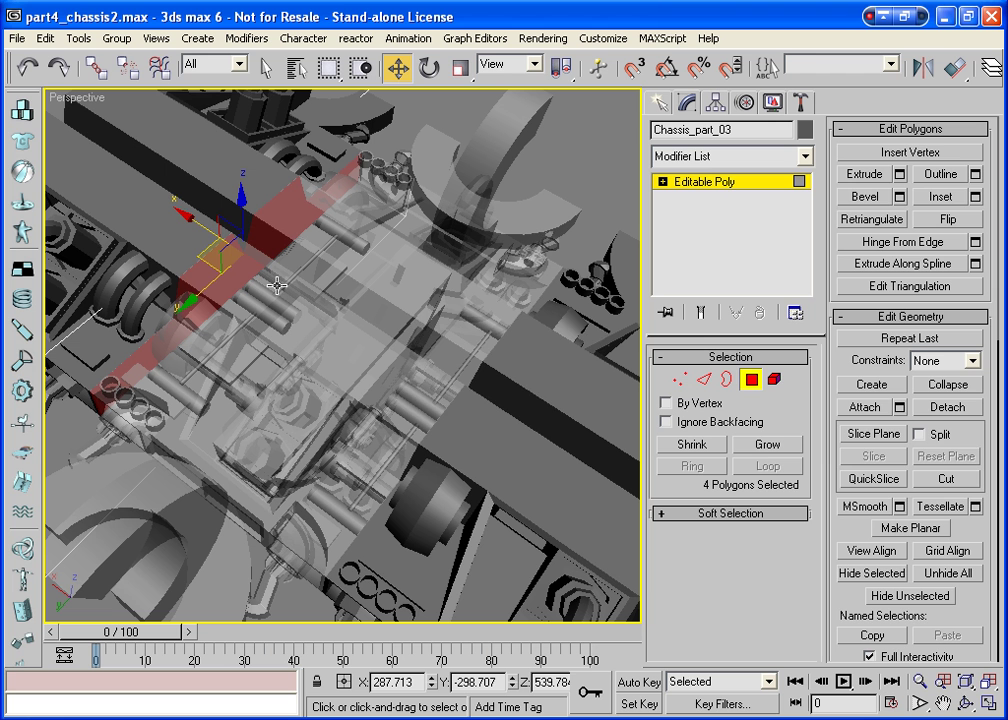
key(Delete)
click(443, 396)
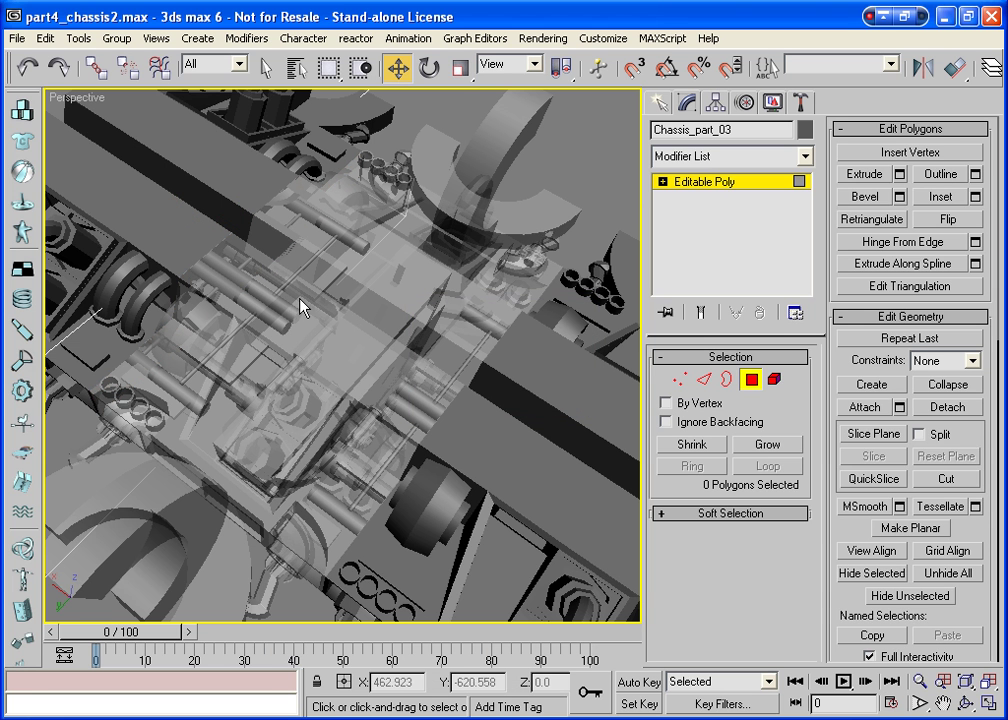
click(751, 379)
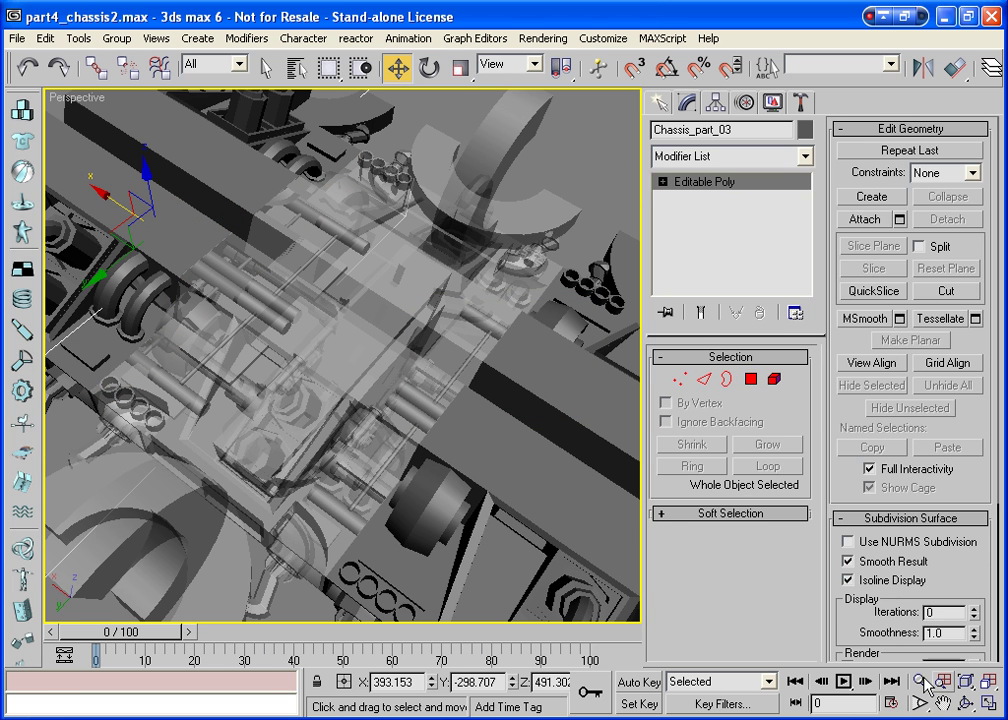
Delete the hidden end-face polygons of Chassis_part_01 that face the middle segment, including isolated vertices.
key(ctrl+r)
drag(286, 405, 538, 378)
alt+middle_drag(538, 378, 634, 371)
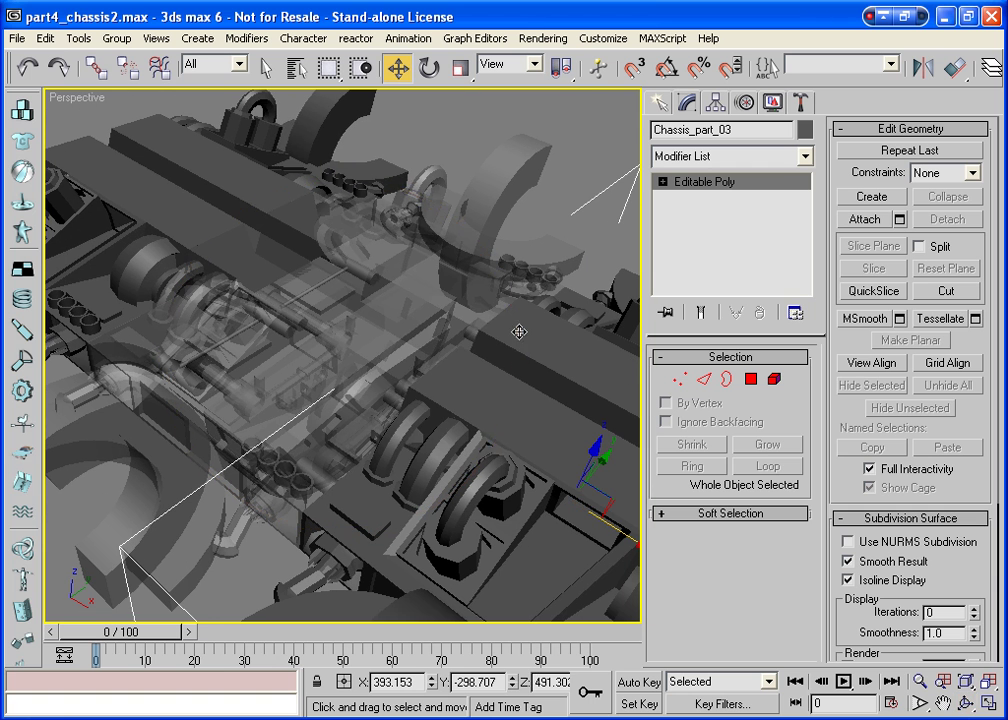
right_click(367, 278)
click(475, 126)
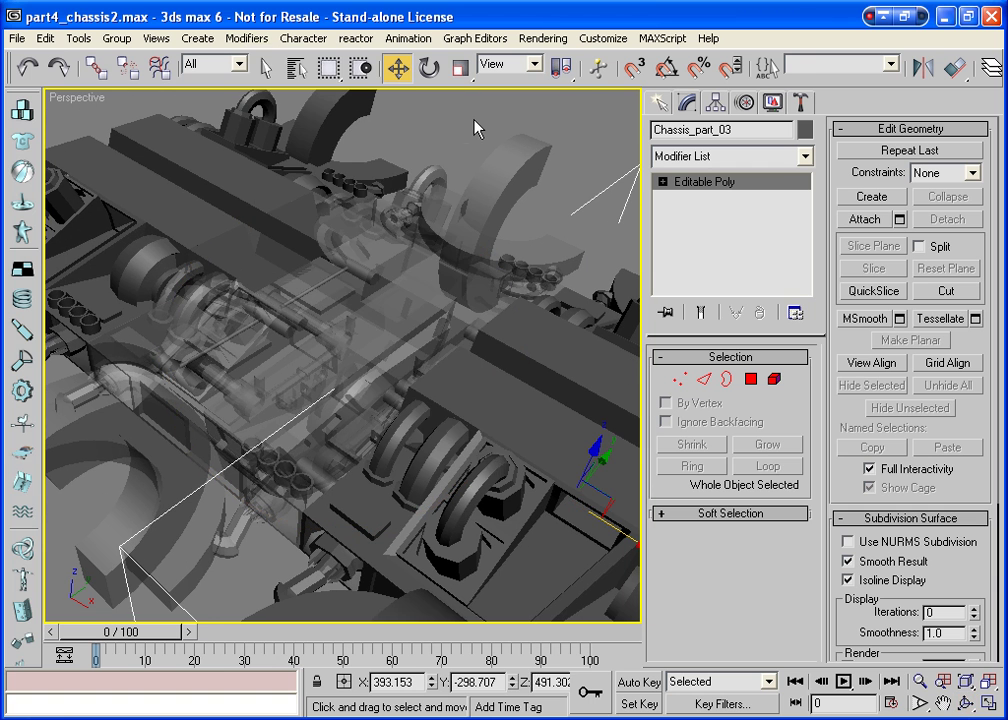
click(222, 197)
click(751, 379)
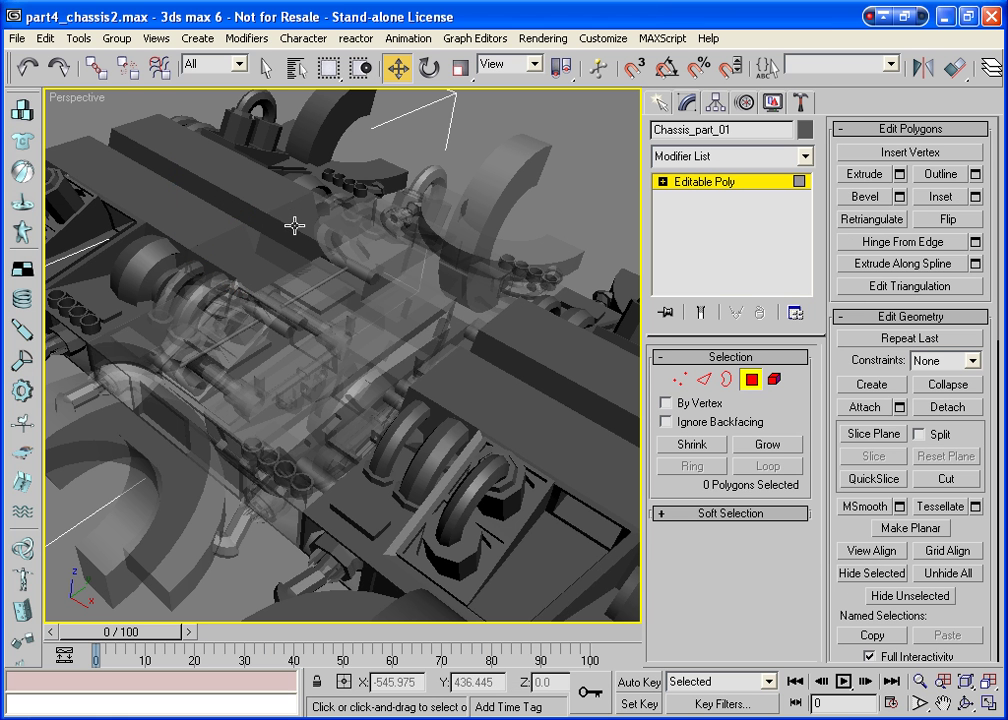
click(292, 219)
ctrl+click(214, 249)
ctrl+click(285, 256)
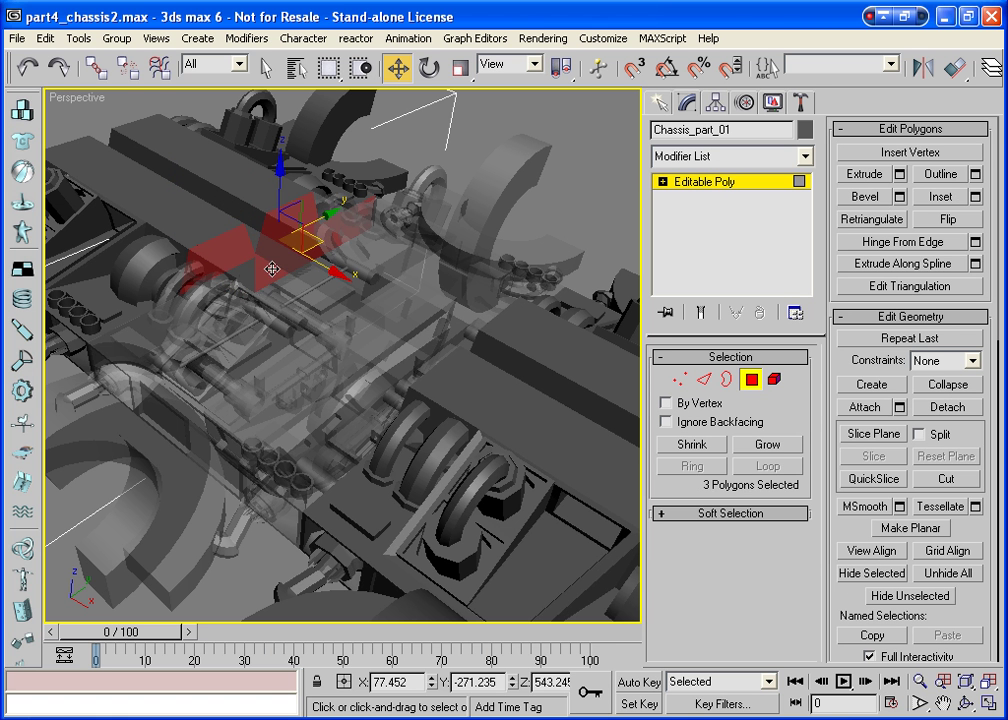
ctrl+click(247, 277)
key(Delete)
key(Return)
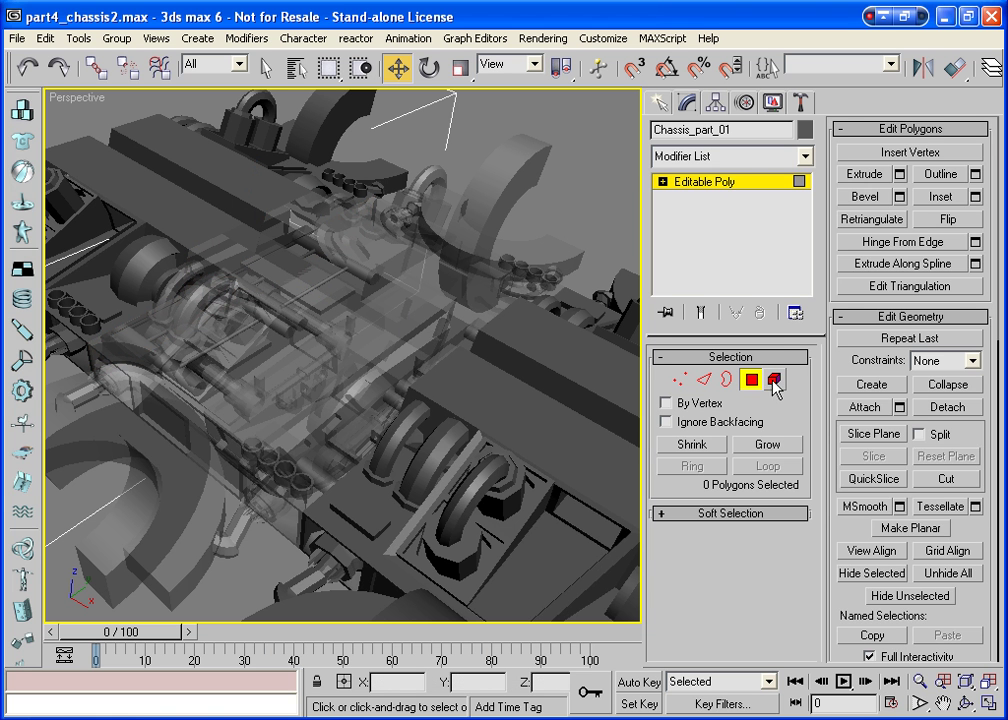
Turn off see-through display for the middle segment, Chassis_part_02, in its object properties.
click(751, 378)
click(443, 241)
right_click(438, 242)
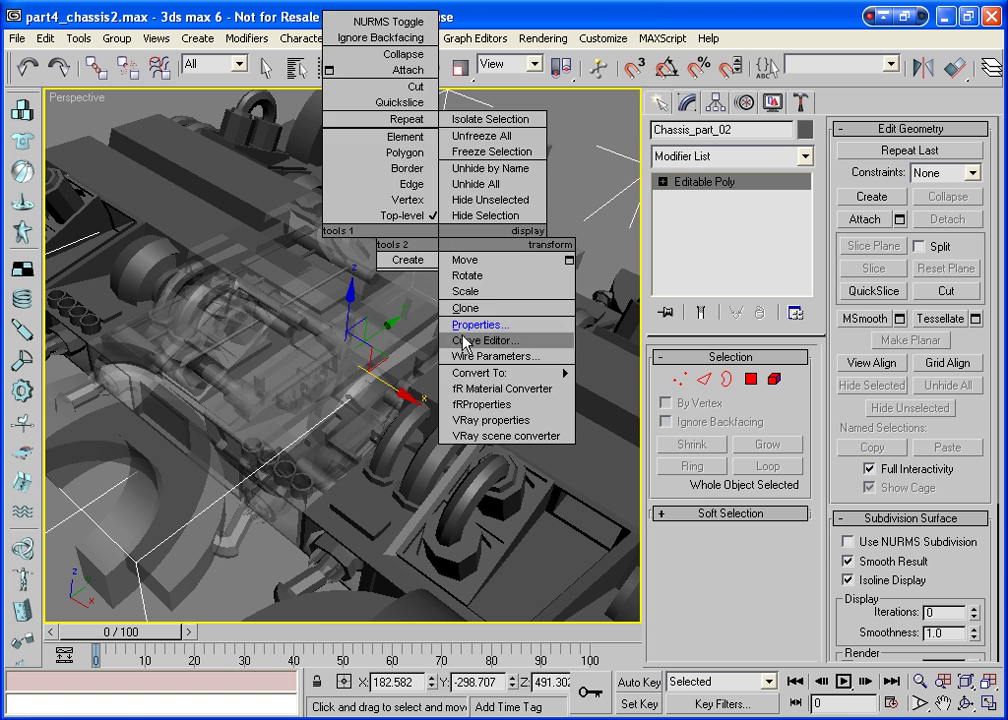
click(463, 325)
click(331, 378)
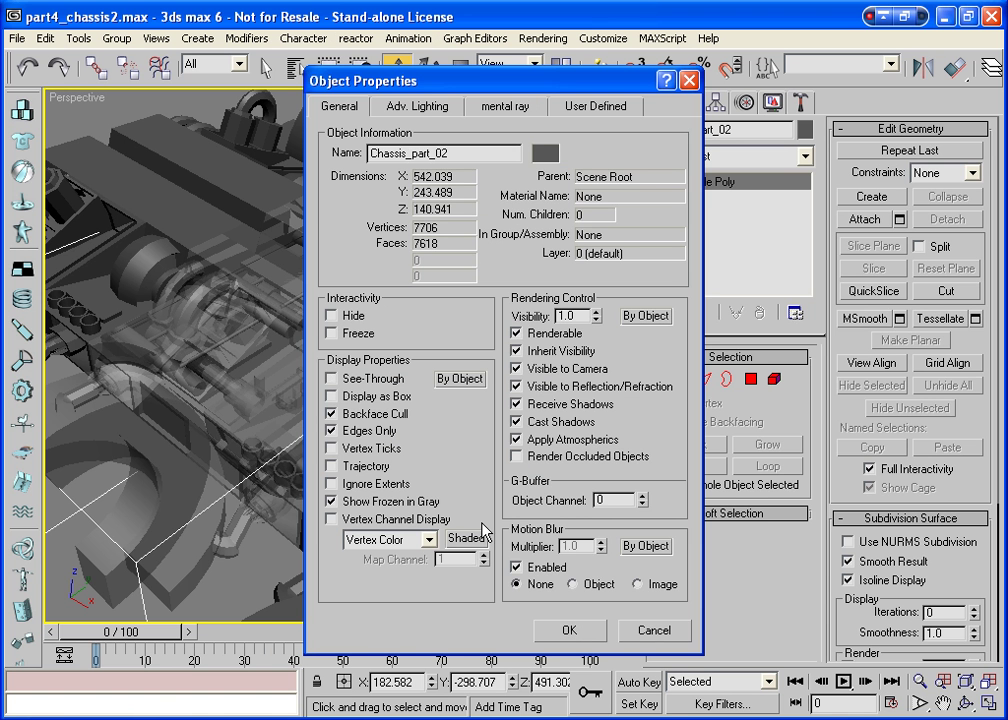
click(567, 632)
Make the two outer segments, Chassis_part_01 and Chassis_part_03, see-through together in their object properties.
click(585, 580)
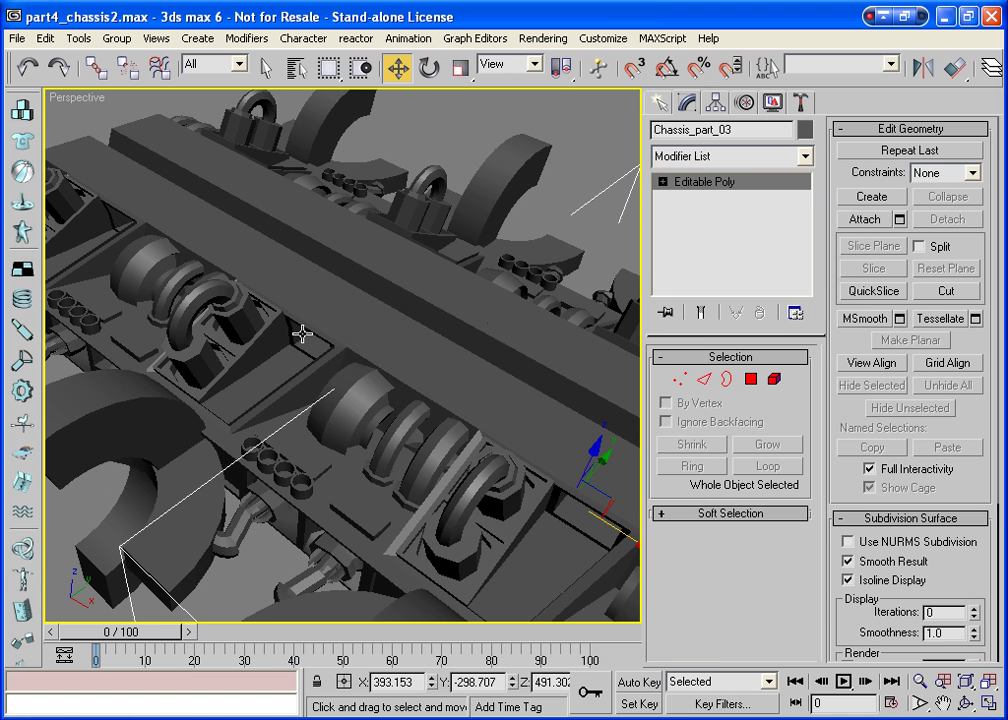
ctrl+click(200, 189)
right_click(200, 189)
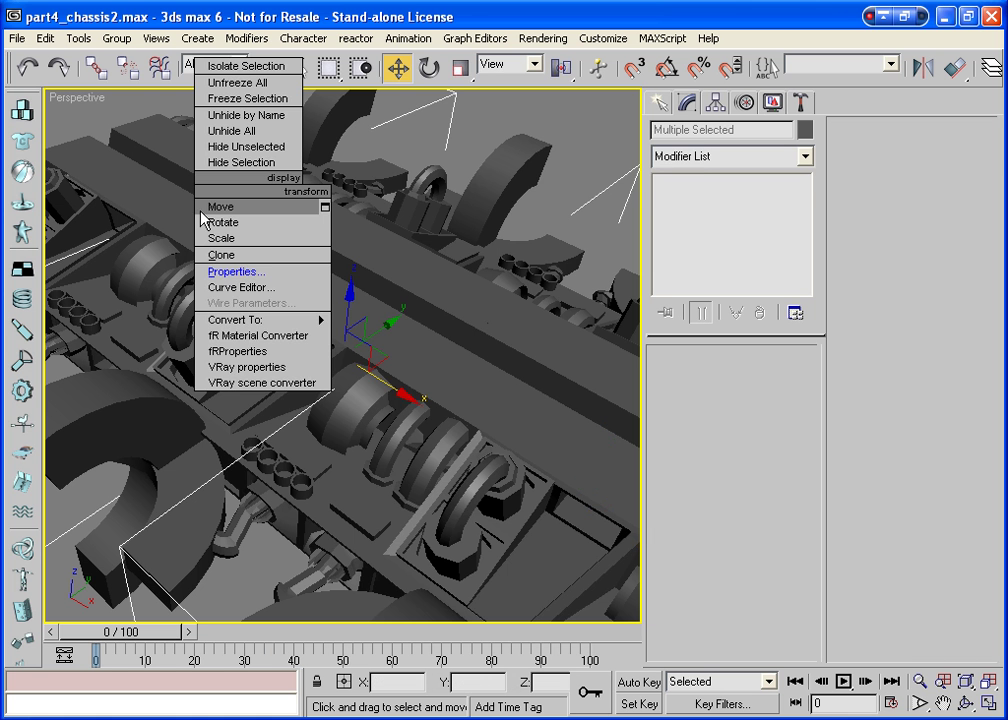
click(228, 280)
click(331, 378)
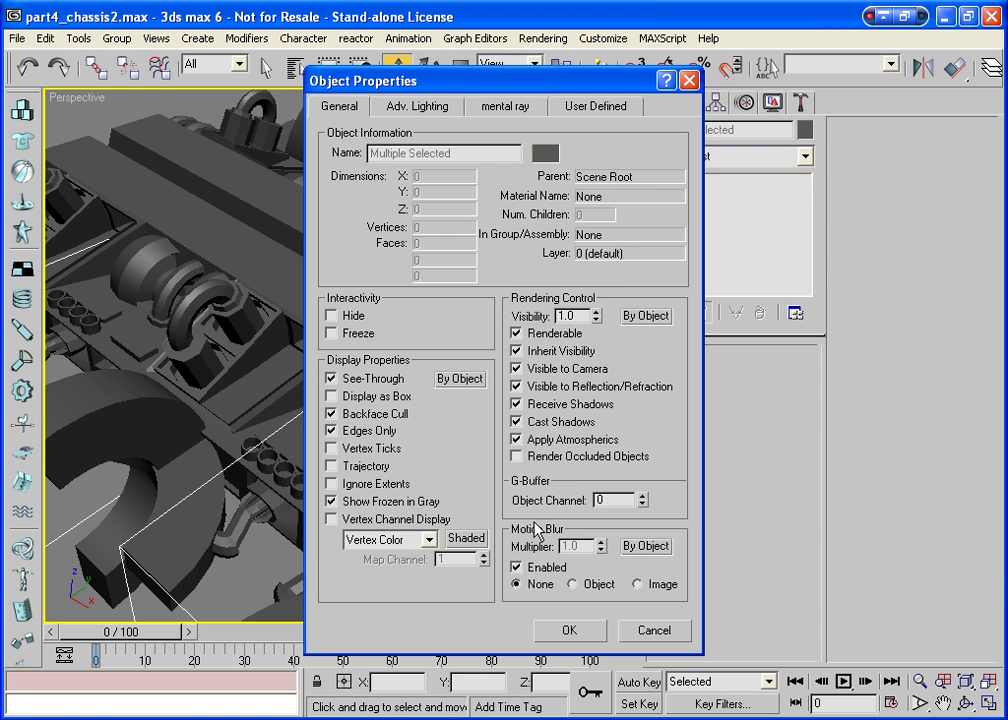
click(593, 630)
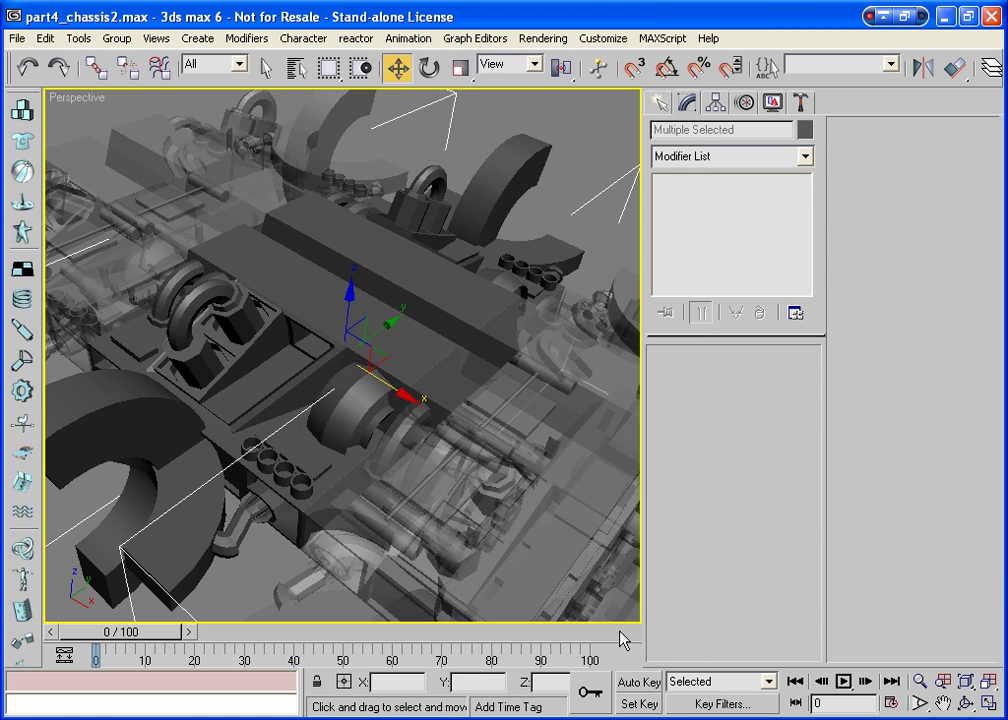
Delete the four hidden end-face polygons of Chassis_part_02 that face Chassis_part_01, including isolated vertices.
click(966, 703)
drag(397, 373, 578, 322)
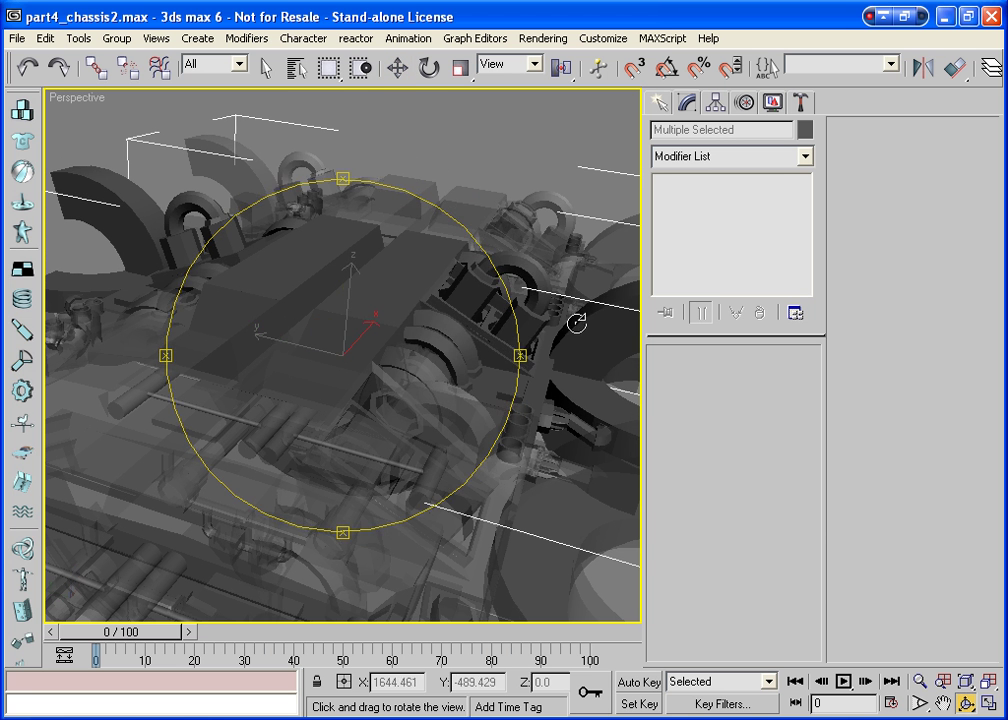
key(w)
right_click(406, 274)
click(389, 288)
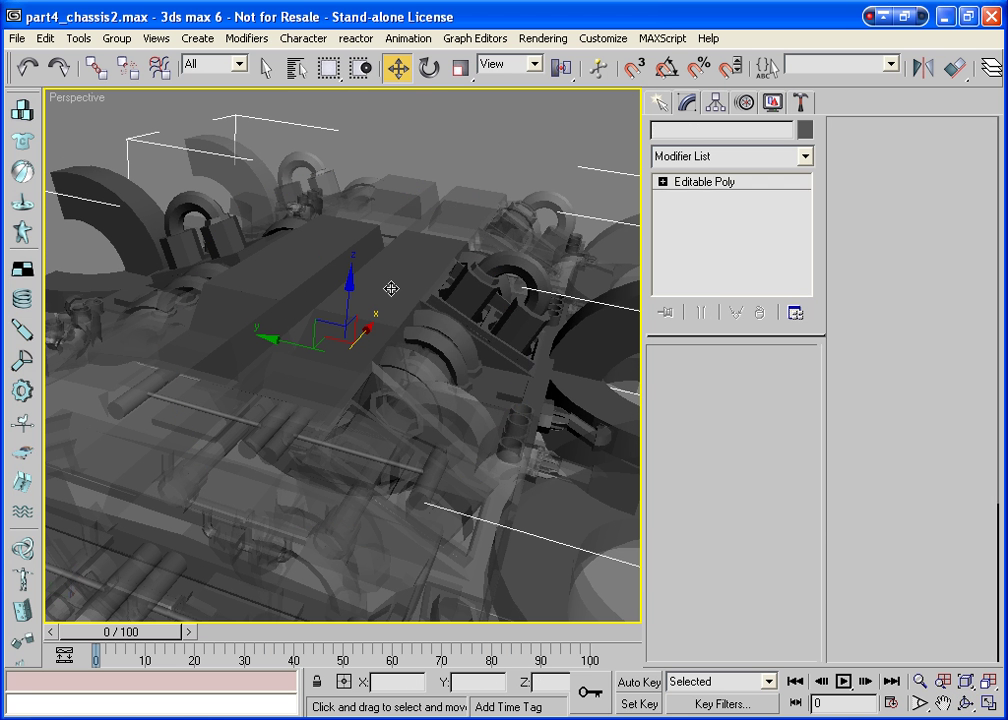
click(389, 288)
click(574, 135)
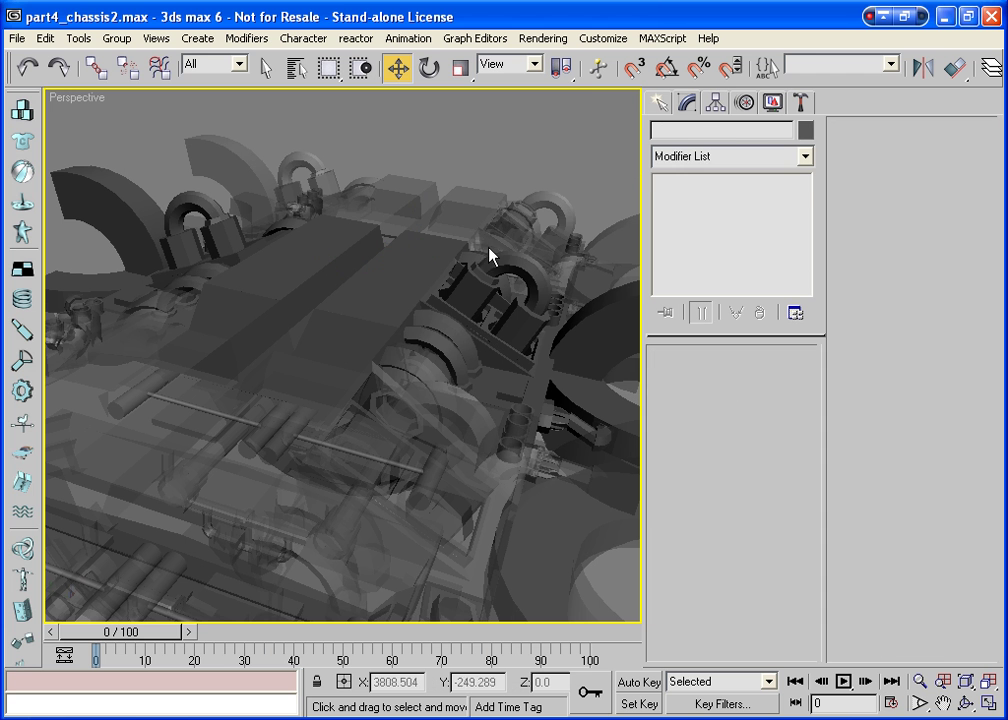
click(422, 281)
key(4)
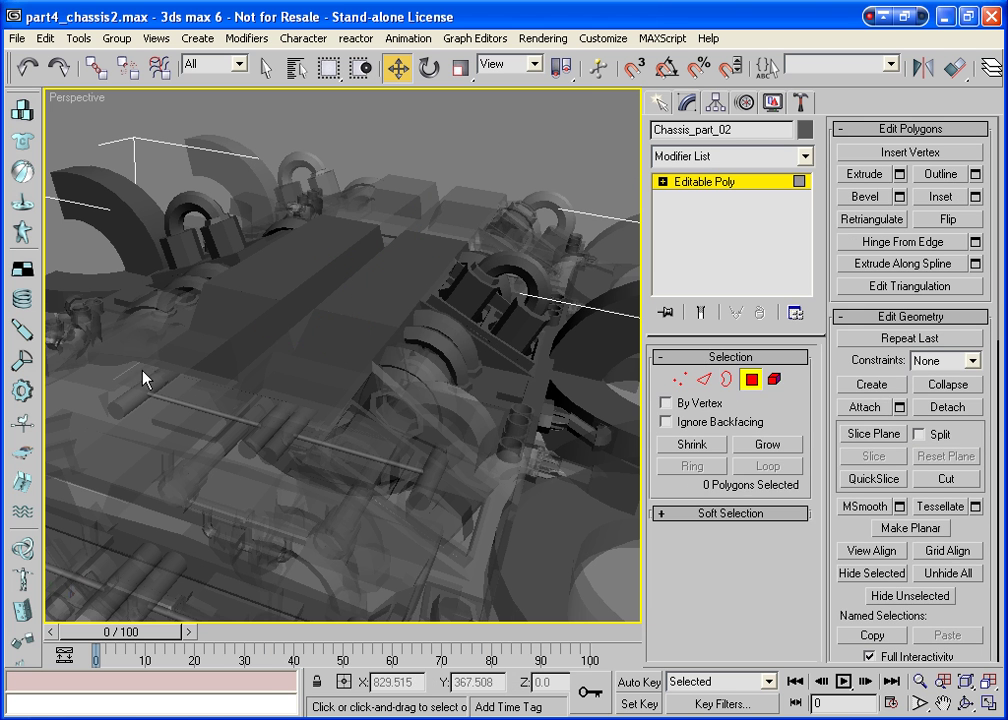
click(292, 324)
ctrl+click(342, 333)
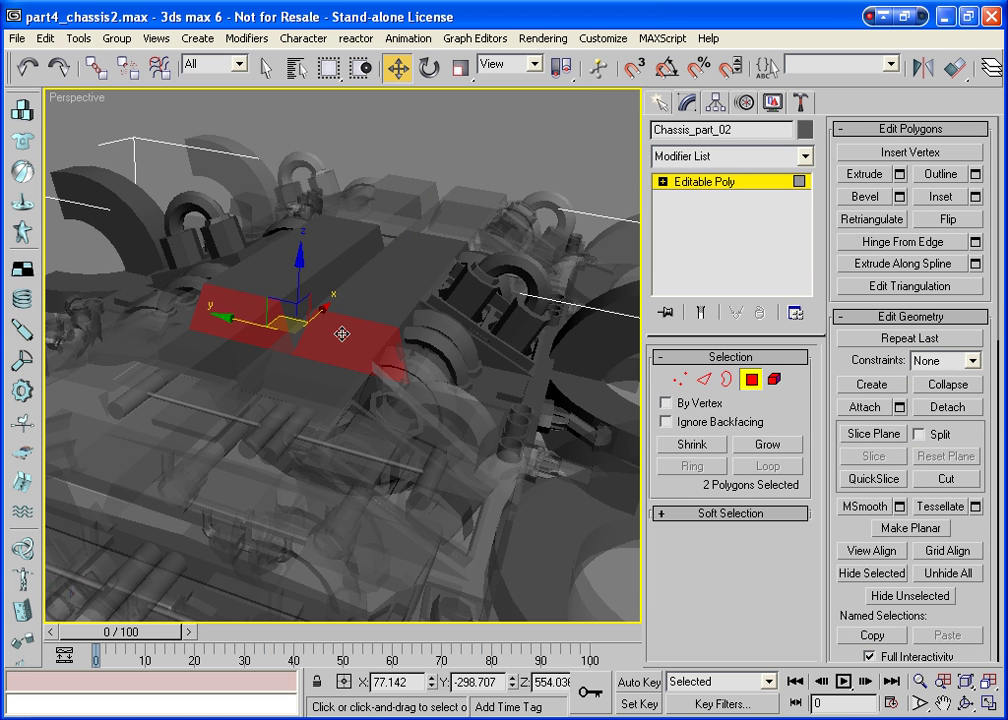
ctrl+click(302, 376)
ctrl+click(228, 362)
key(Delete)
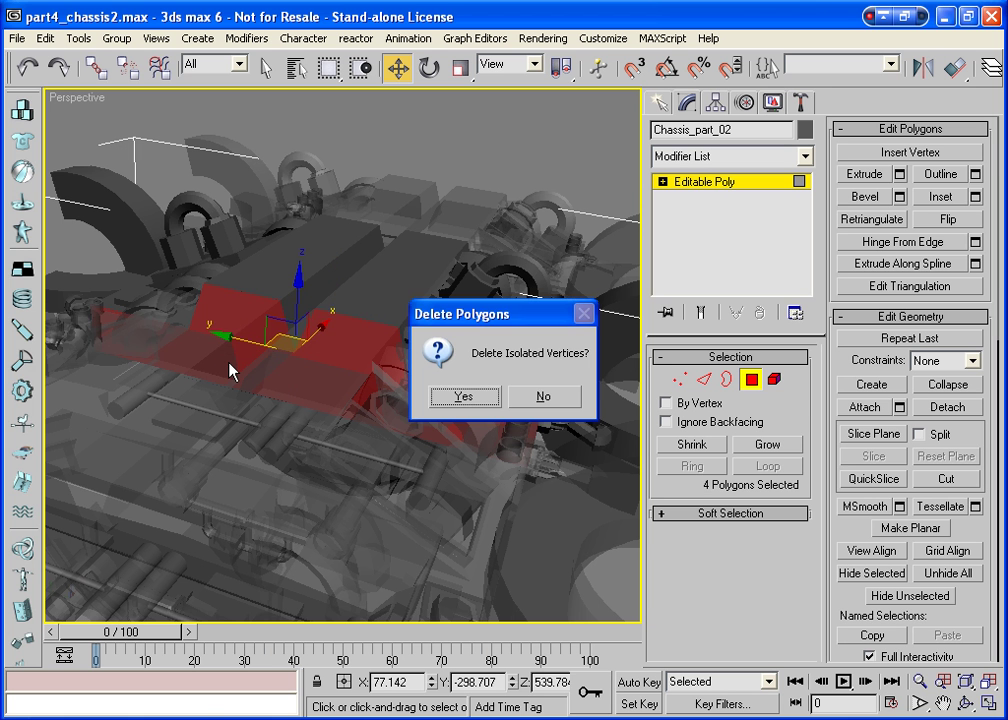
key(Return)
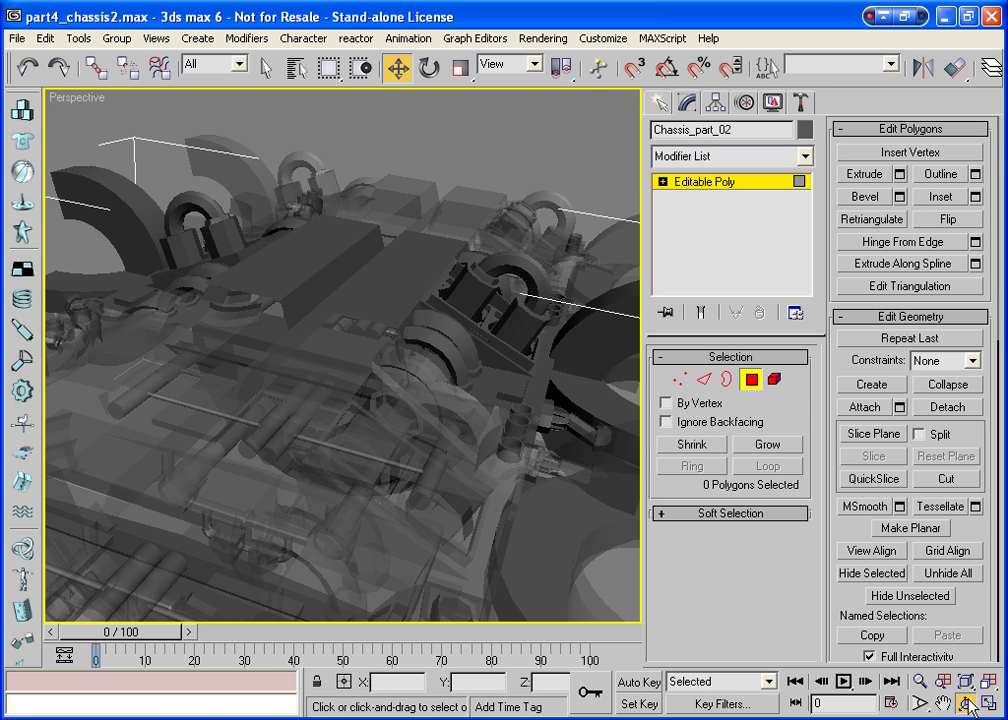
Delete the hidden end-face polygons of Chassis_part_02 that face Chassis_part_03, including isolated vertices.
key(ctrl+r)
drag(461, 353, 207, 362)
key(w)
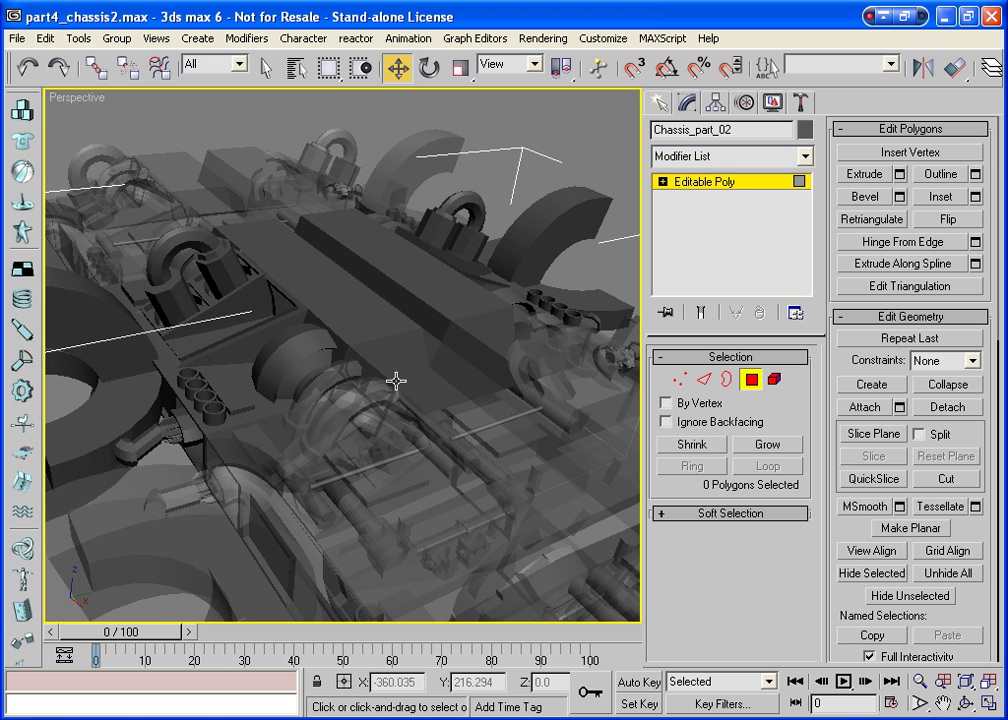
click(463, 355)
ctrl+click(478, 374)
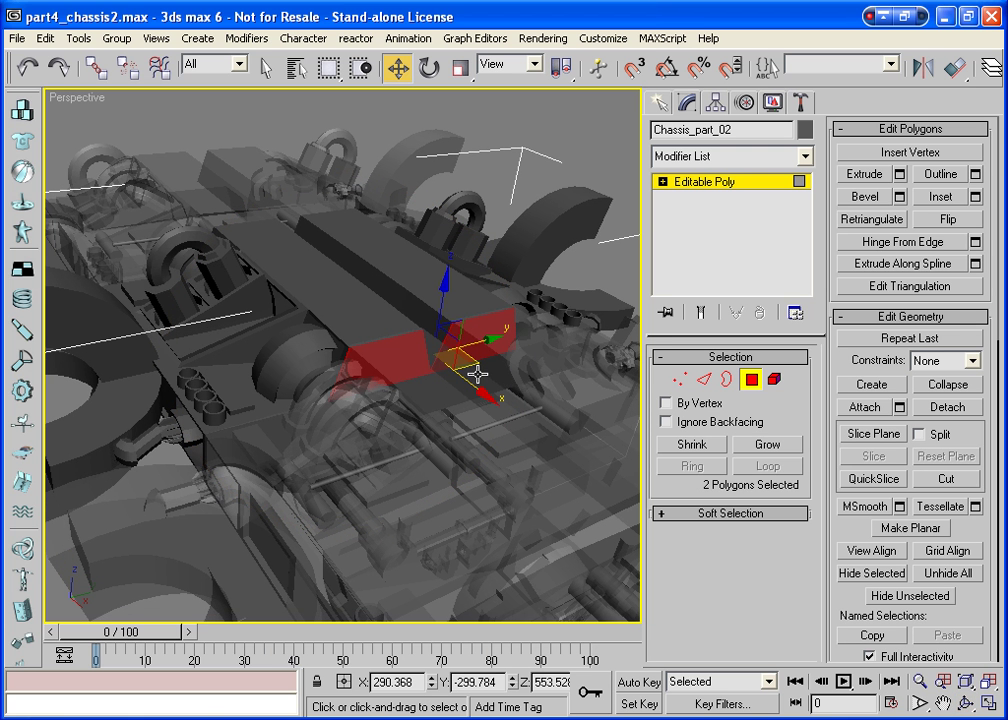
ctrl+click(409, 394)
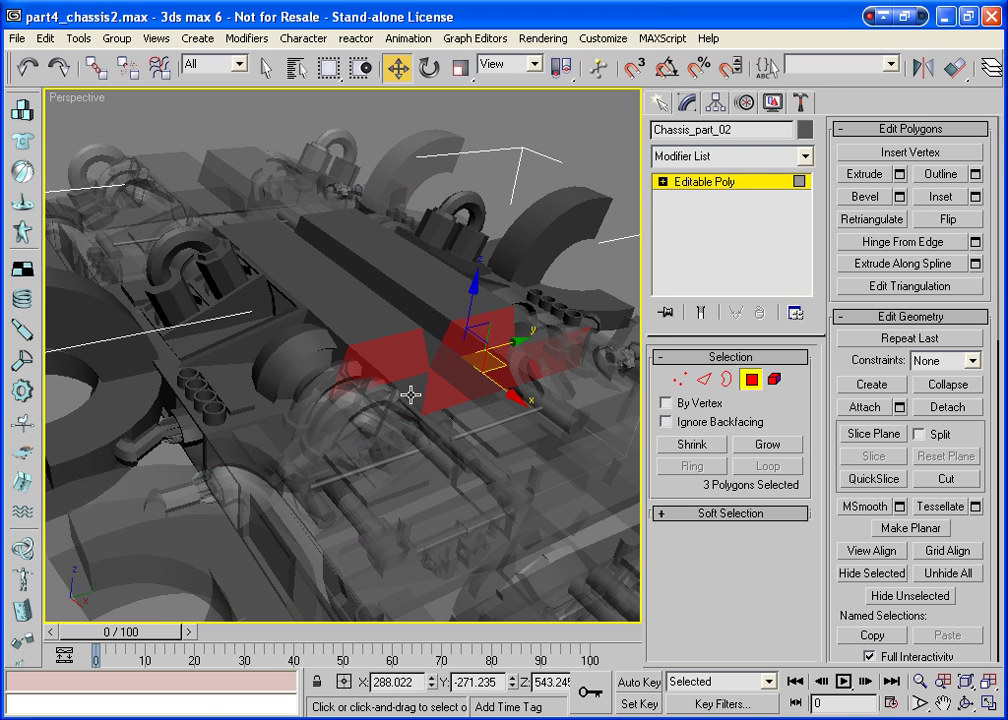
ctrl+click(409, 394)
key(Delete)
key(Return)
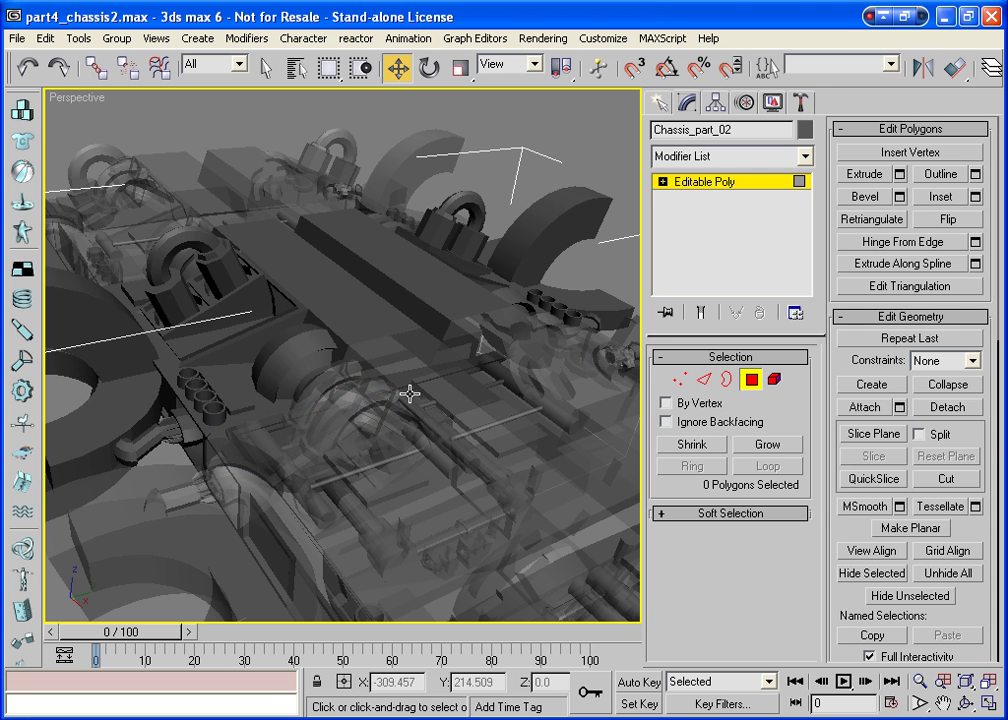
Leave polygon editing and turn off see-through display for both outer chassis segments in their object properties.
click(748, 382)
click(588, 470)
ctrl+click(237, 257)
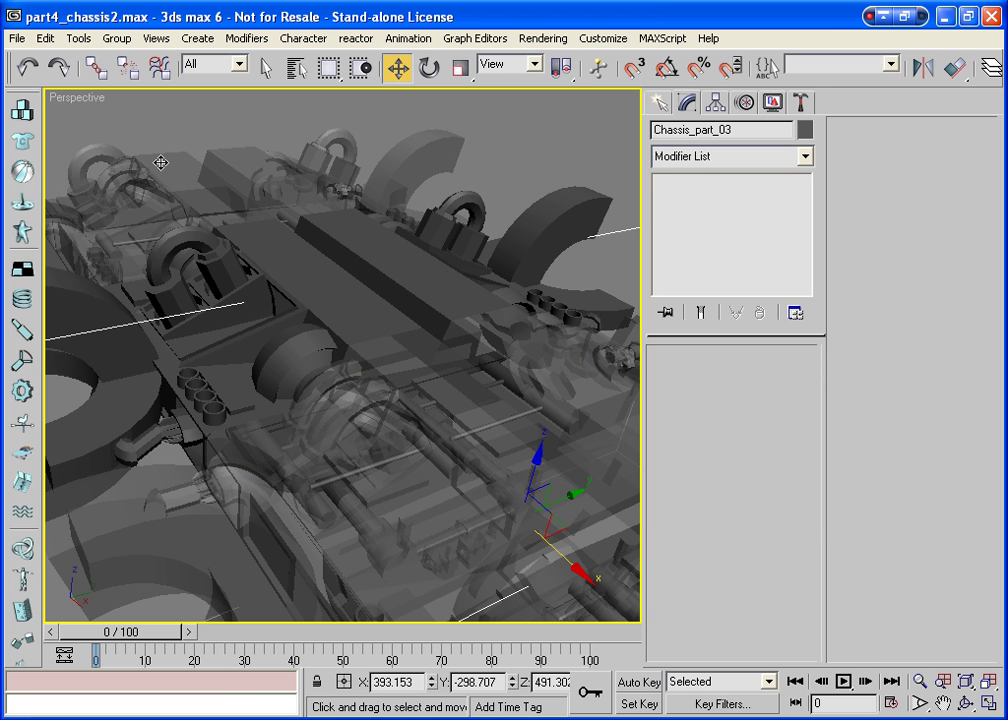
key(ctrl+z)
right_click(227, 190)
right_click(226, 192)
click(266, 272)
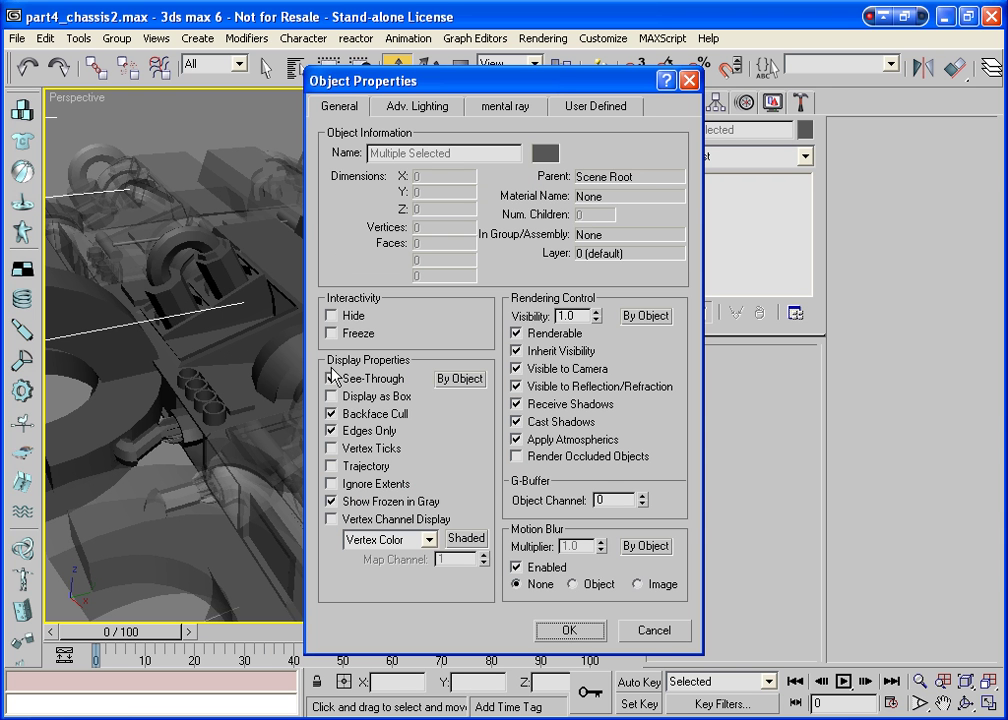
click(331, 378)
click(569, 630)
Attach the middle segment and Chassis_part_03 to Chassis_part_01 to form a single editable poly.
key(z)
click(972, 706)
drag(342, 398, 363, 410)
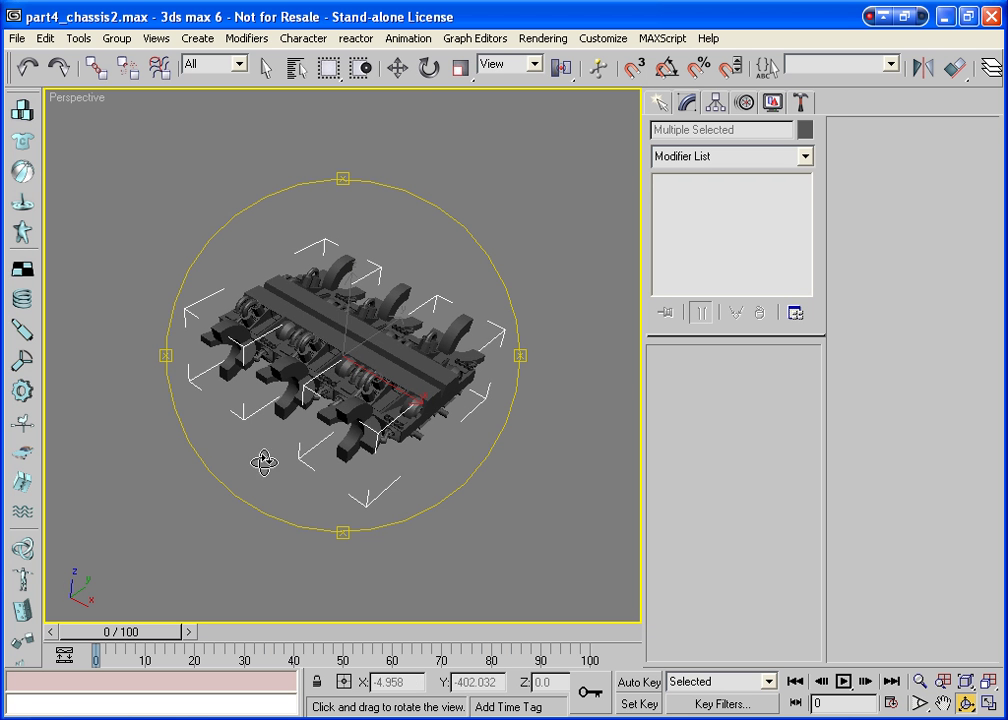
key(w)
click(423, 369)
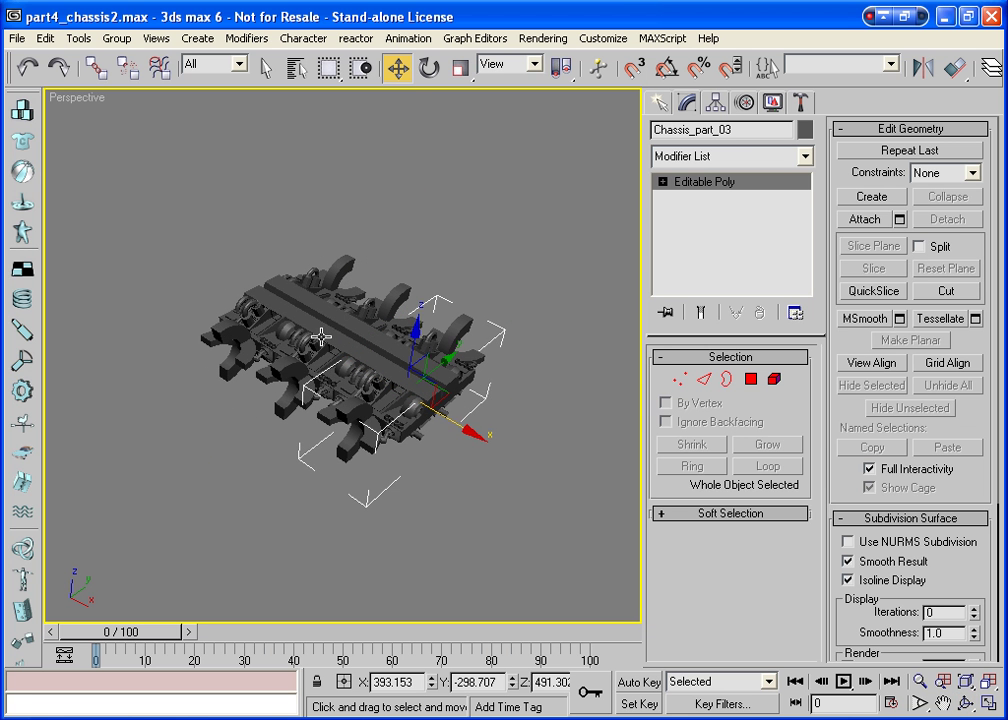
click(273, 306)
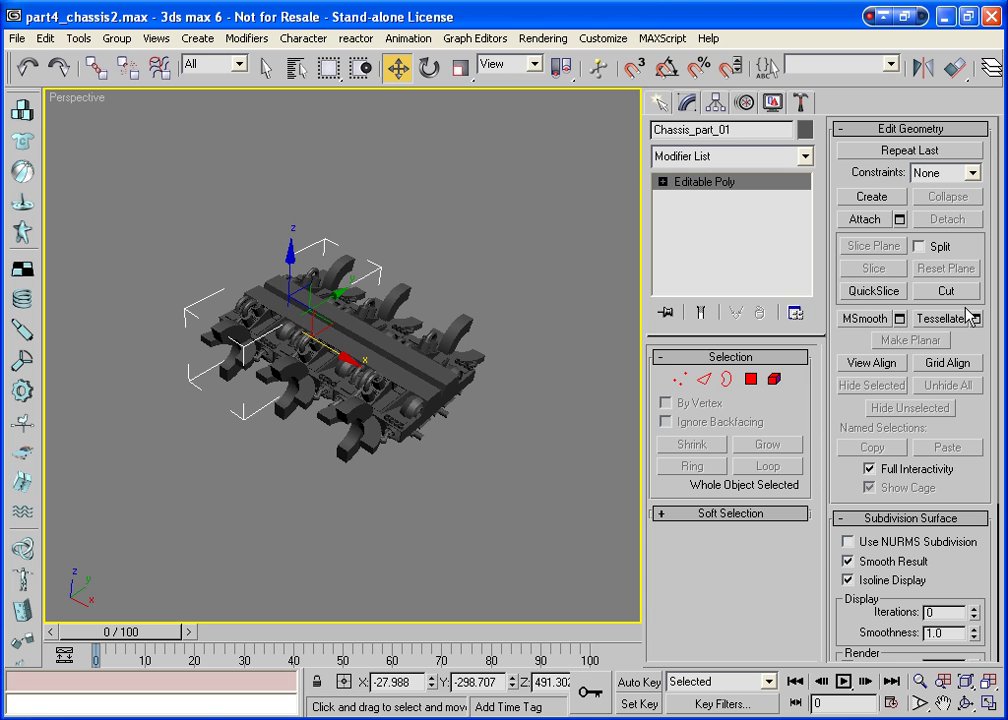
click(866, 219)
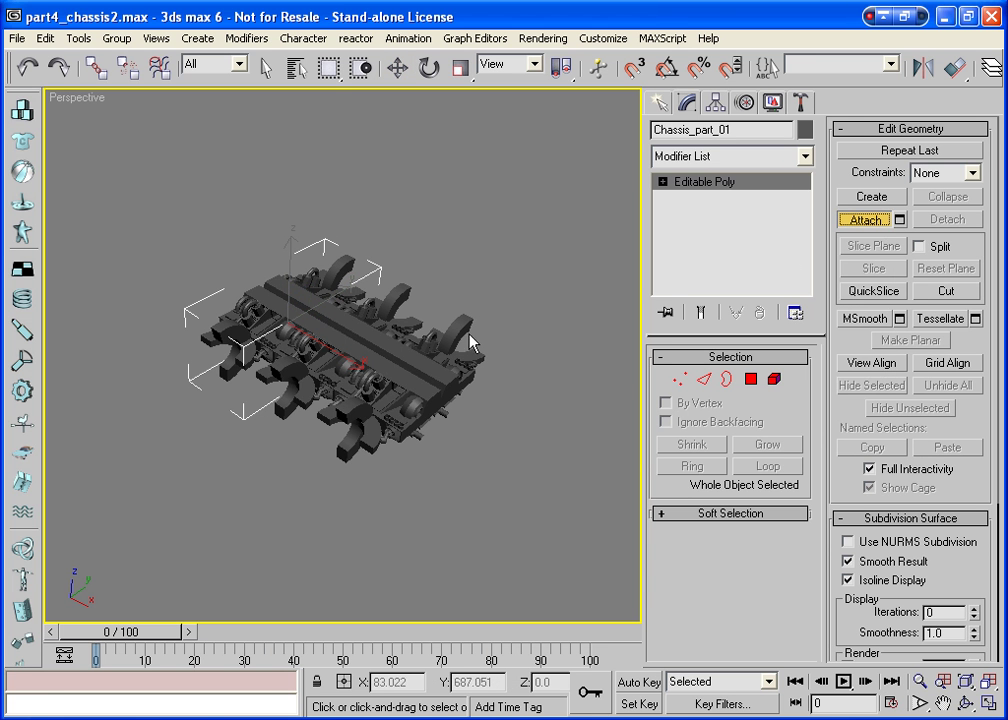
click(400, 352)
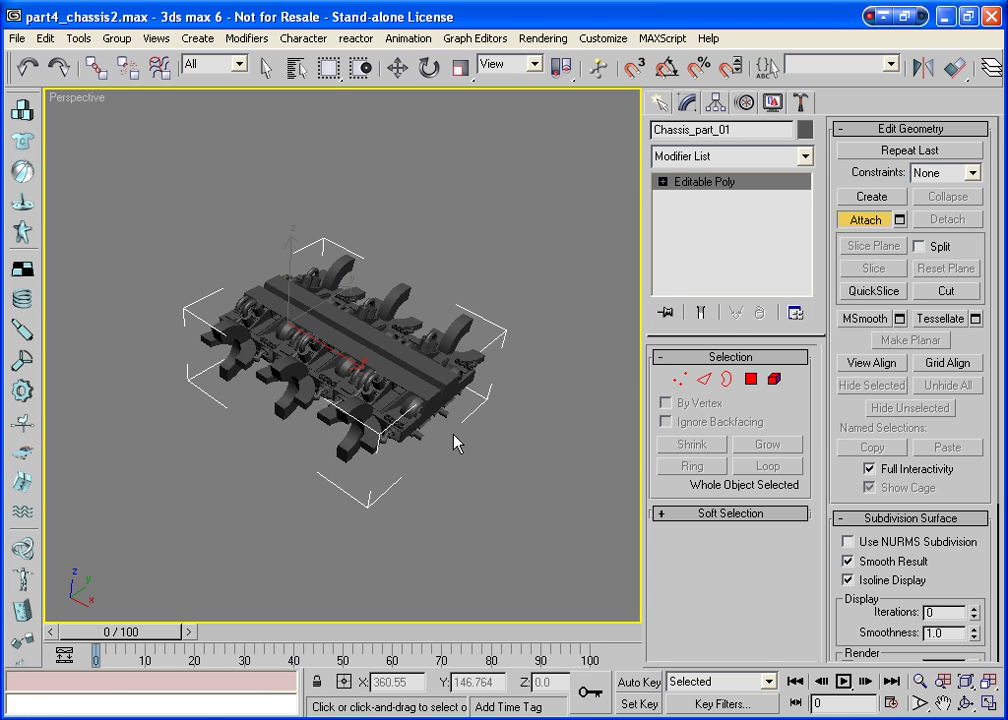
click(862, 220)
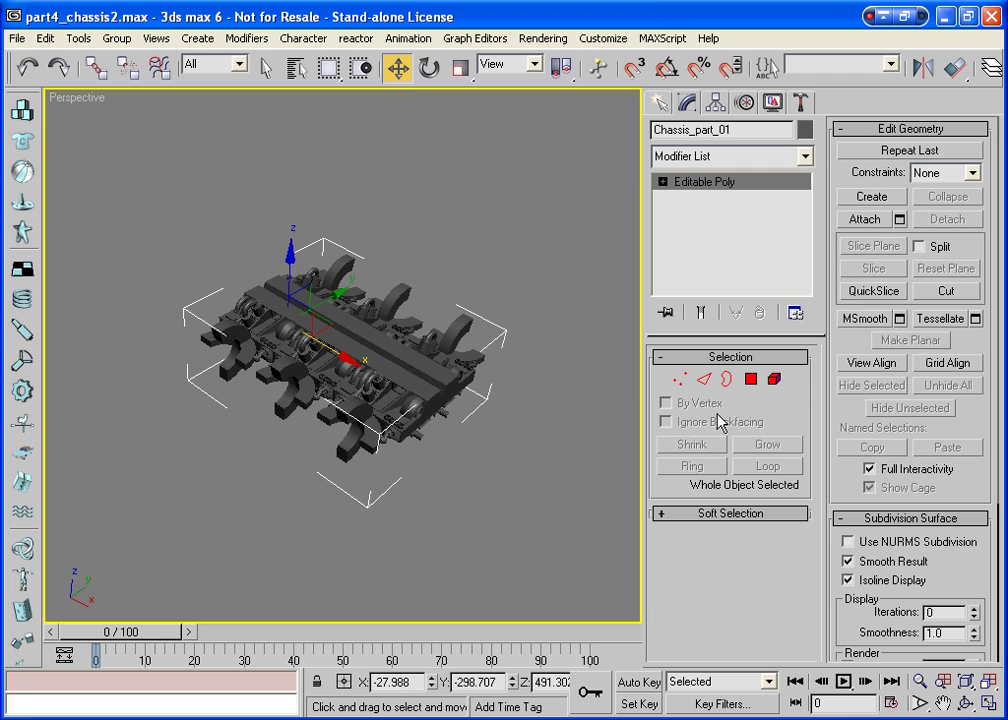
Examine which parts of the merged chassis are separate elements by selecting bodies and curved wheel pieces at Element level.
click(775, 382)
click(432, 390)
click(375, 315)
click(332, 281)
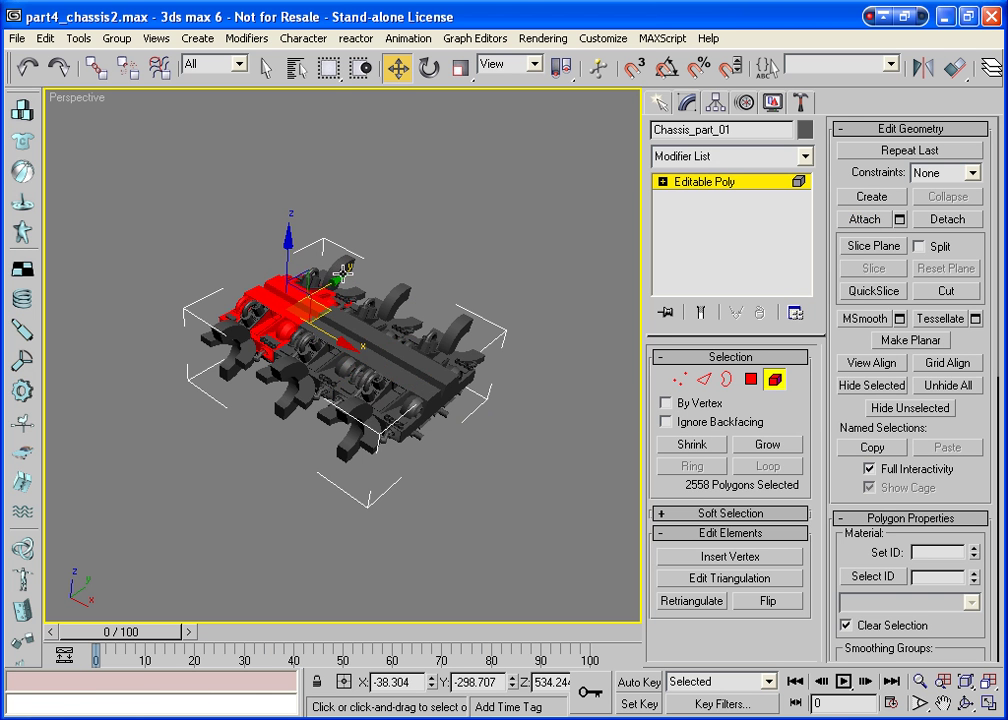
click(352, 272)
click(452, 322)
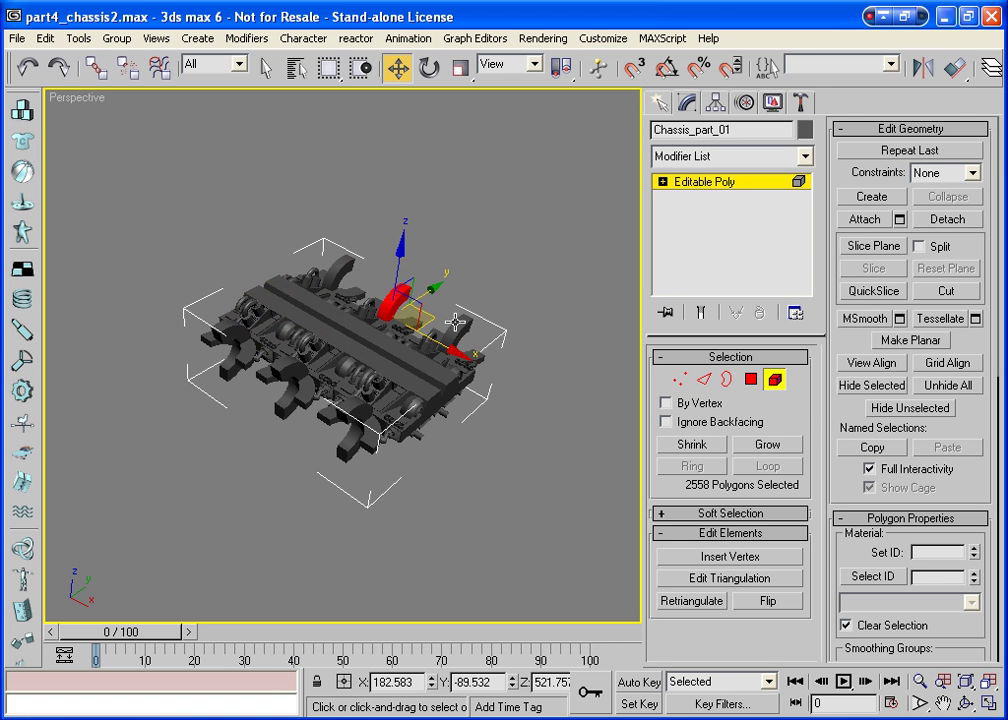
drag(452, 322, 258, 378)
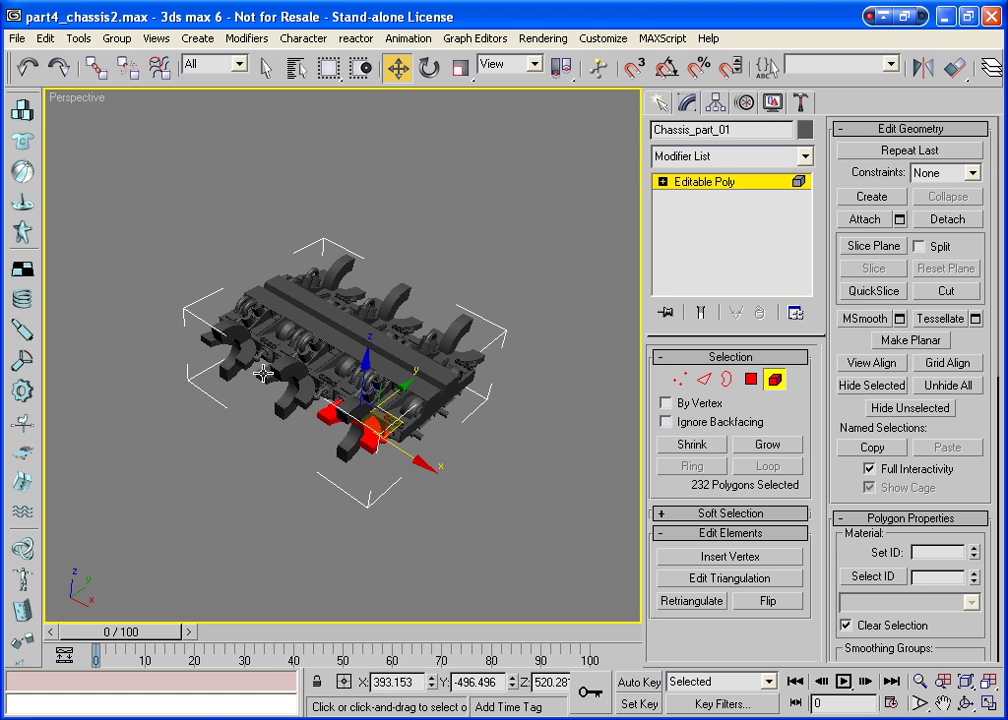
click(263, 375)
click(232, 372)
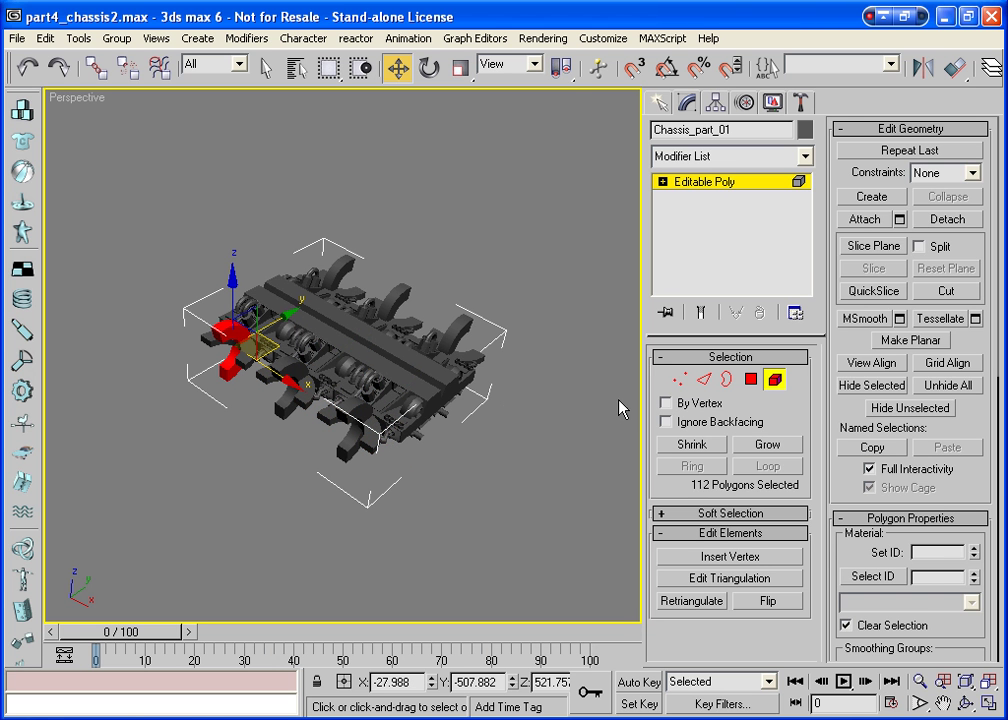
click(774, 379)
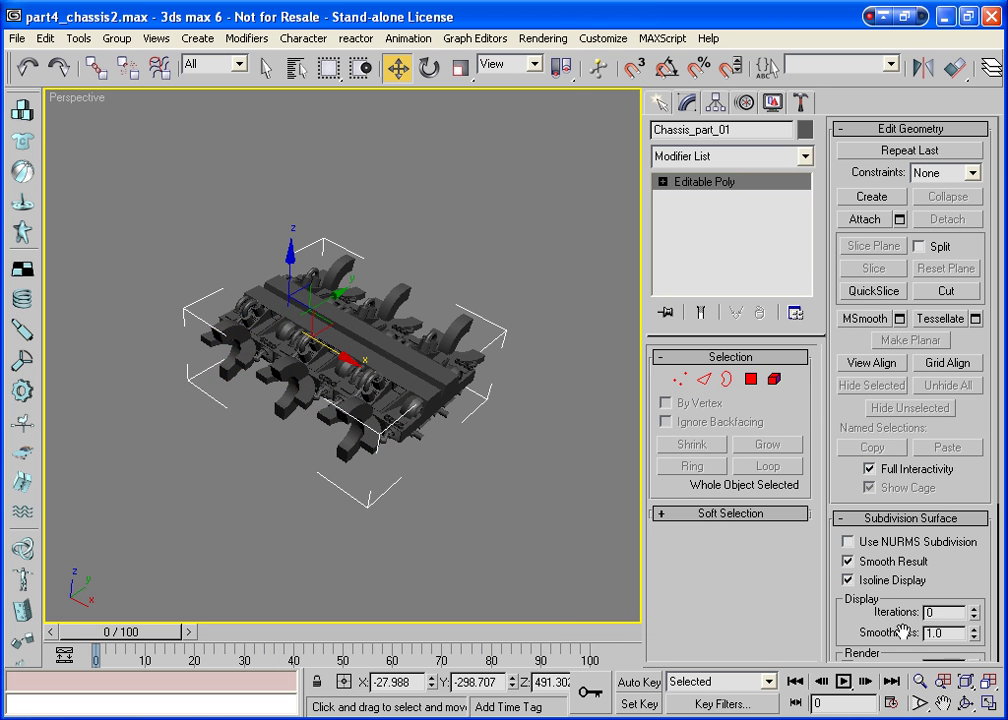
Restore the four-viewport layout and fit the whole chassis in every view.
key(ctrl+r)
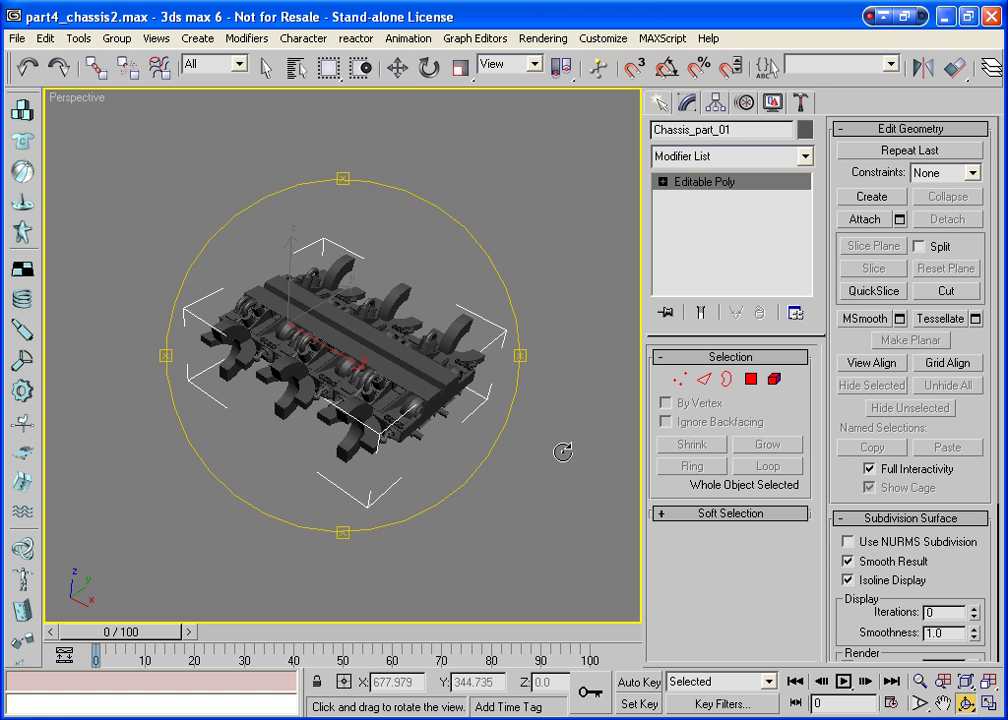
drag(394, 355, 382, 328)
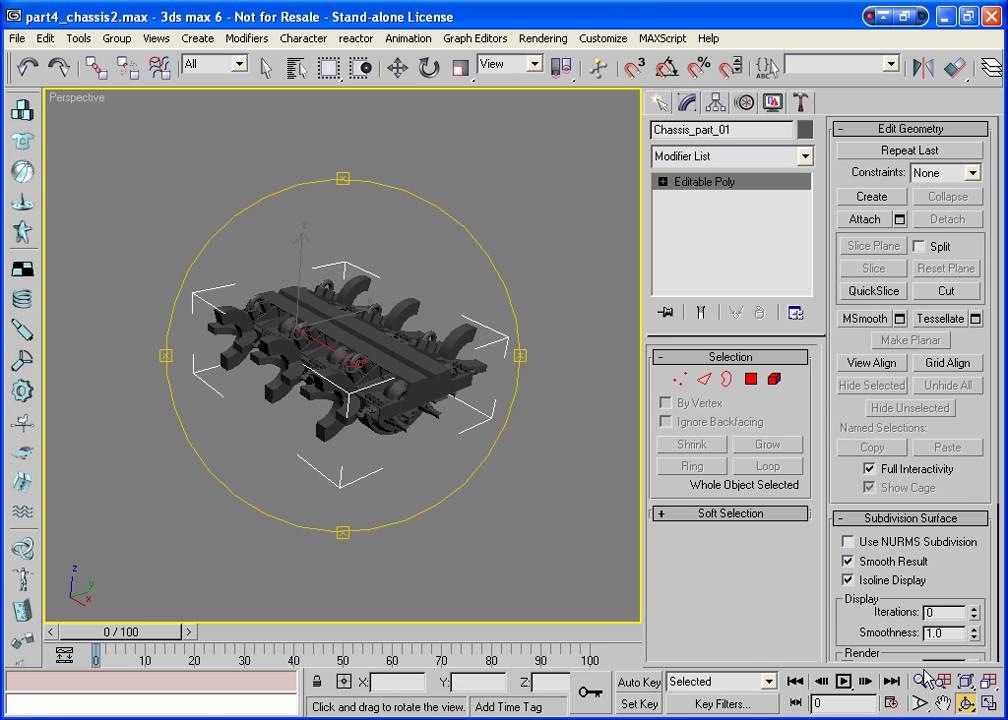
click(988, 704)
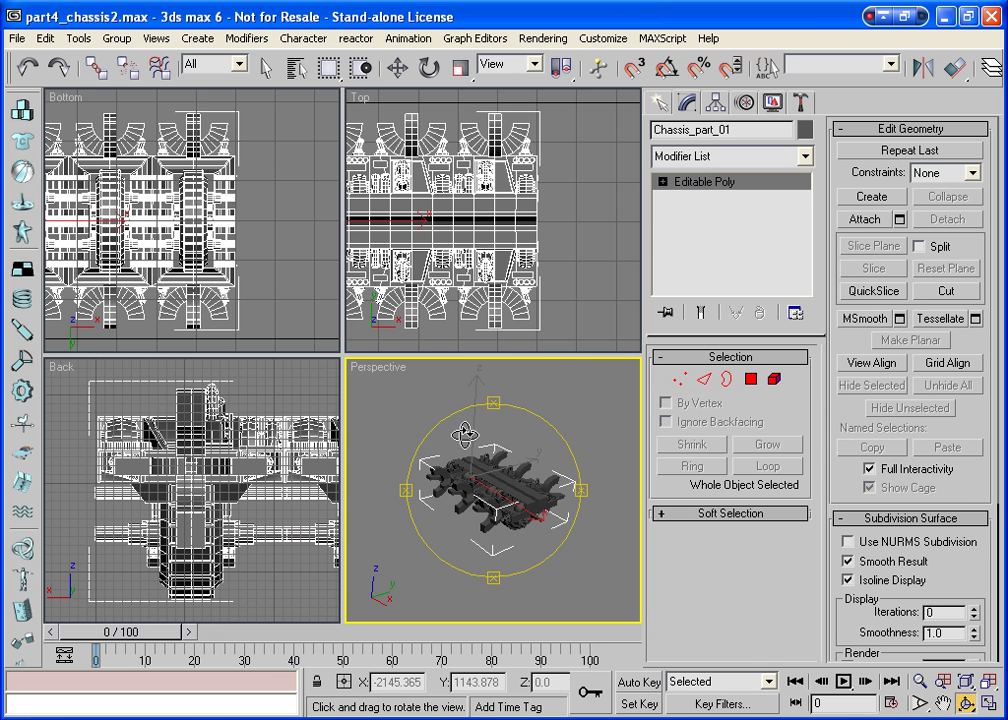
click(990, 683)
click(316, 190)
key(w)
click(358, 232)
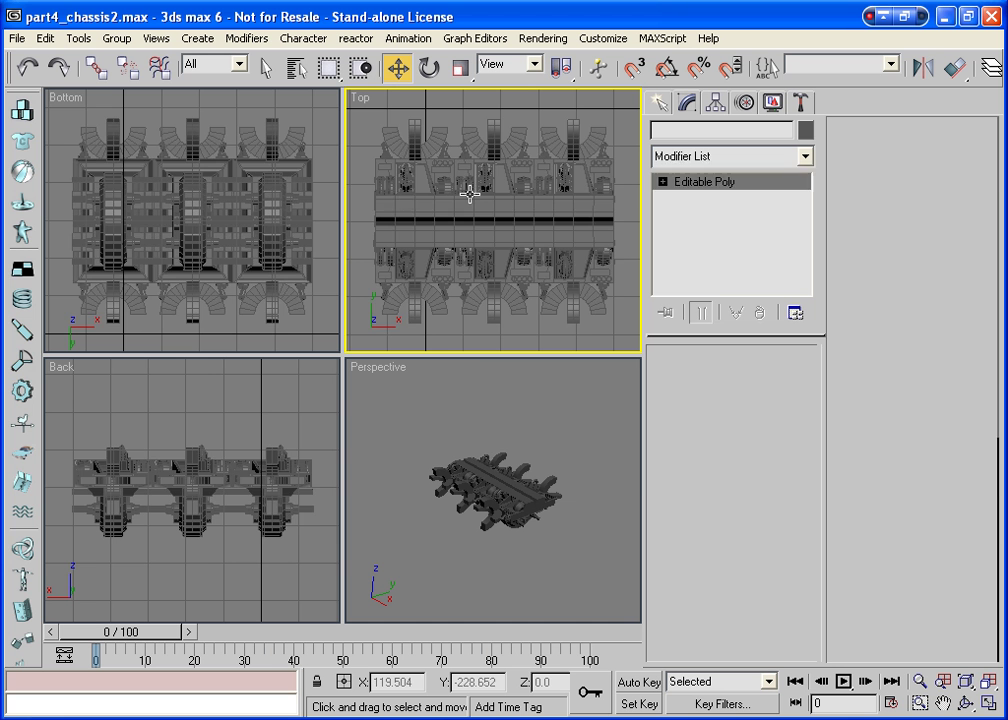
Select a polygon on the central beam at the chassis's low-X end in the Top view.
click(469, 194)
click(750, 378)
click(414, 298)
click(383, 210)
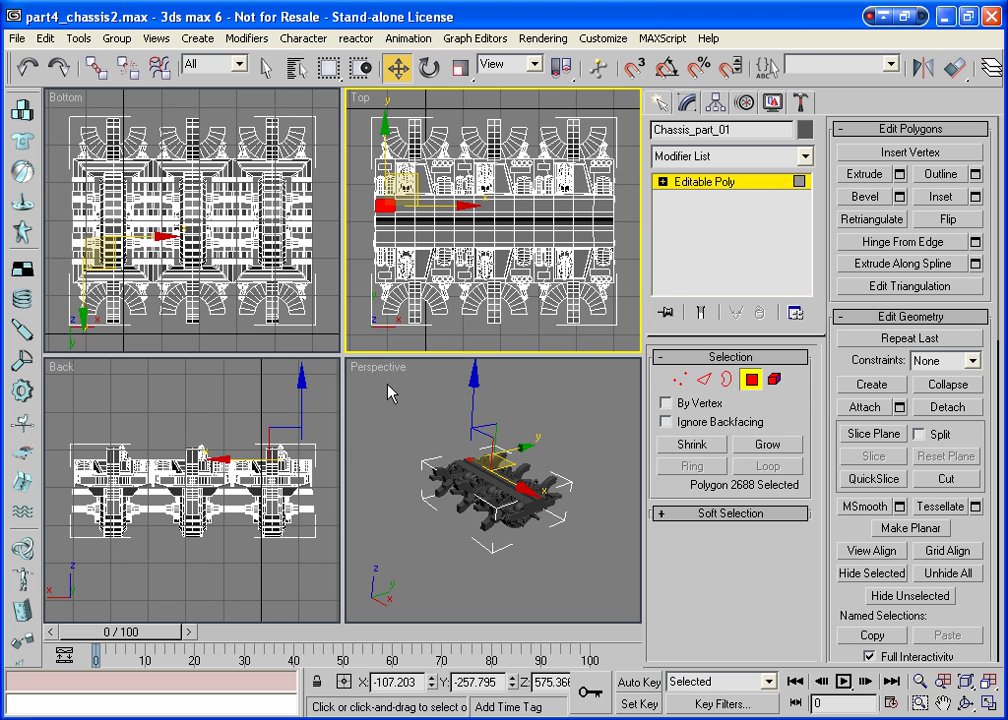
Leave Polygon level and show only the Perspective view, turned toward the chassis's low-X end.
click(750, 379)
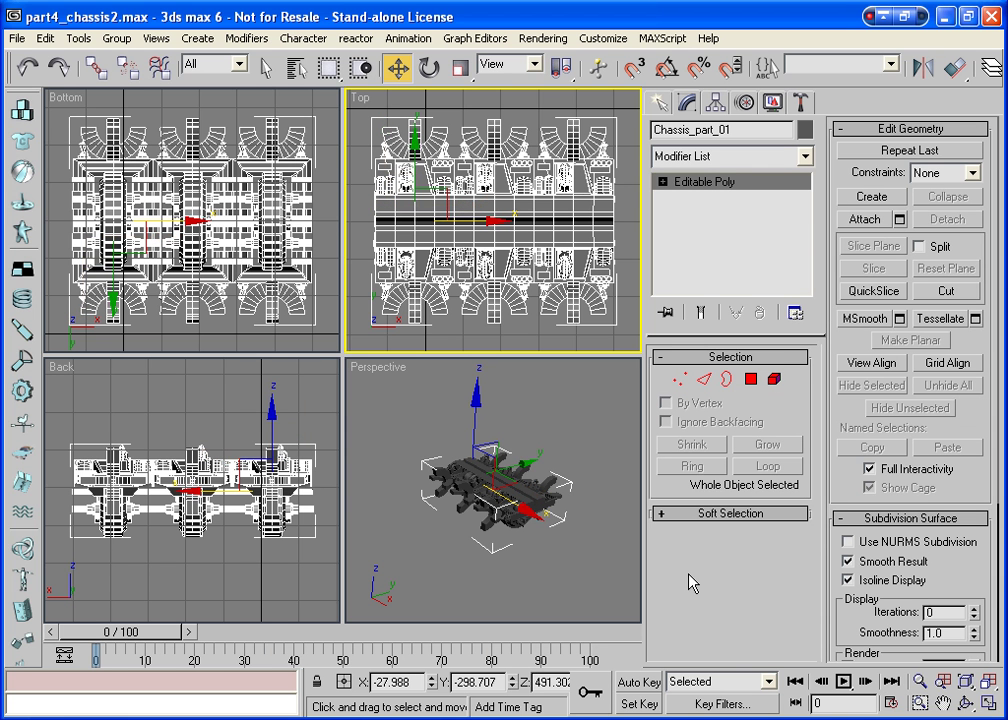
click(360, 366)
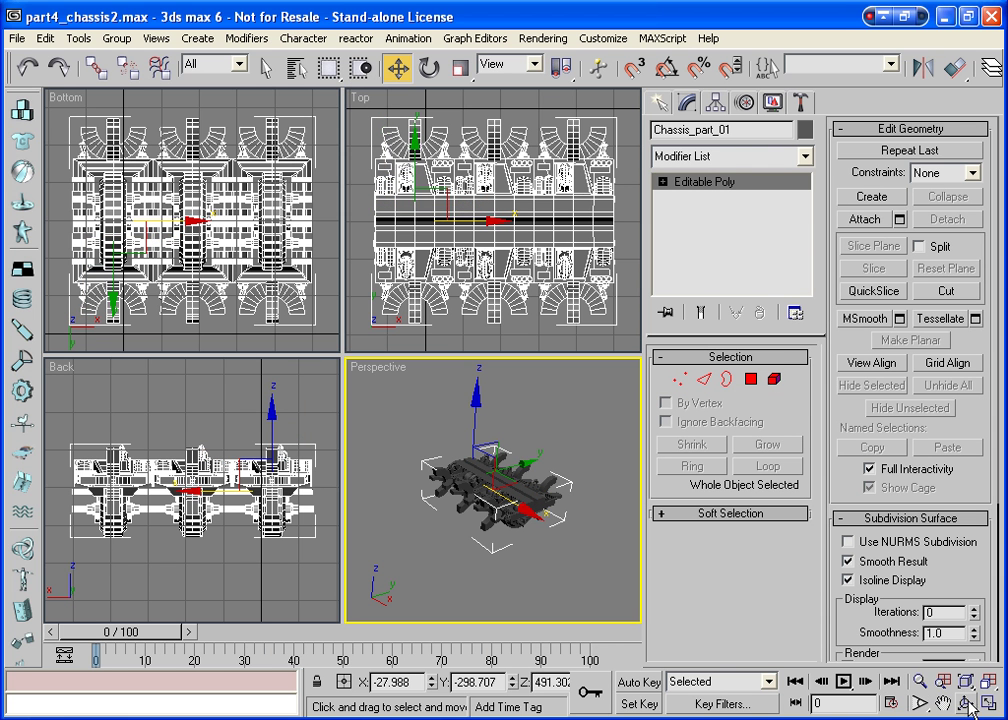
click(988, 703)
click(966, 703)
drag(479, 421, 637, 385)
drag(409, 453, 344, 421)
key(w)
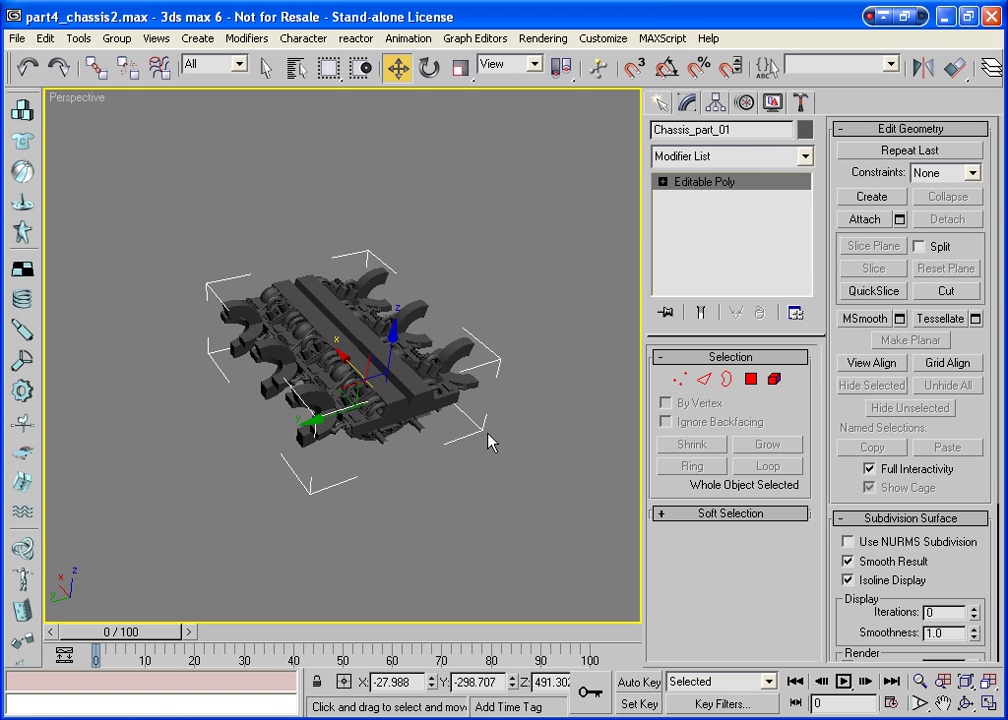
click(774, 379)
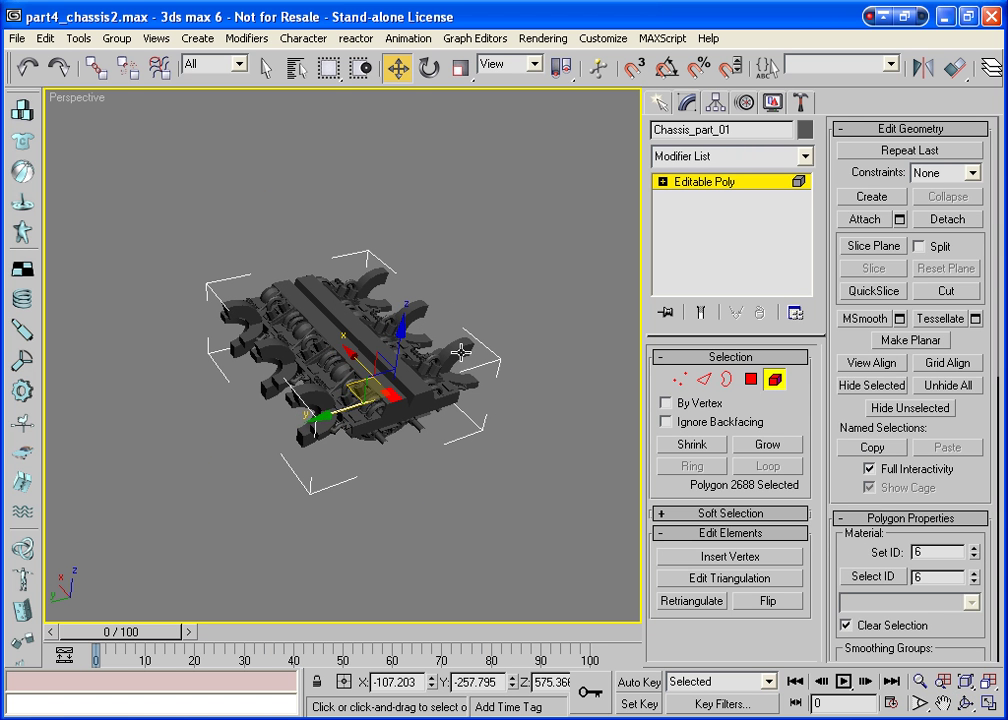
ctrl+click(460, 352)
ctrl+click(466, 381)
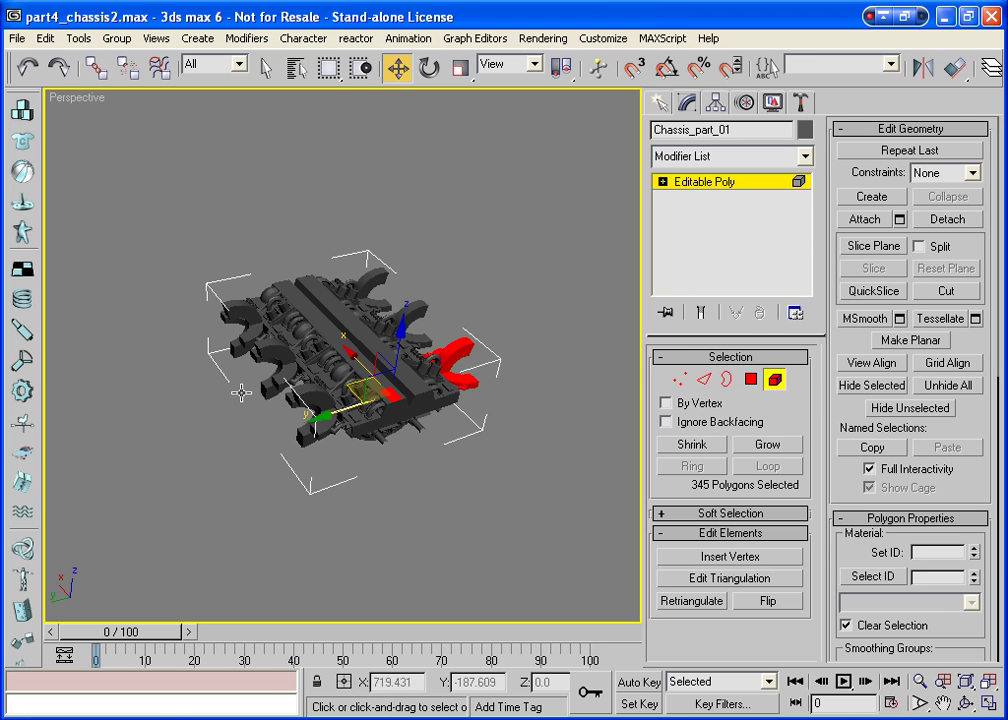
ctrl+click(310, 412)
key(ctrl+z)
ctrl+click(318, 400)
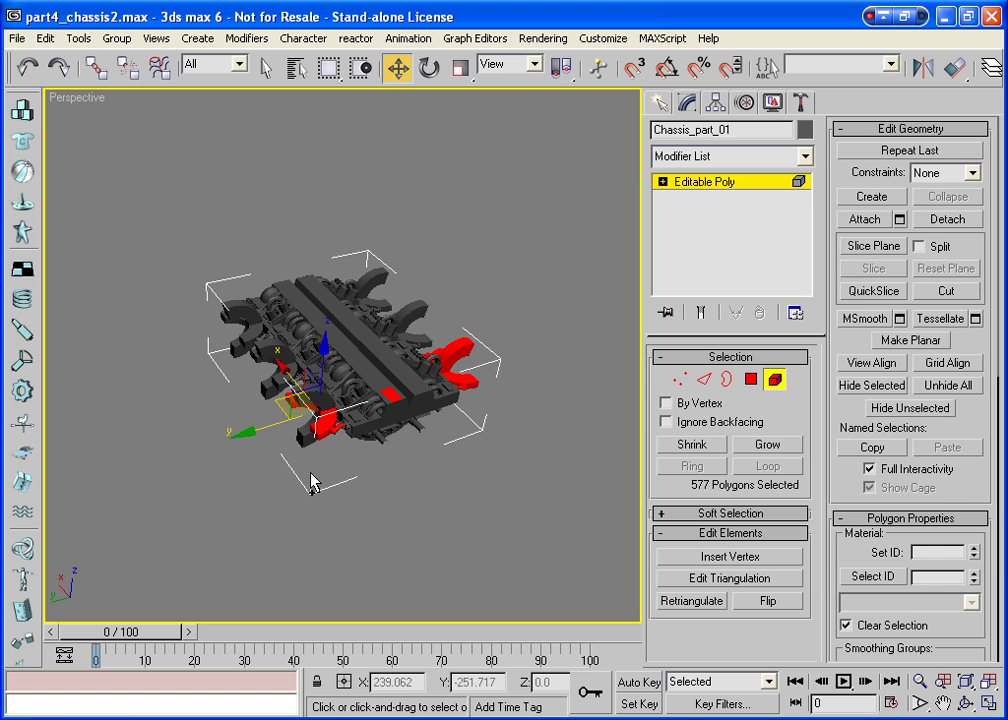
click(772, 378)
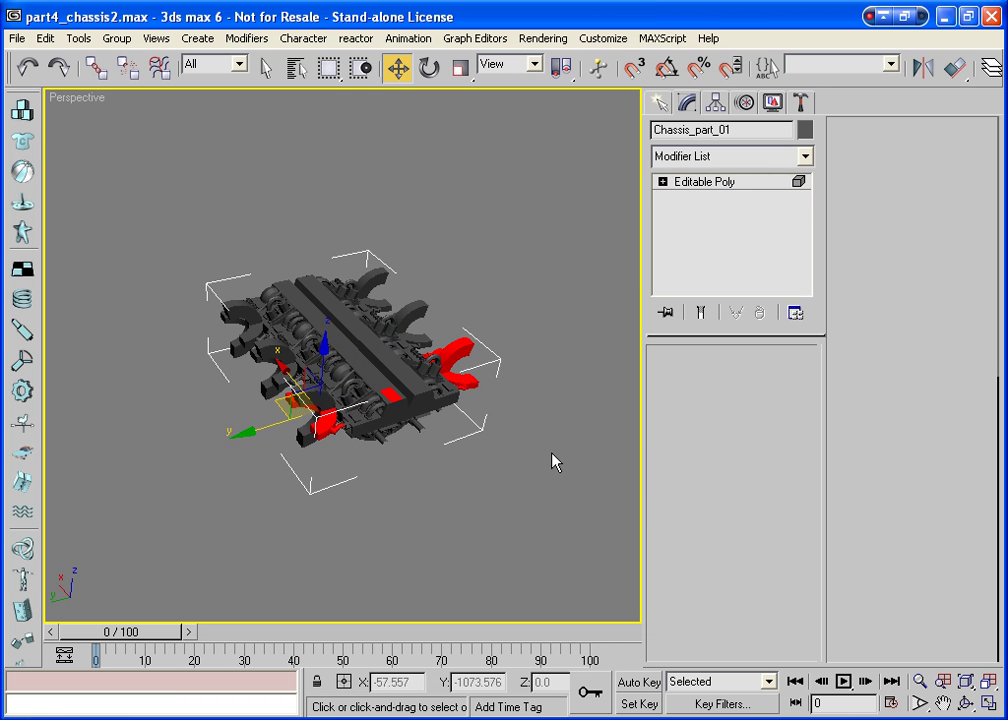
click(551, 456)
At Element level, select the curved wheel pieces on both sides of the chassis's low-X end segment.
click(964, 704)
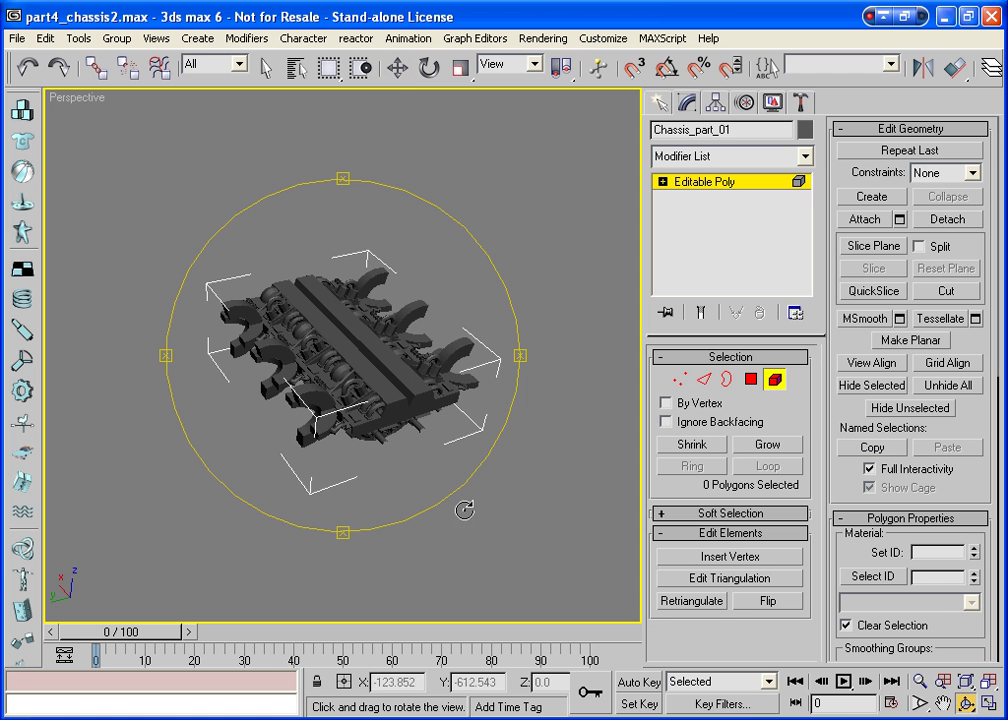
drag(423, 463, 335, 489)
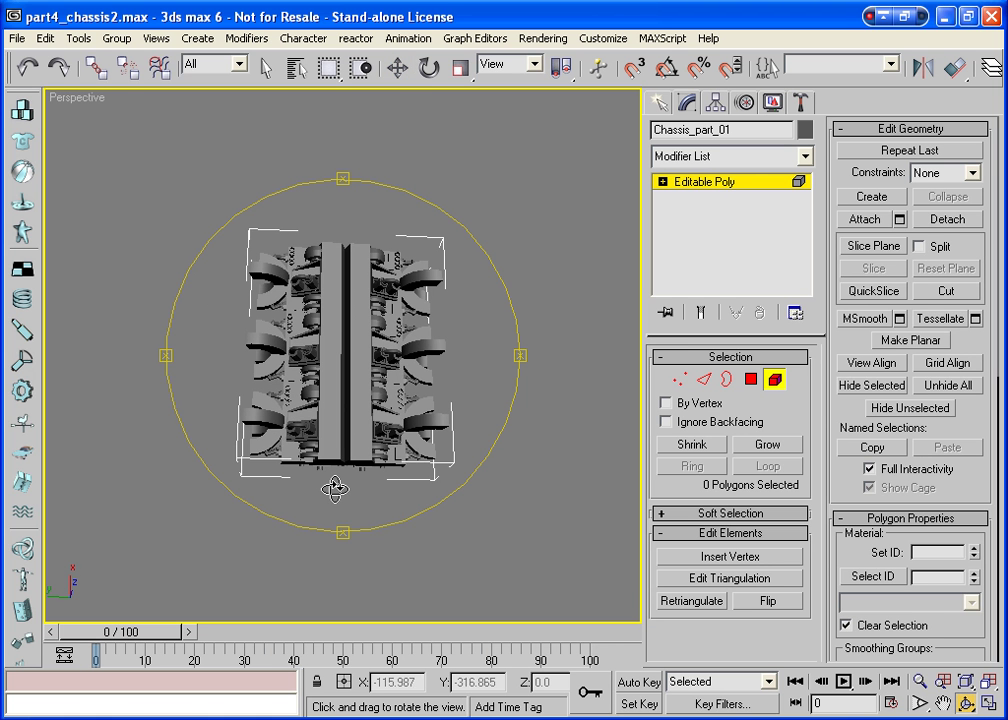
key(w)
click(447, 469)
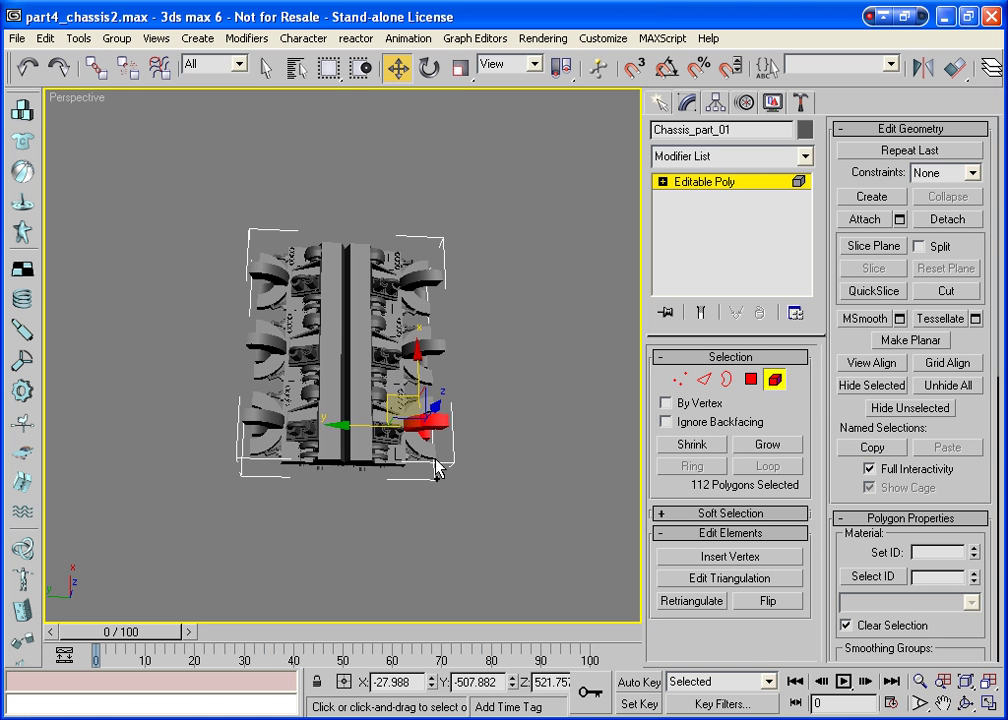
ctrl+click(258, 417)
ctrl+click(259, 453)
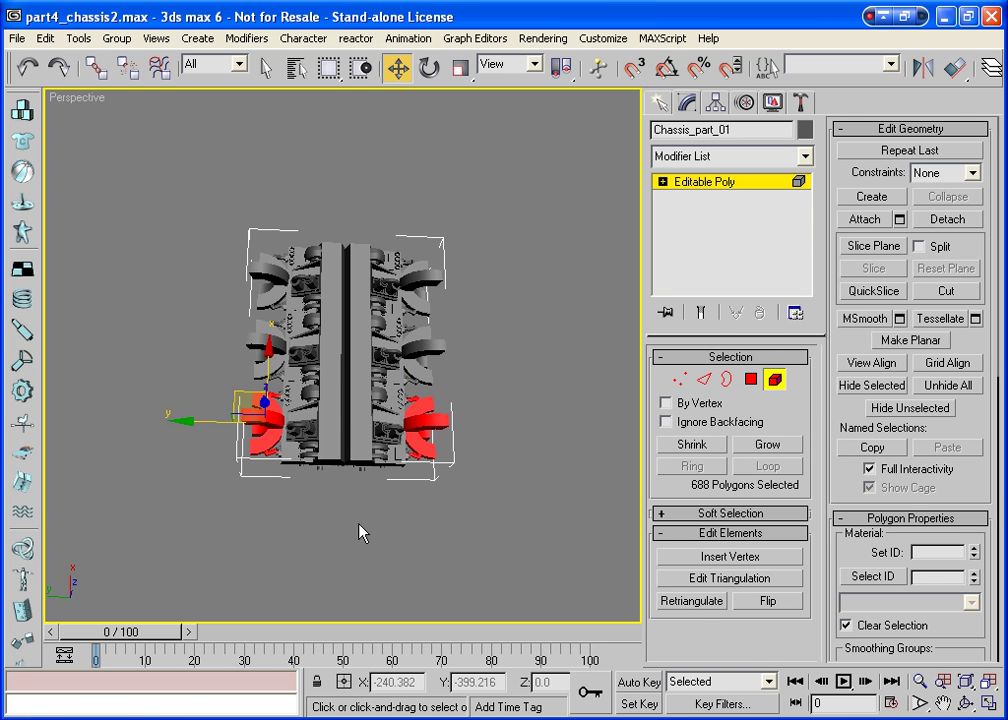
click(966, 704)
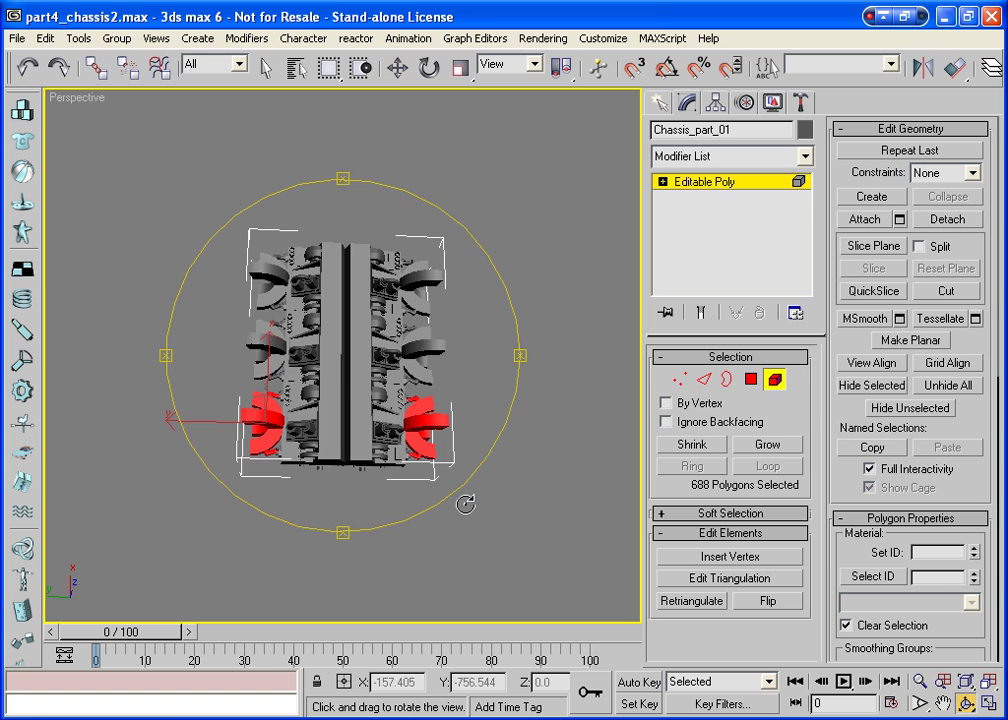
drag(333, 372, 383, 310)
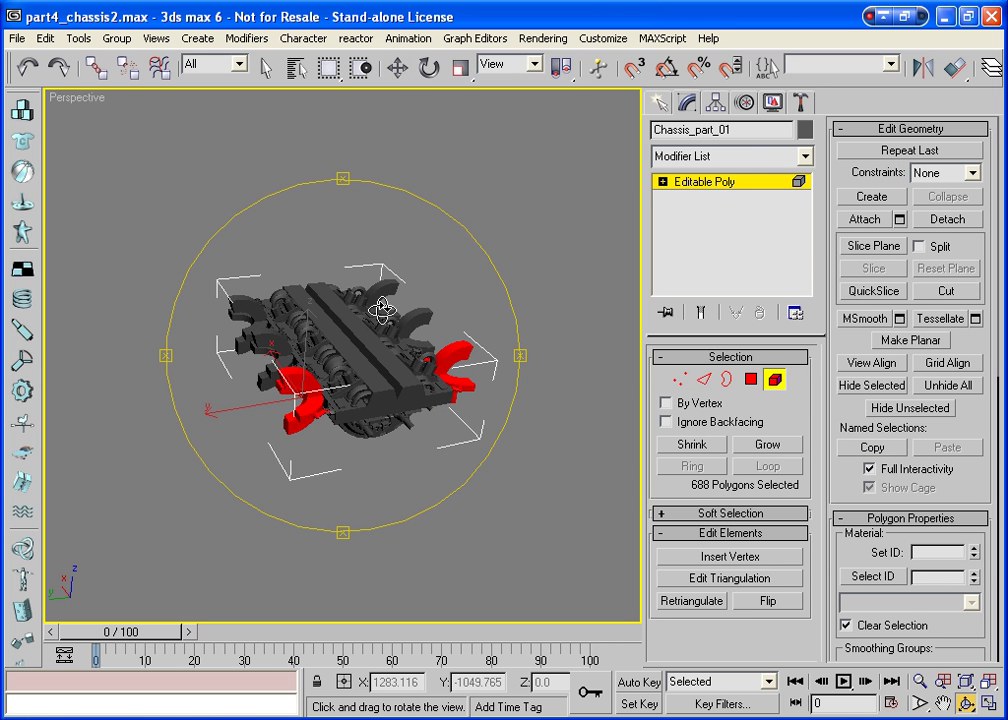
key(w)
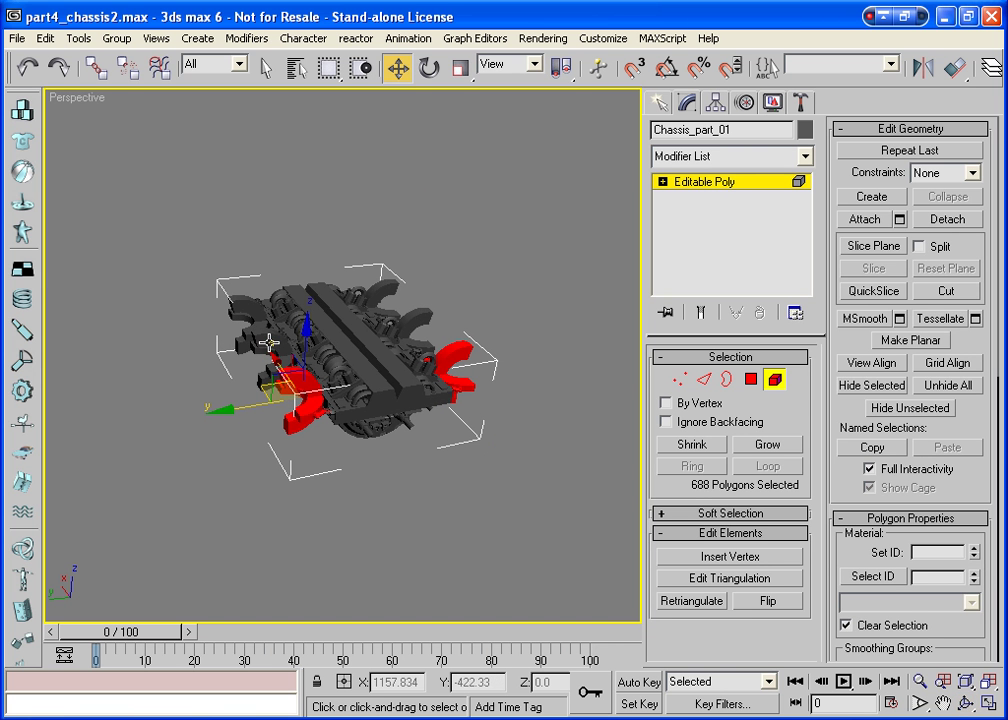
click(276, 372)
mouse_move(276, 372)
shift+mouse_down()
mouse_move(274, 392)
mouse_move(302, 416)
shift+mouse_up()
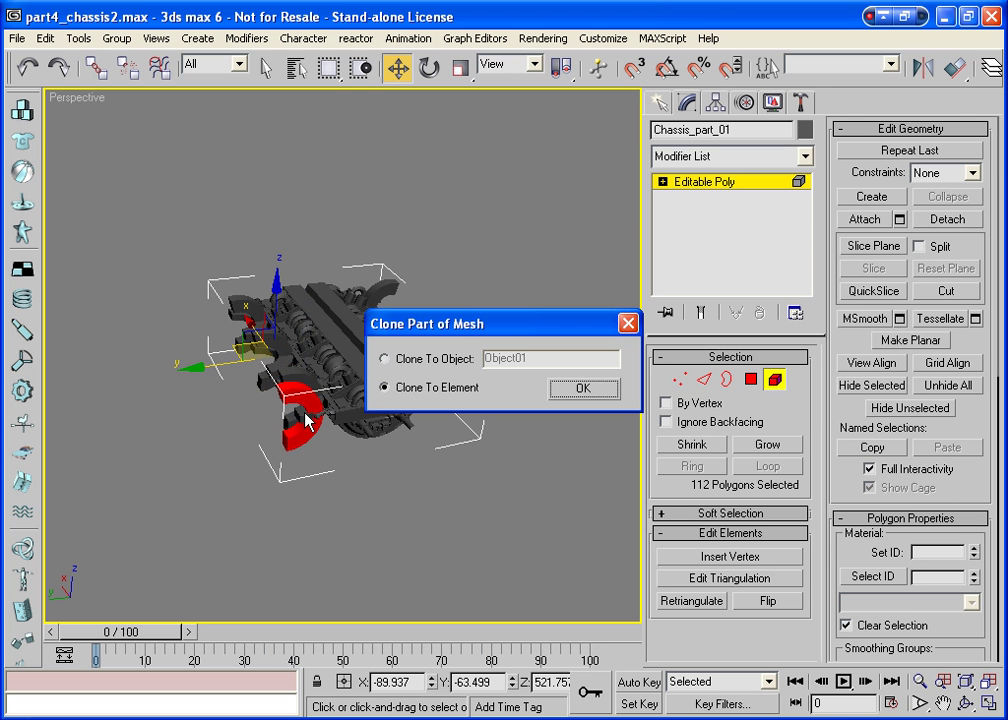
click(628, 323)
key(ctrl+z)
key(ctrl+z)
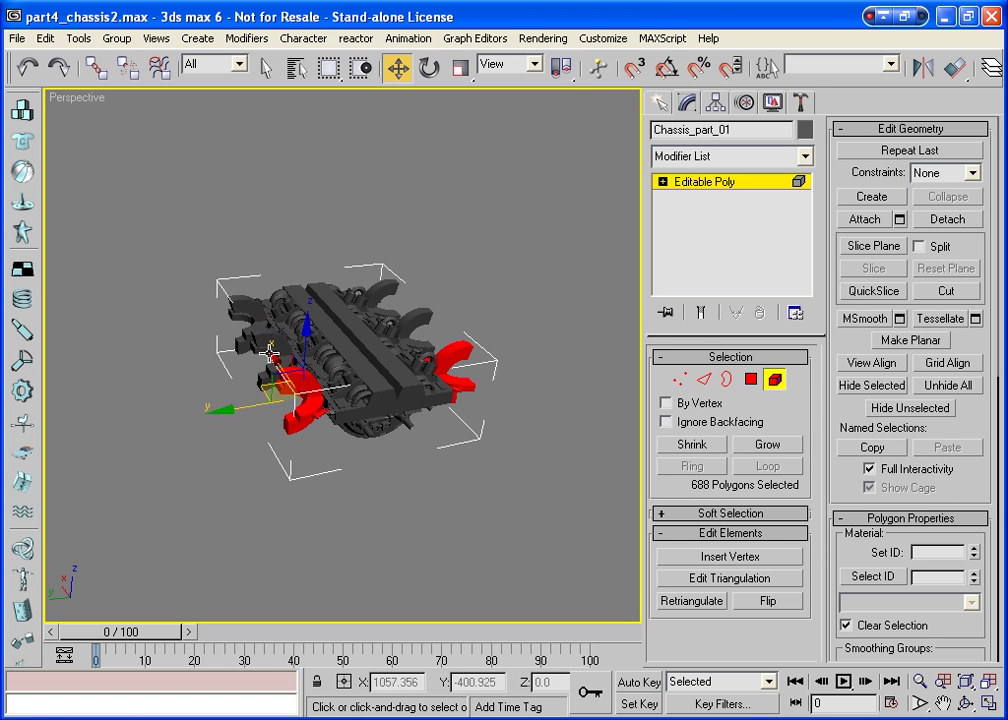
Clone the selected wheel pieces to an element, offset along X beyond the chassis's low-X end, and leave Element level.
shift+drag(273, 357, 299, 412)
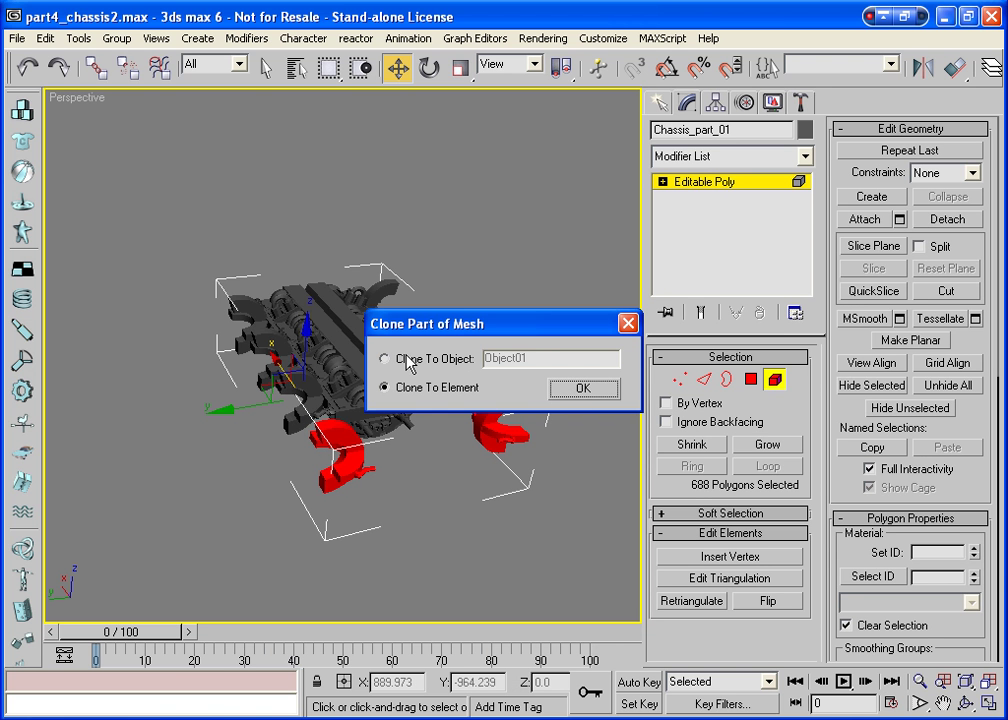
click(565, 393)
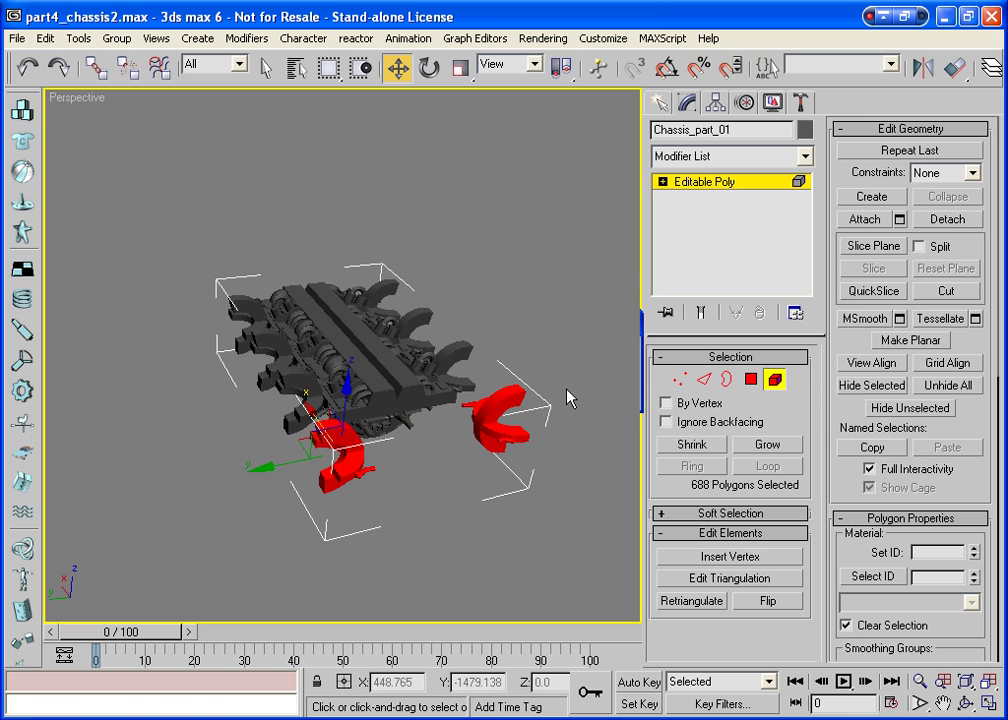
click(773, 377)
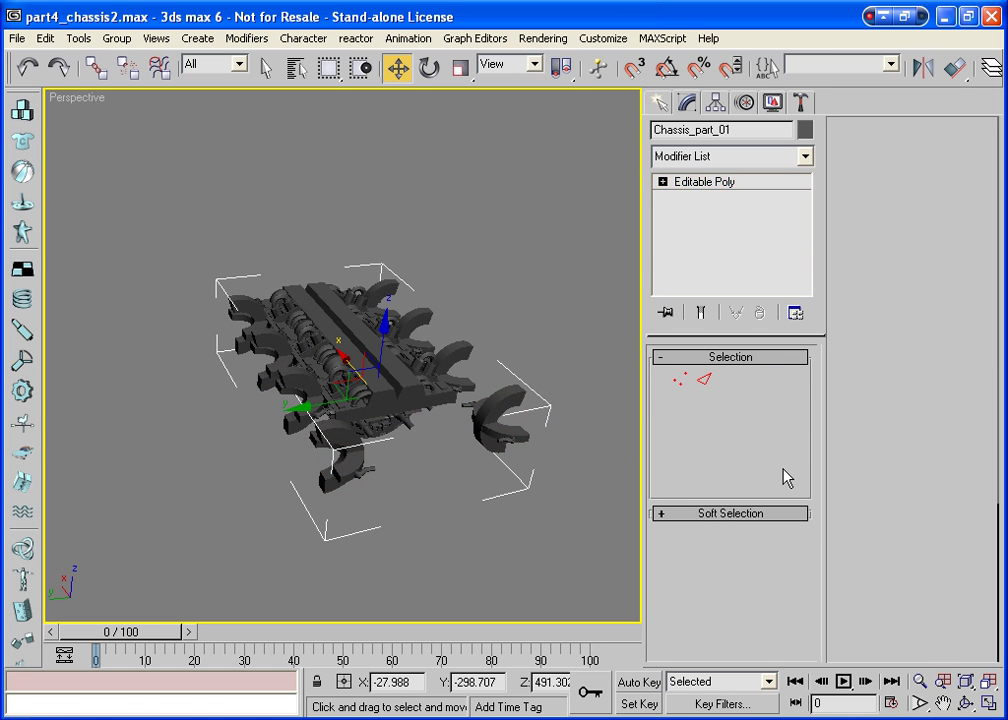
At Polygon level, select the four end-face polygons of the central beam and base at the chassis's low-X end.
click(966, 703)
drag(398, 479, 316, 460)
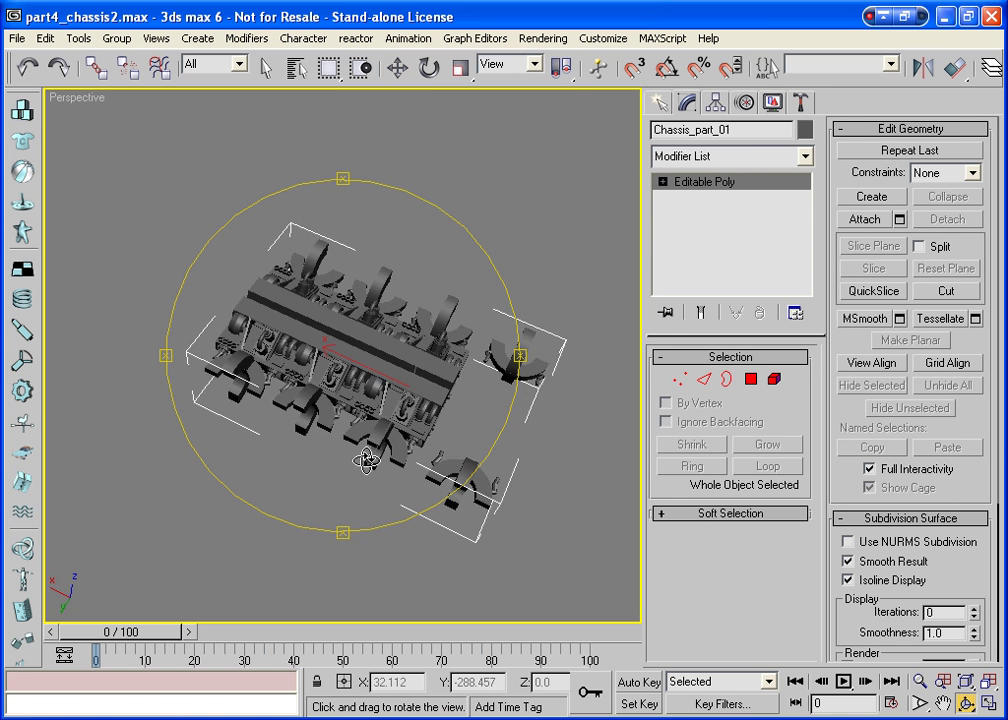
drag(420, 458, 371, 362)
click(752, 377)
click(455, 528)
key(4)
key(w)
click(415, 410)
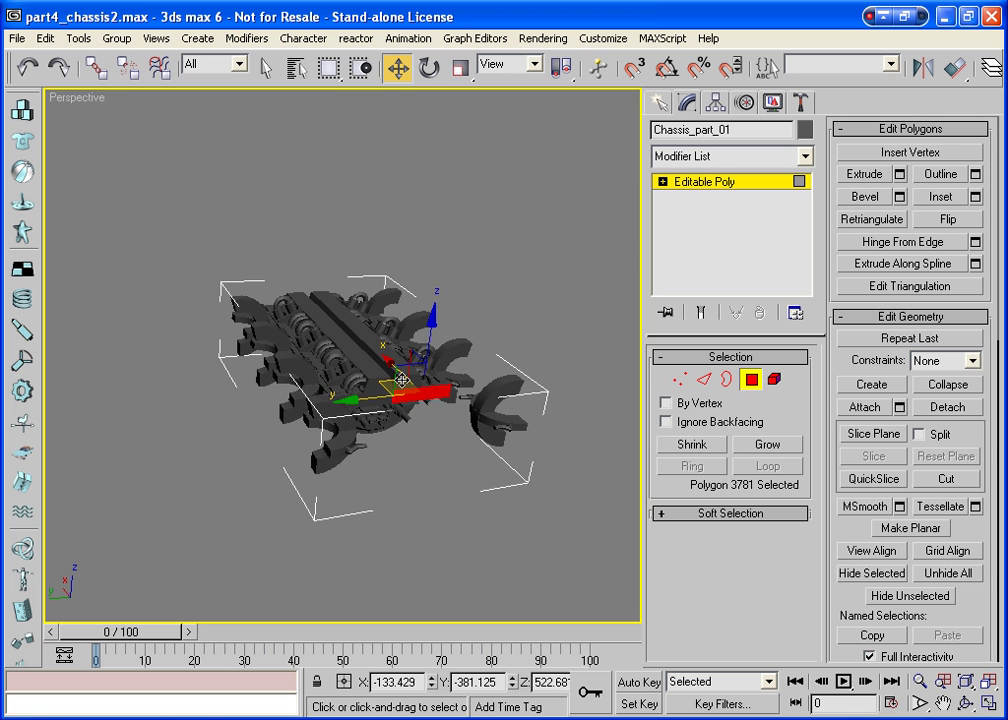
ctrl+click(406, 384)
ctrl+click(384, 389)
ctrl+click(374, 401)
Add all polygons of the cloned wheel pieces to the end-face selection from a side-on view.
click(967, 704)
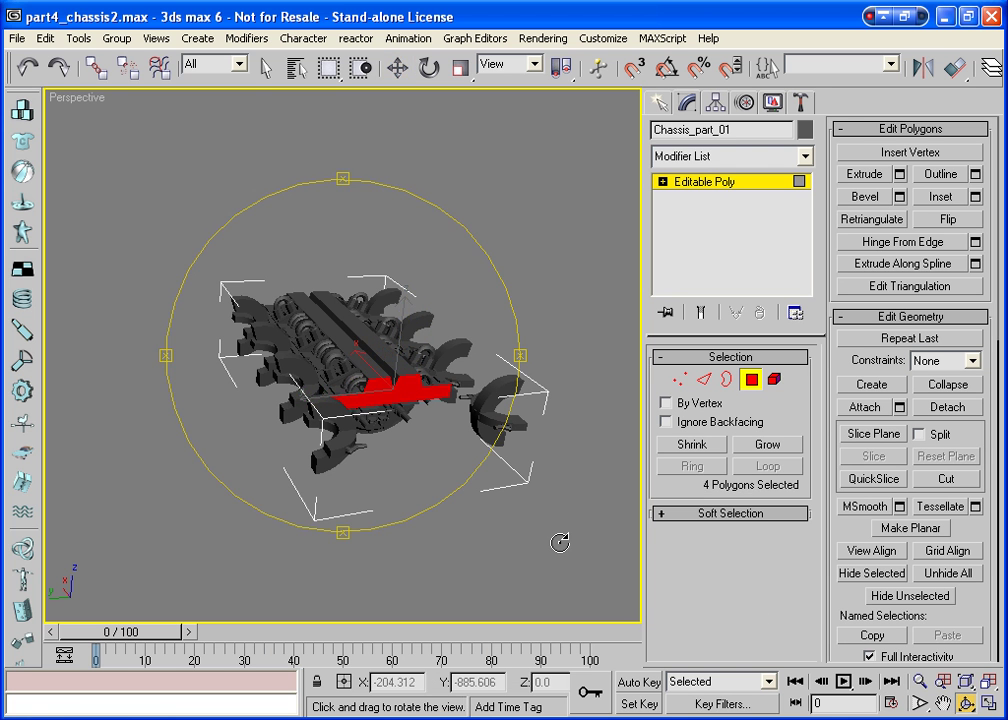
drag(326, 467, 331, 290)
drag(112, 344, 110, 367)
drag(342, 346, 328, 345)
right_click(508, 358)
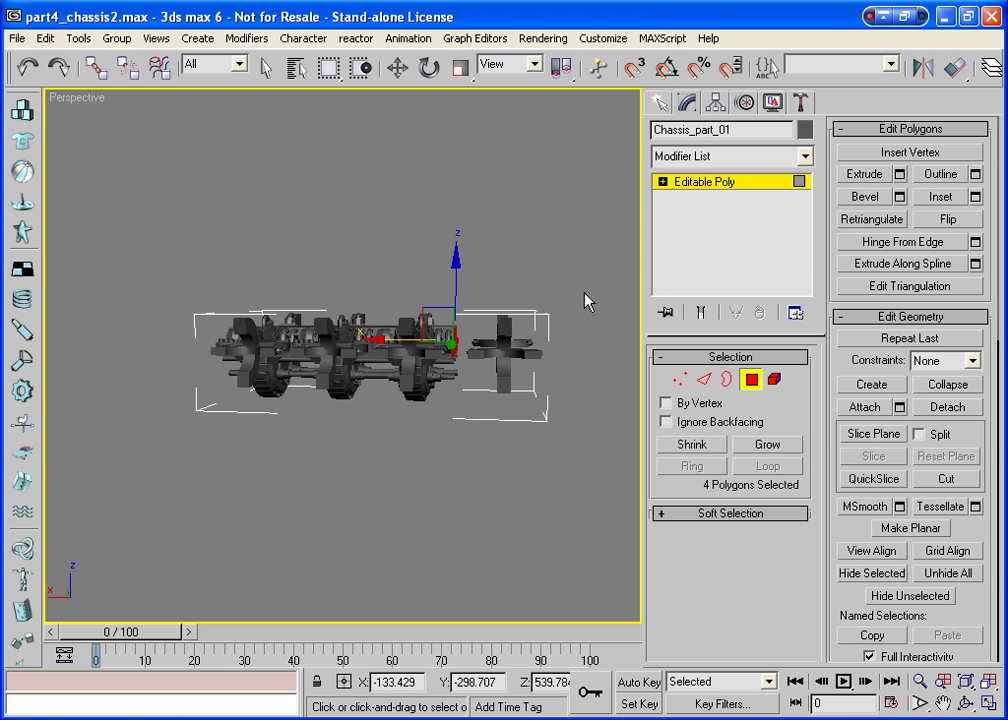
key(w)
drag(585, 300, 475, 441)
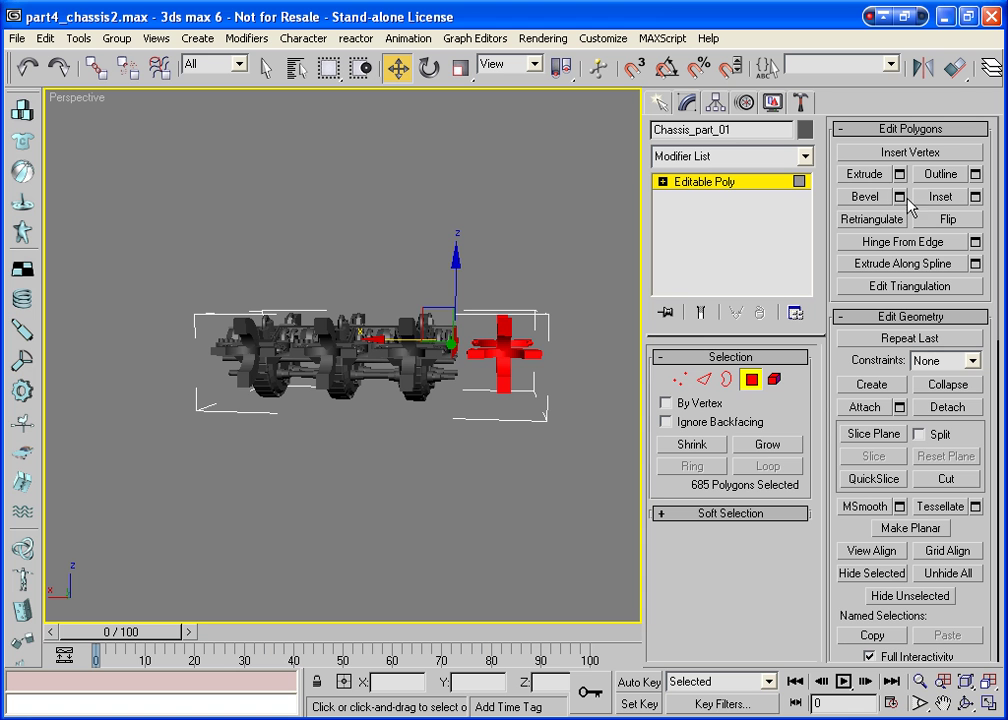
Detach the selected polygons as a separate object named "teporary detatched rear".
click(944, 406)
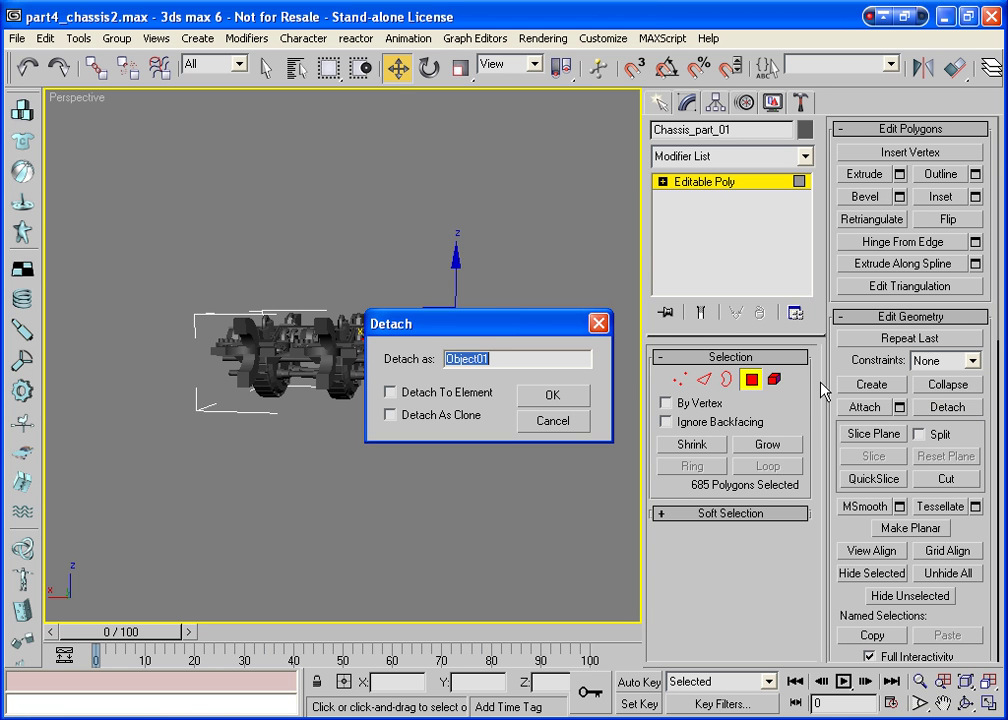
text(tepora)
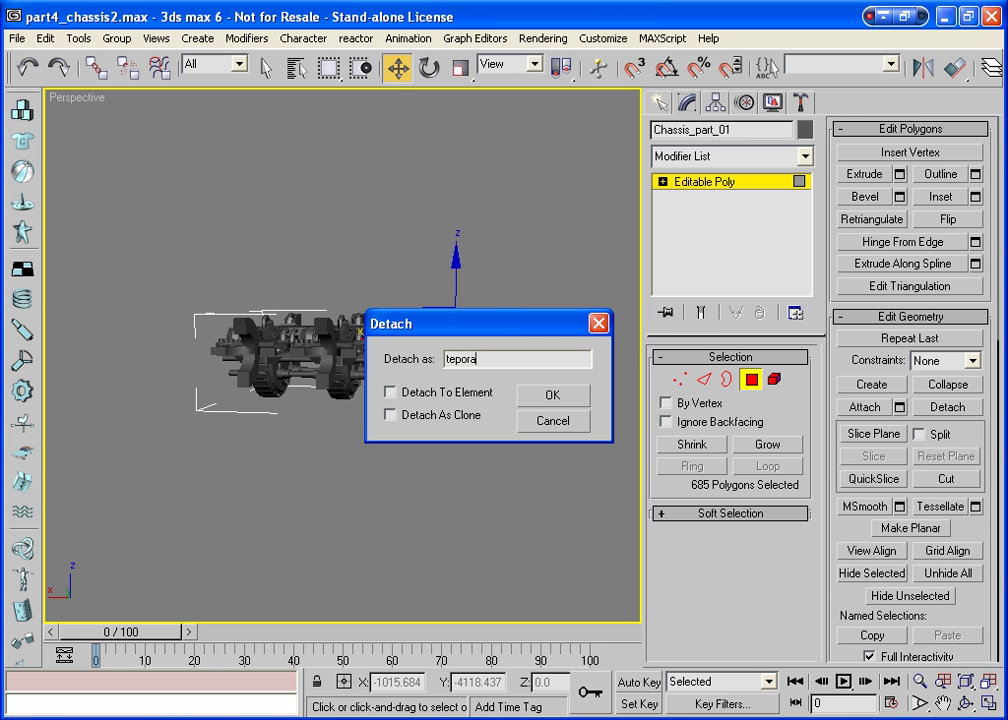
text(ry detatched rear)
key(Return)
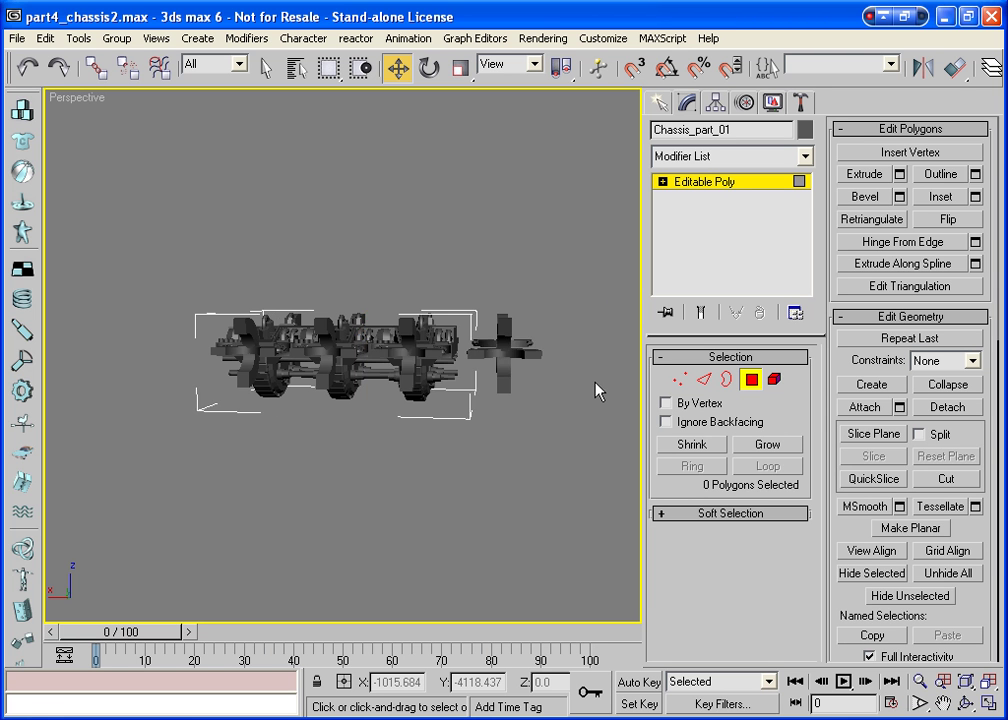
Select the detached rear object and center its pivot to the object.
click(758, 384)
click(532, 350)
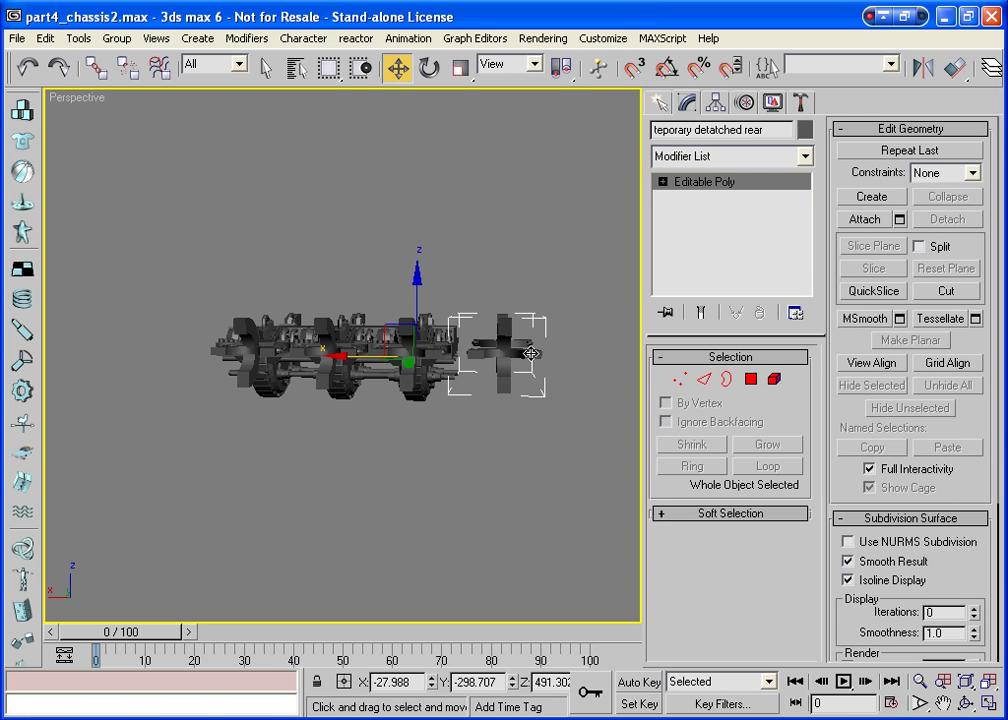
click(716, 104)
click(731, 227)
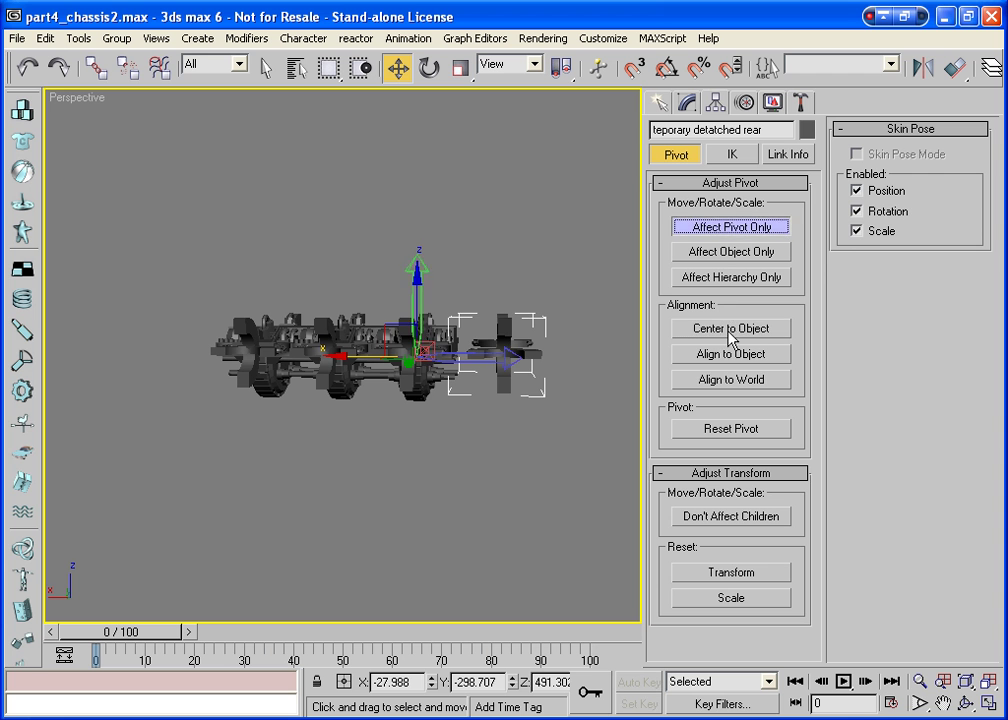
click(730, 329)
click(722, 228)
Hide Chassis_part_01 so that only the detached rear pieces stay in the scene.
click(551, 214)
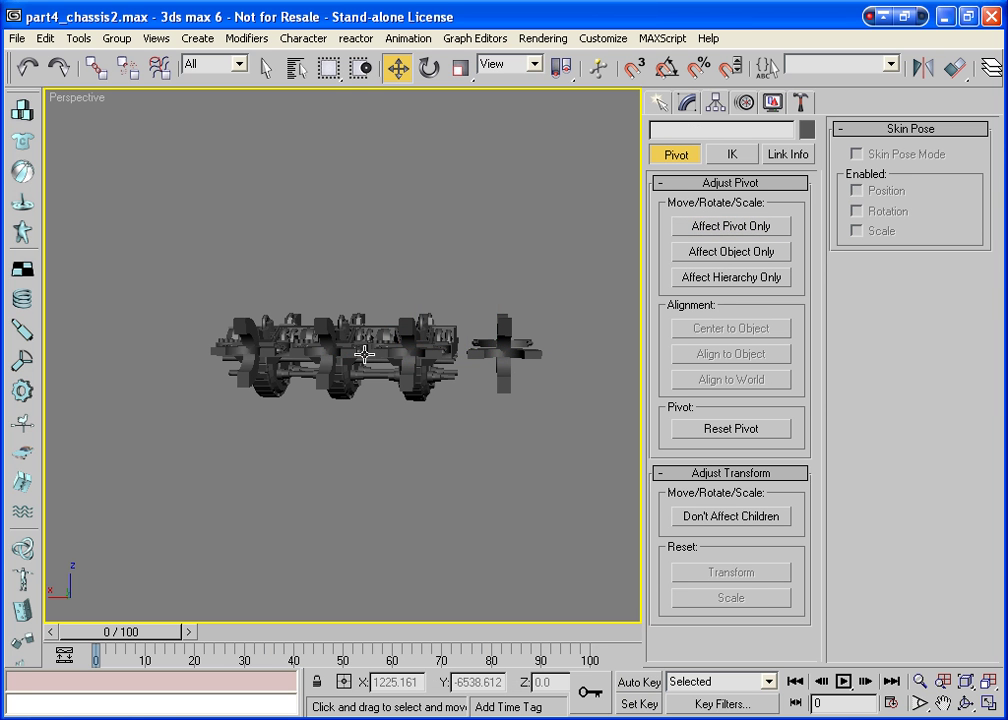
click(363, 354)
right_click(360, 350)
mouse_move(418, 490)
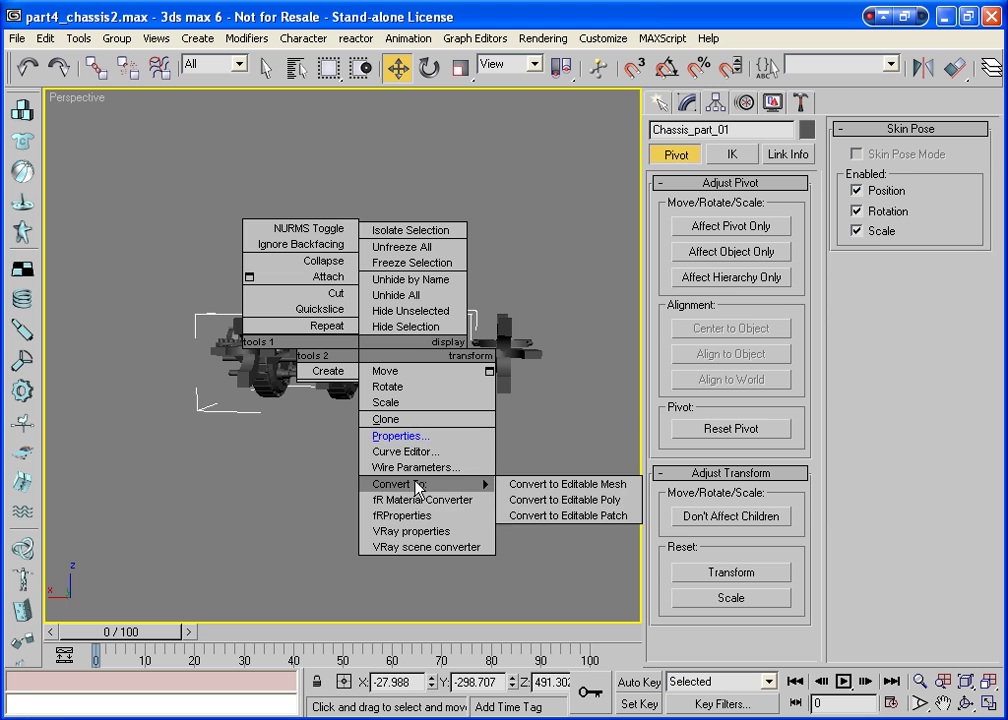
click(430, 328)
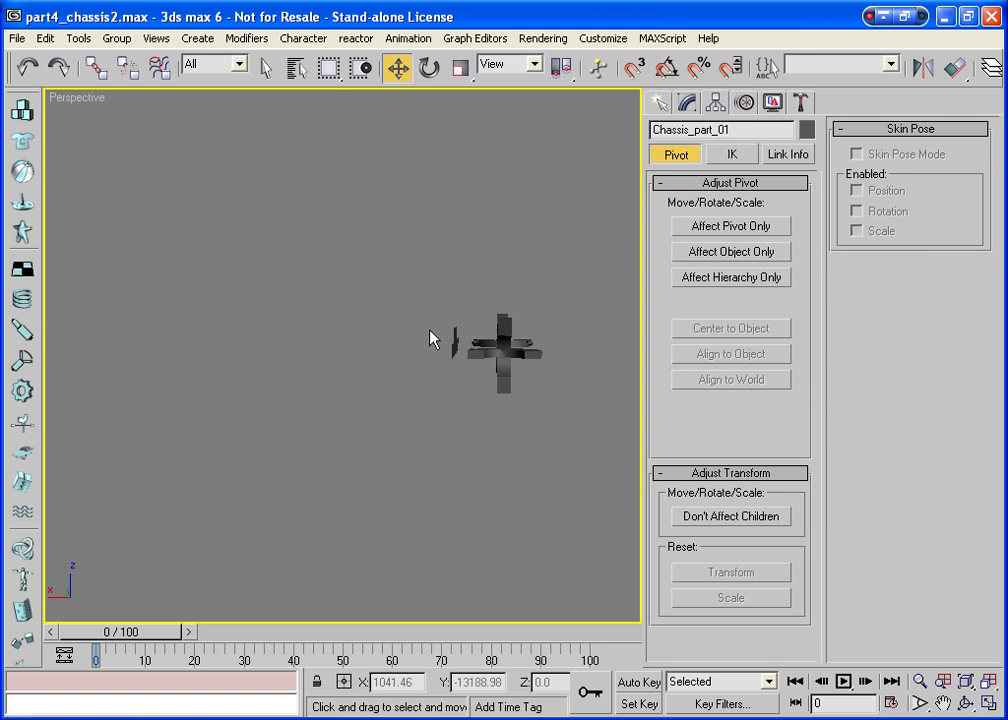
View the detached rear pieces end-on in Perspective and restore the four-viewport layout with the pieces fitted in every view.
click(989, 682)
click(965, 703)
drag(490, 527, 349, 389)
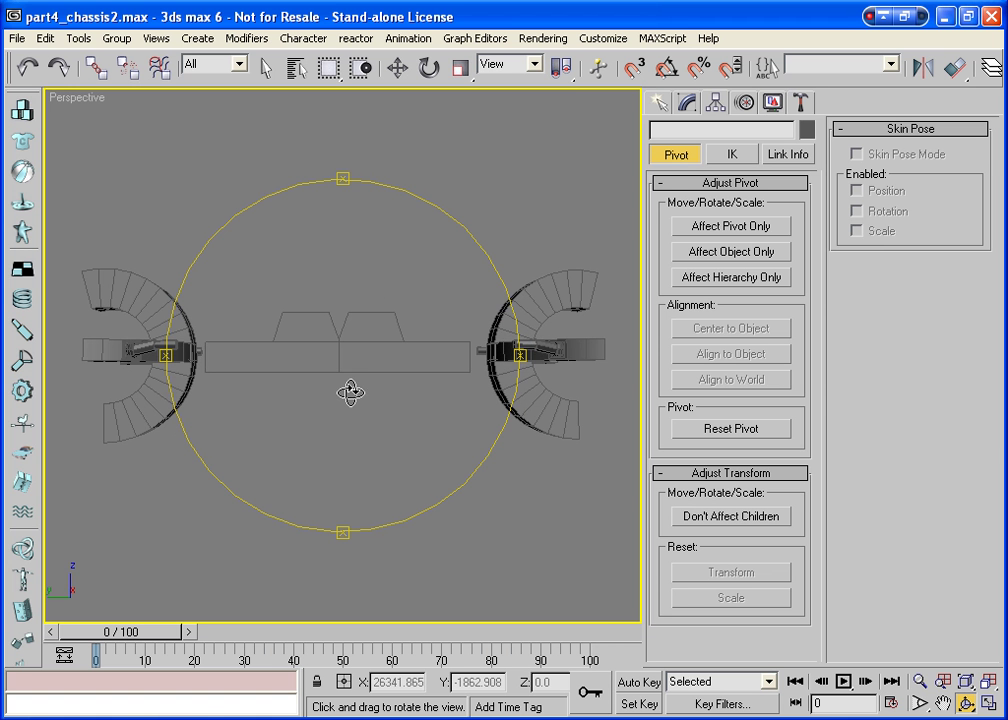
click(996, 704)
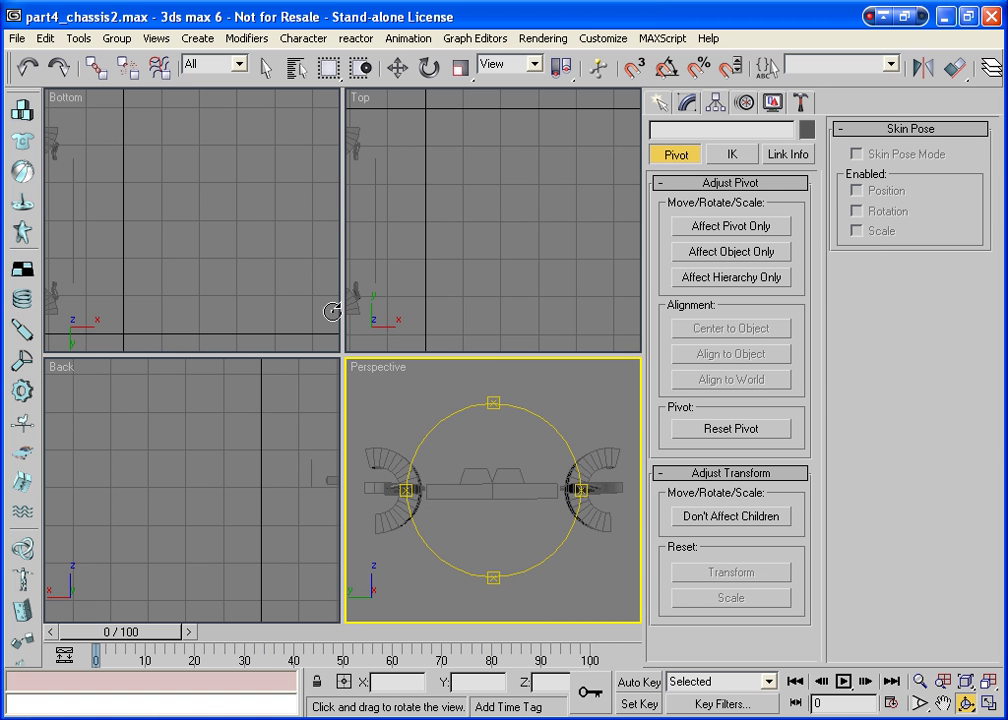
click(987, 683)
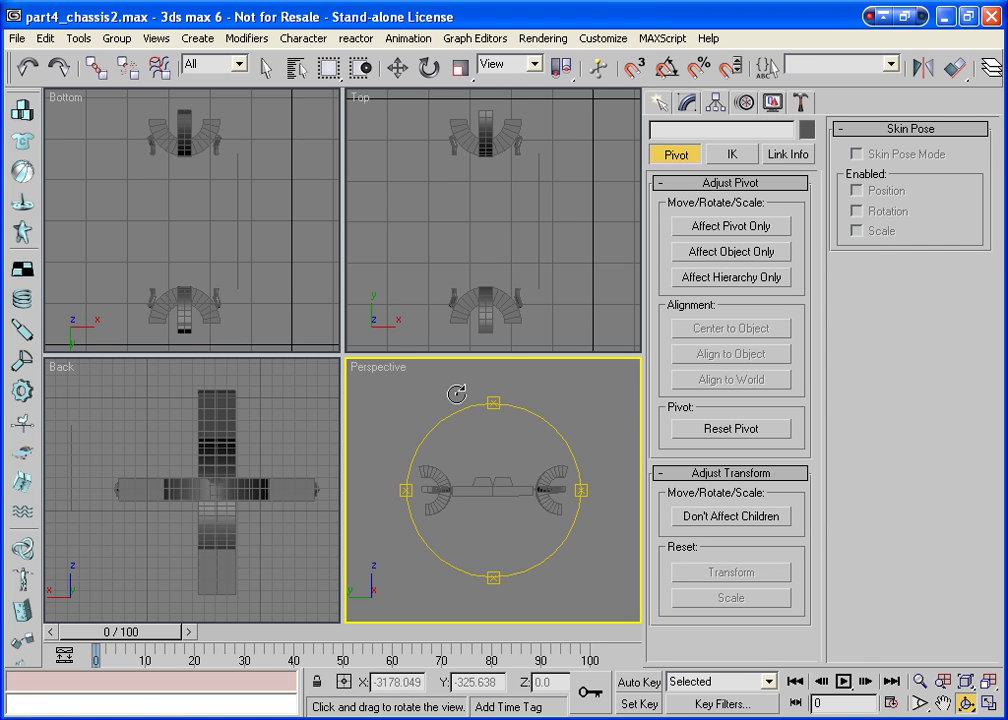
Change the Back viewport to the Left view, fit the rear pieces in it and maximize it.
drag(987, 683, 986, 653)
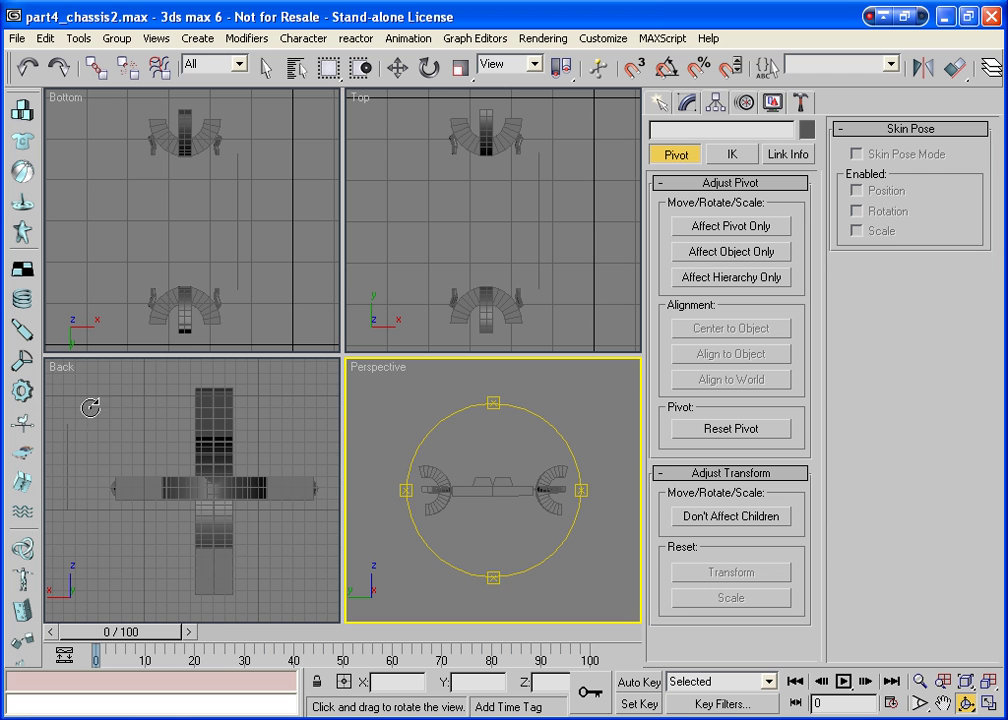
right_click(75, 374)
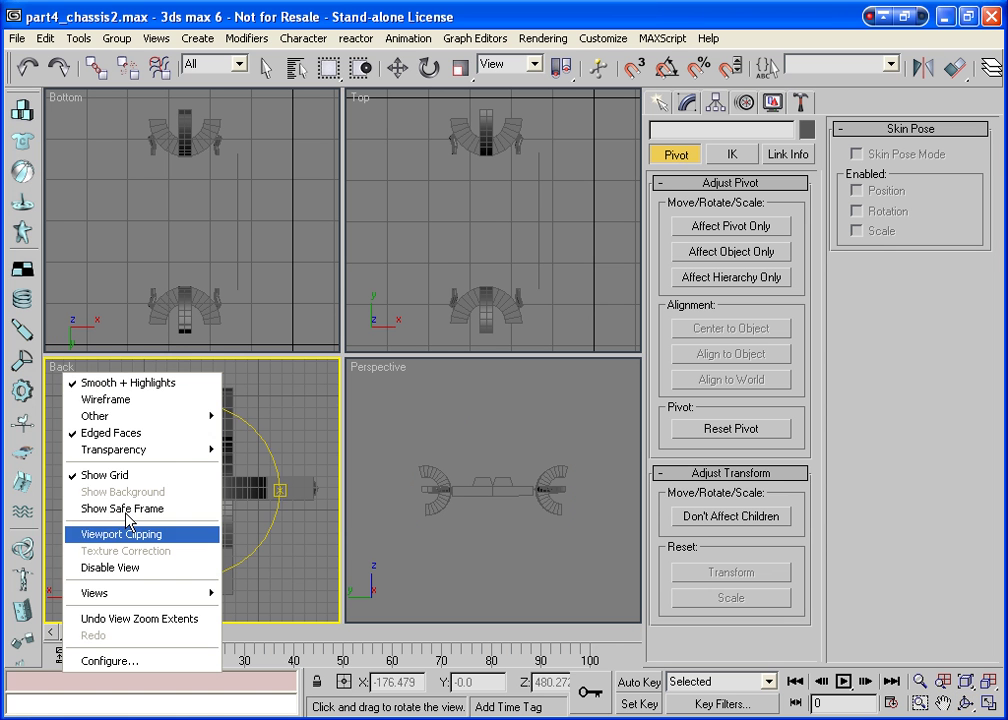
mouse_move(110, 593)
click(283, 492)
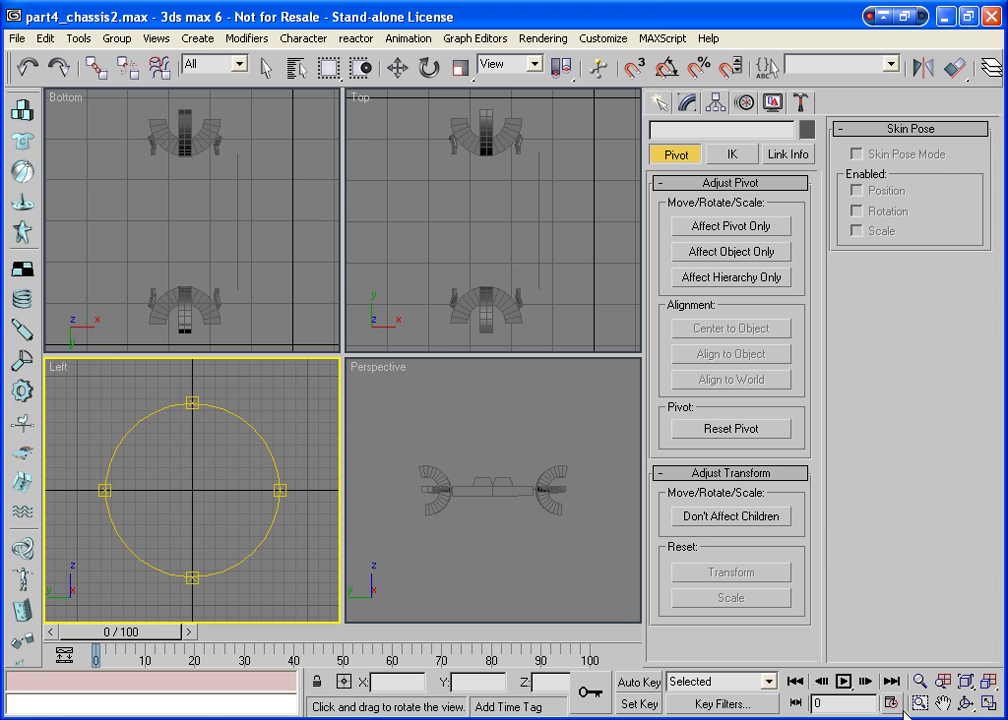
click(985, 686)
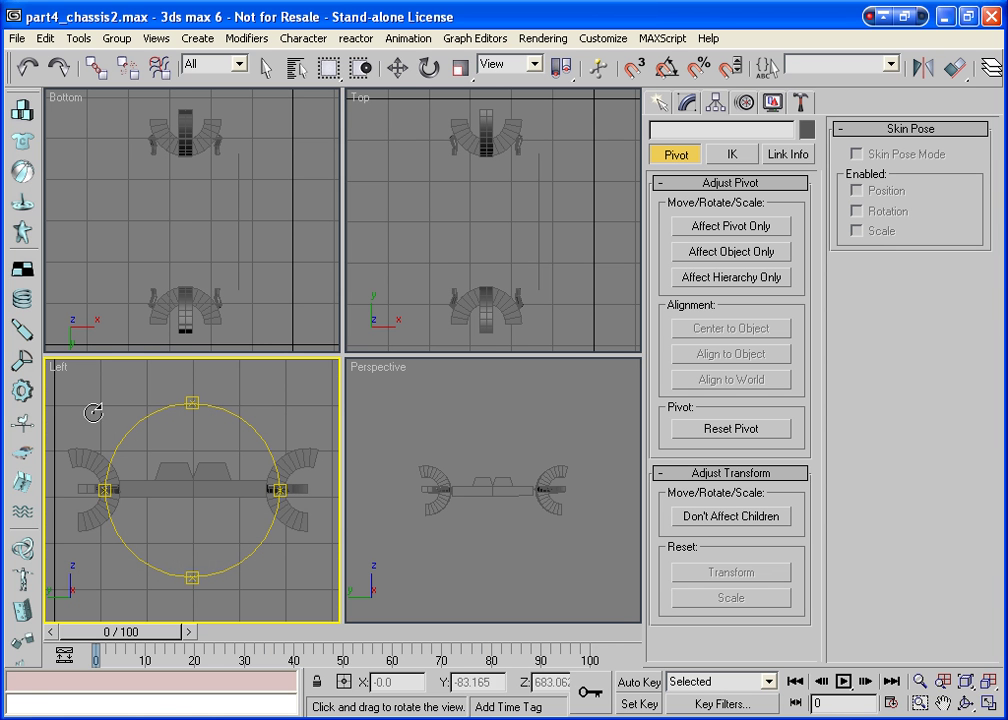
key(alt+w)
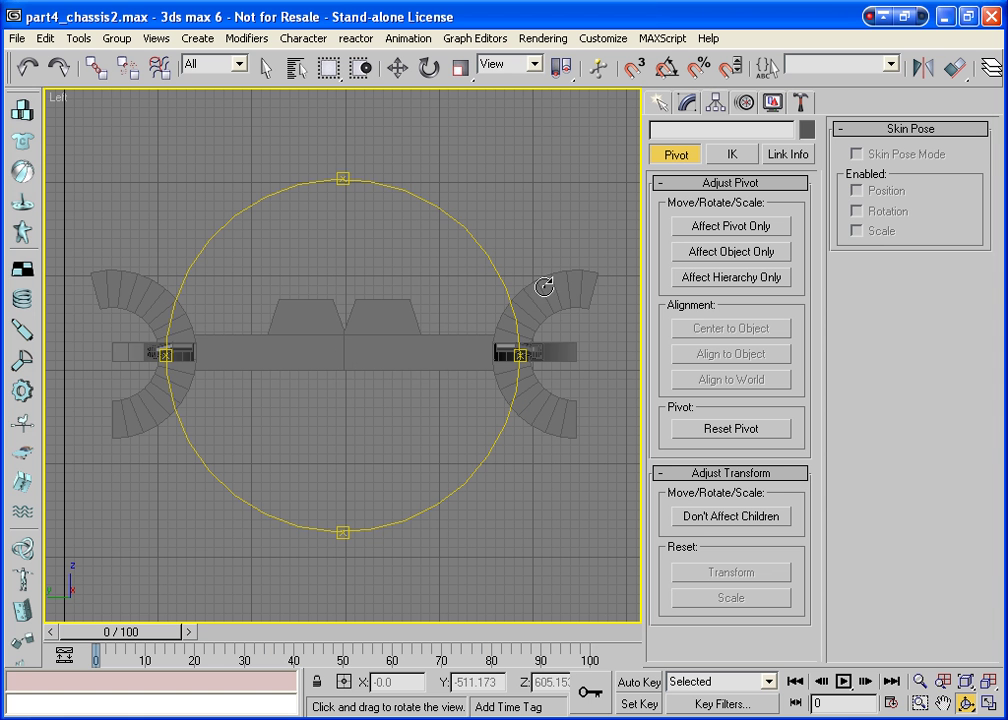
Cut two vertical edges through the rear strip, from the trapezoids' outer lower corners to the strip's bottom edge, and save the scene.
key(w)
click(441, 360)
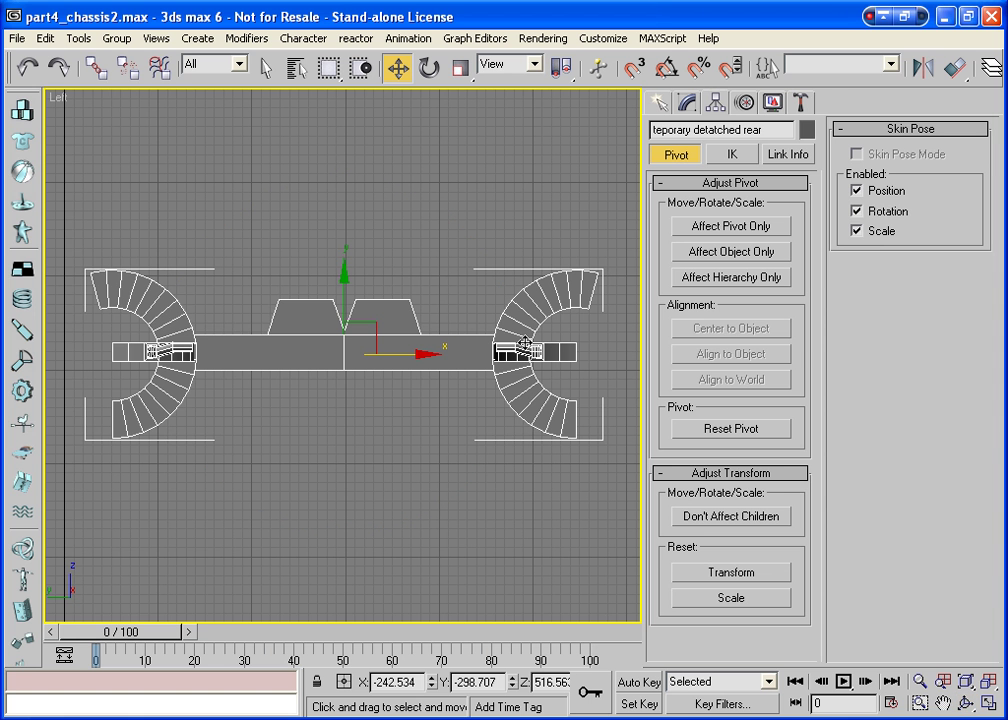
click(686, 104)
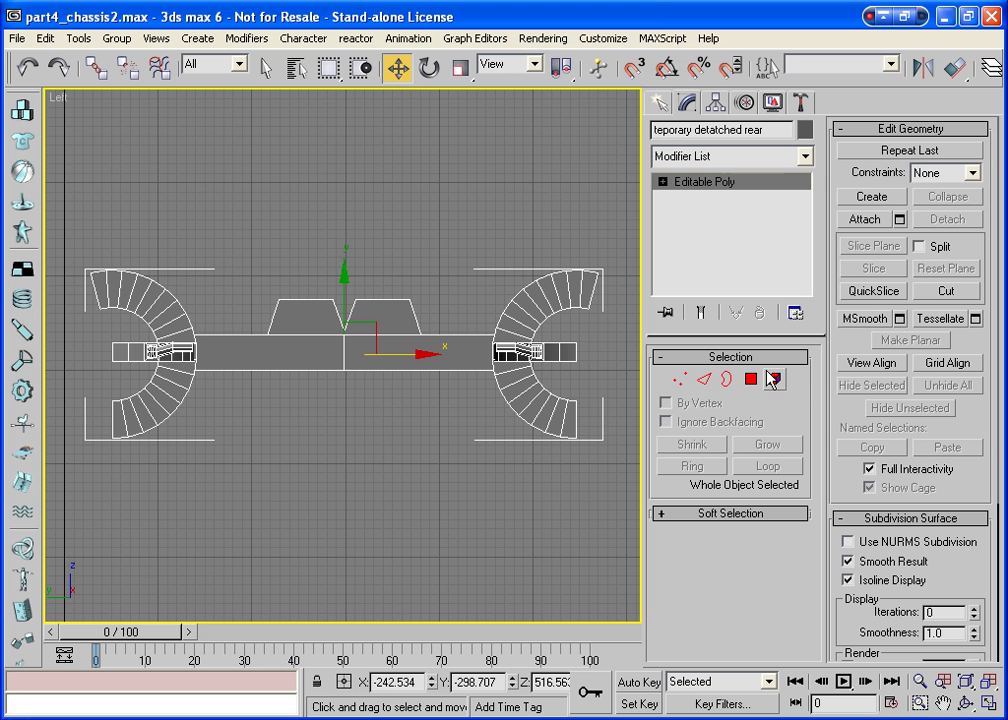
click(946, 291)
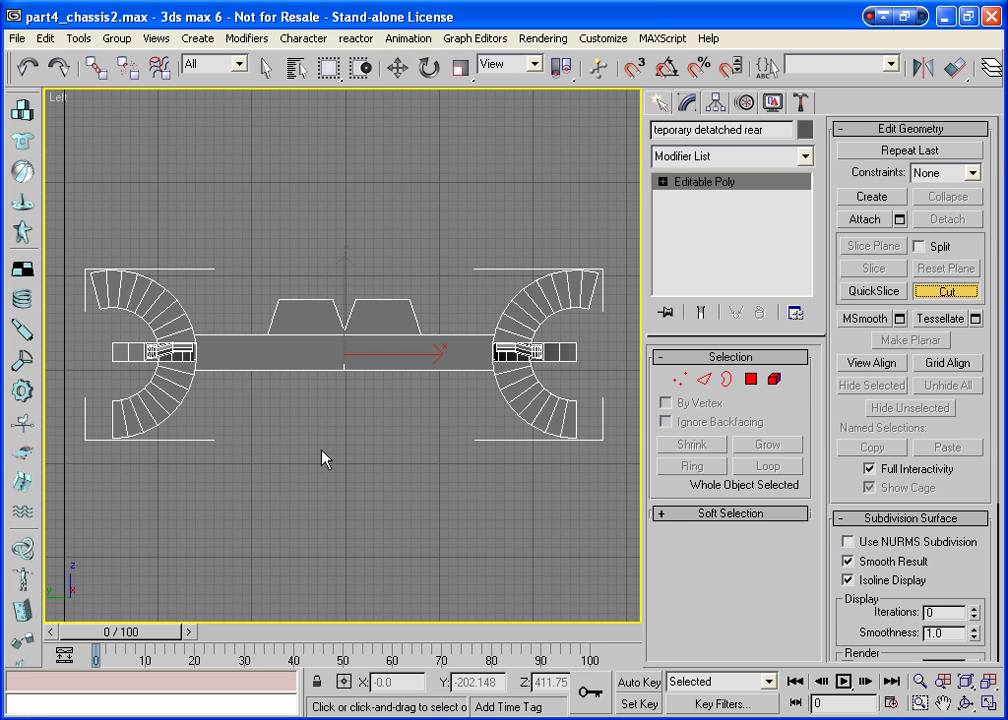
click(267, 337)
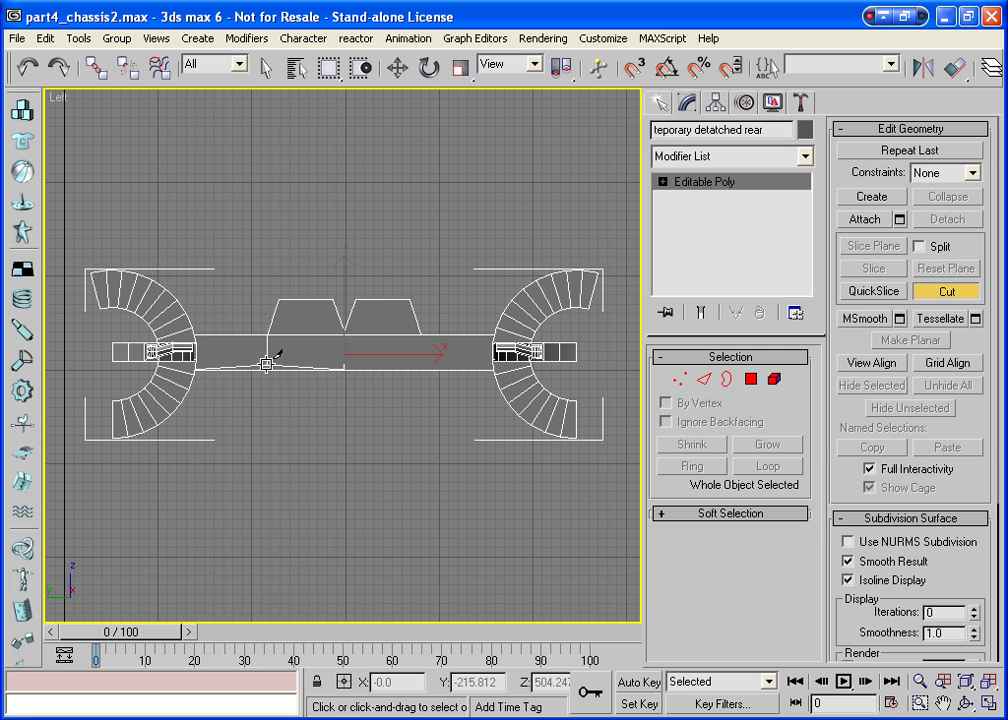
click(267, 370)
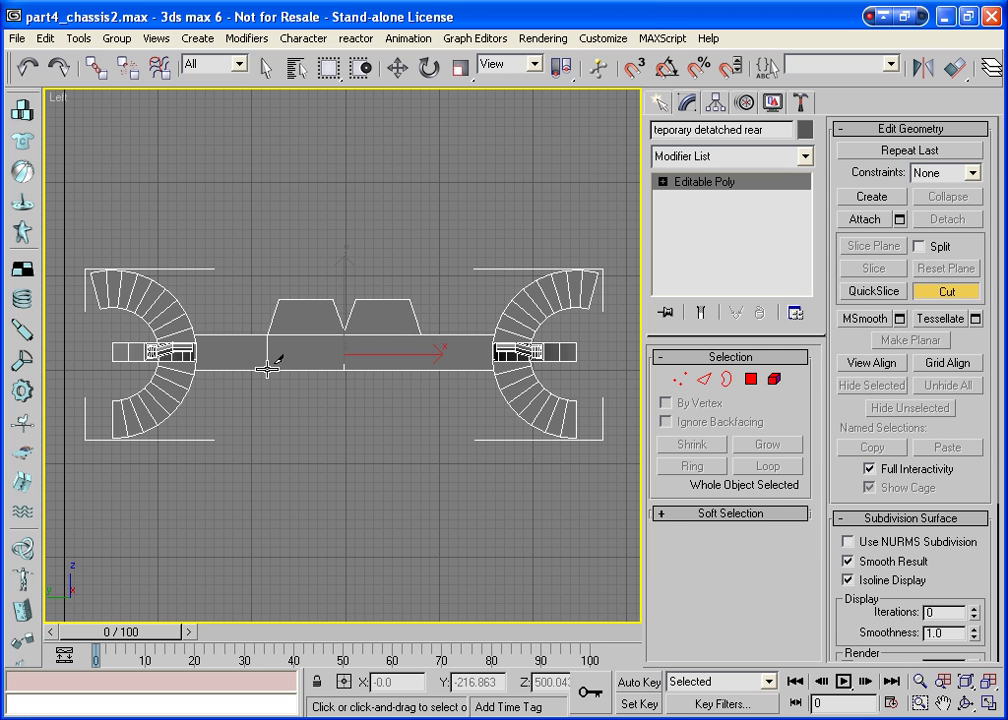
click(421, 336)
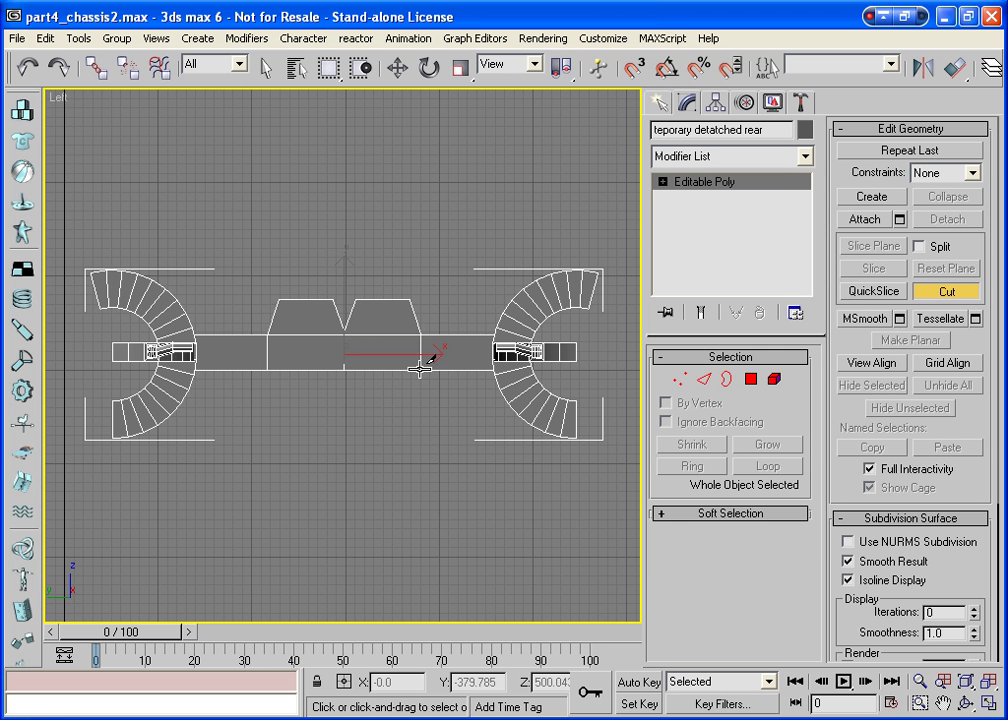
click(421, 369)
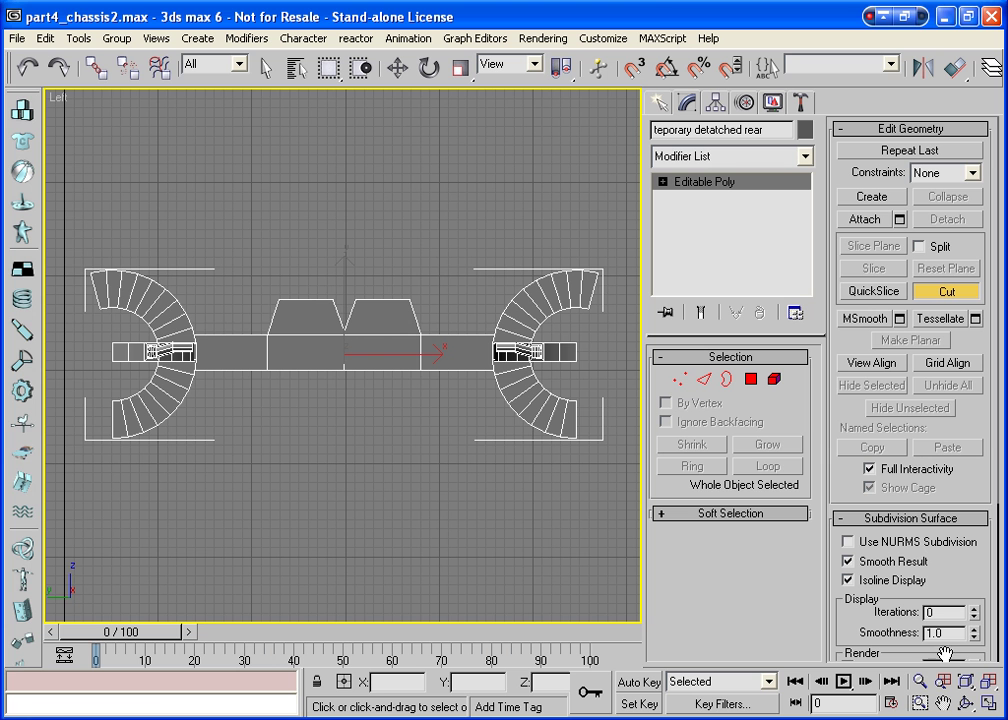
key(ctrl+s)
click(940, 291)
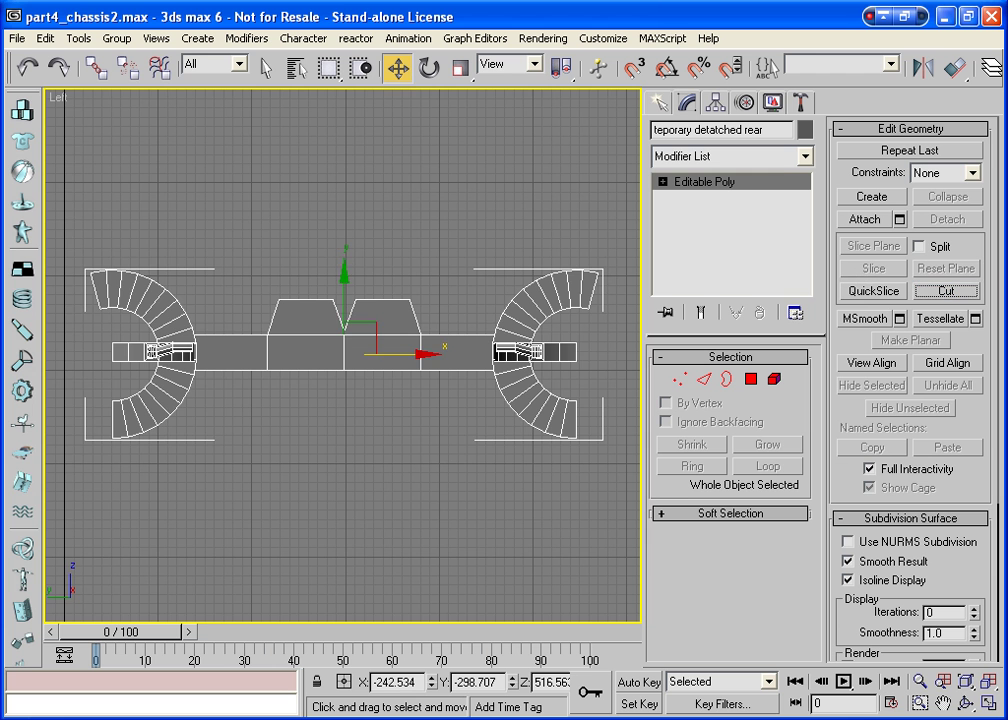
Select the two outer end polygons of the rear strip in an angled, maximized Perspective view.
click(988, 681)
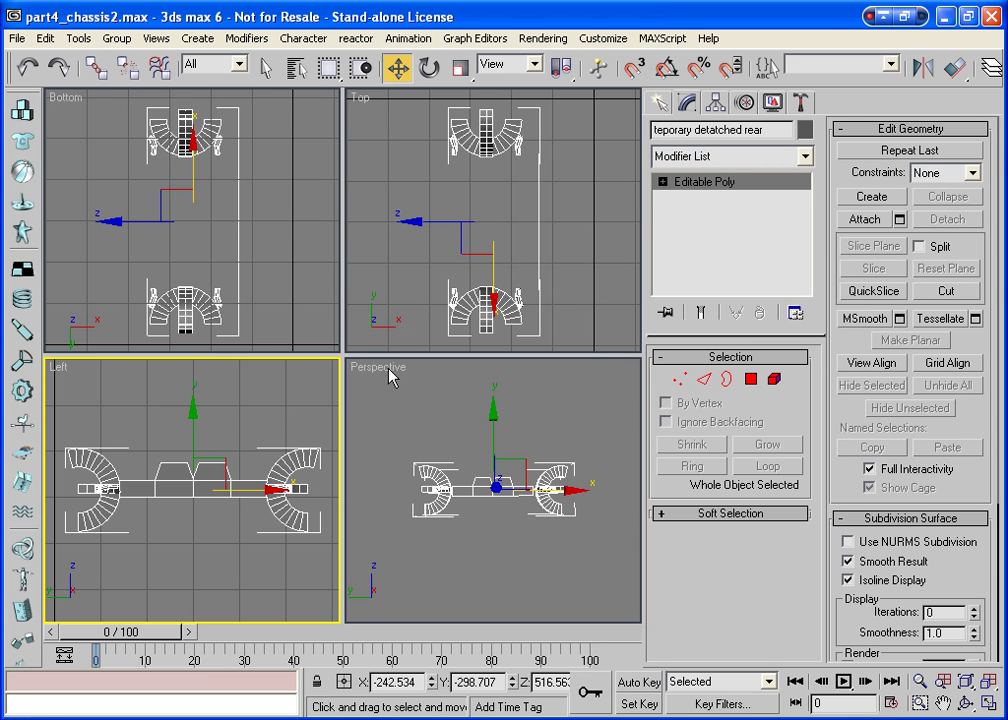
click(380, 368)
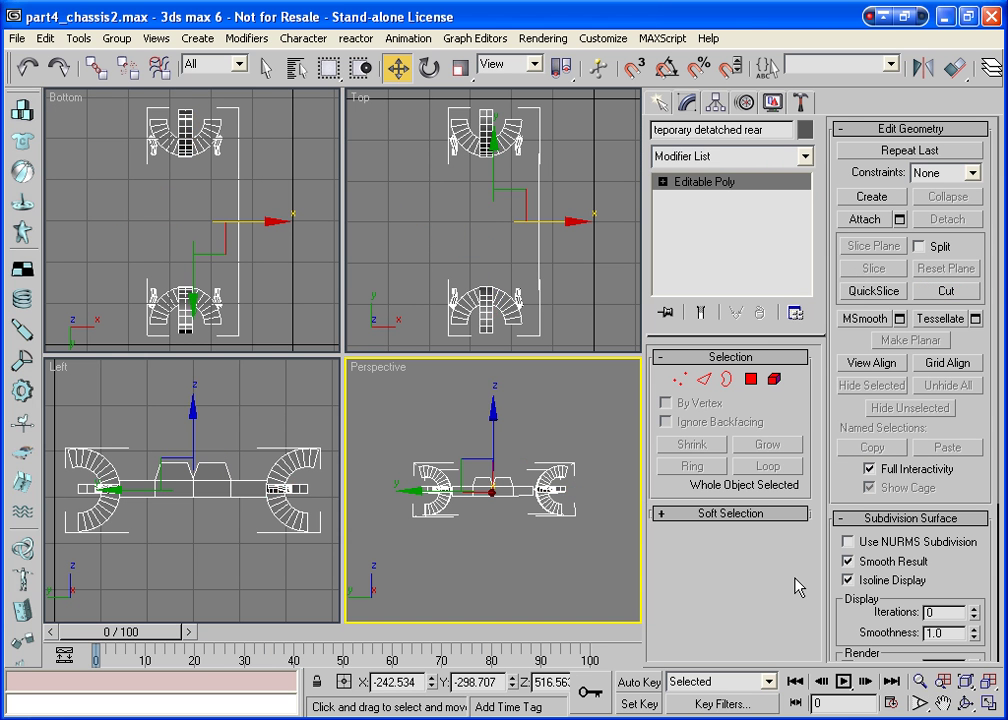
click(987, 704)
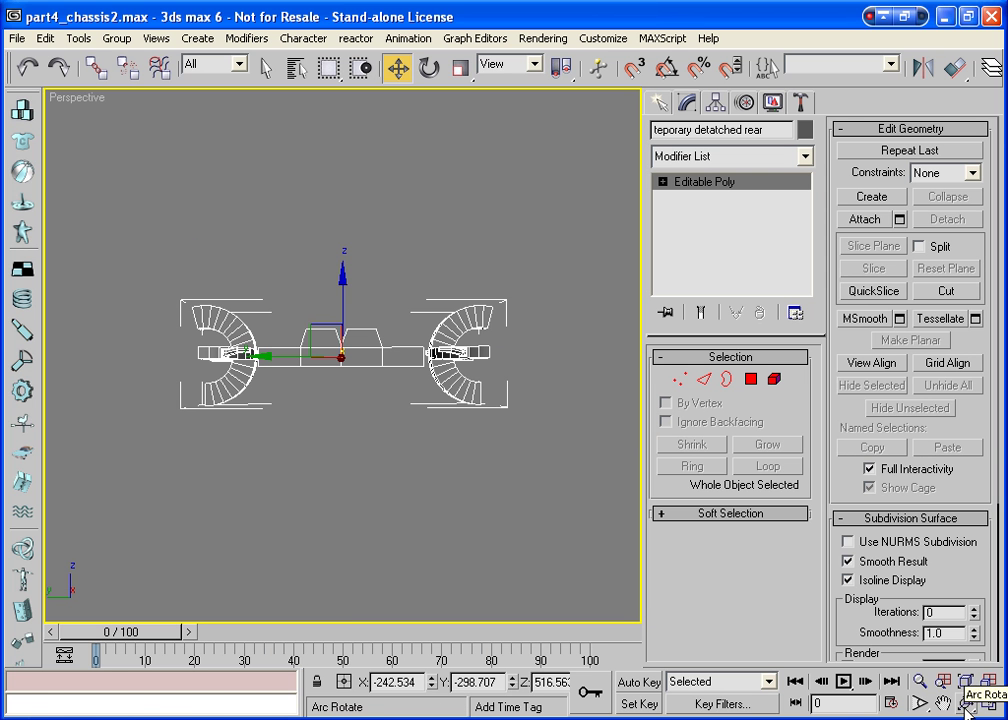
click(966, 704)
drag(396, 329, 317, 376)
key(w)
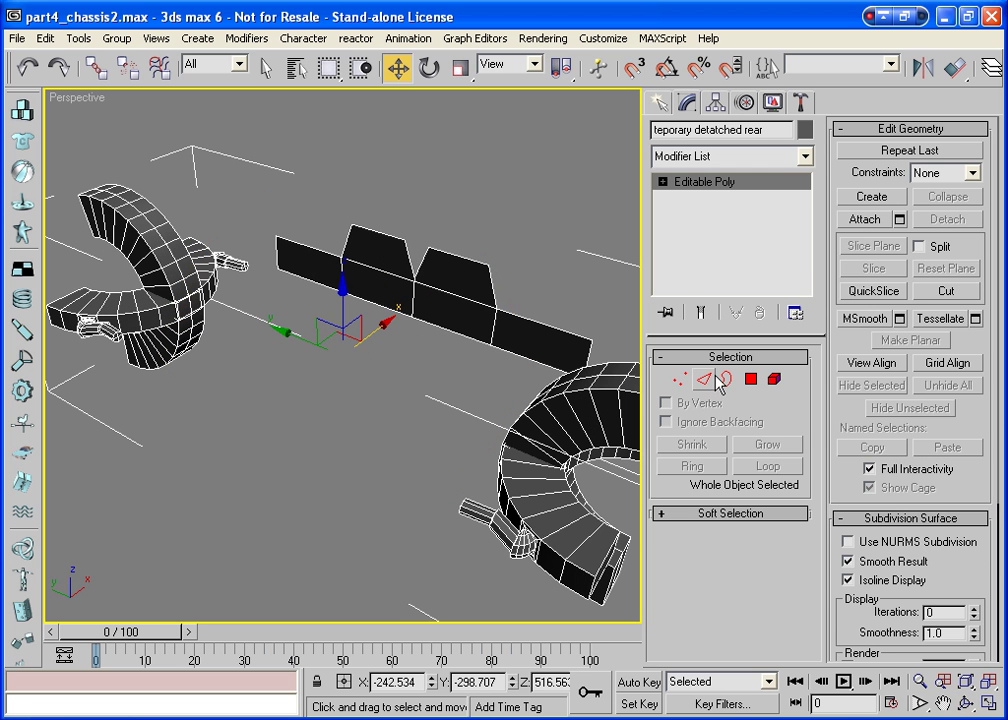
click(751, 378)
click(313, 362)
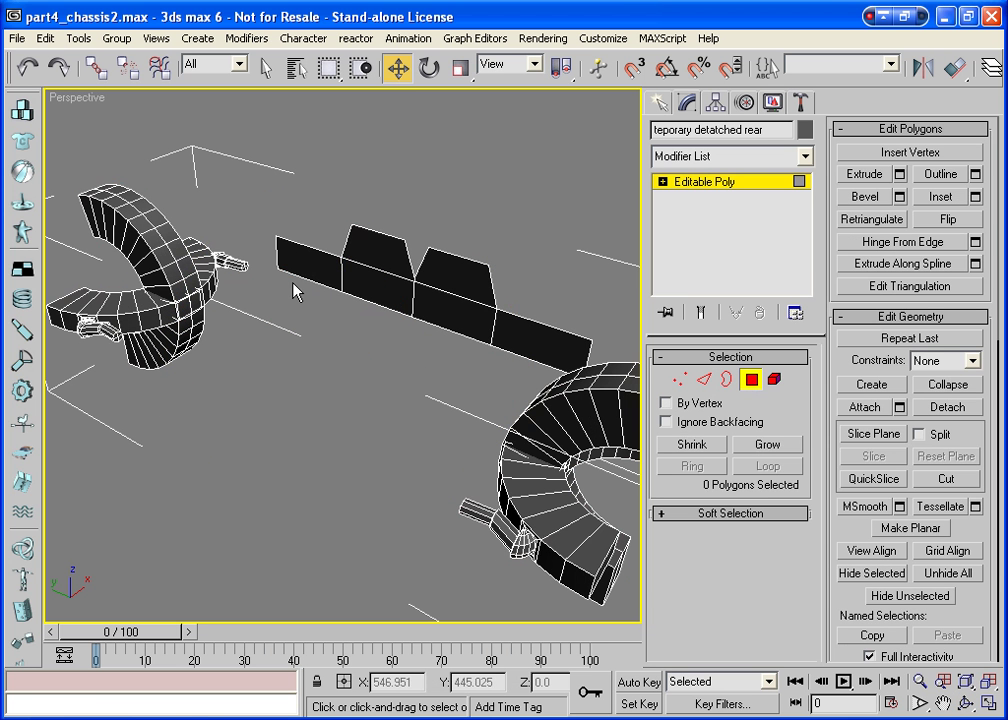
click(293, 263)
ctrl+click(524, 333)
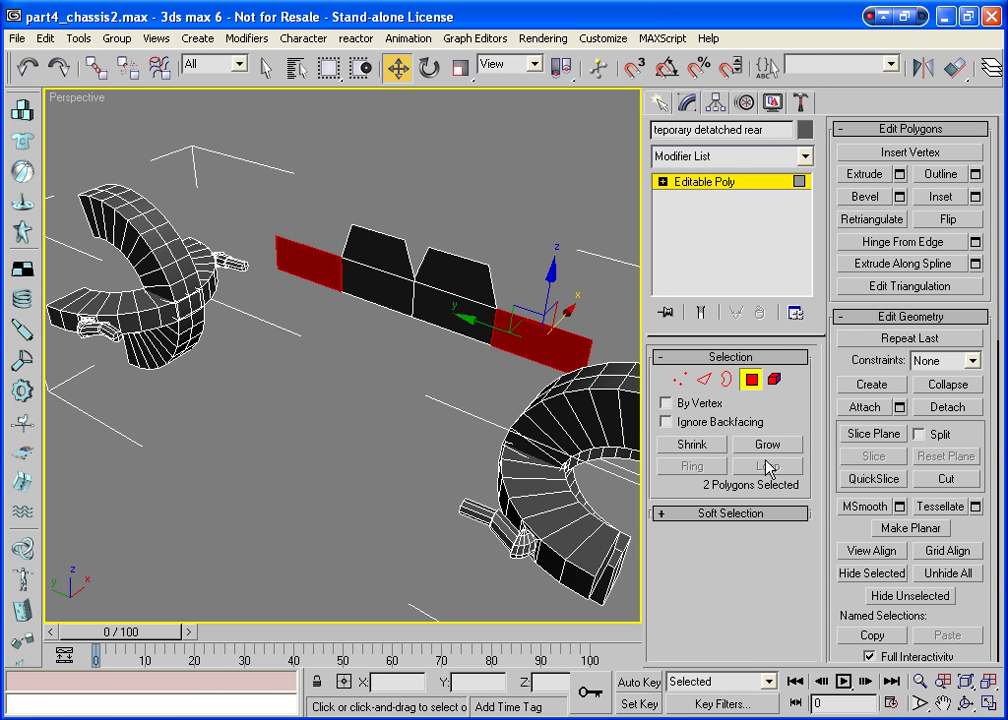
click(864, 174)
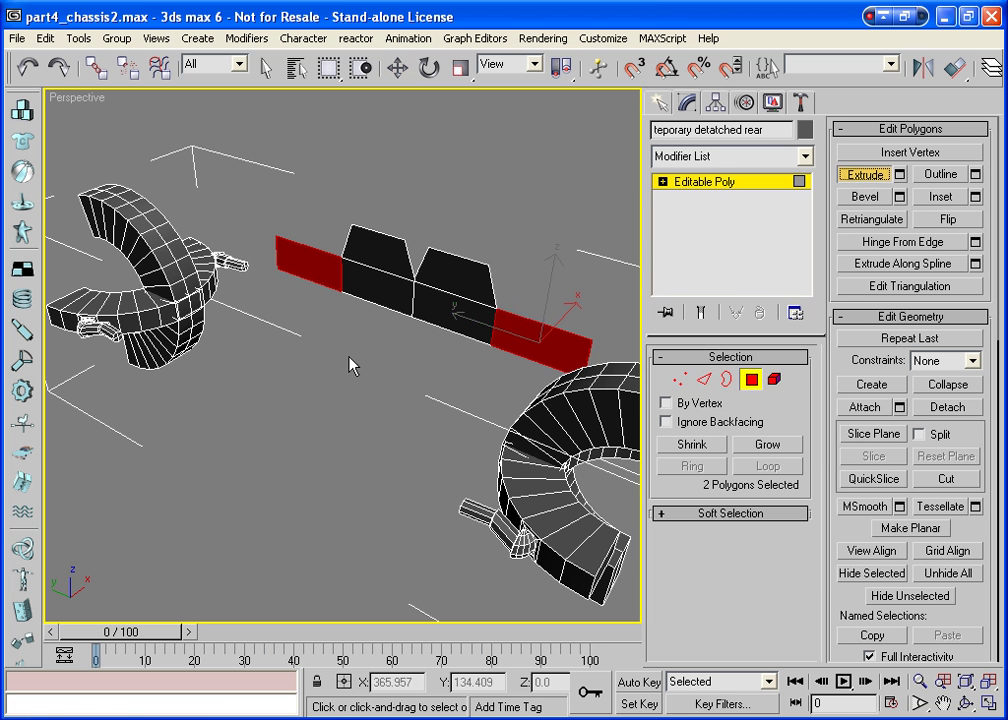
drag(317, 281, 376, 3)
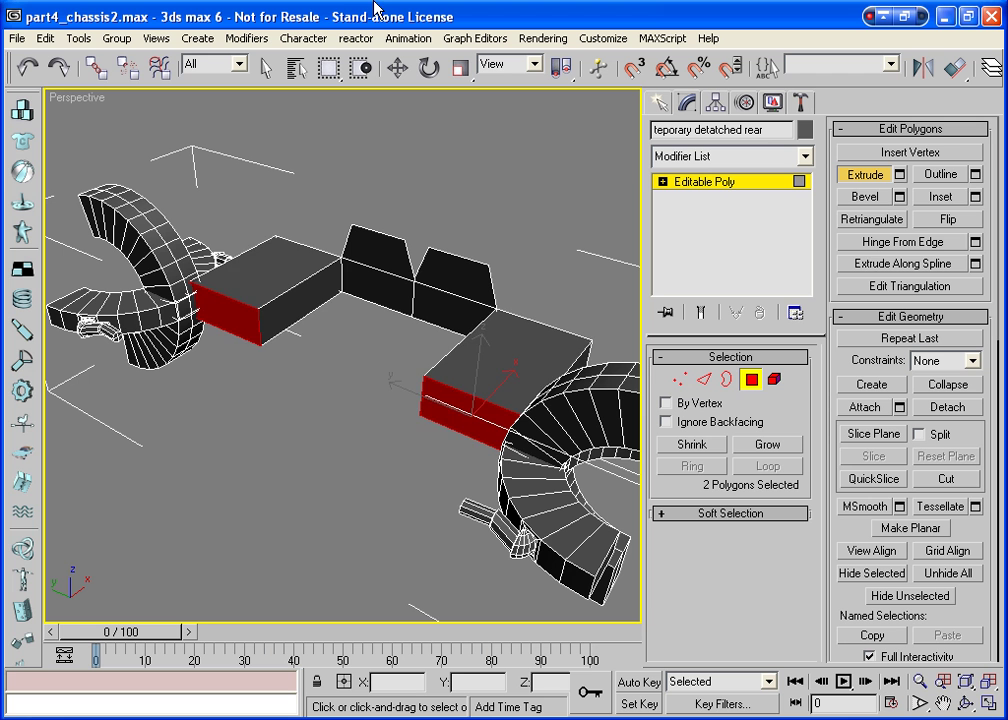
key(ctrl+z)
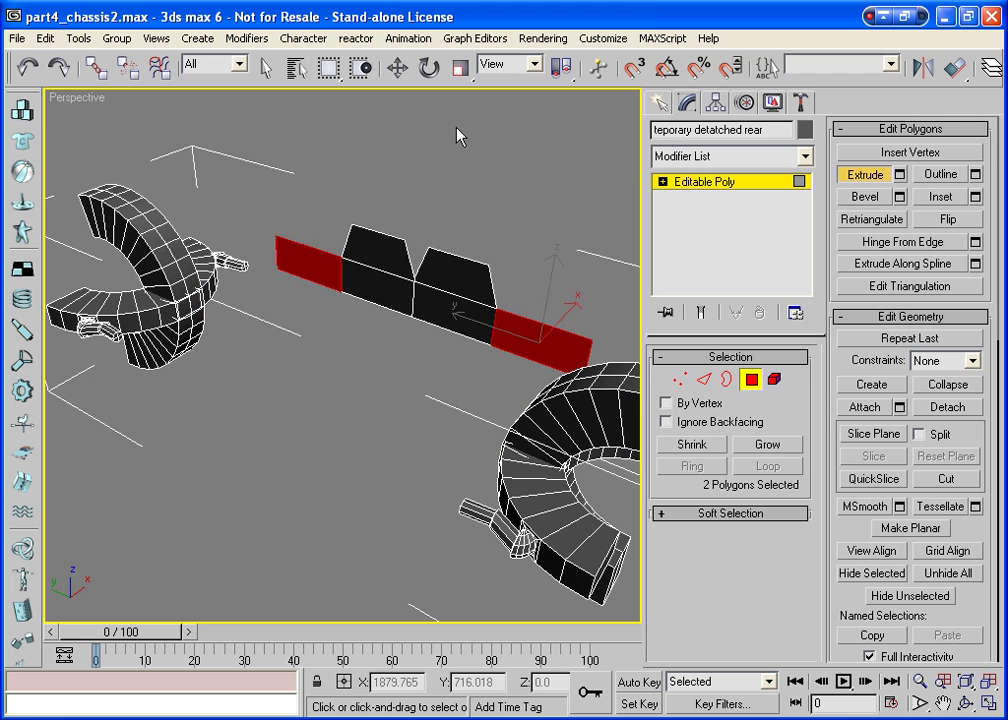
Extrude the two outer end polygons as a group with a height of 124.986.
click(901, 175)
drag(567, 328, 716, 142)
drag(751, 183, 763, 121)
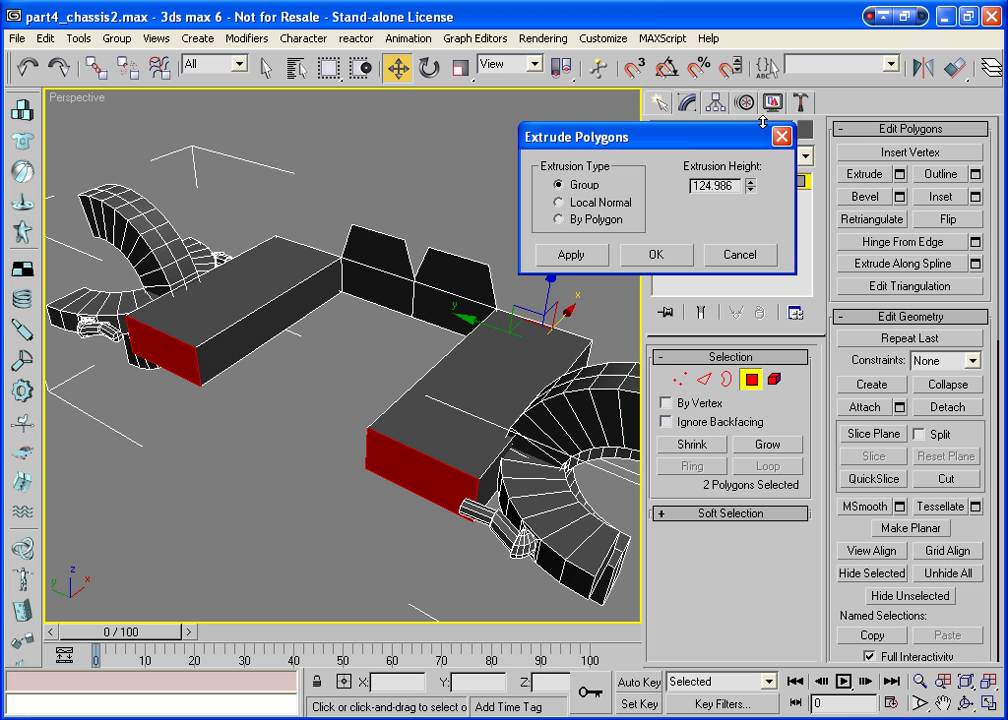
click(571, 254)
Extend both arms by further group extrusions of 18.748 and 59.806.
drag(754, 198, 755, 272)
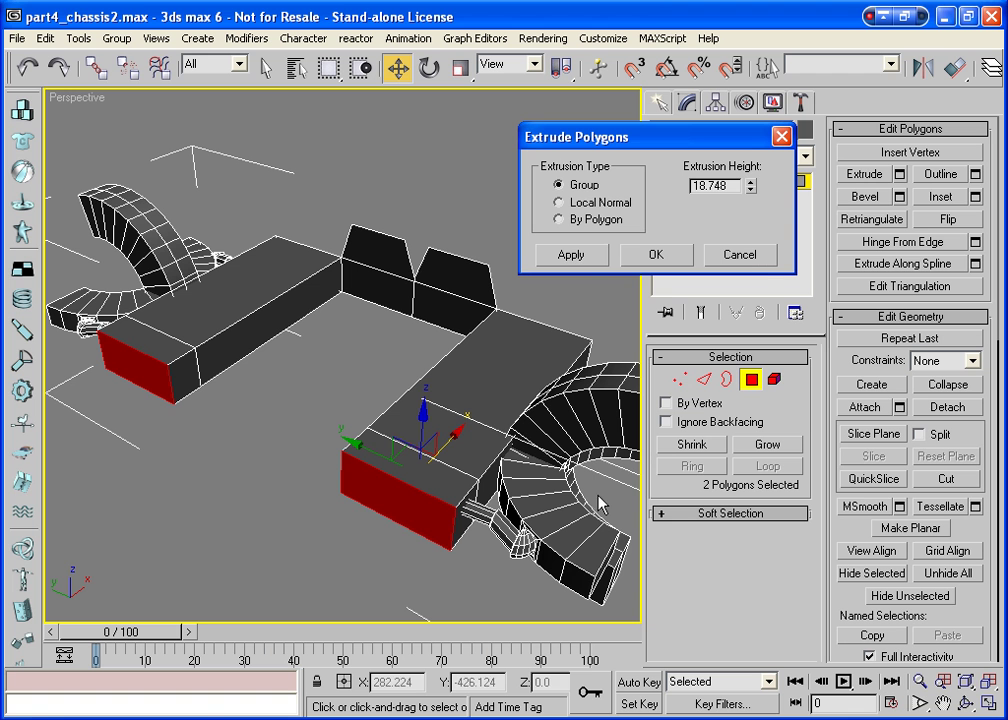
click(569, 255)
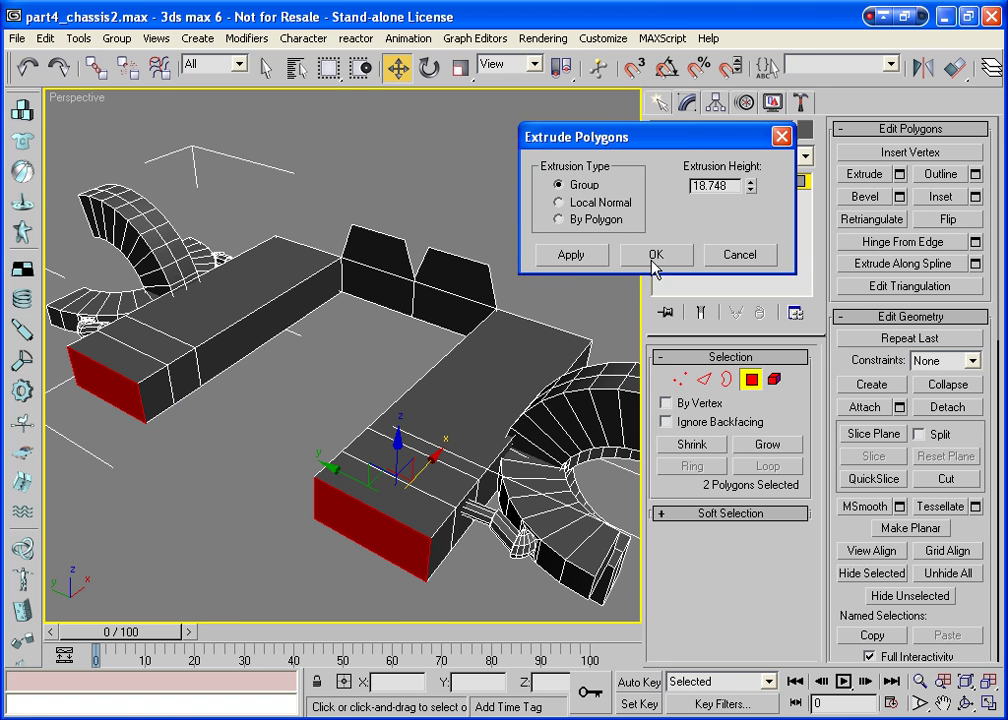
drag(754, 189, 730, 700)
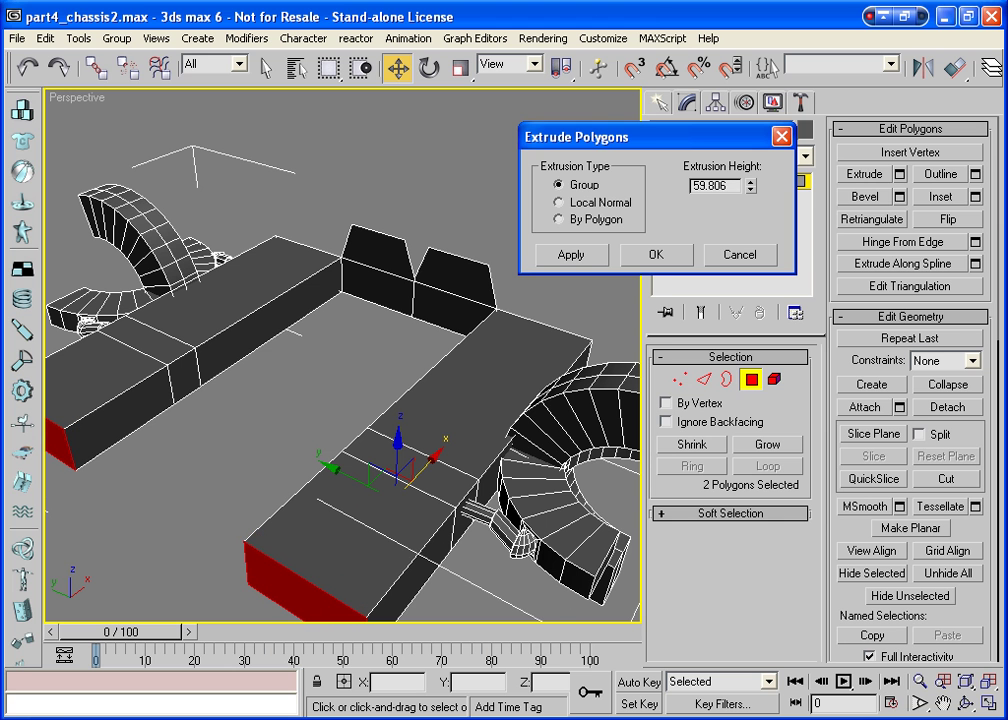
click(676, 268)
Extrude the two trapezoid polygons above the rear strip as a group with a height of 29.305.
click(450, 278)
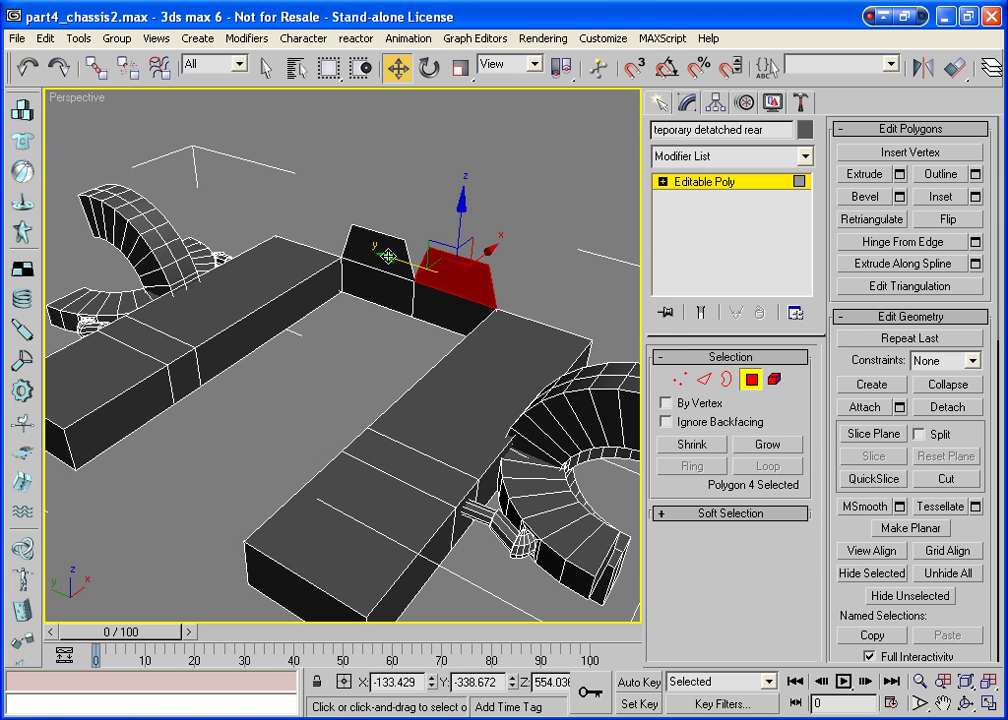
ctrl+click(362, 236)
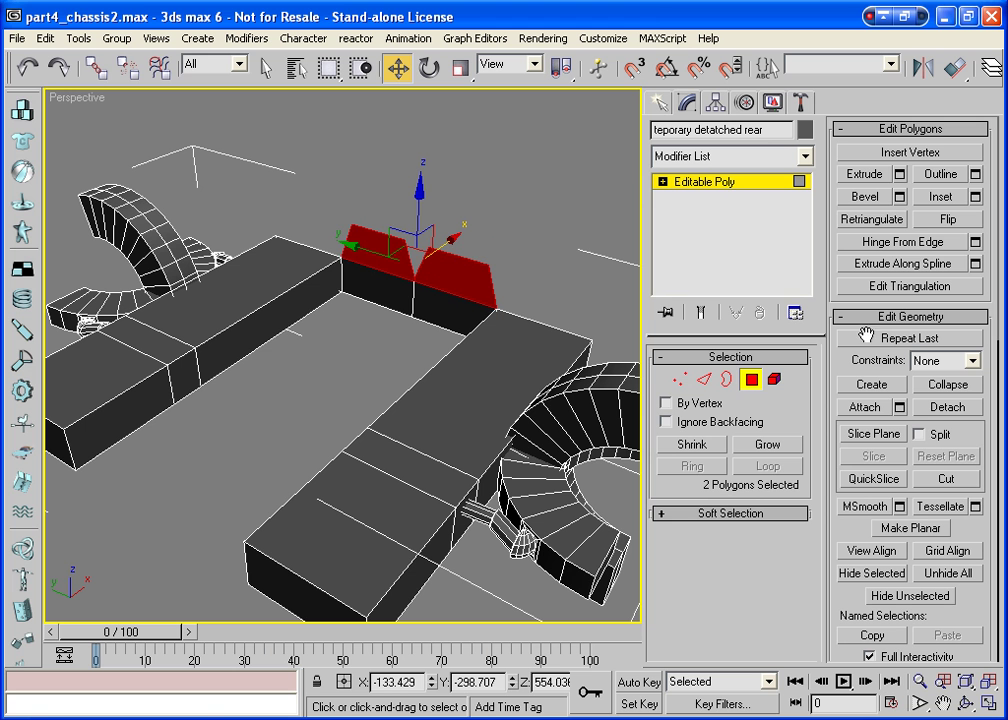
click(899, 175)
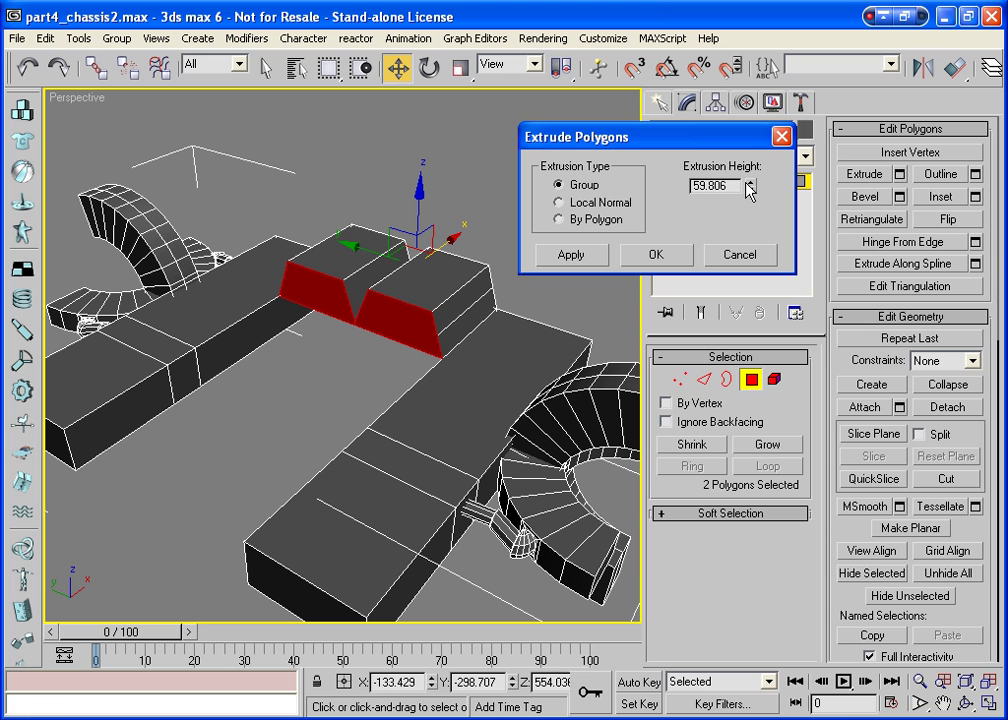
drag(752, 190, 768, 239)
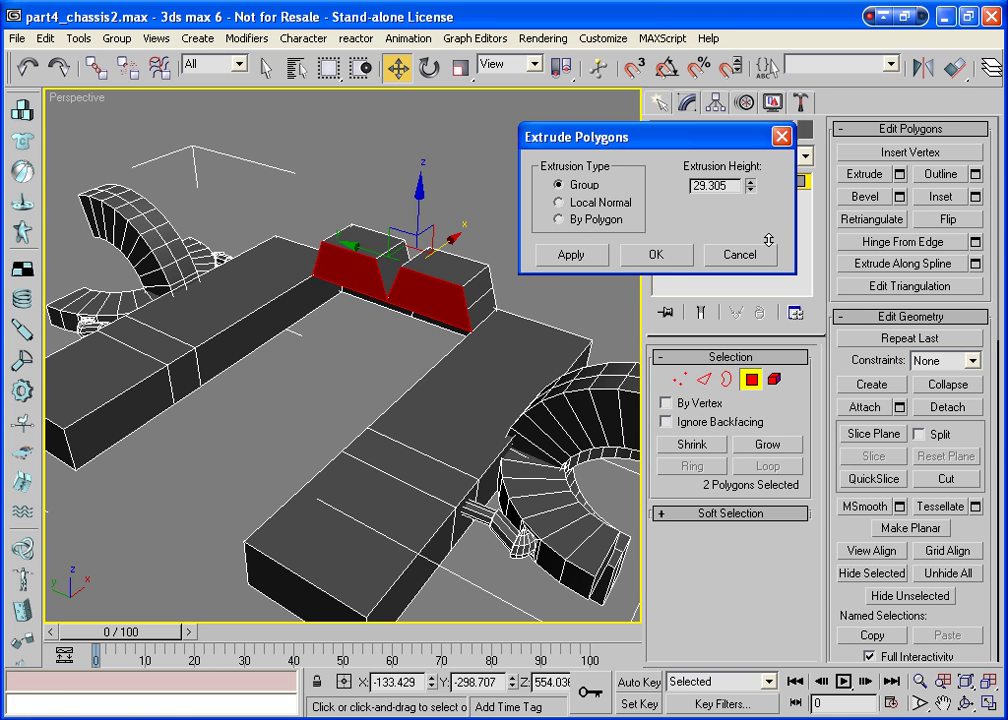
click(655, 253)
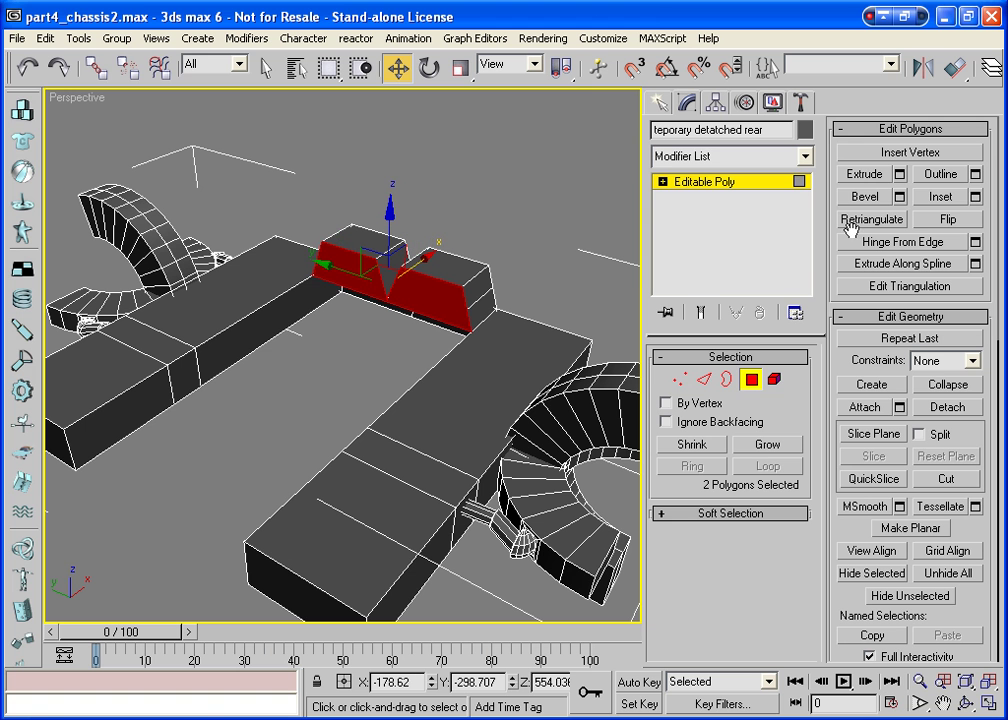
click(941, 196)
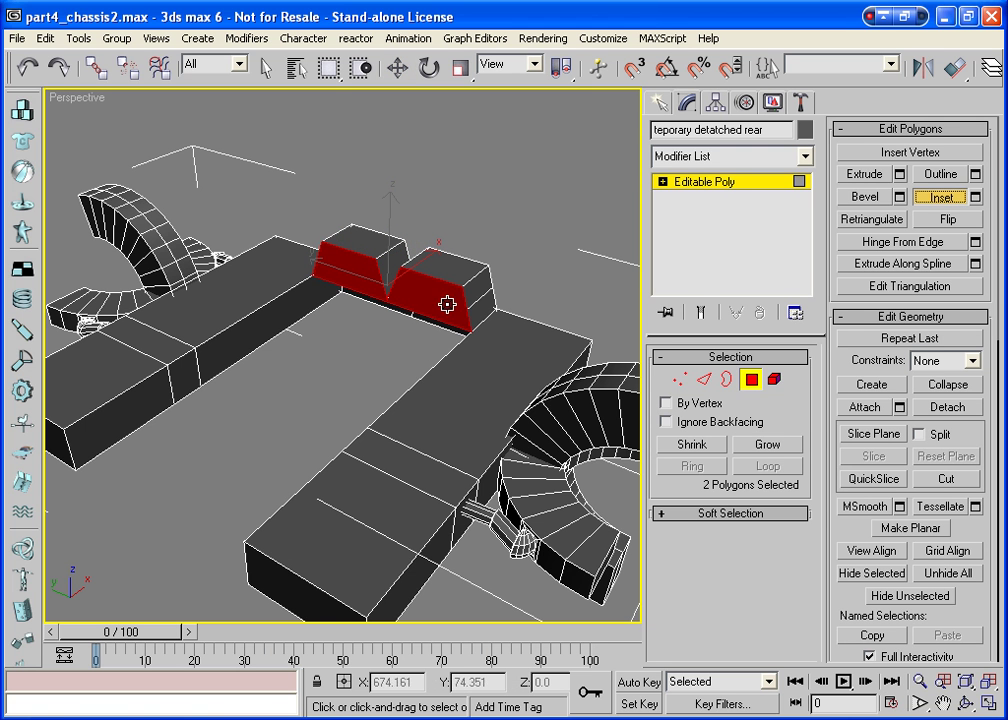
drag(439, 297, 501, 318)
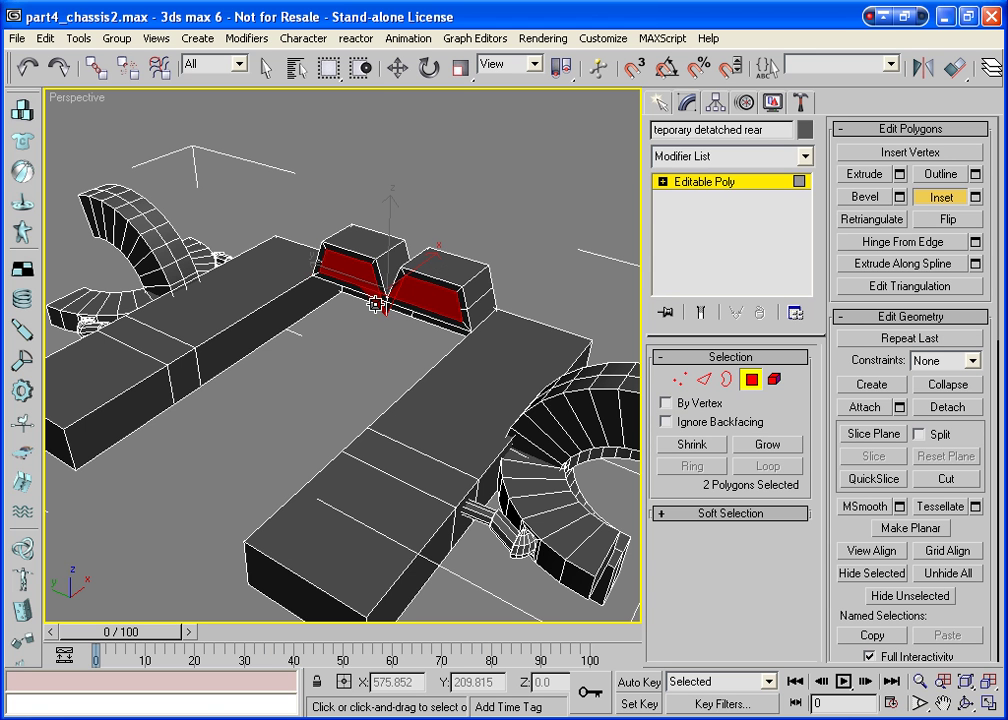
key(ctrl+z)
Try to inset the two trapezoid faces by polygon, and undo it while previewing an extrusion.
click(976, 197)
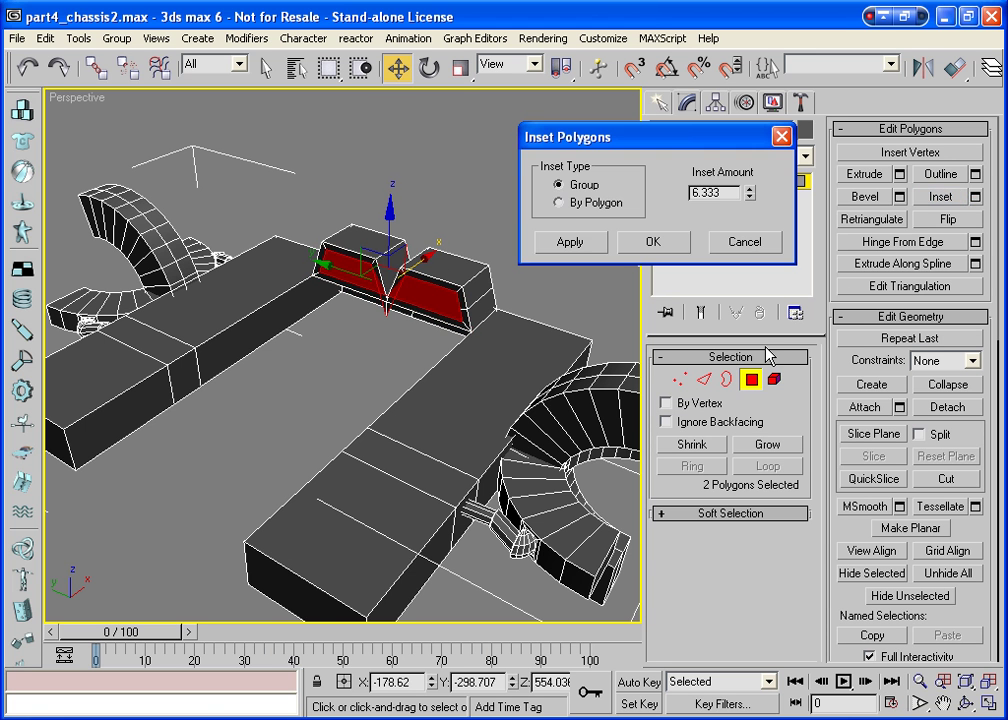
click(559, 203)
drag(746, 201, 562, 148)
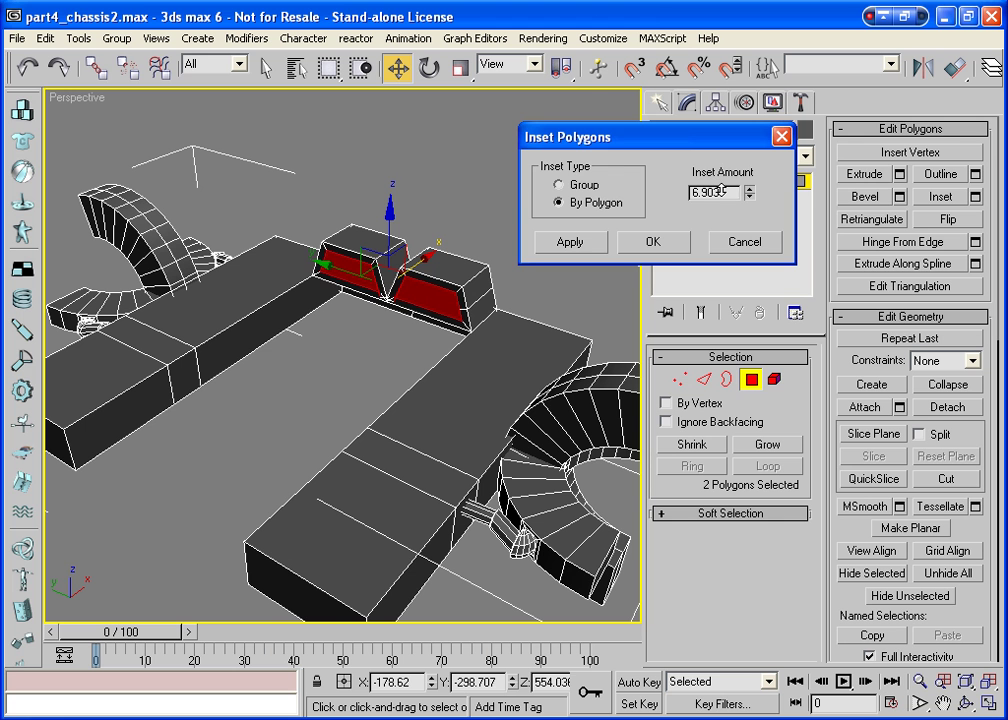
click(646, 242)
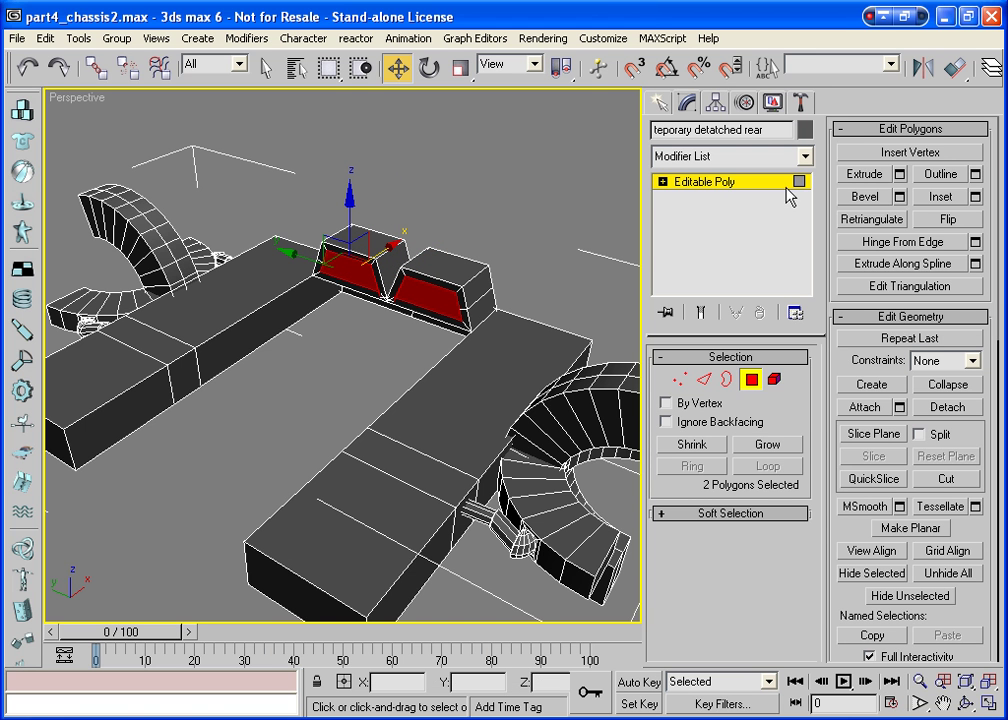
click(899, 174)
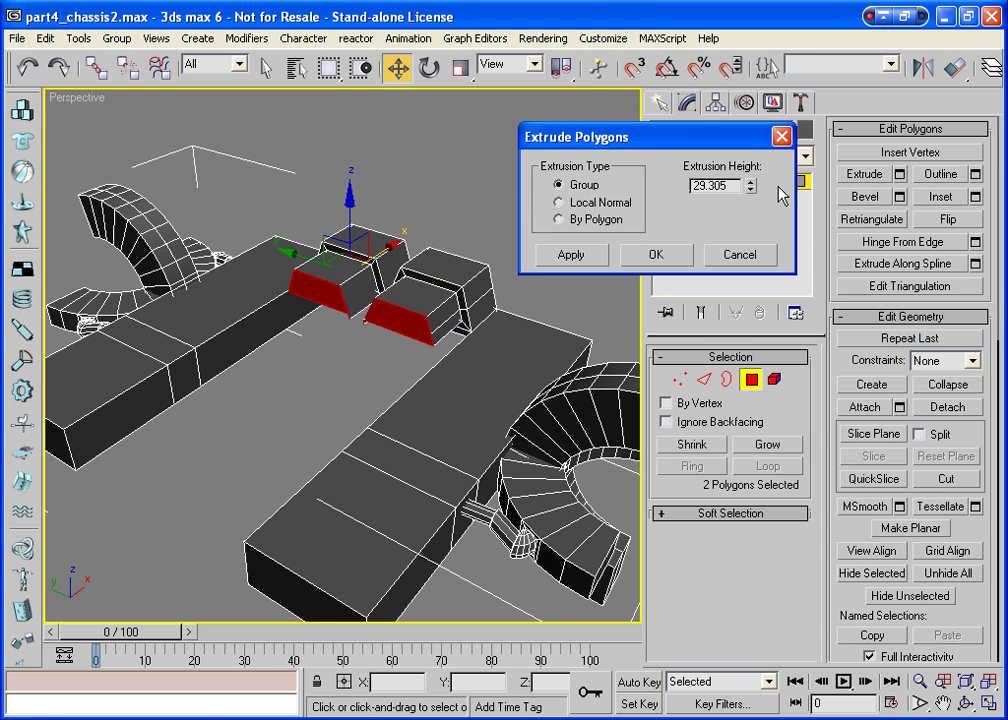
drag(750, 186, 758, 719)
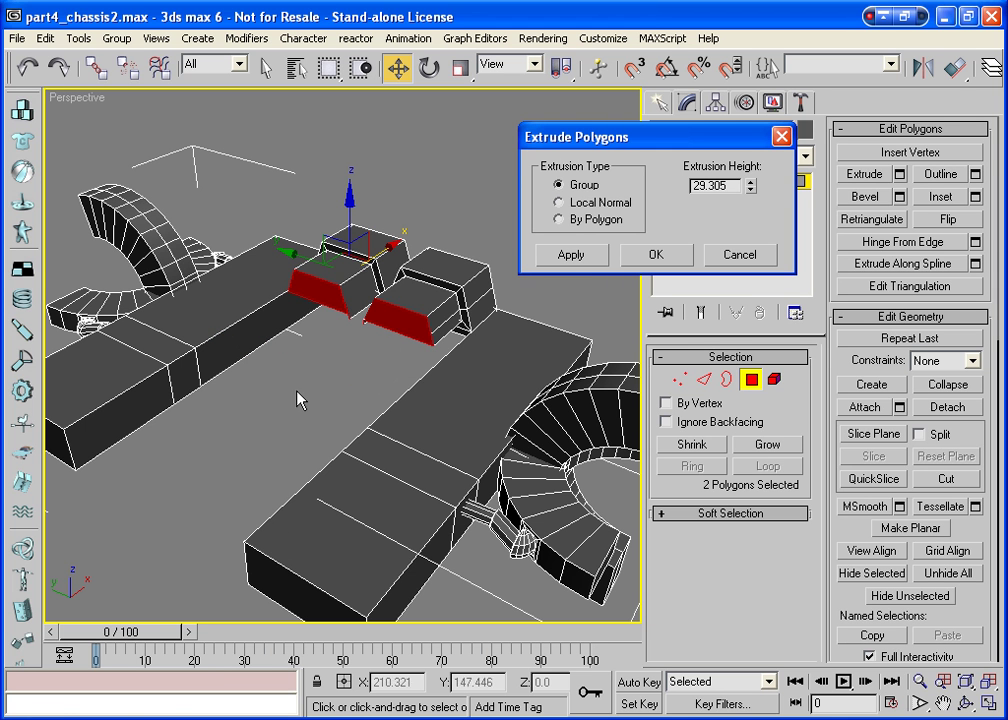
key(ctrl+z)
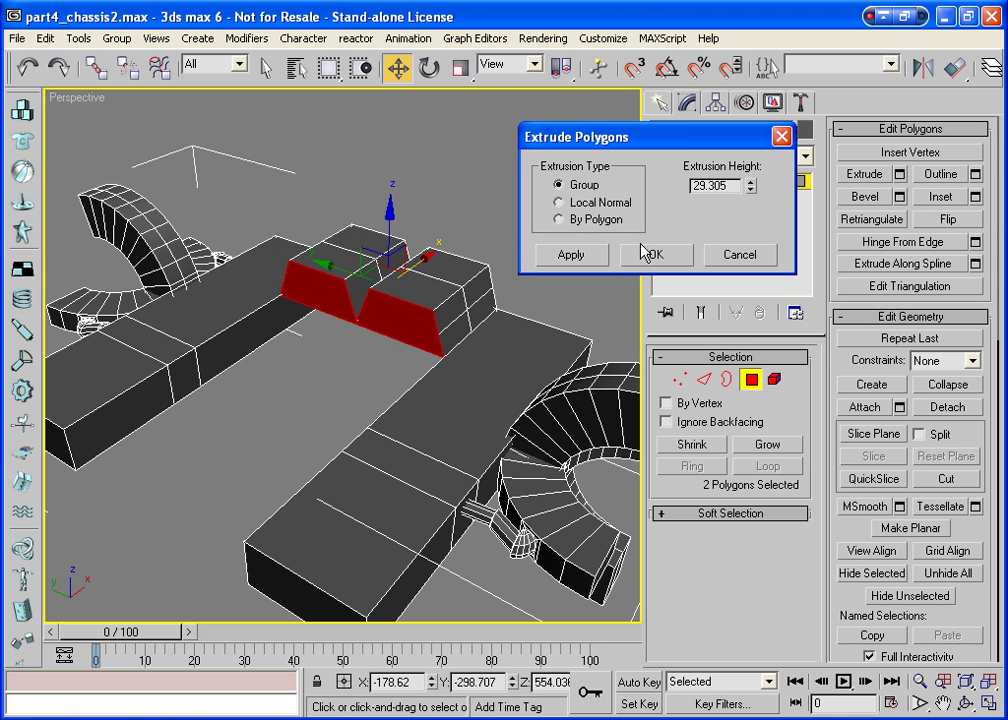
click(748, 257)
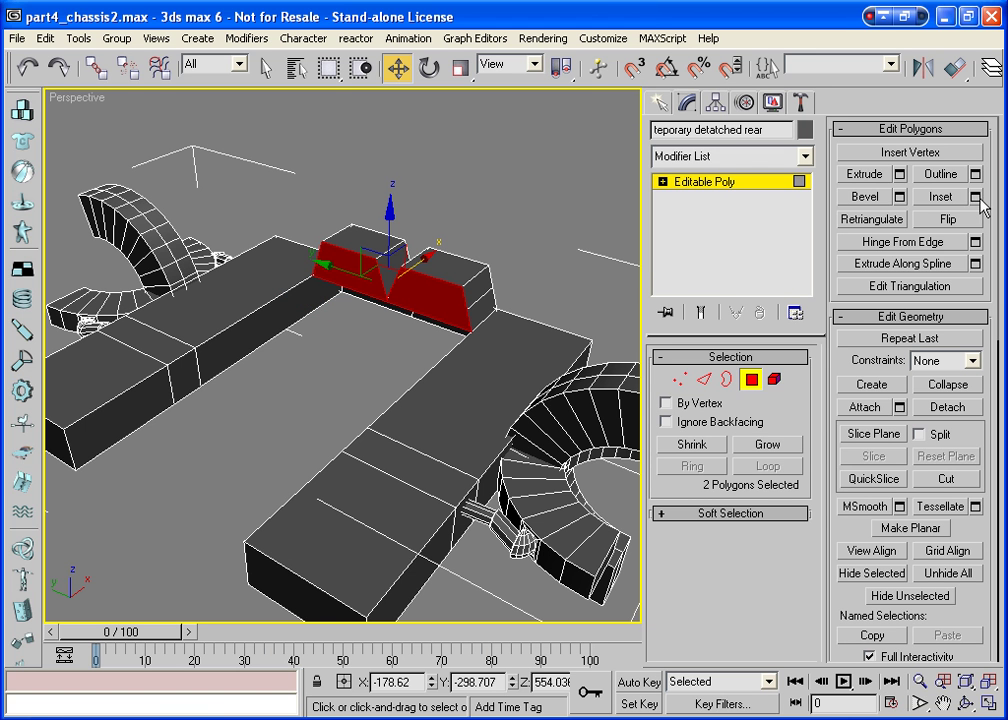
Inset the two trapezoid faces by polygon with an amount of 6.333.
click(976, 197)
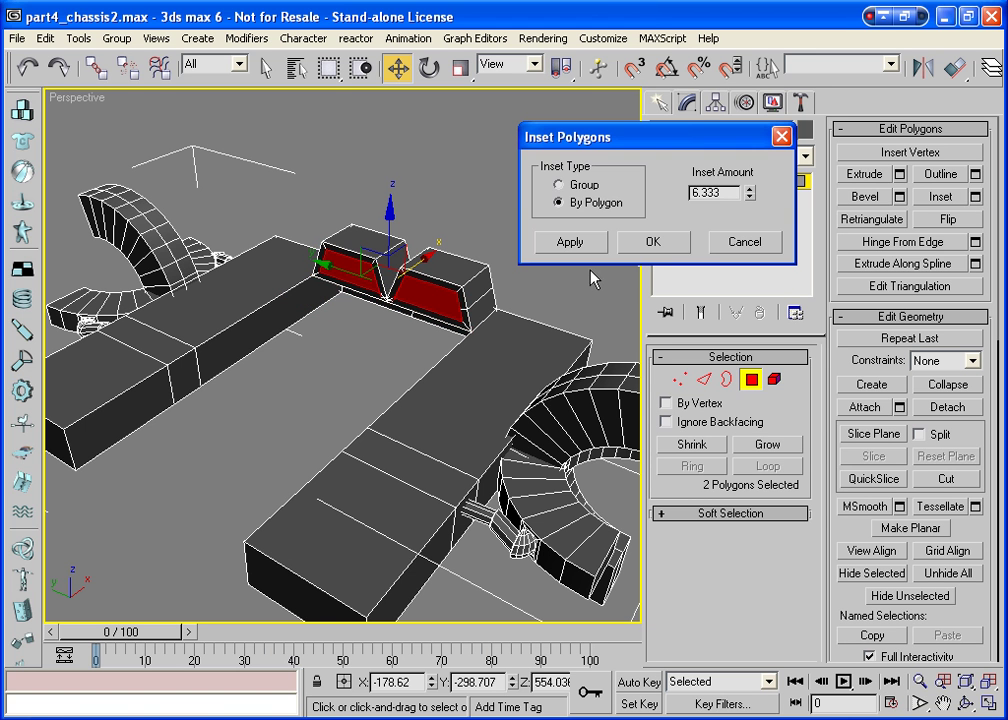
click(652, 244)
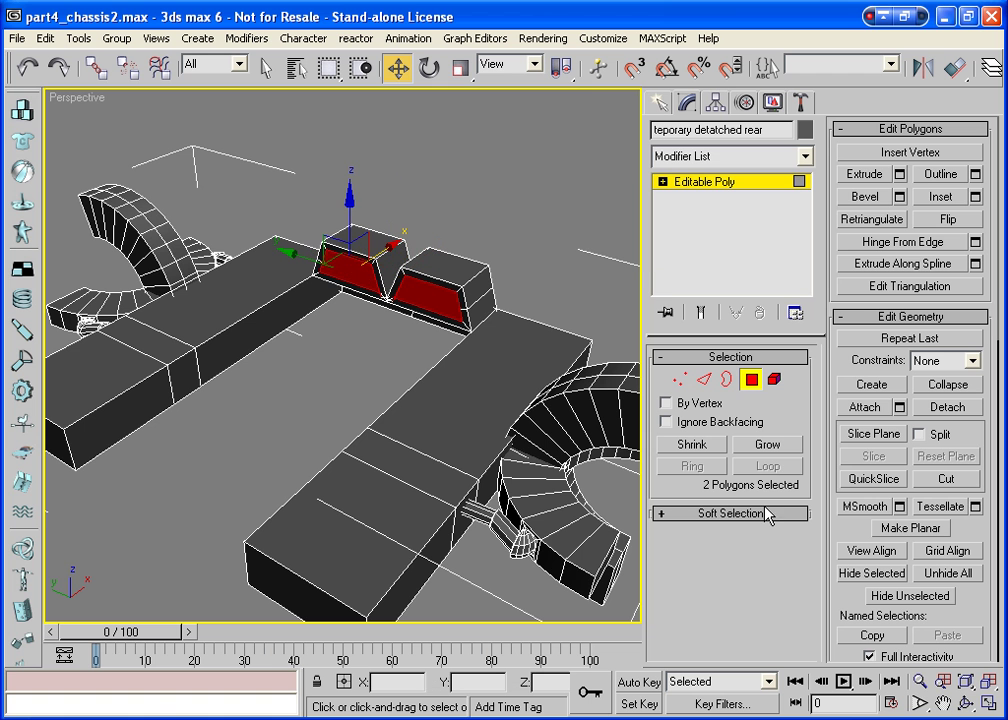
Raise the two crossed inset vertices beside the V notch to just above the neighbouring inset corners.
click(965, 703)
drag(387, 418, 350, 328)
scroll(349, 323, up, 6)
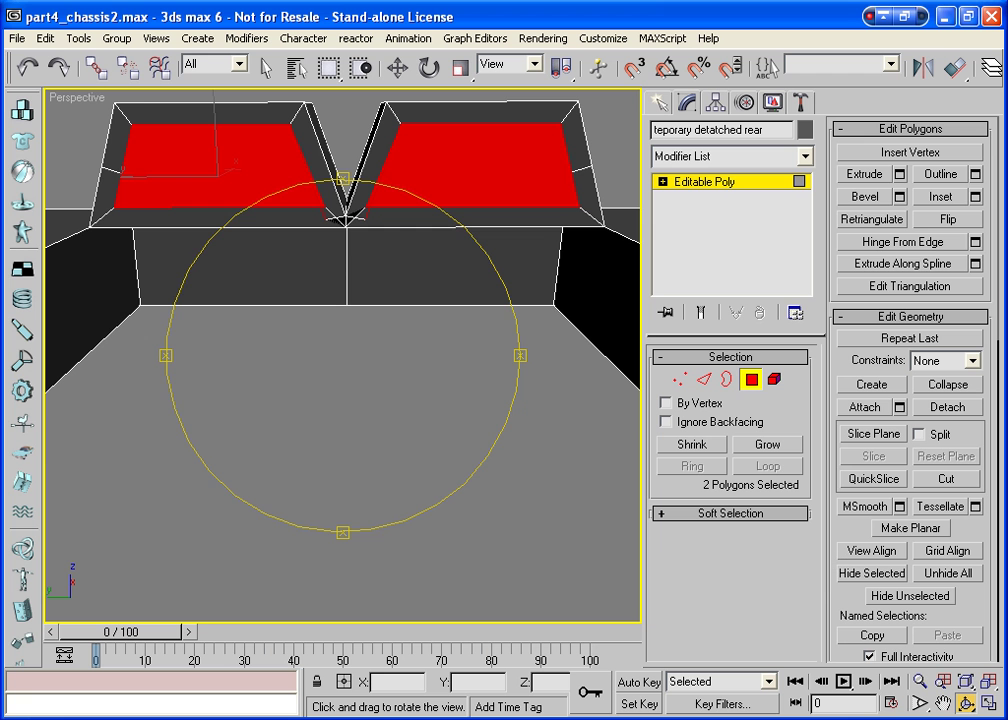
key(ctrl+p)
drag(432, 317, 360, 352)
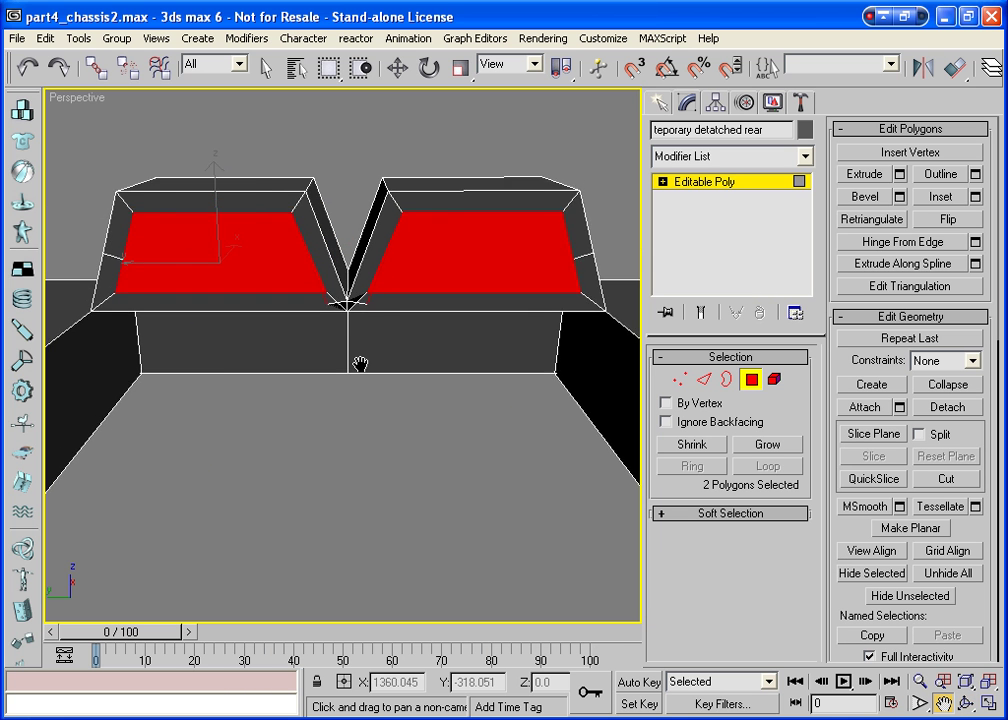
scroll(354, 333, up, 5)
middle_drag(349, 256, 353, 331)
scroll(354, 290, up, 2)
scroll(353, 290, up, 4)
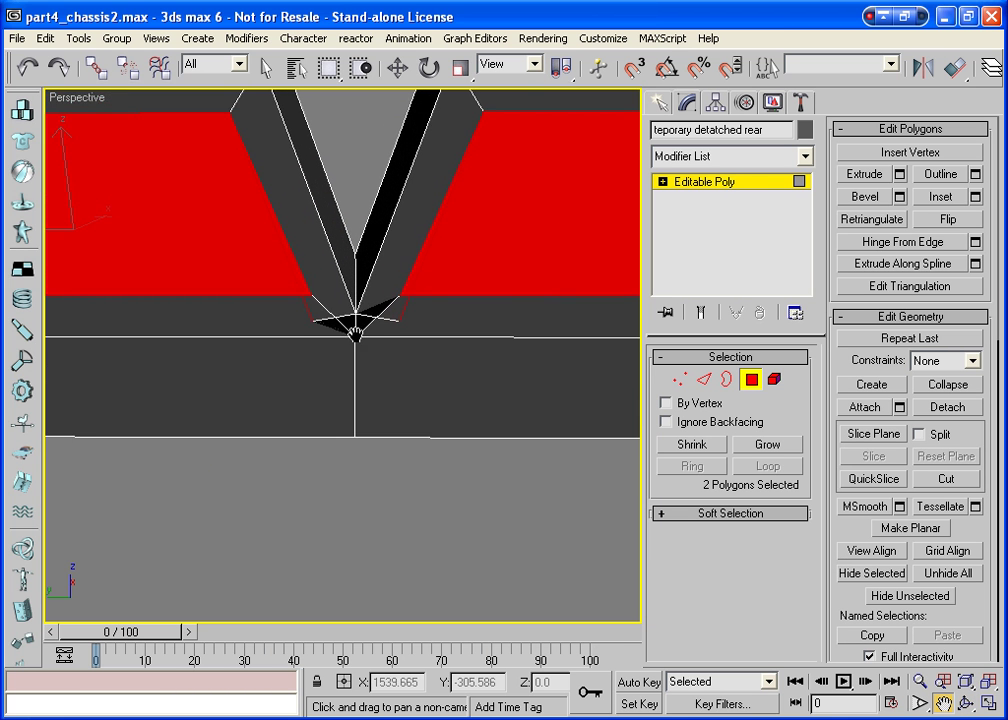
scroll(358, 318, up, 3)
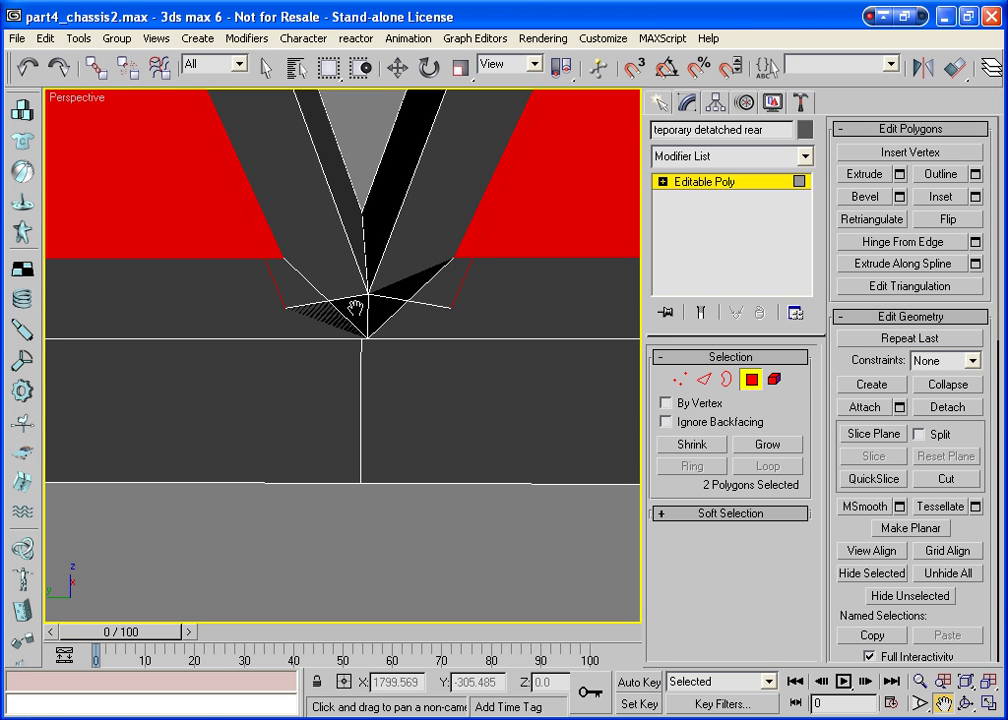
click(679, 379)
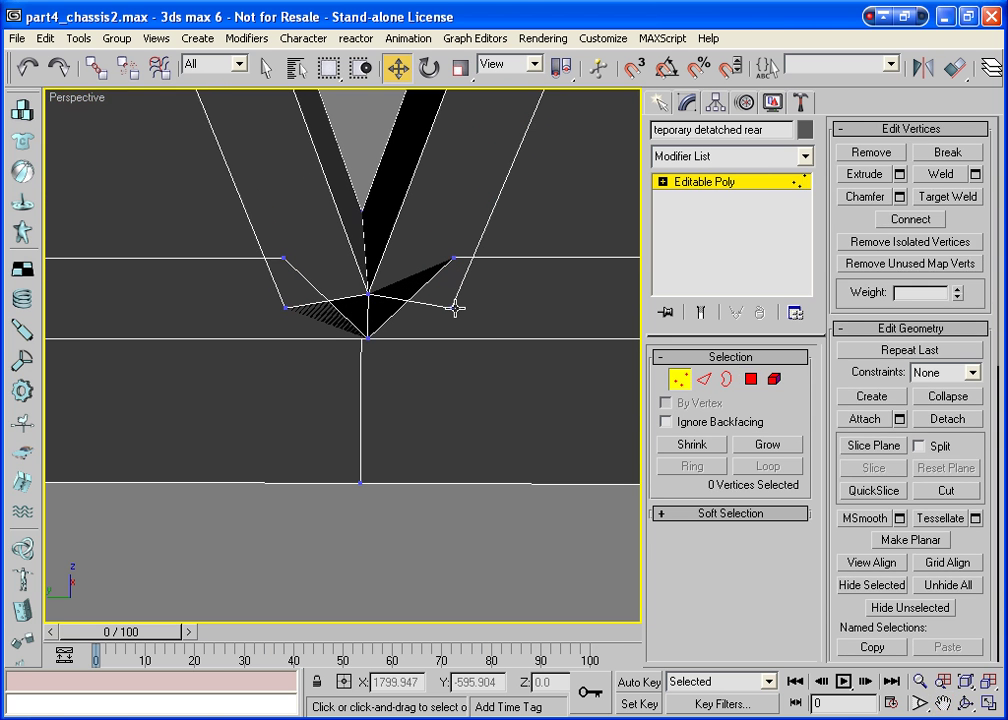
click(452, 307)
drag(453, 295, 454, 178)
click(282, 306)
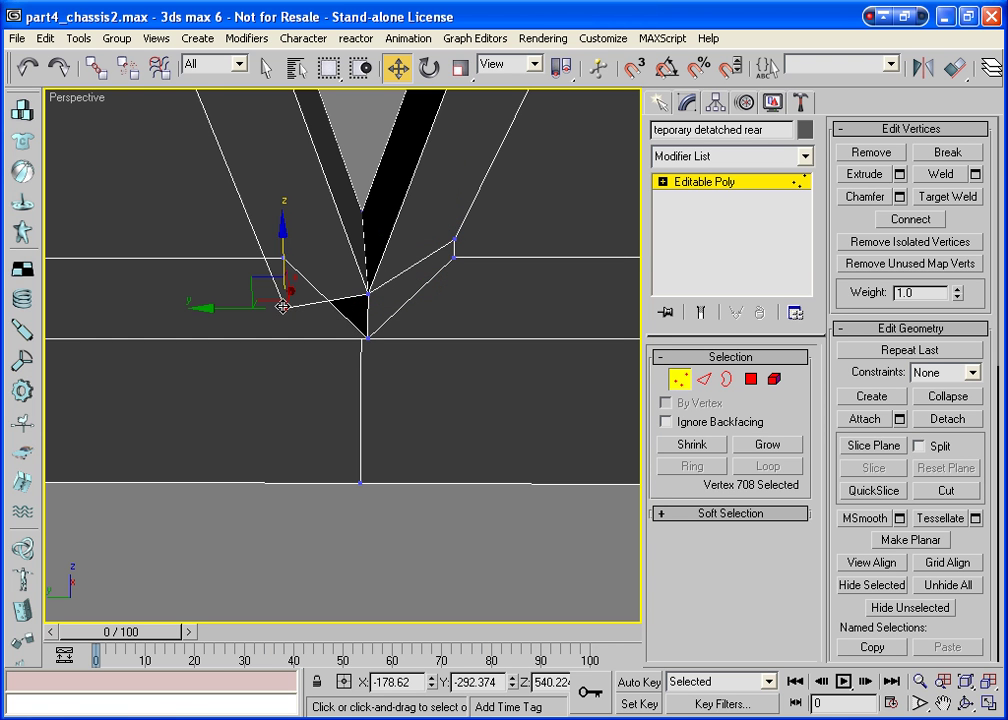
drag(282, 304, 288, 238)
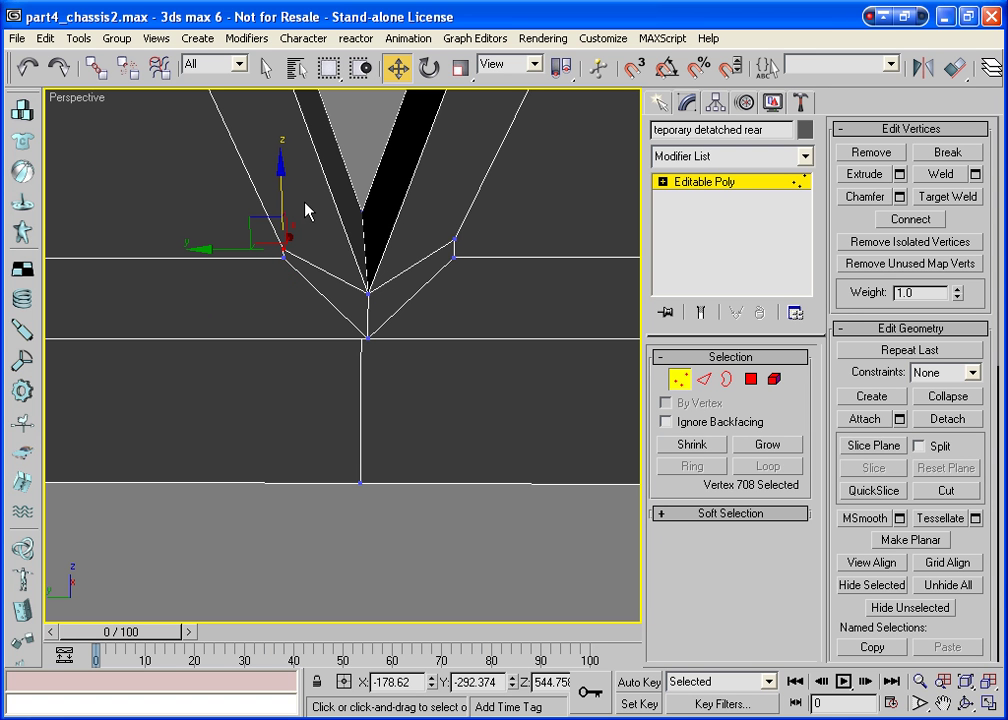
drag(279, 202, 280, 196)
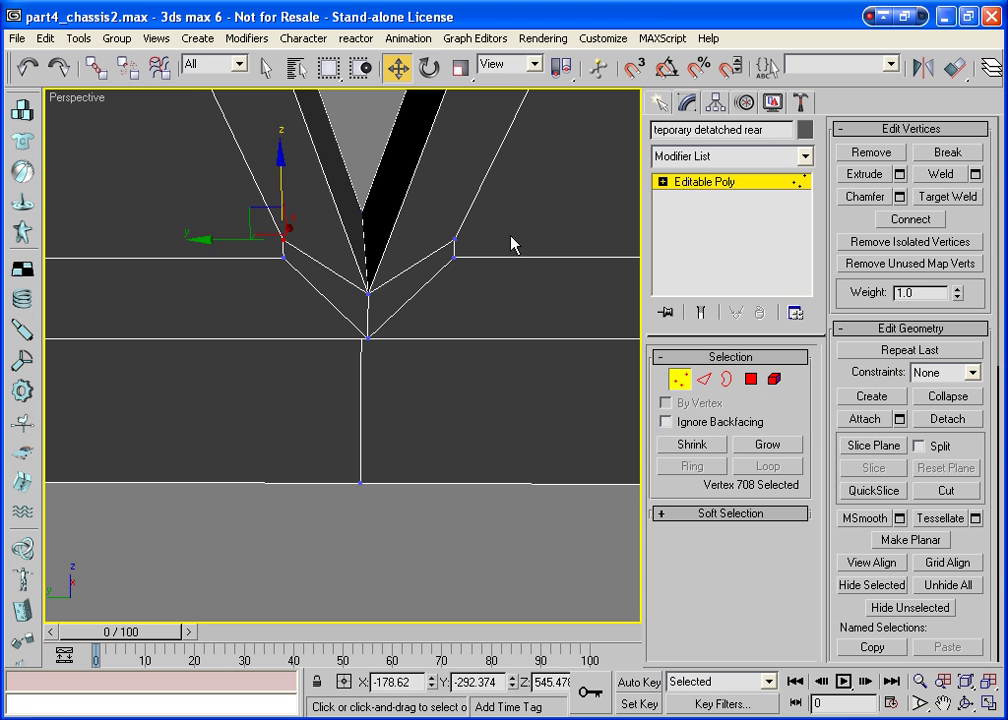
click(514, 234)
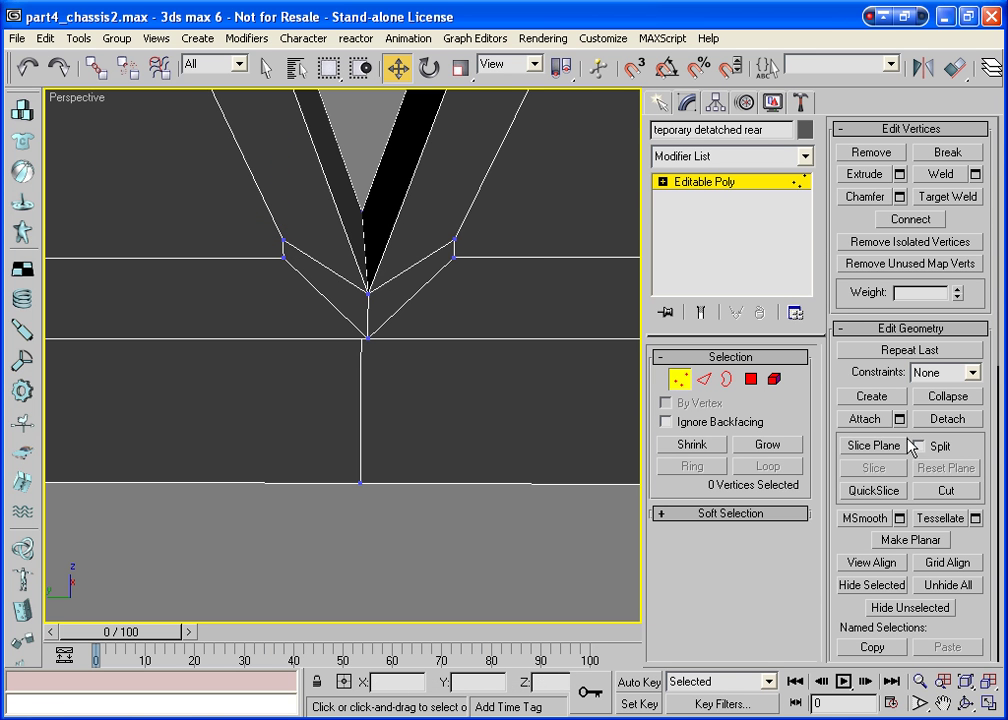
Target-weld the two raised vertices onto the inset corners directly below them and leave vertex editing.
click(932, 198)
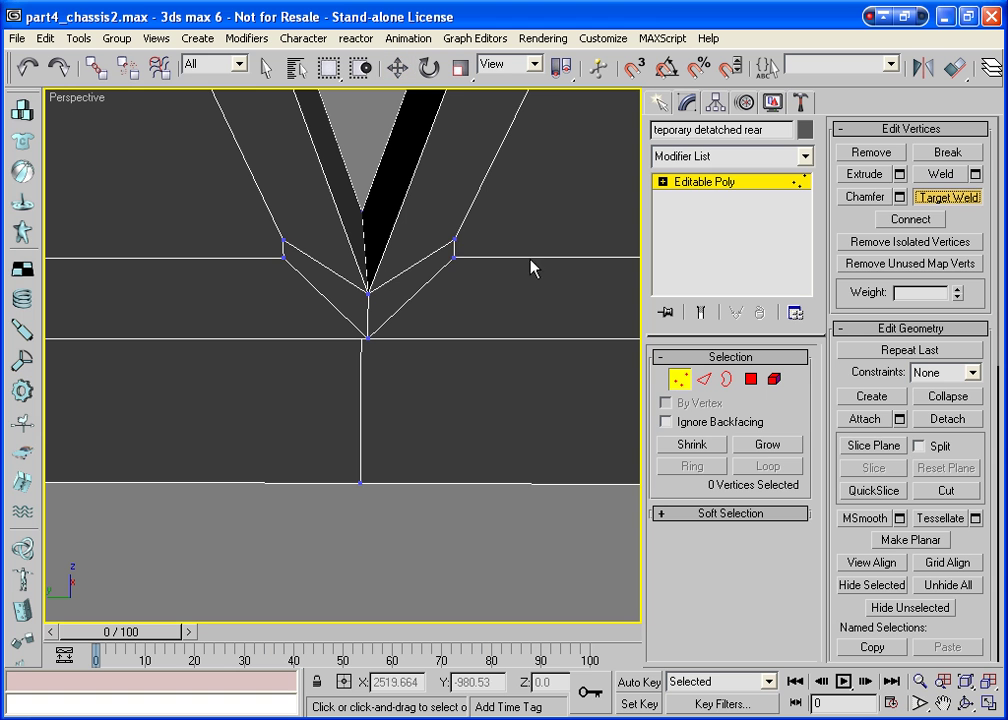
click(455, 240)
click(455, 258)
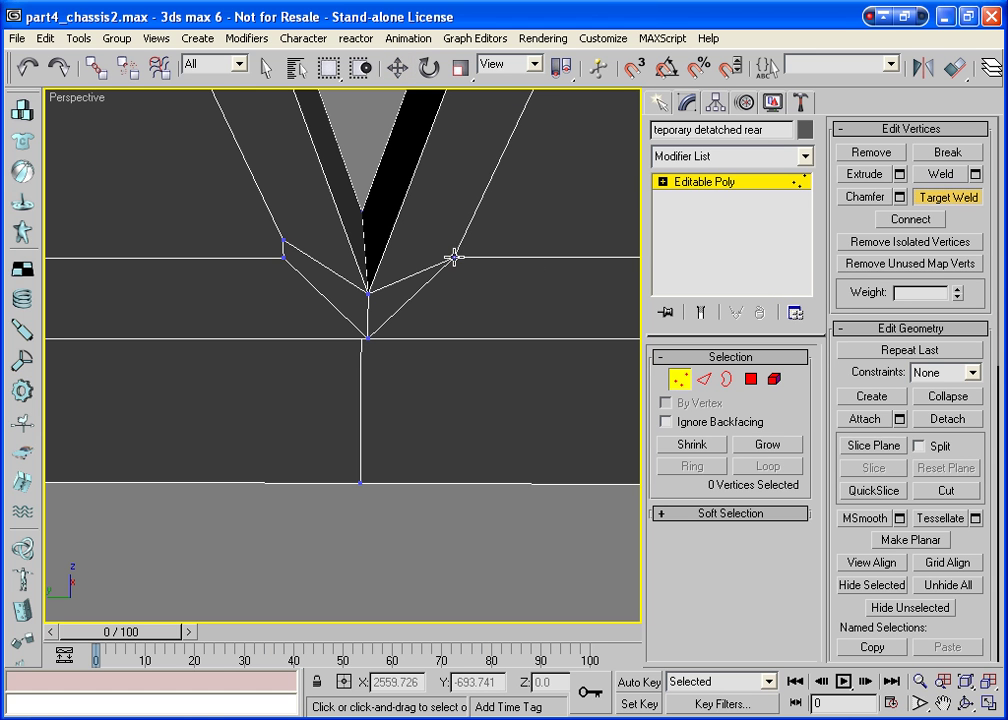
click(283, 257)
click(681, 380)
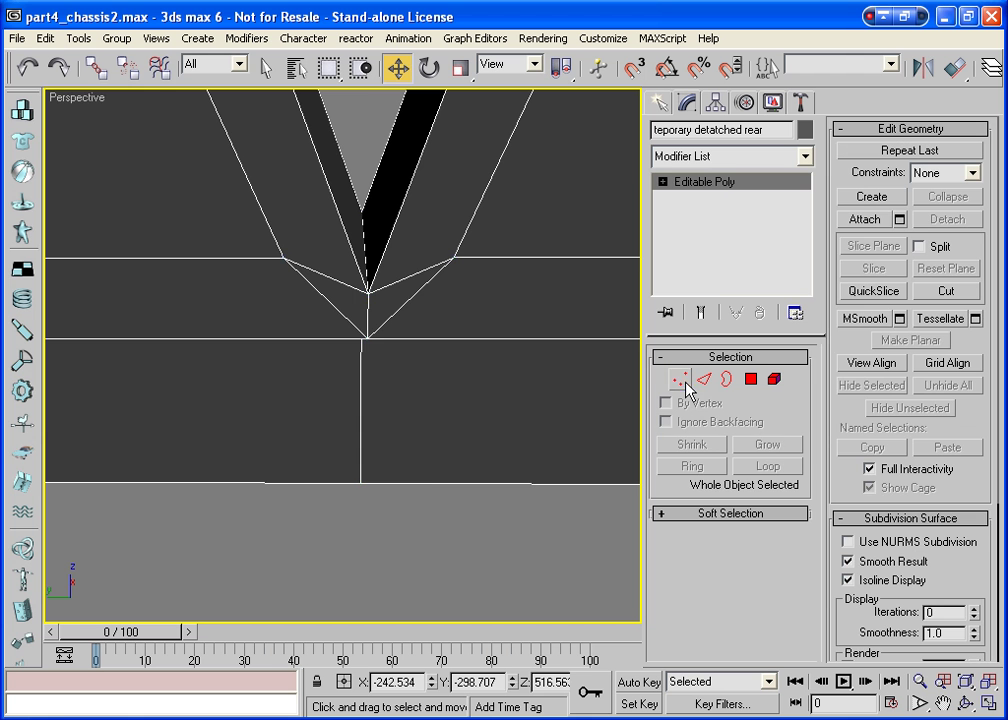
Extrude the two inset trapezoid polygons as a group with a height of 29.305, working from an angled view.
click(972, 677)
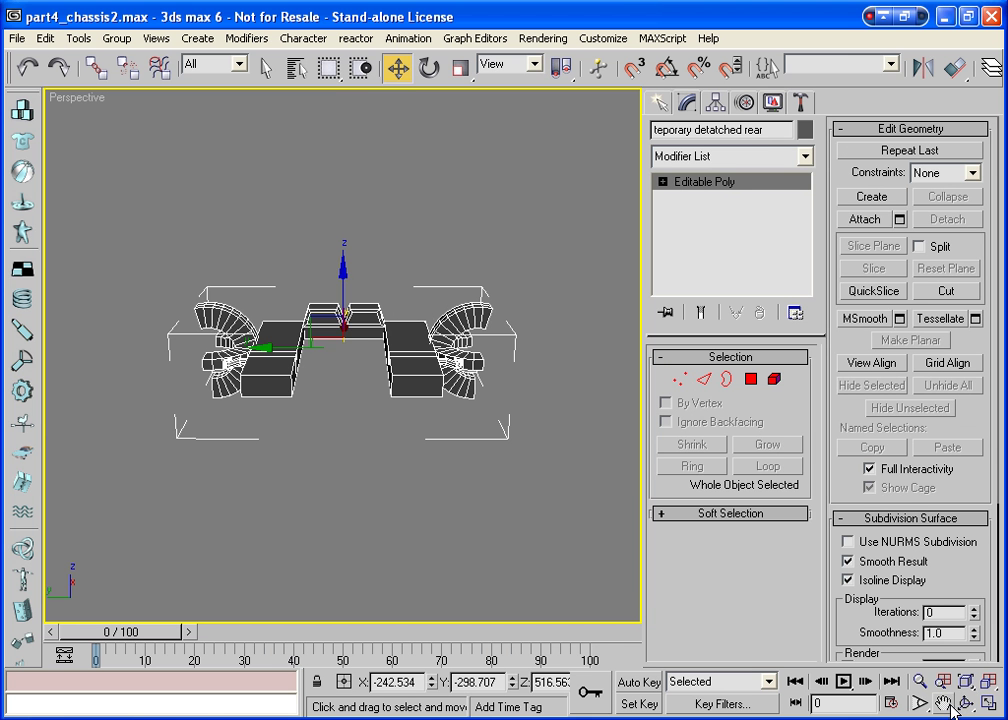
click(962, 705)
drag(421, 439, 378, 358)
scroll(420, 340, up, 10)
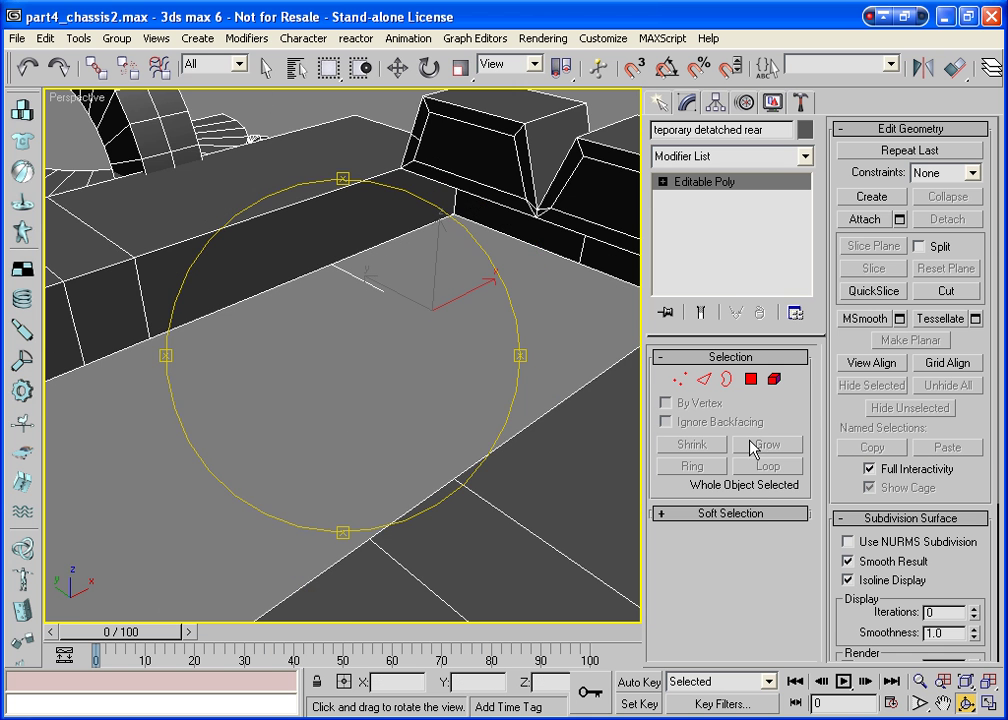
key(ctrl+p)
drag(580, 346, 459, 374)
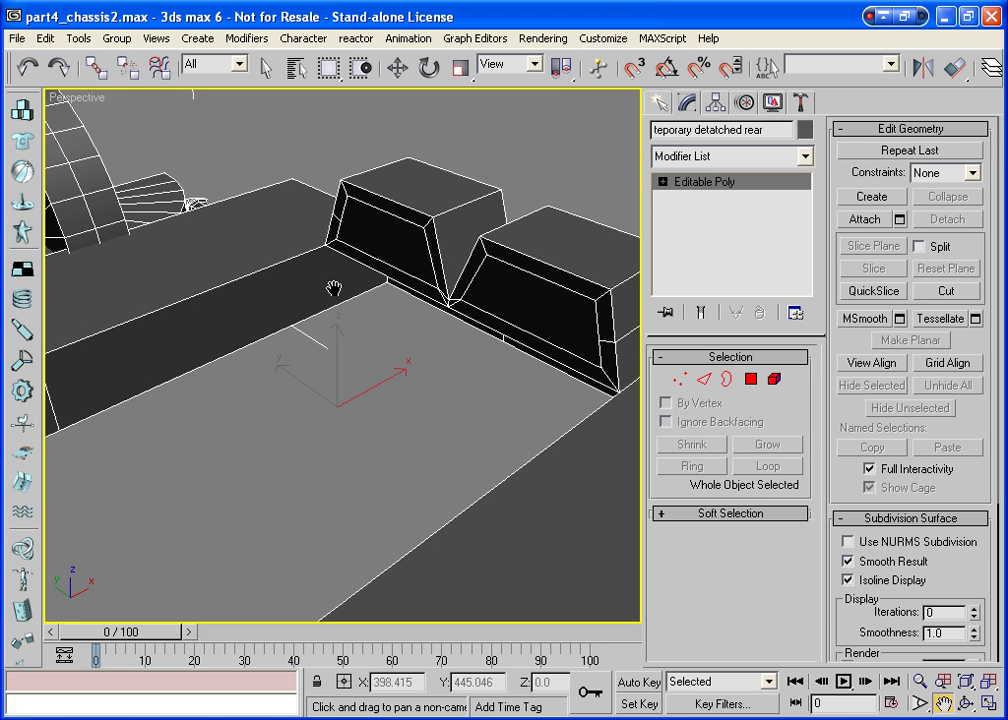
click(751, 379)
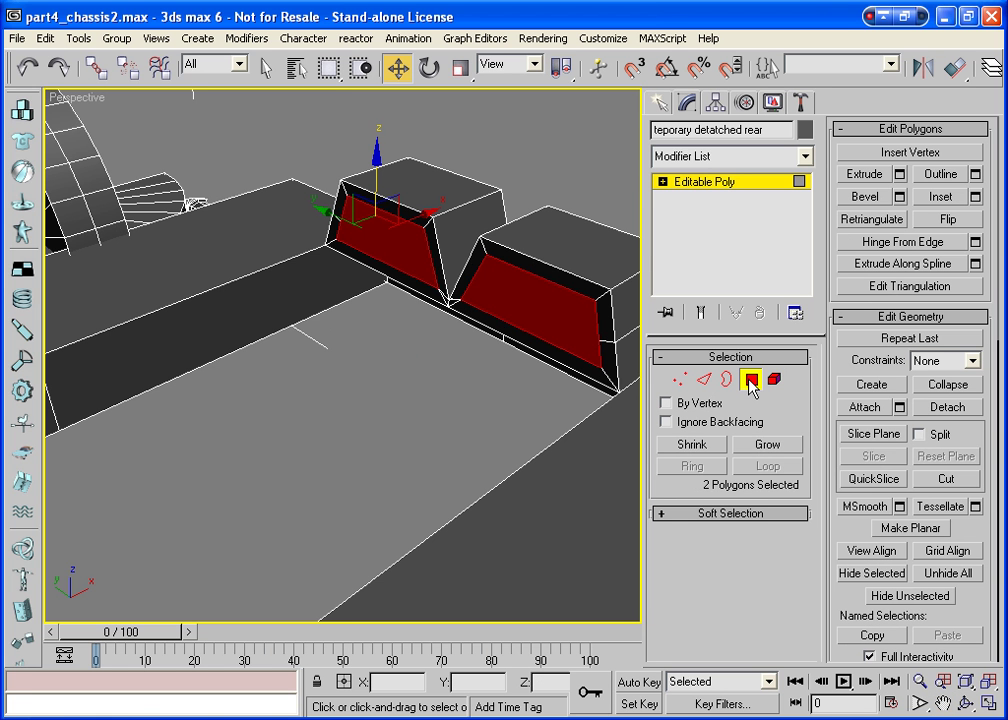
click(899, 173)
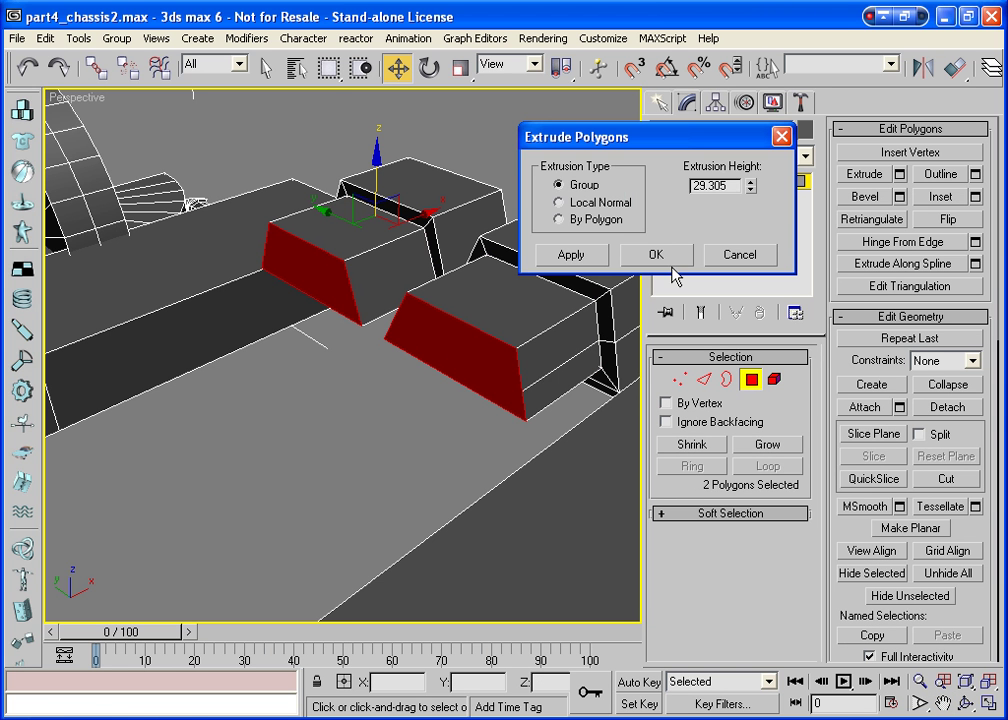
click(656, 256)
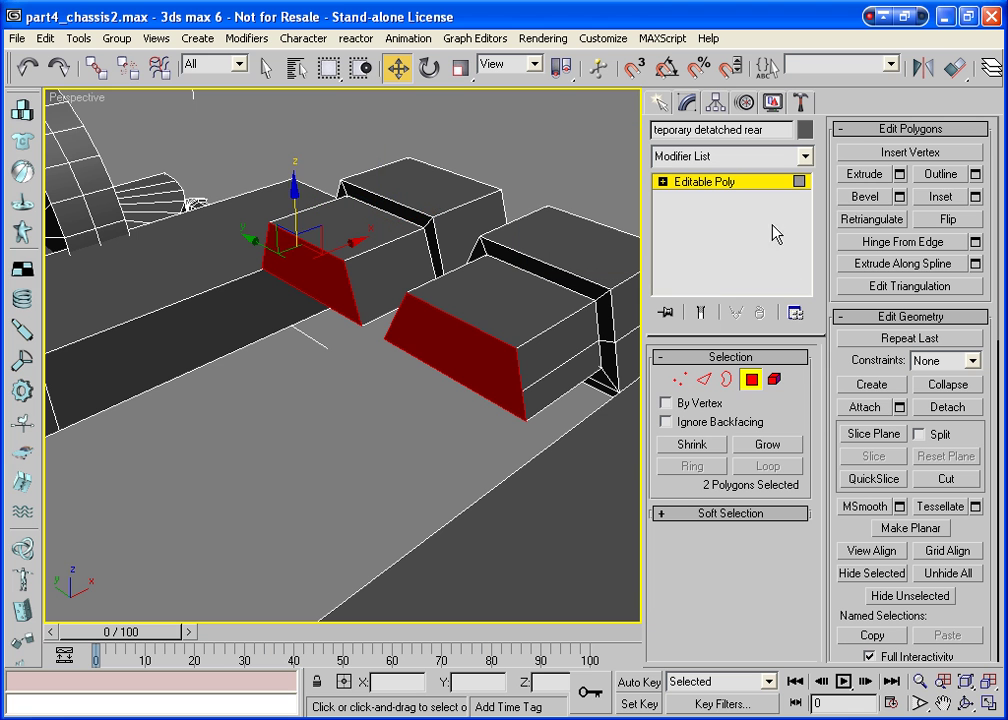
Inset the two extruded end faces slightly and extrude them inward to form recesses.
click(938, 197)
drag(463, 338, 466, 354)
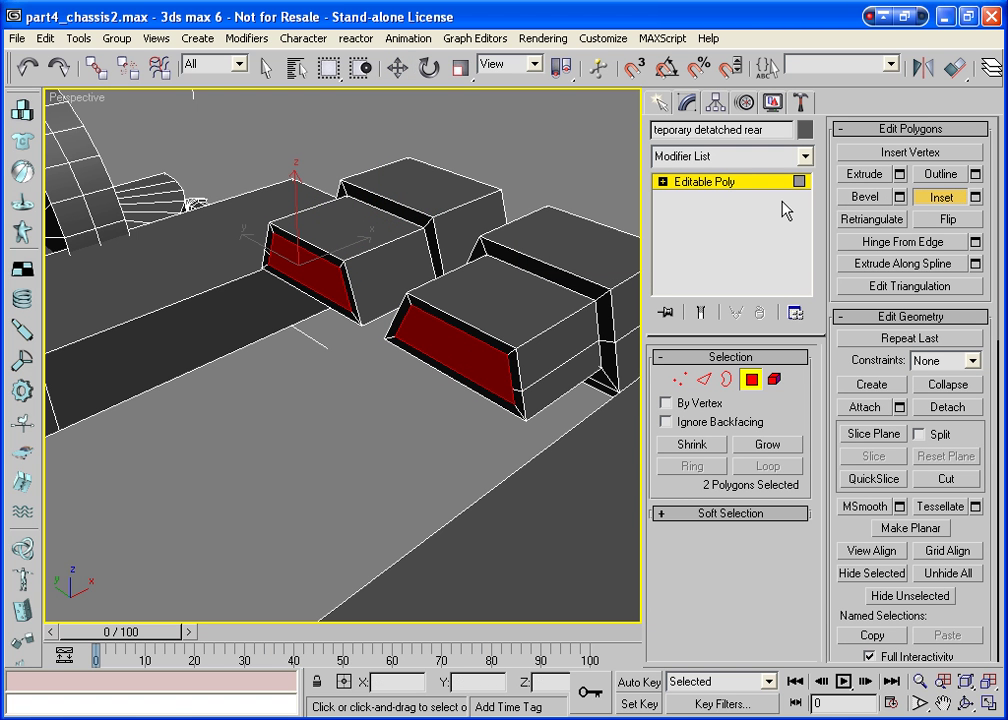
click(868, 176)
drag(463, 355, 468, 382)
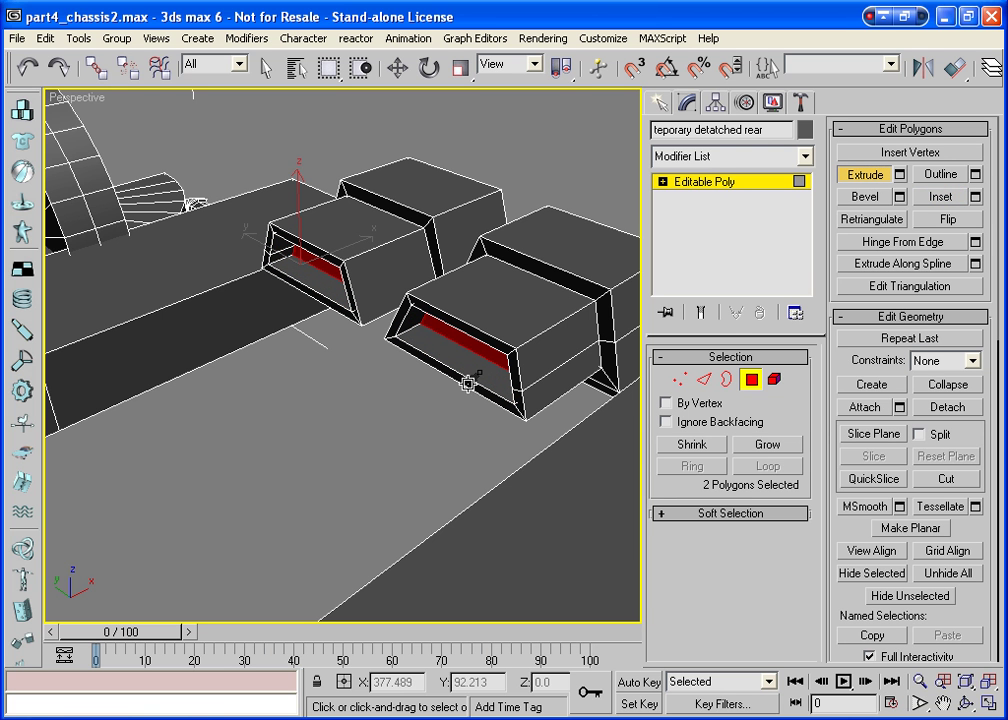
Select four vertices at the back of the two recesses from a wireframe side view.
click(966, 705)
drag(310, 300, 263, 254)
drag(380, 303, 387, 299)
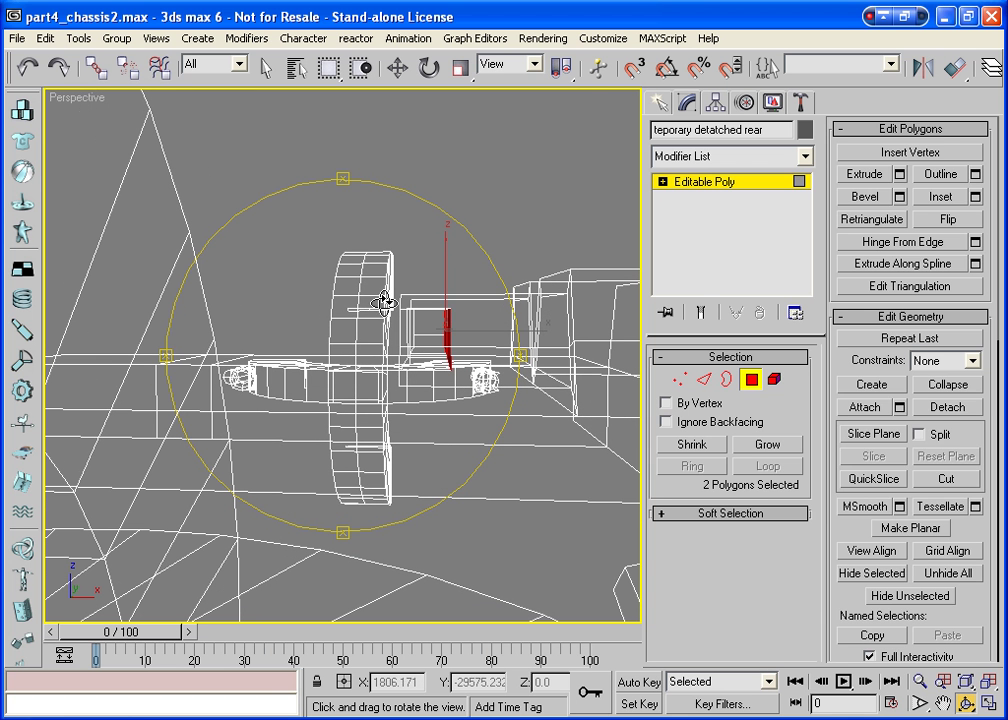
click(704, 378)
right_click(511, 371)
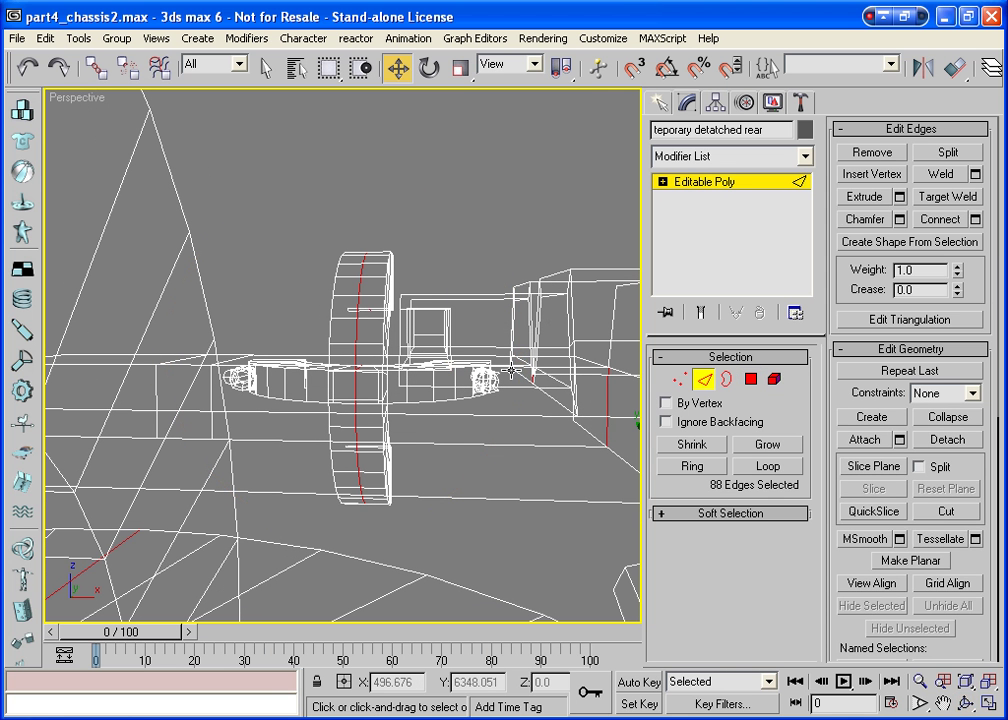
click(680, 378)
drag(445, 315, 539, 325)
click(680, 378)
Target-weld the stray vertex on the outer wall of each recess onto the lower inner corner of that recess.
key(F3)
click(966, 703)
mouse_move(470, 388)
mouse_down()
mouse_move(433, 368)
mouse_move(522, 358)
mouse_move(625, 378)
mouse_move(668, 403)
mouse_move(743, 385)
mouse_move(738, 354)
mouse_move(533, 378)
mouse_move(522, 358)
mouse_move(373, 364)
mouse_move(423, 370)
mouse_move(320, 360)
mouse_move(443, 360)
mouse_up()
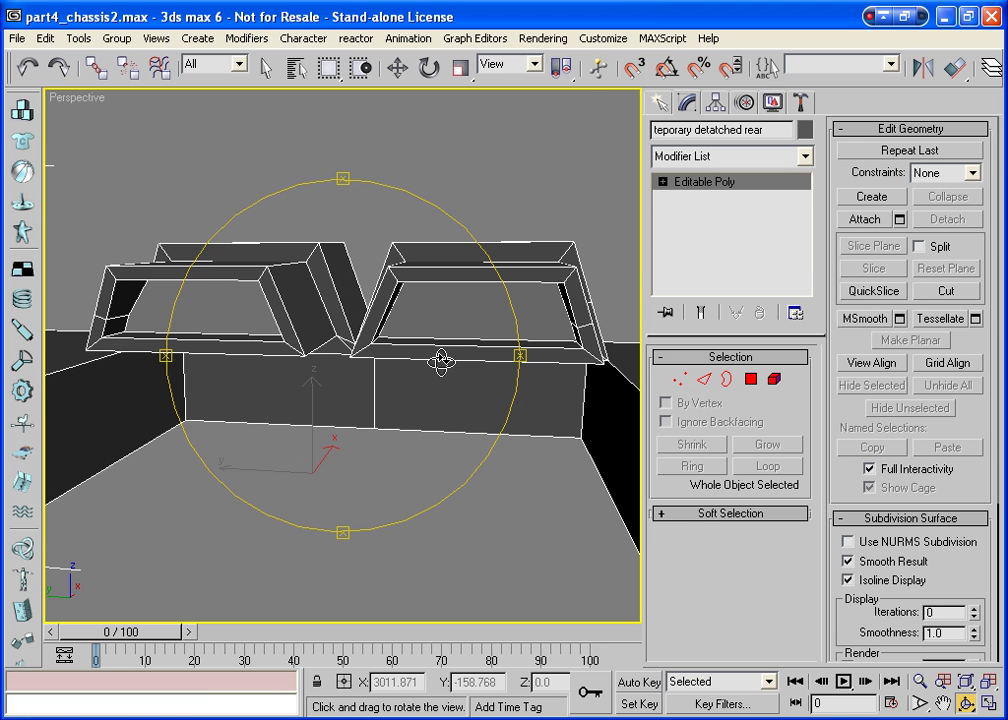
click(949, 294)
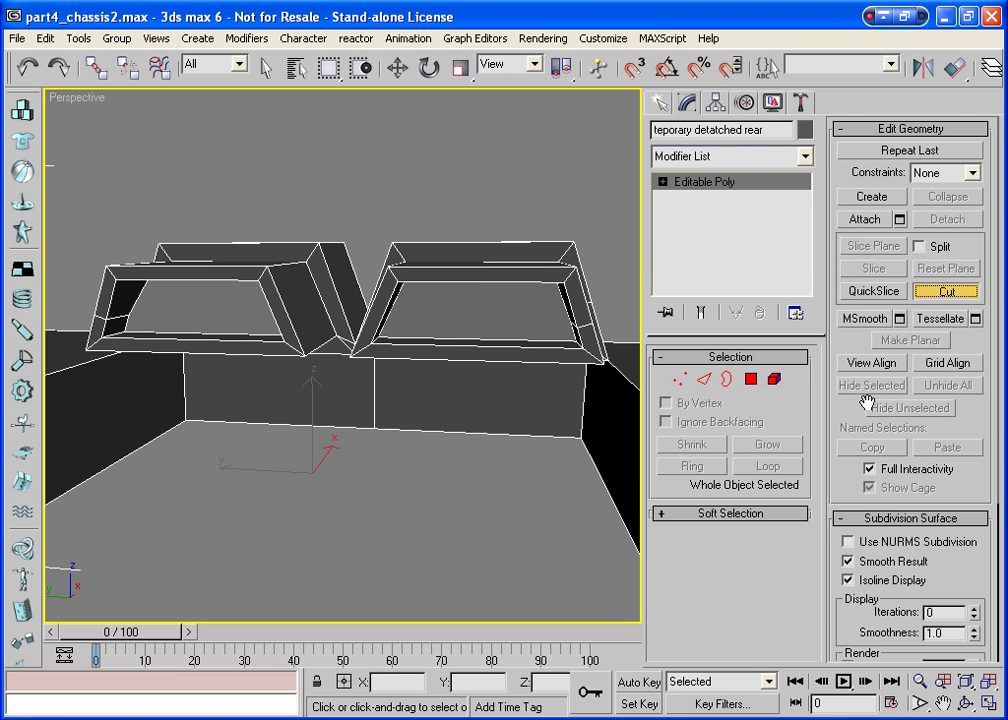
click(680, 379)
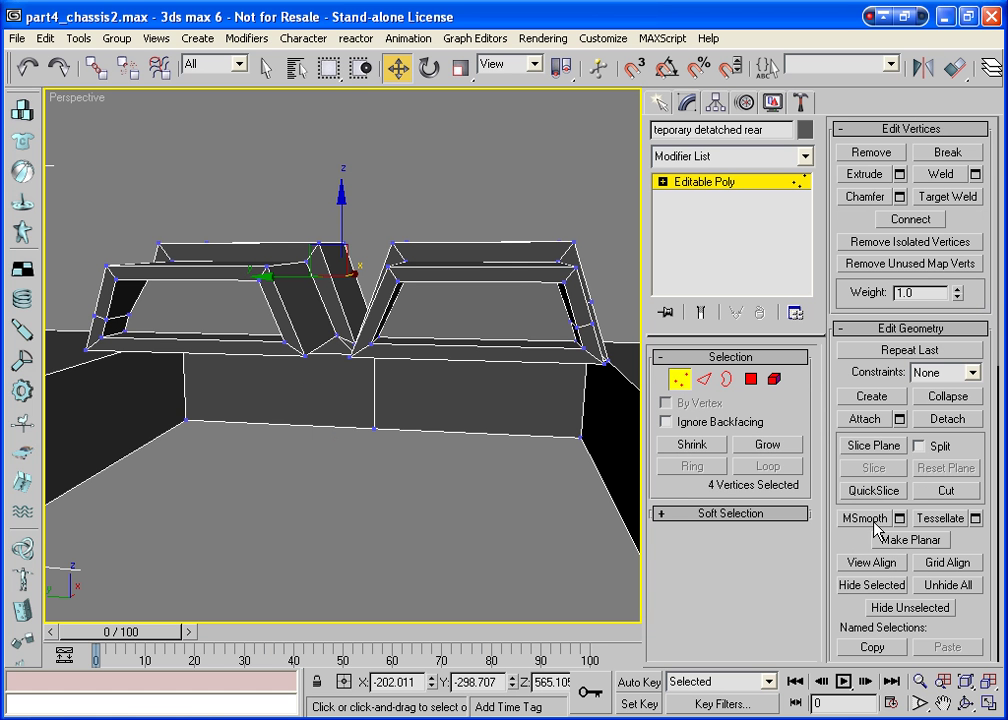
click(932, 197)
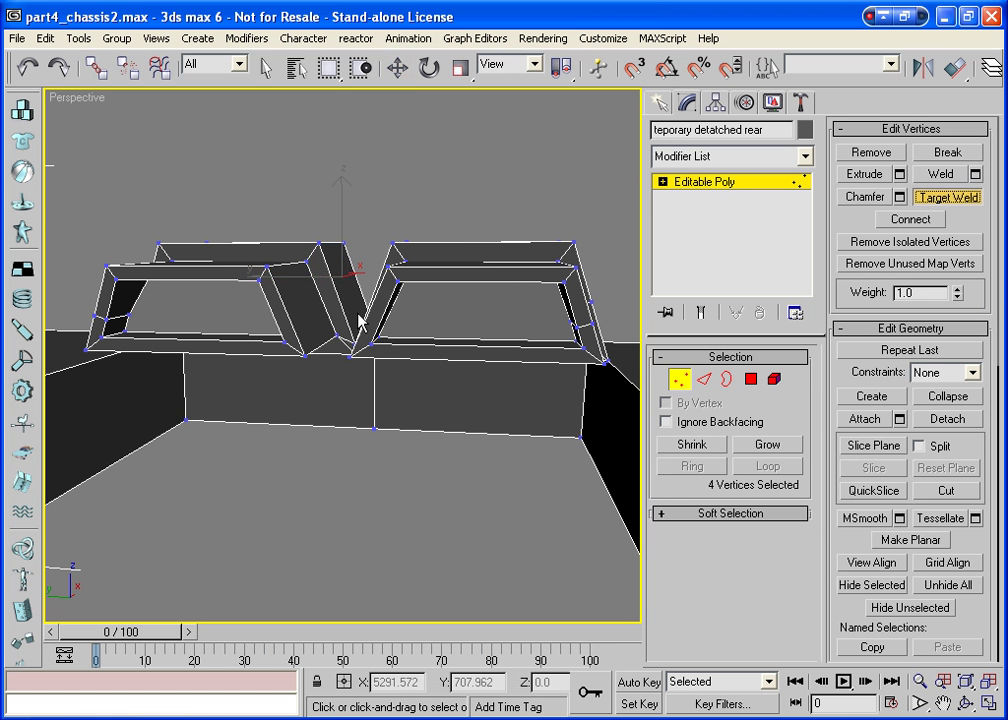
click(128, 313)
click(127, 330)
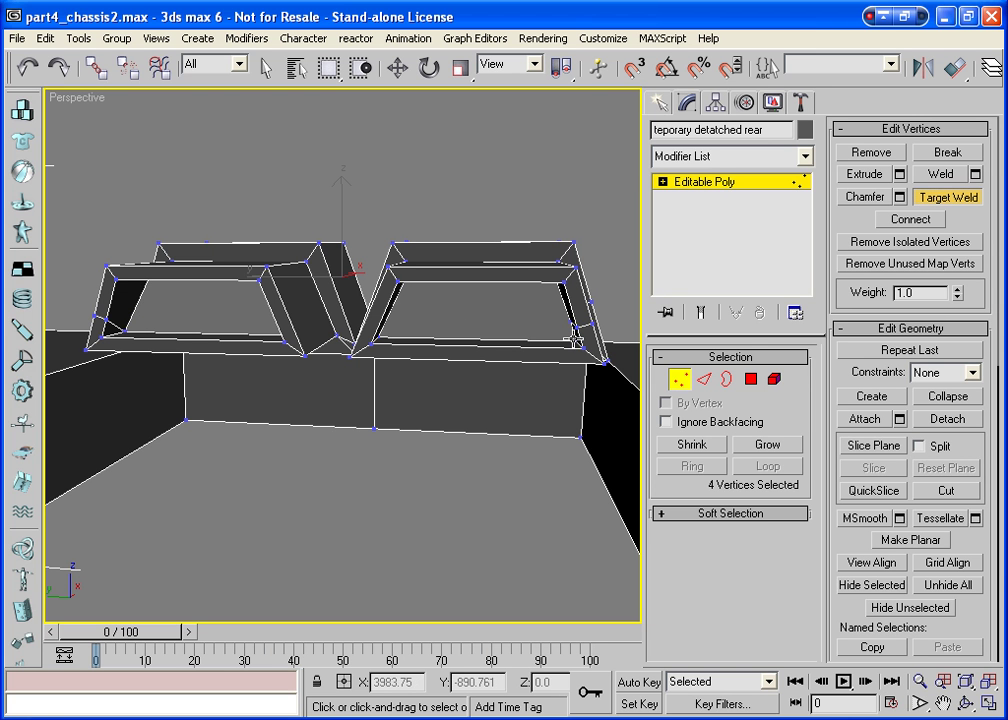
click(925, 197)
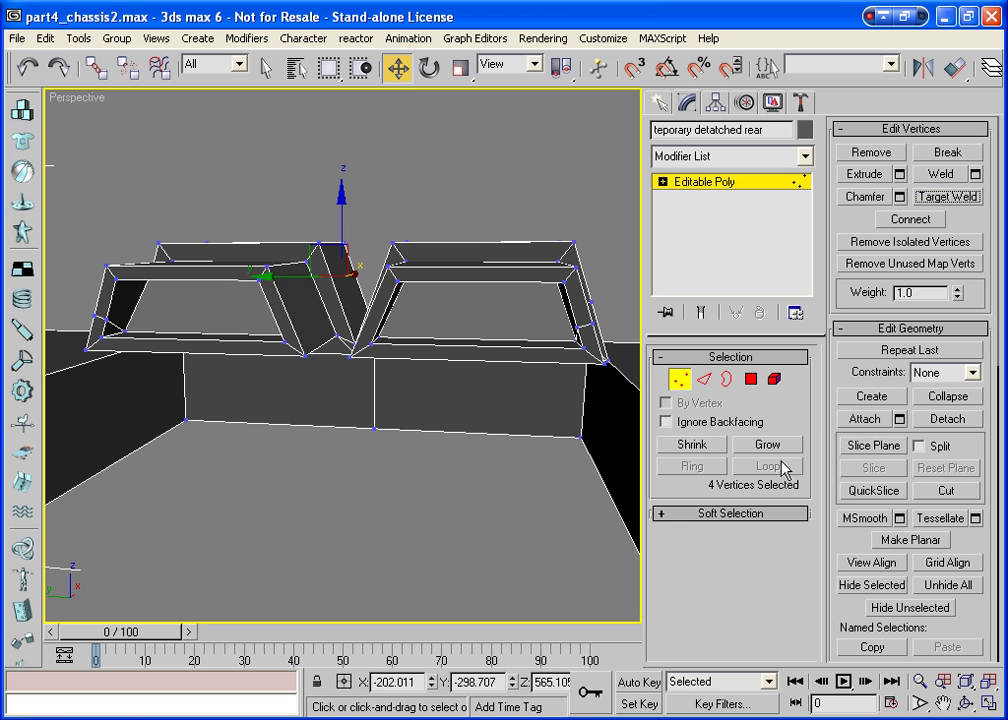
Region-select all polygons on the +Y half of the detached rear, up to the centre line, from an overhead view.
key(ctrl+r)
drag(551, 400, 513, 302)
drag(412, 333, 340, 367)
click(968, 680)
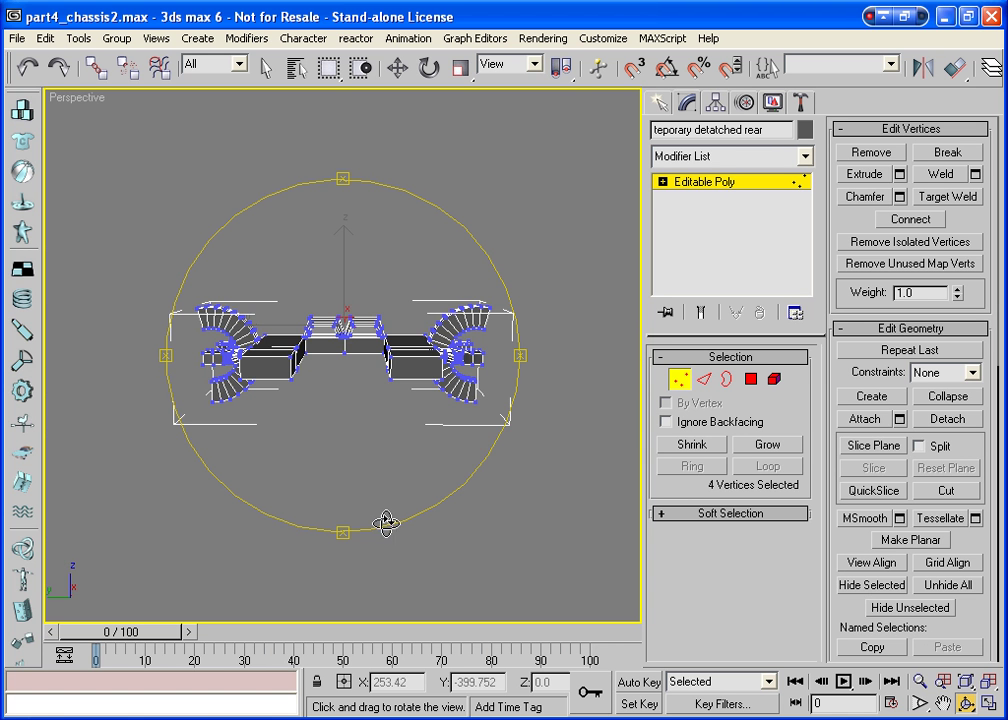
drag(365, 483, 355, 515)
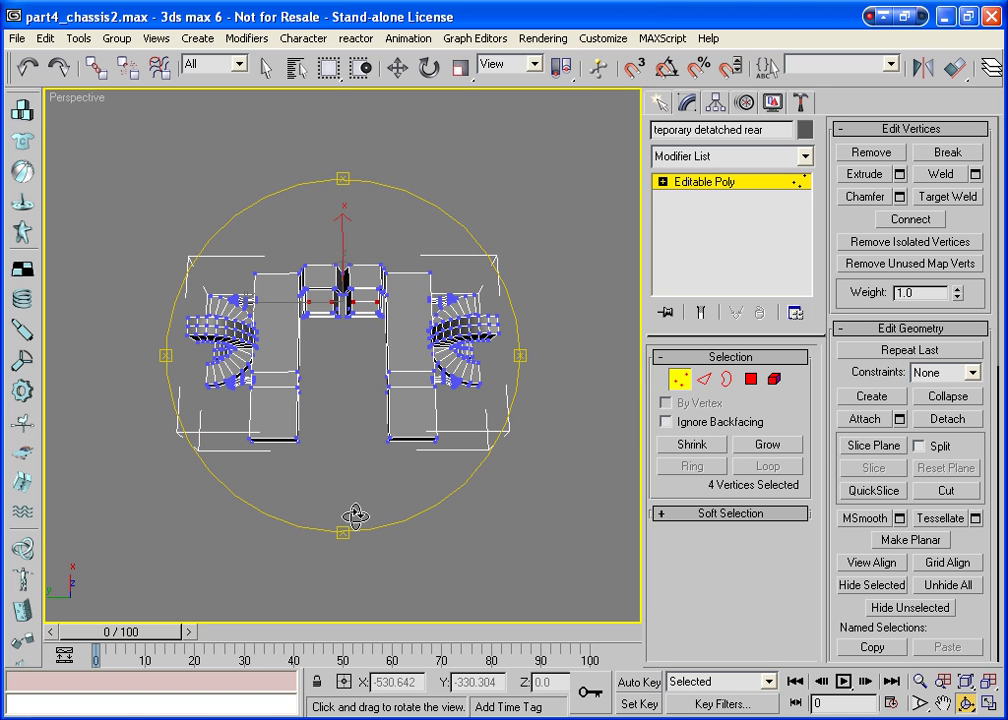
click(757, 381)
drag(130, 189, 344, 581)
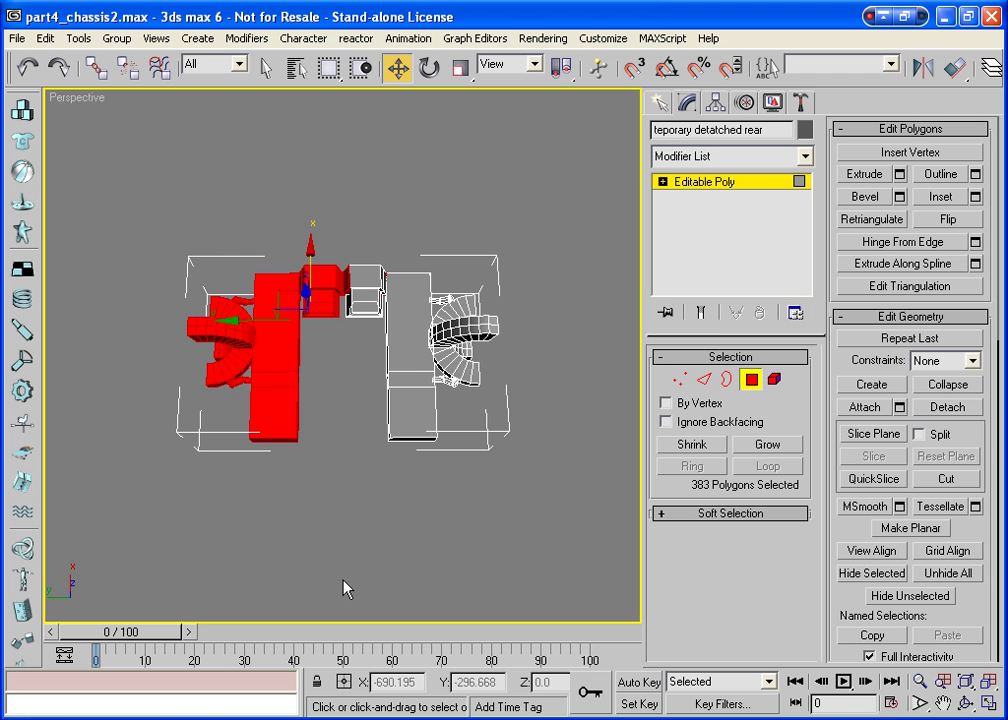
drag(130, 171, 343, 541)
scroll(353, 288, up, 5)
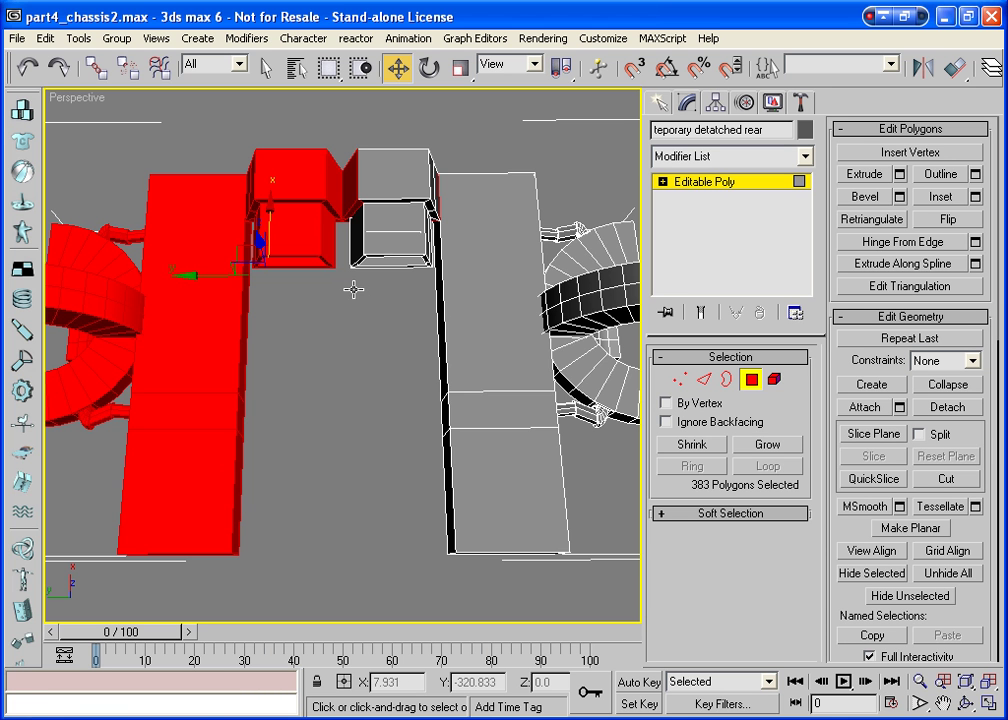
Deselect the polygons of the opposite recessed block that the region selection caught across the centre line, checking from above and behind.
alt+click(357, 166)
alt+click(354, 208)
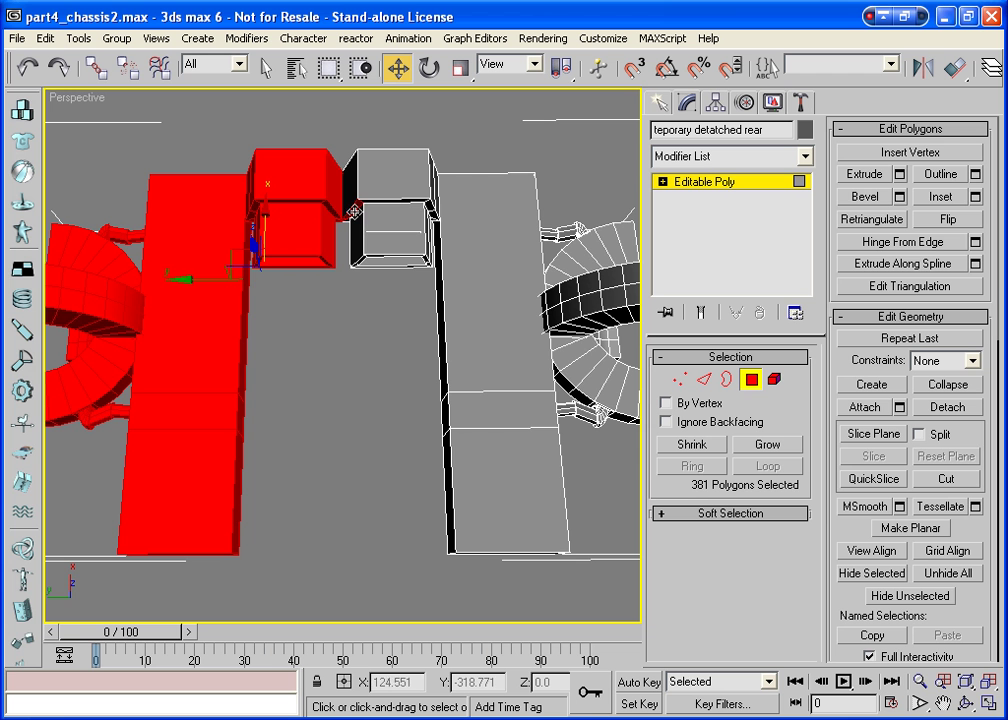
alt+click(352, 211)
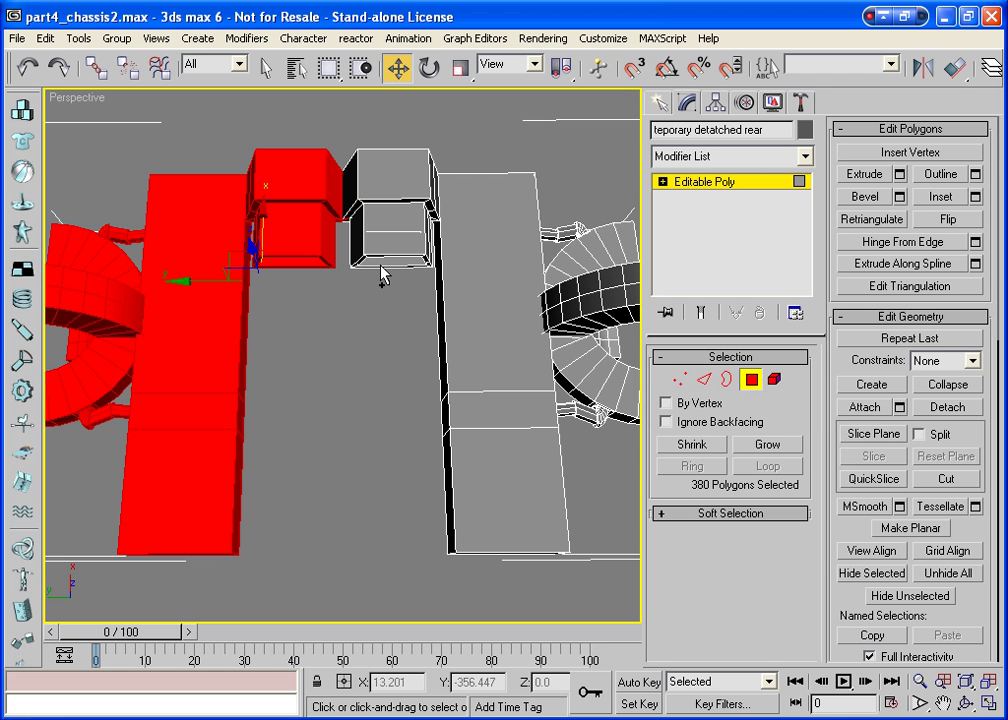
click(975, 707)
drag(394, 387, 362, 94)
click(397, 67)
alt+click(407, 478)
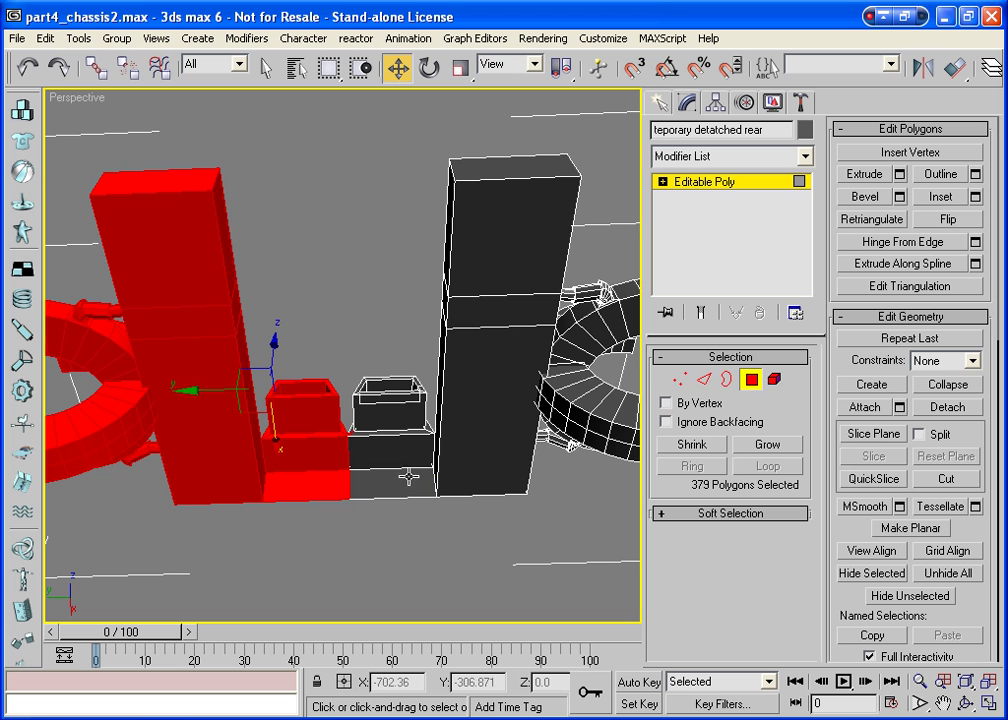
Deselect the last stray polygon beside the centre line, delete the selected half with its isolated vertices, and leave polygon editing.
click(968, 707)
drag(400, 322, 356, 262)
key(w)
alt+click(302, 128)
key(Delete)
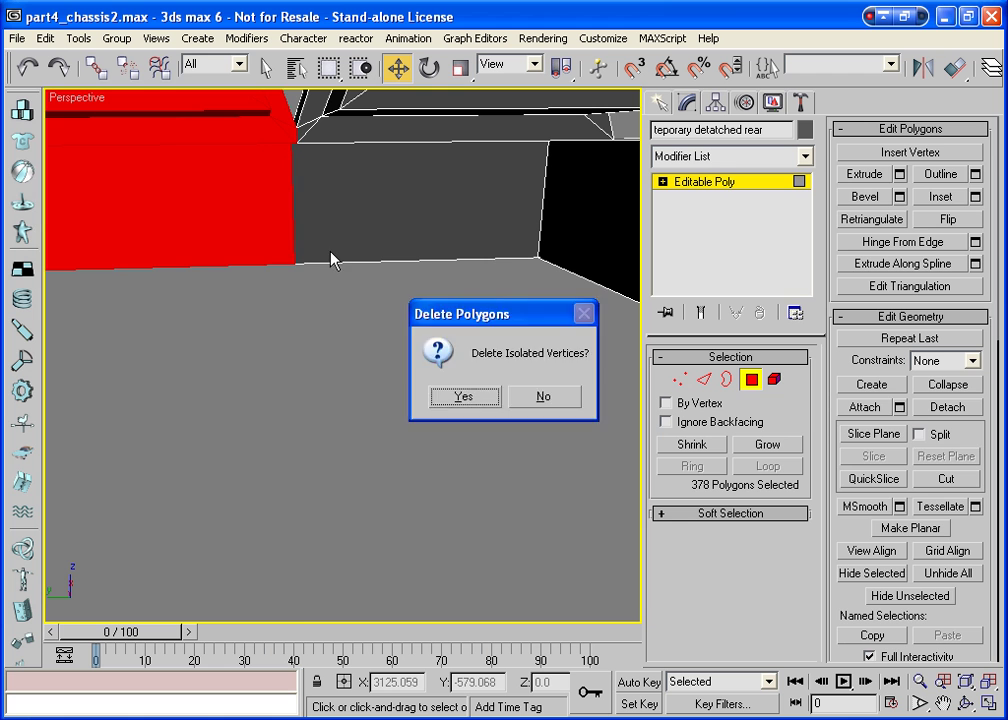
key(Return)
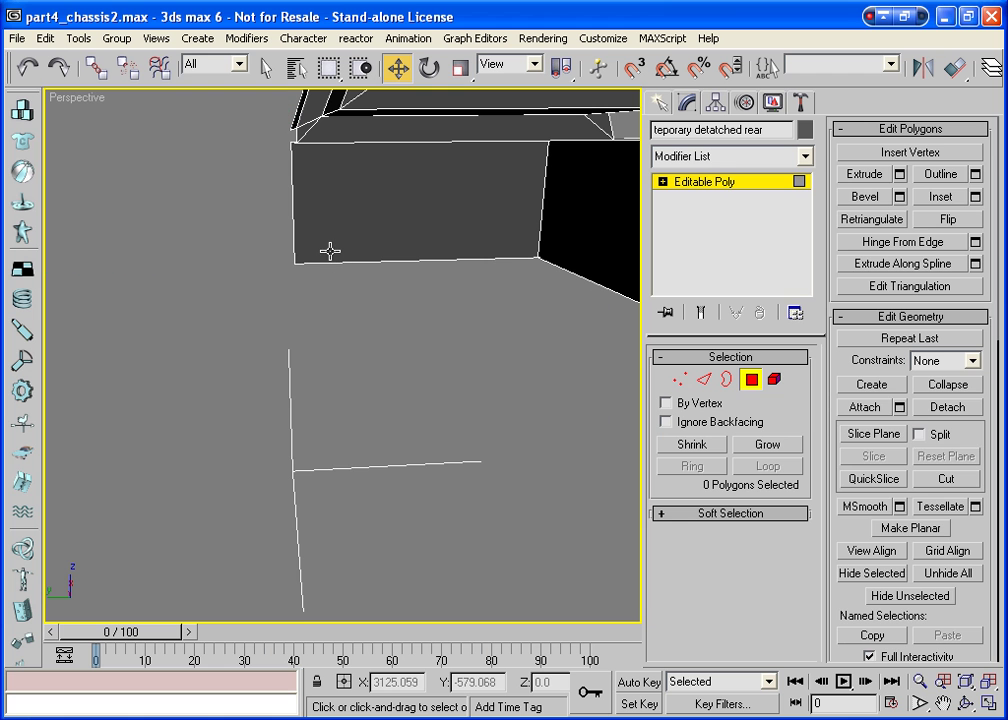
click(751, 379)
key(z)
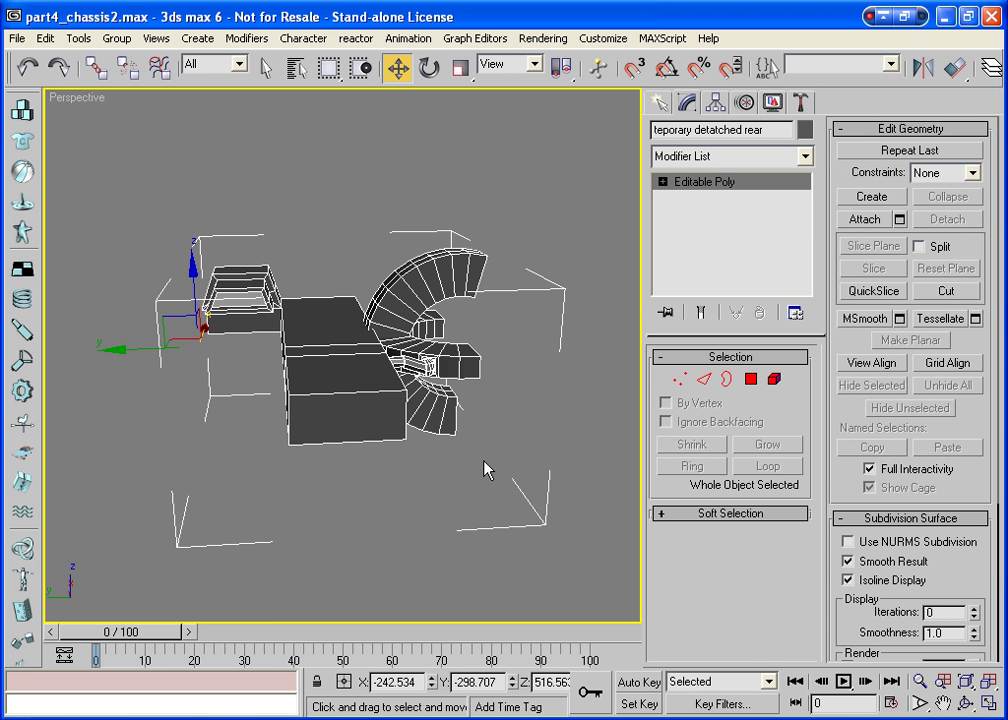
Cut a vertical edge down the outer side face of the long beam, just beyond the small end connector.
key(ctrl+r)
drag(465, 408, 149, 331)
scroll(118, 261, up, 2)
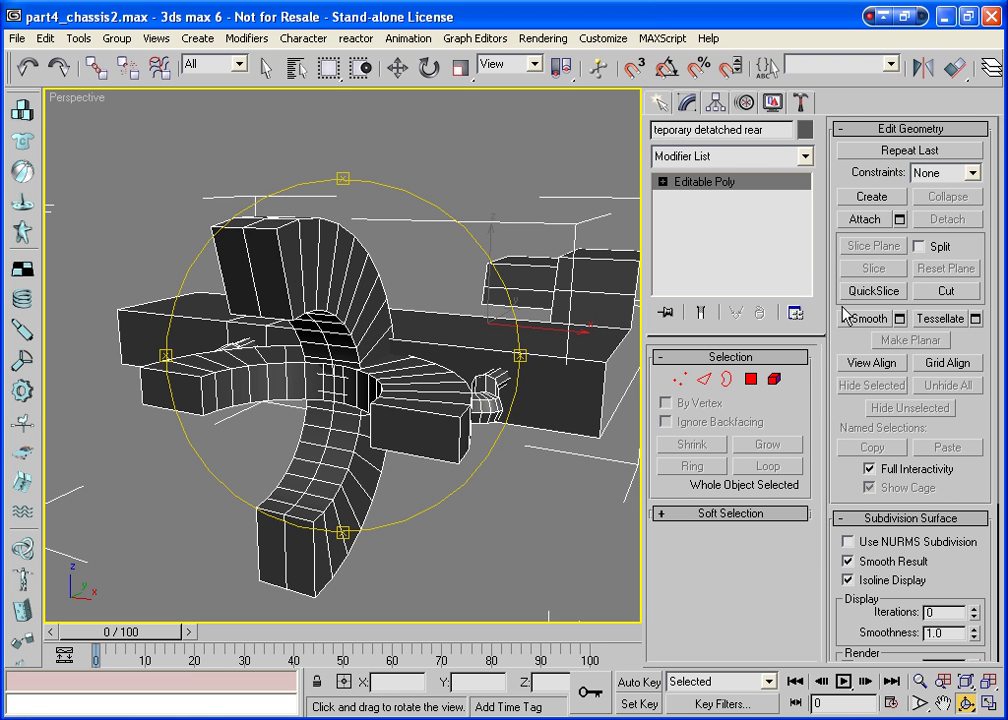
click(940, 292)
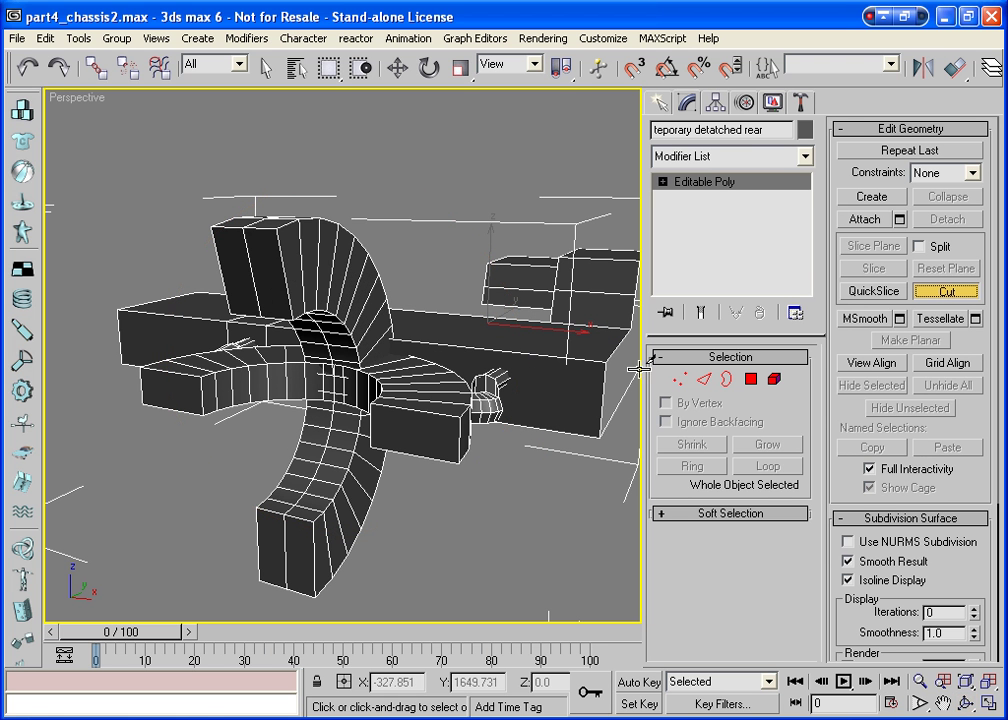
click(521, 354)
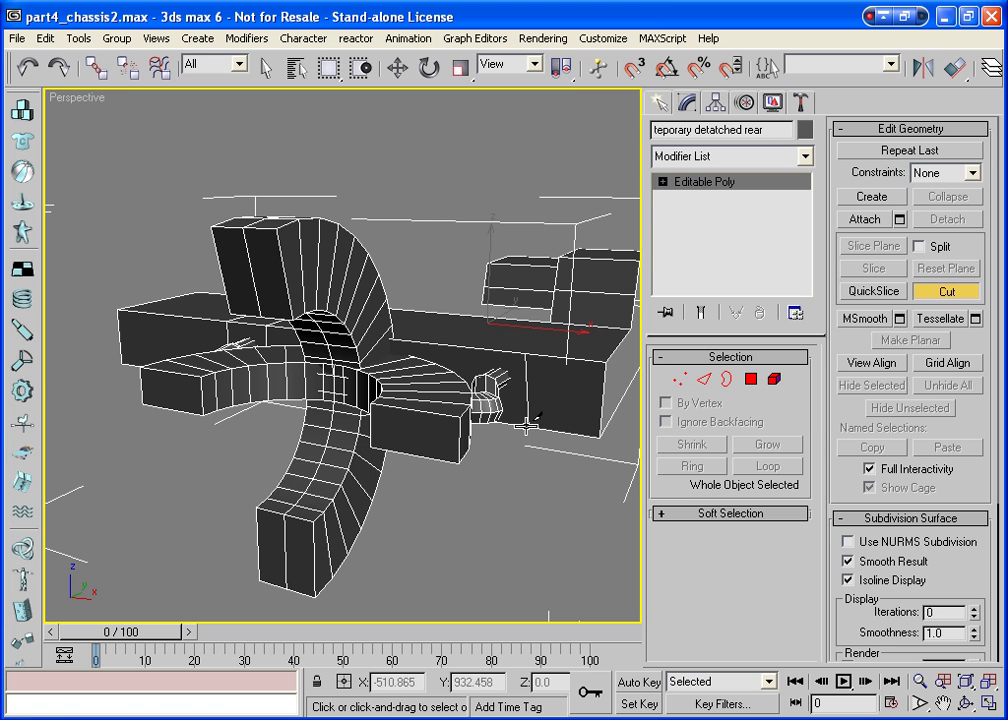
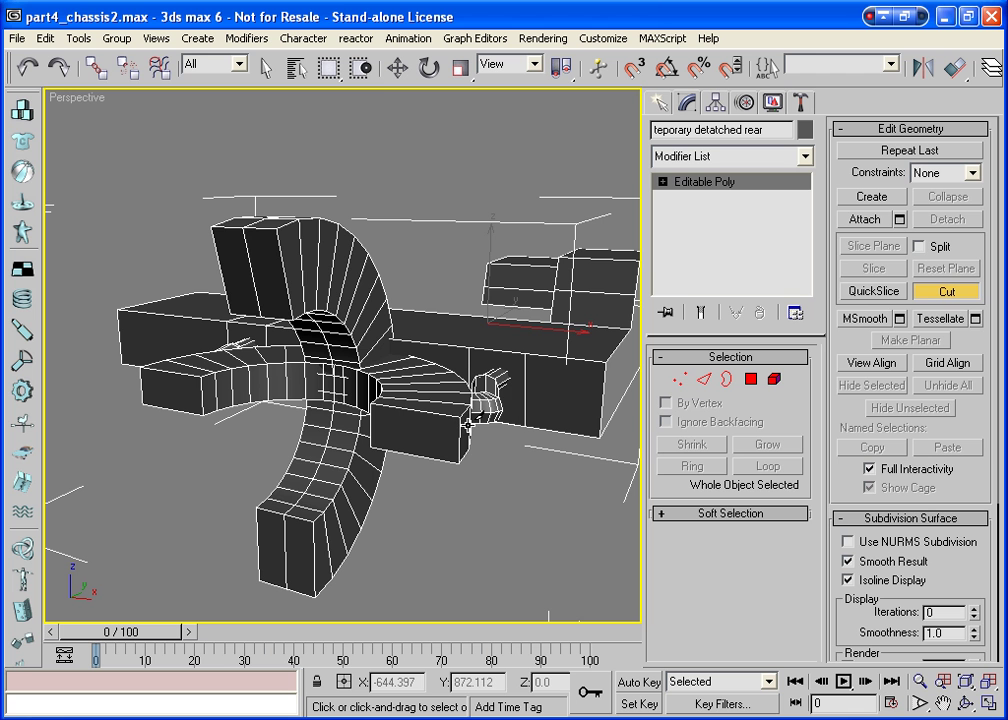
Select the two side-face polygons of the long beam around the small connectors and inset both slightly.
key(w)
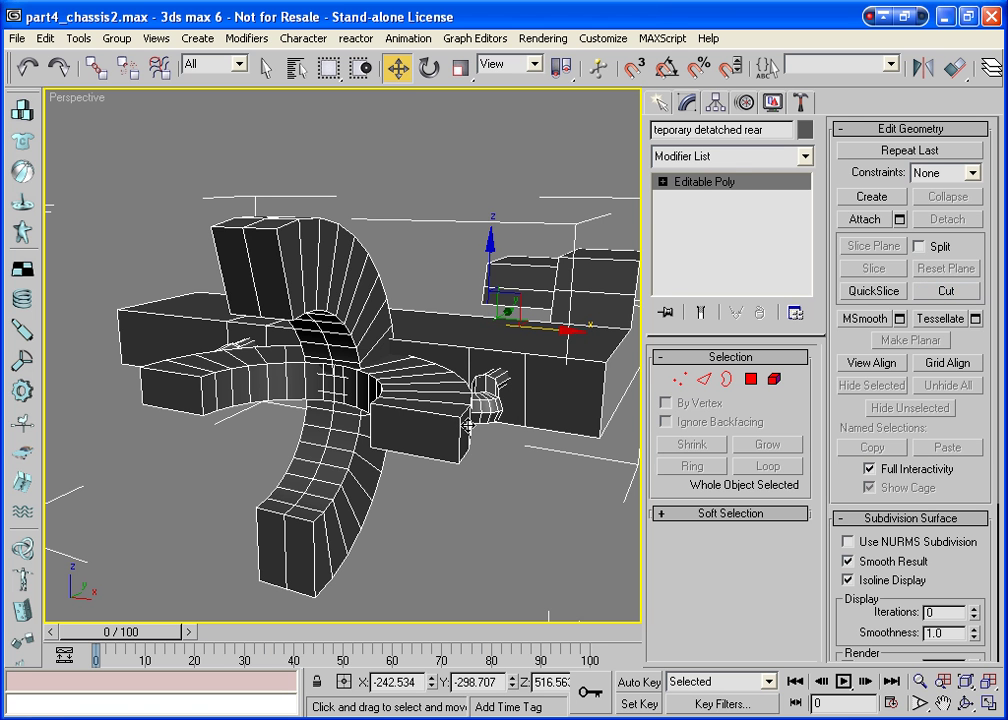
click(751, 382)
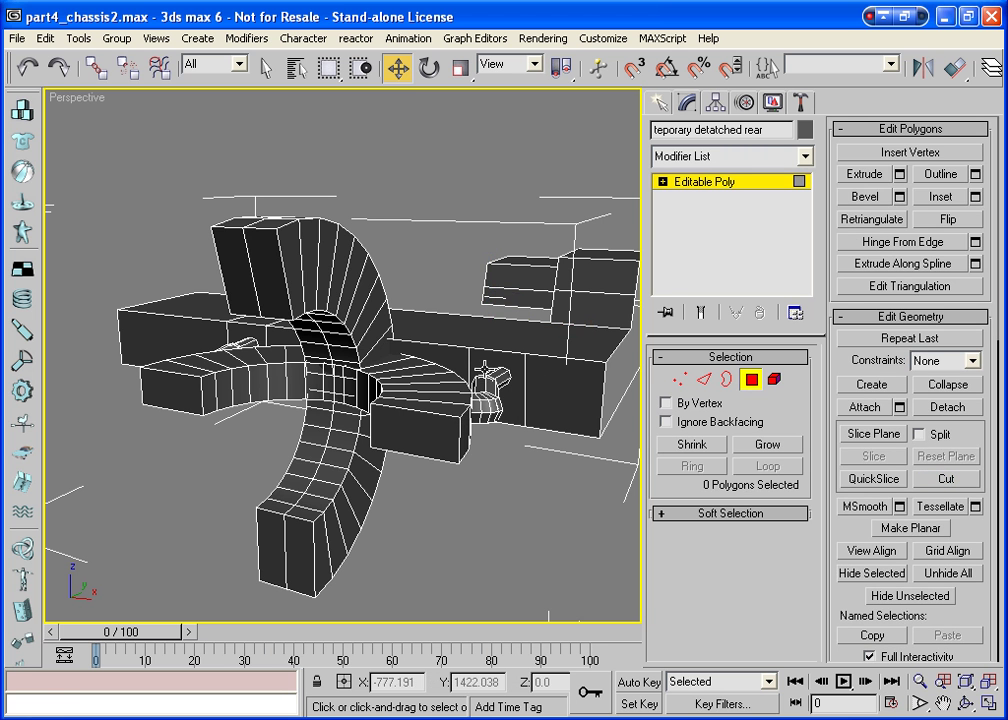
key(ctrl+s)
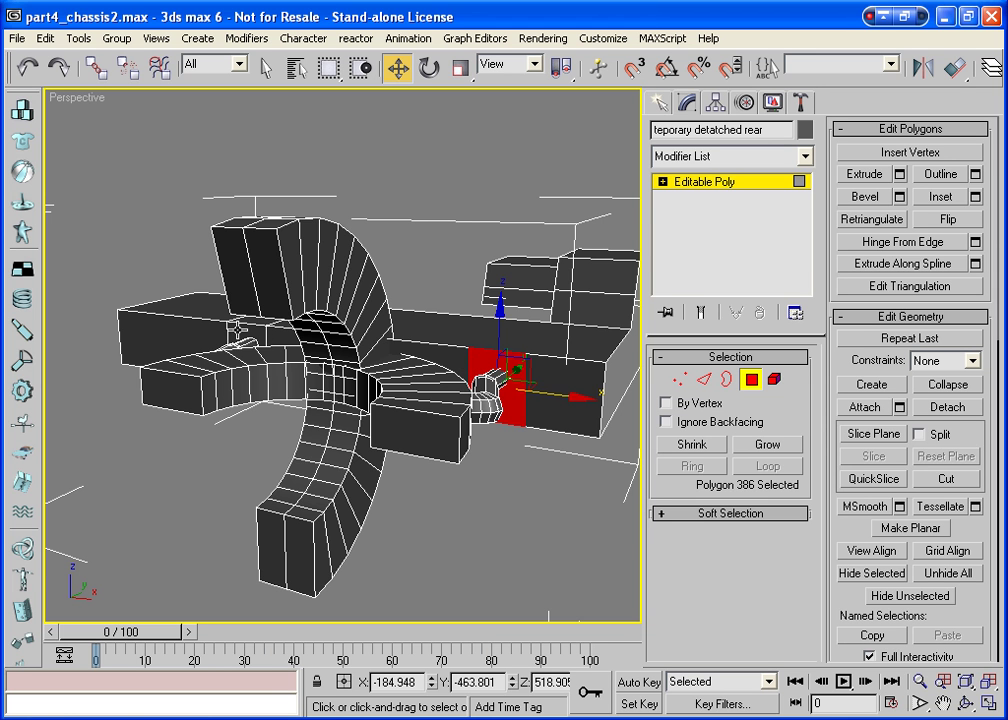
ctrl+click(237, 330)
click(941, 197)
drag(515, 380, 515, 389)
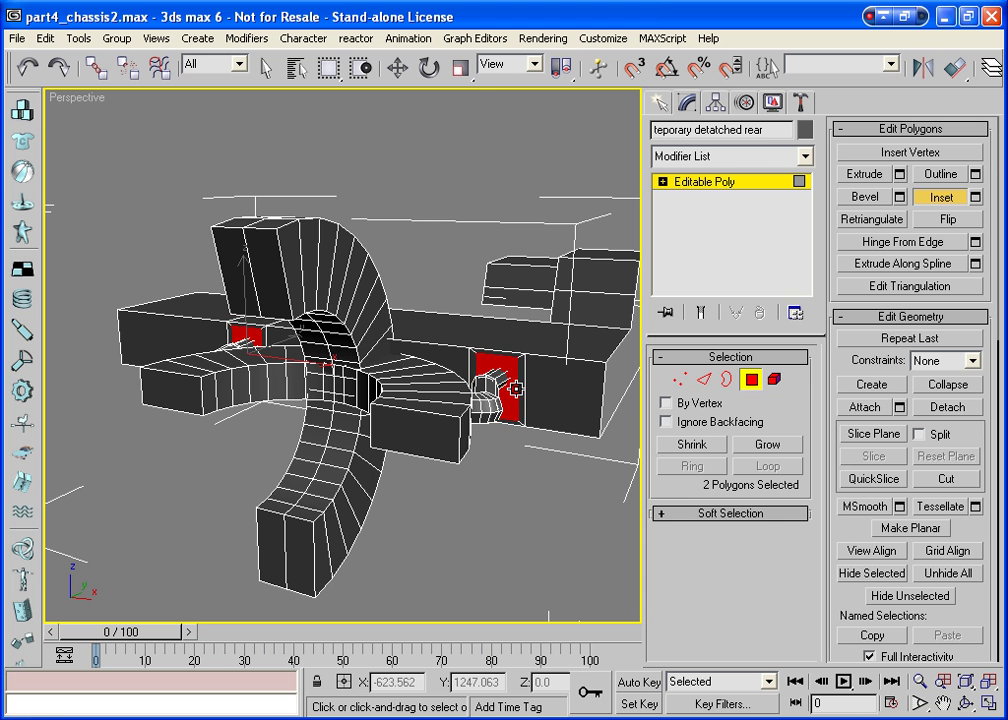
Scale the two inset polygons to 62% along Z and move them slightly up around the connectors.
click(461, 68)
drag(243, 205, 243, 325)
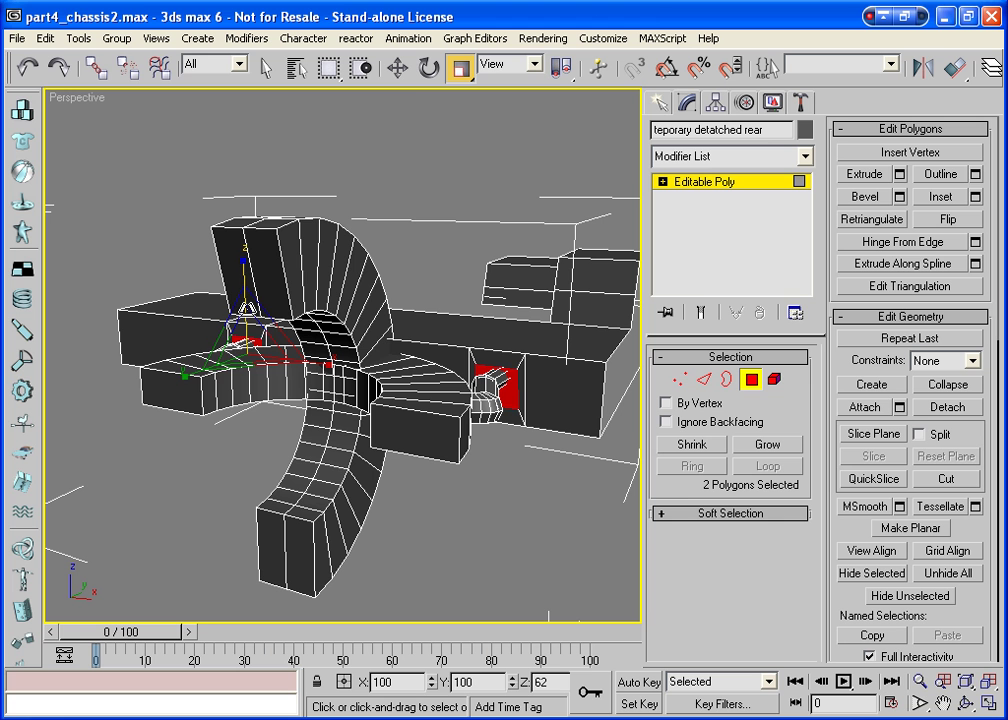
click(398, 68)
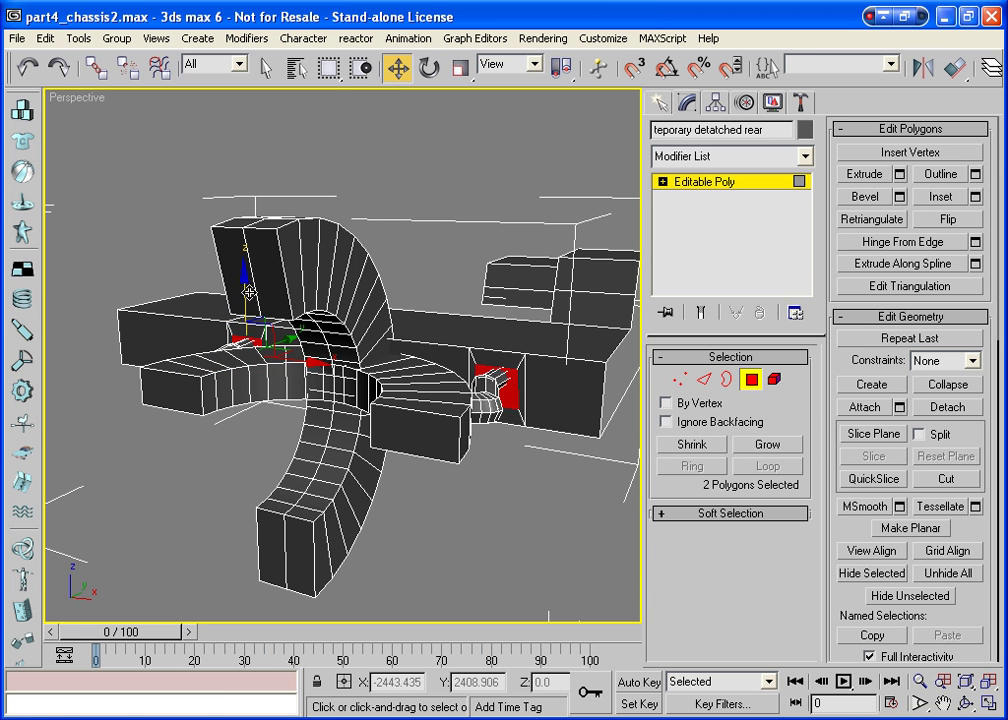
drag(249, 290, 249, 285)
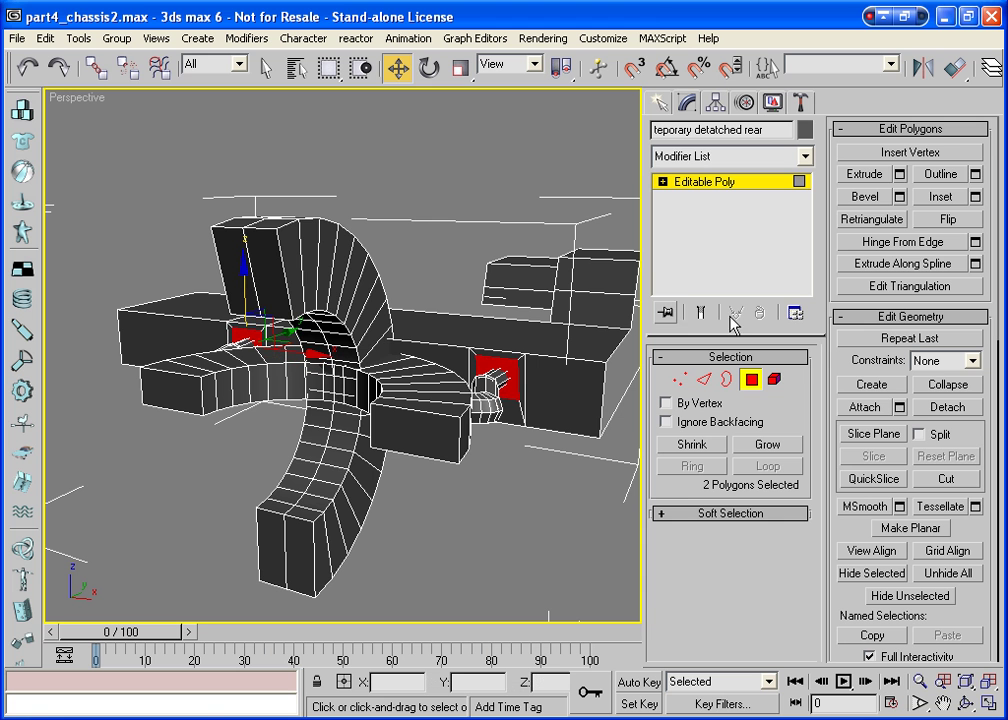
Extrude the two polygons as a group by -9.052, and extrude them again with a height of 0.001.
click(899, 174)
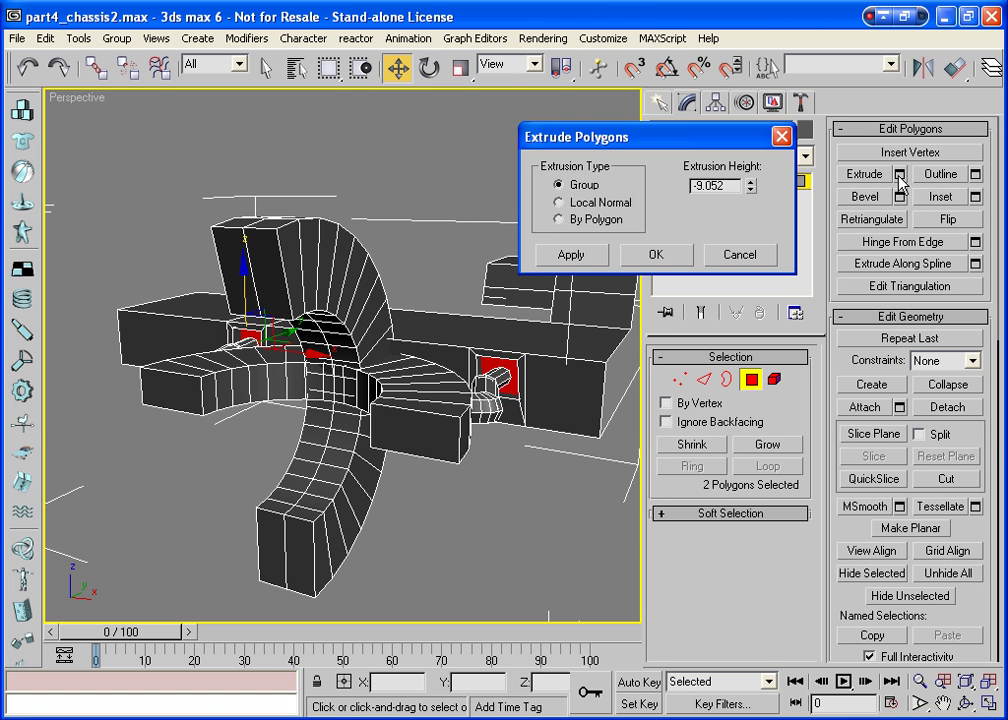
click(666, 258)
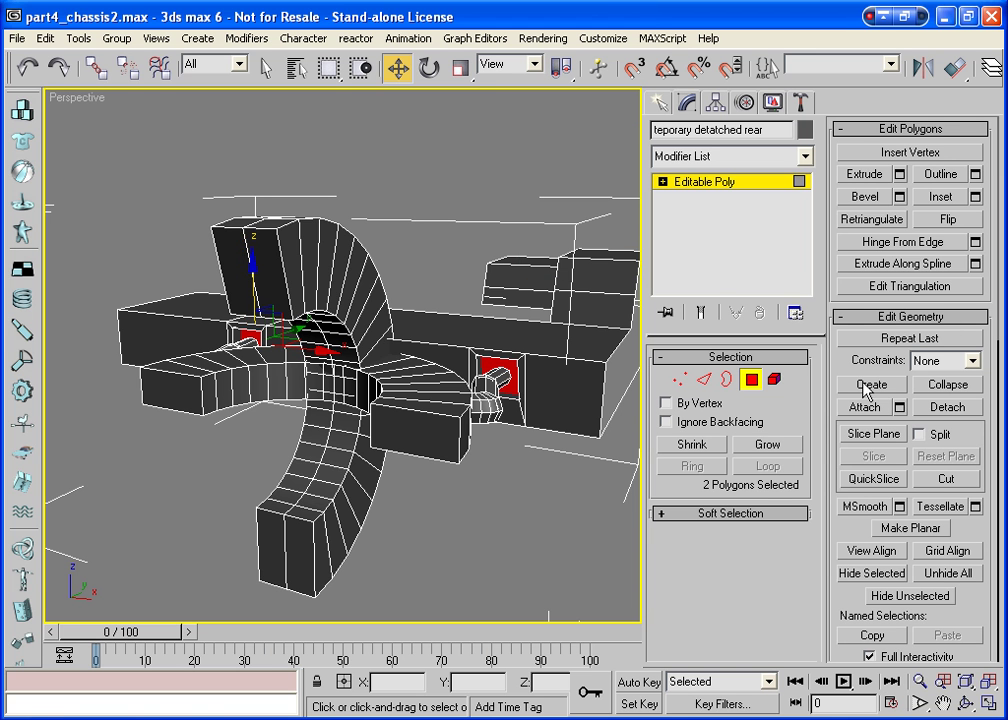
click(899, 174)
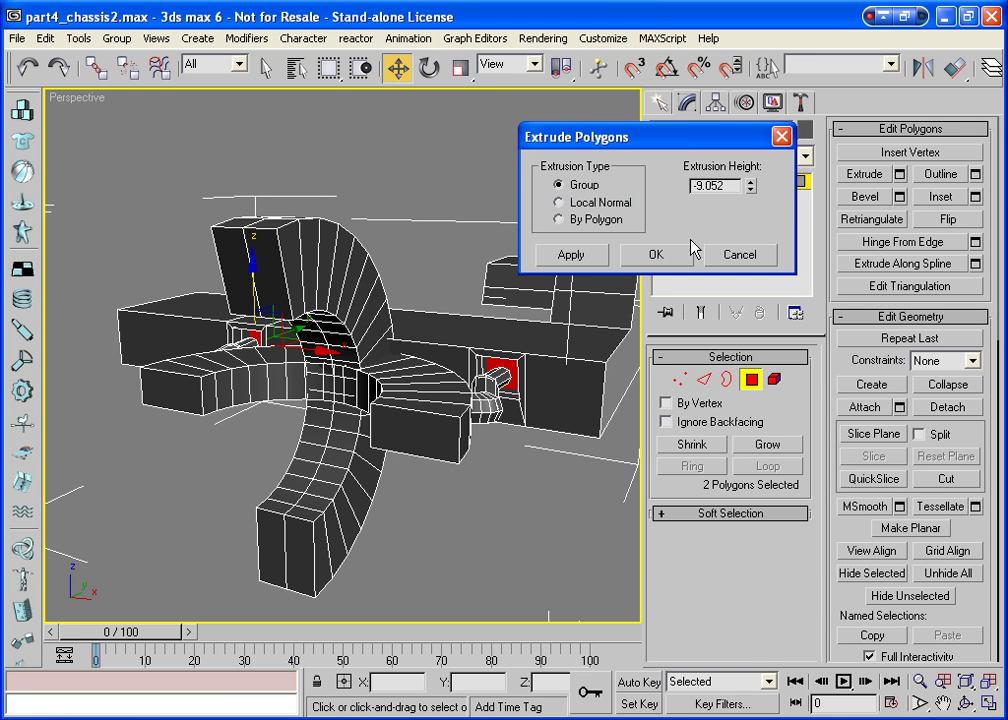
drag(735, 186, 665, 181)
text(0.001)
click(668, 258)
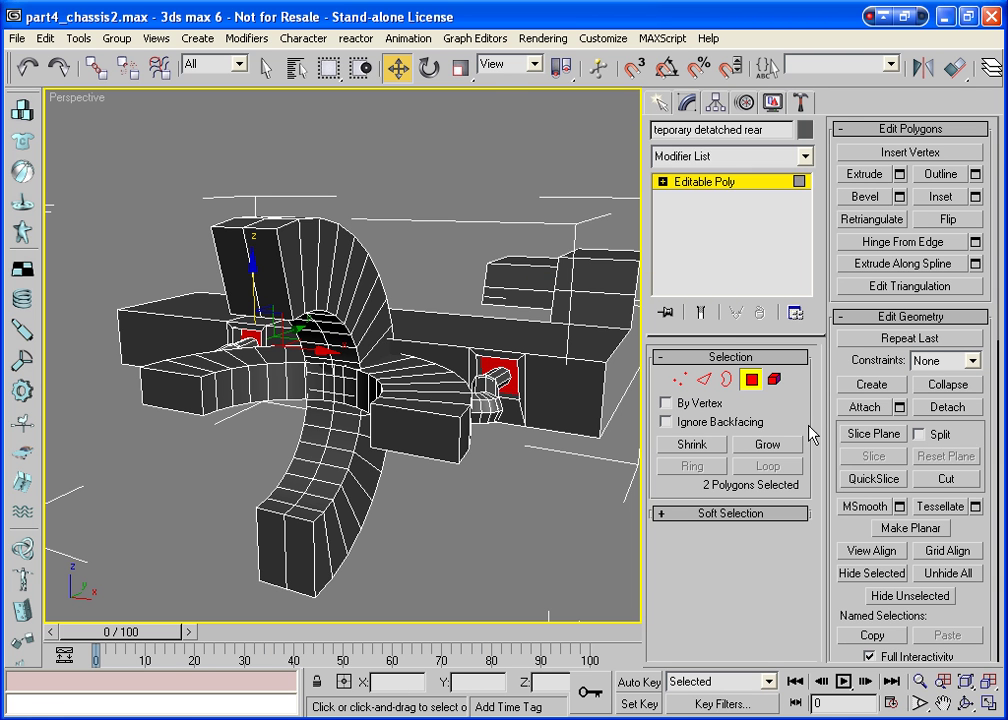
Apply MSmooth to the two recessed polygons and extrude the resulting rounded faces outward around the connectors.
click(872, 507)
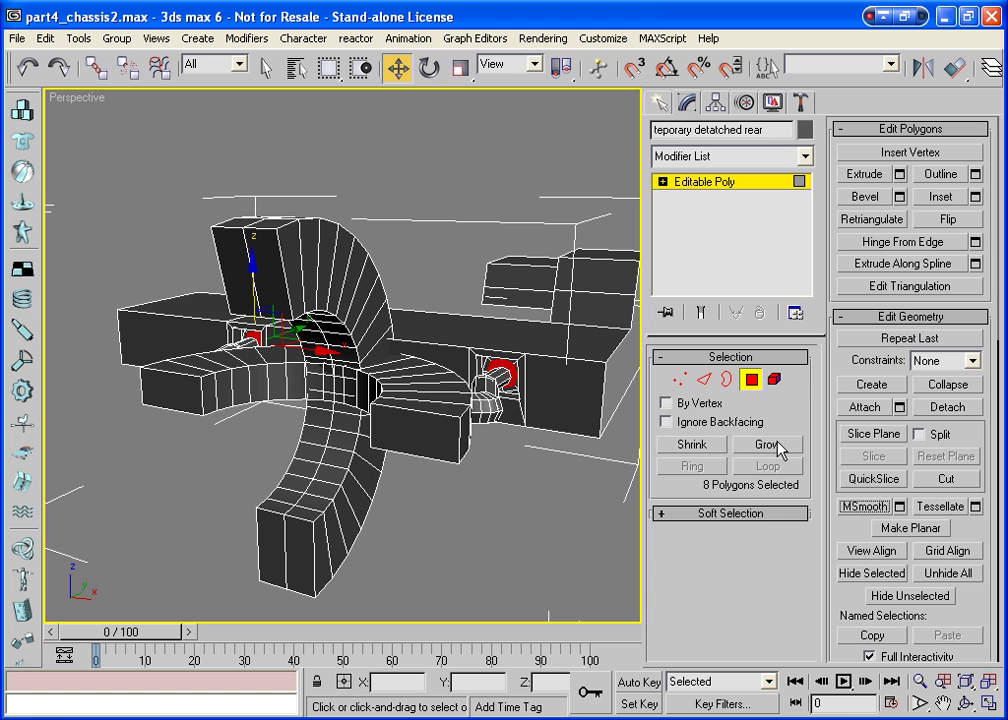
click(863, 174)
drag(512, 376, 519, 334)
right_click(519, 334)
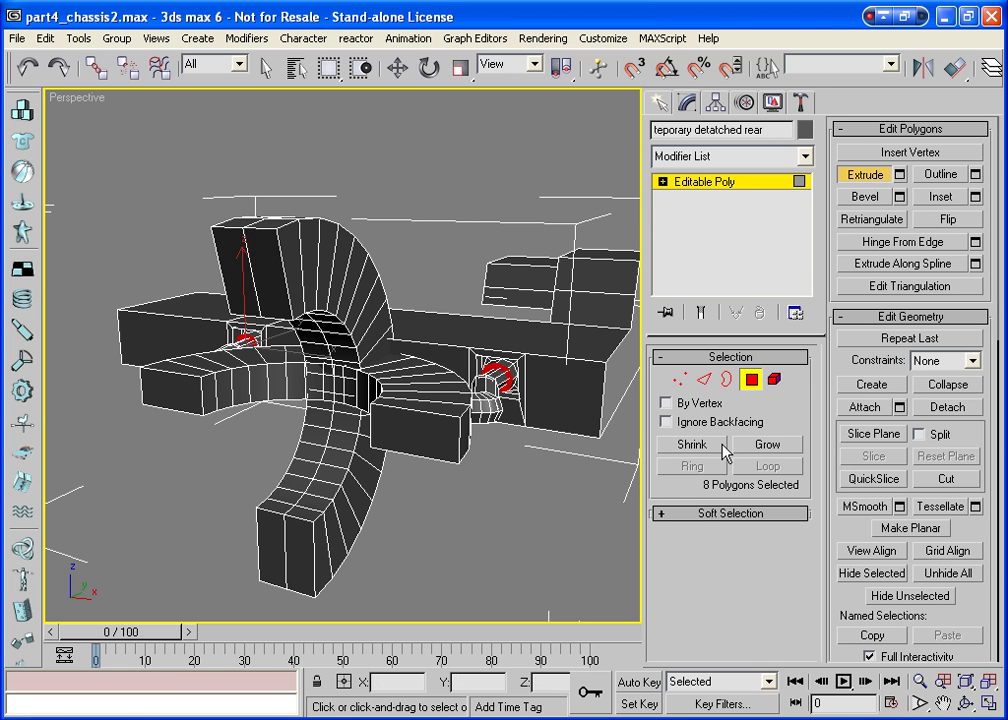
Select the two outer corner vertices at the beam's free end and move them along X toward the connector.
click(965, 703)
drag(289, 315, 392, 403)
right_click(392, 403)
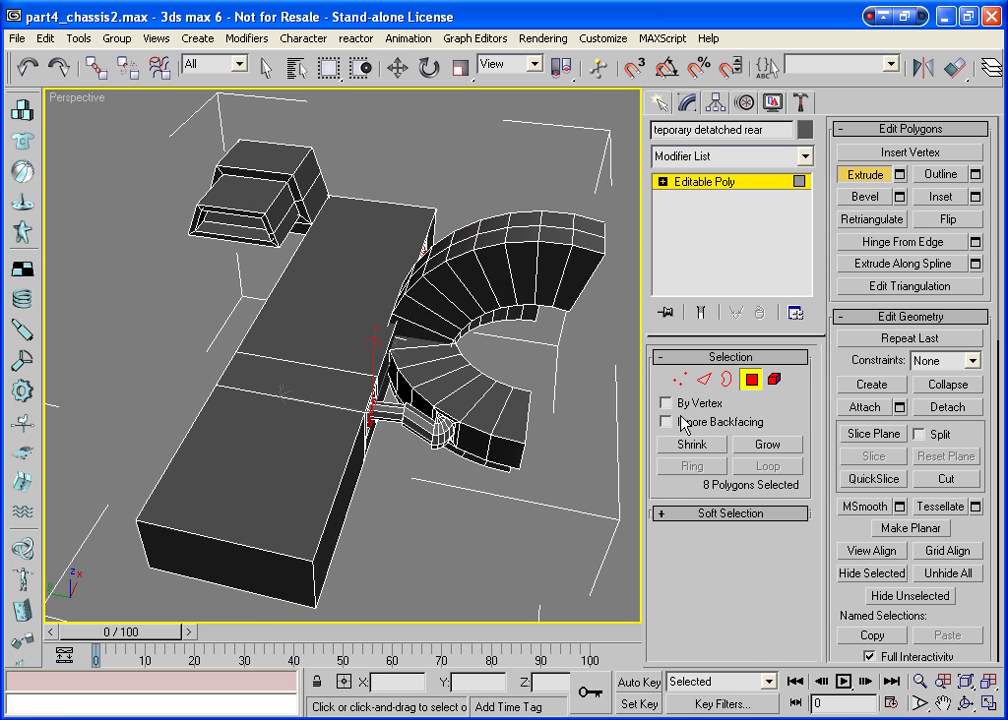
click(667, 381)
key(w)
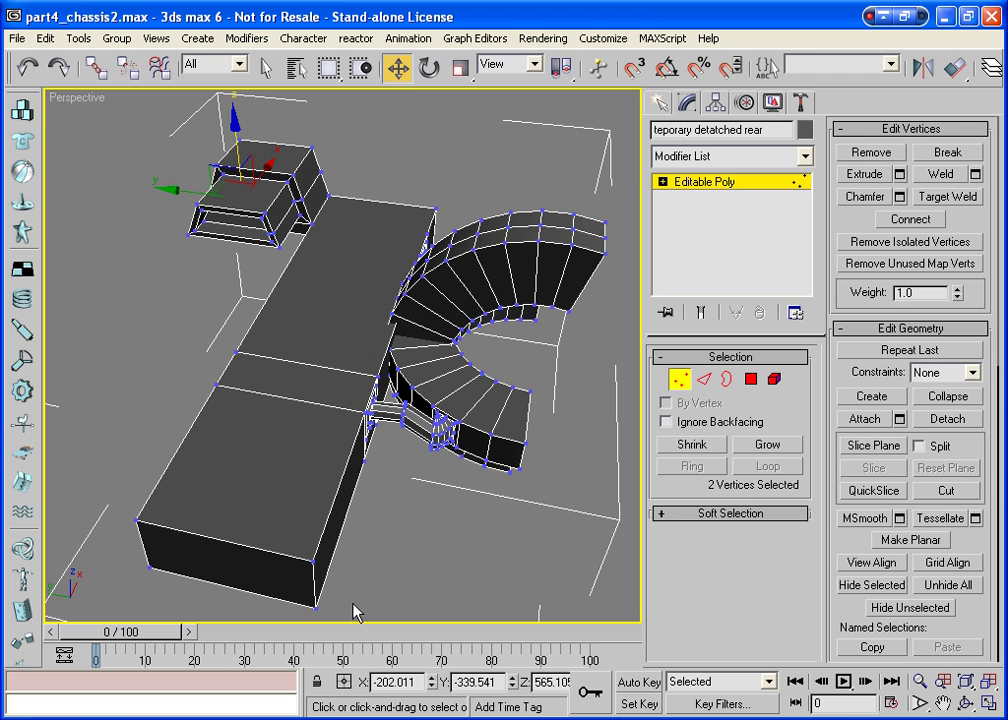
drag(355, 618, 290, 570)
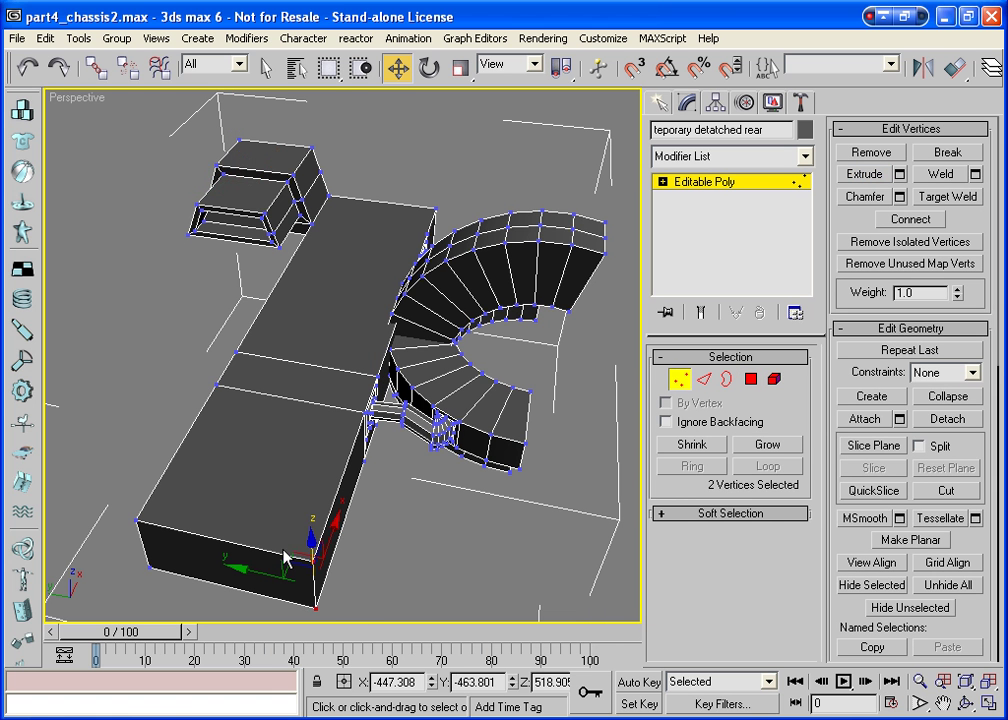
drag(329, 525, 354, 429)
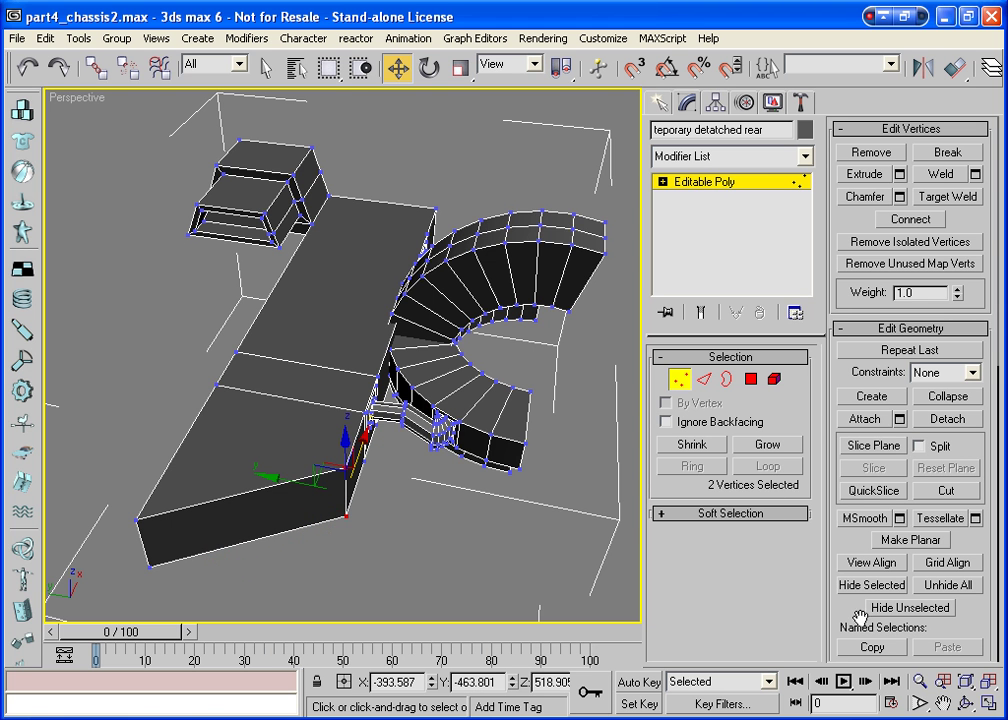
Target-weld the beam end's lower and upper corner vertices onto the matching edge vertices beside the connector, and leave vertex editing.
click(967, 704)
drag(290, 336, 267, 304)
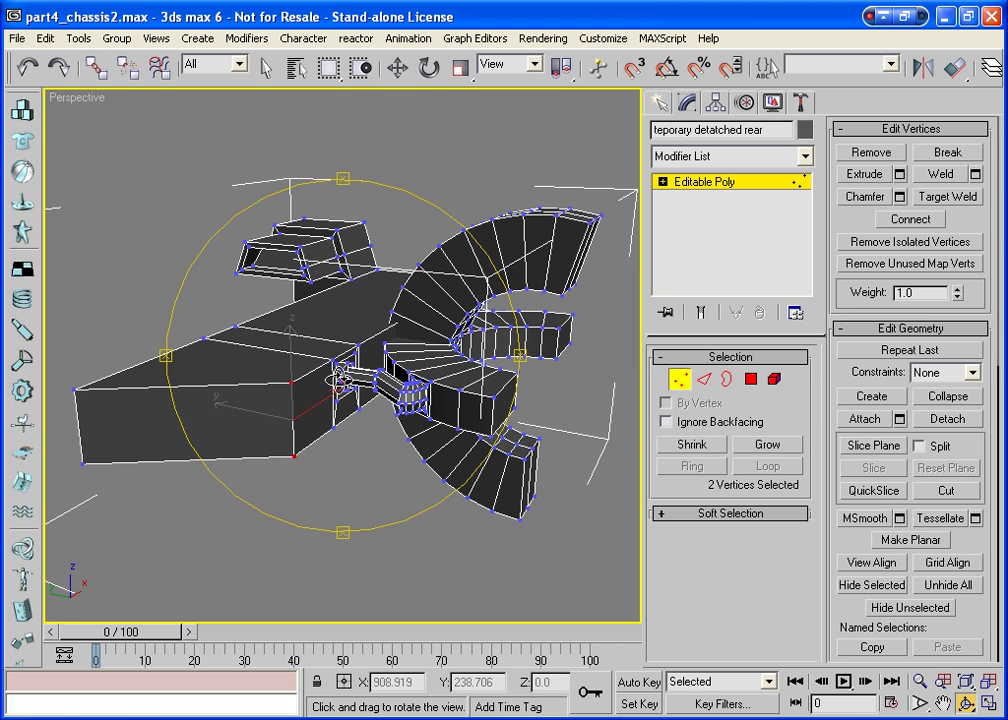
right_click(267, 302)
click(431, 531)
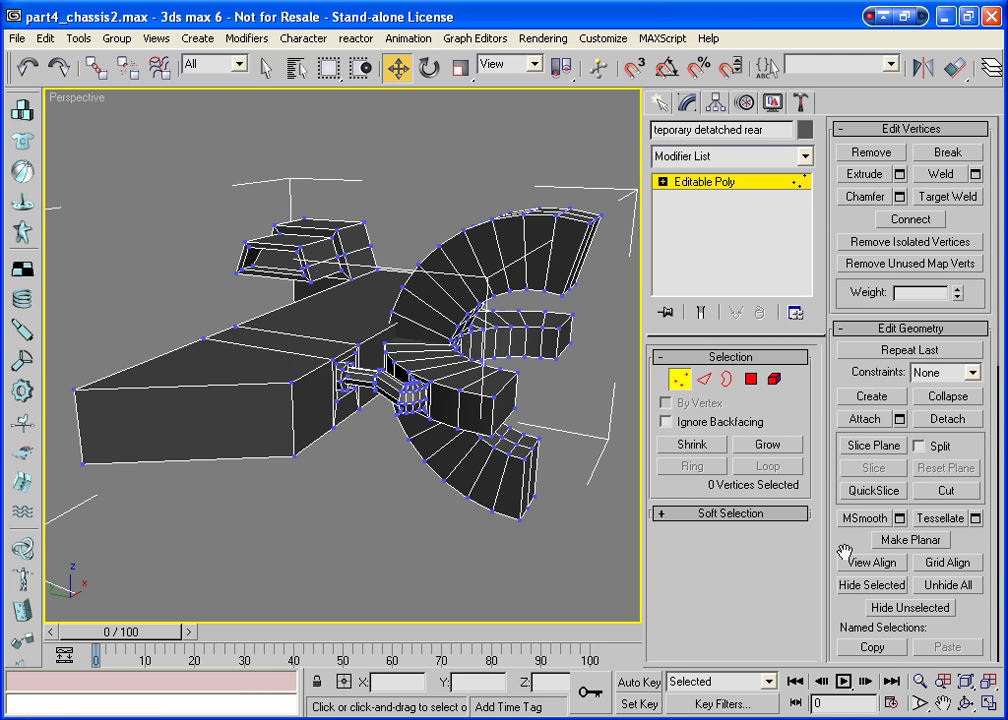
click(932, 196)
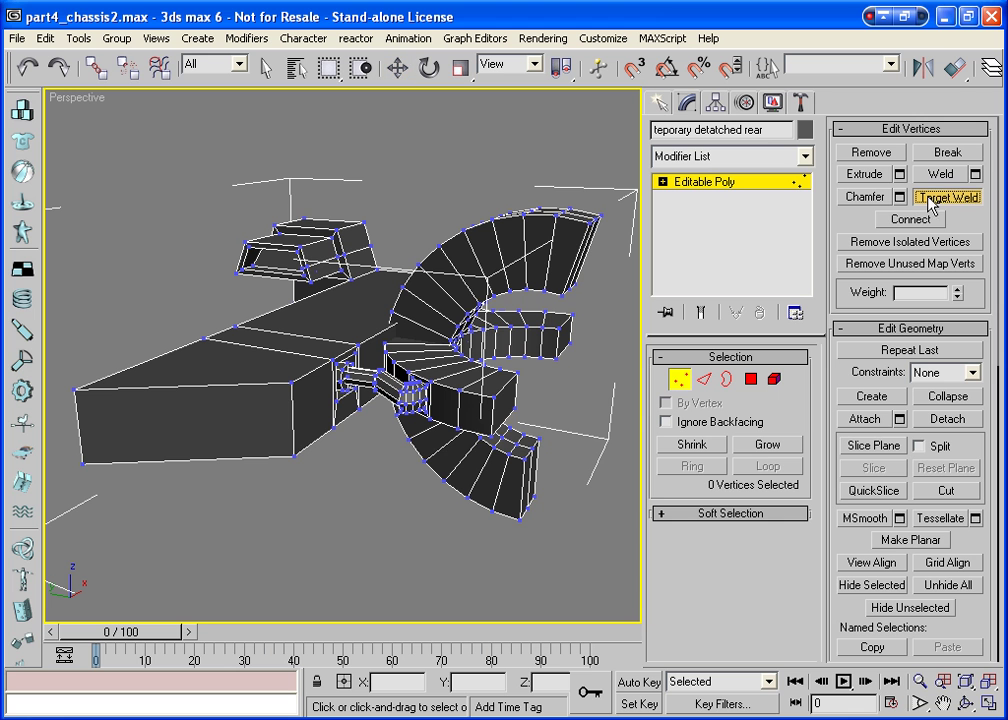
click(294, 455)
click(333, 427)
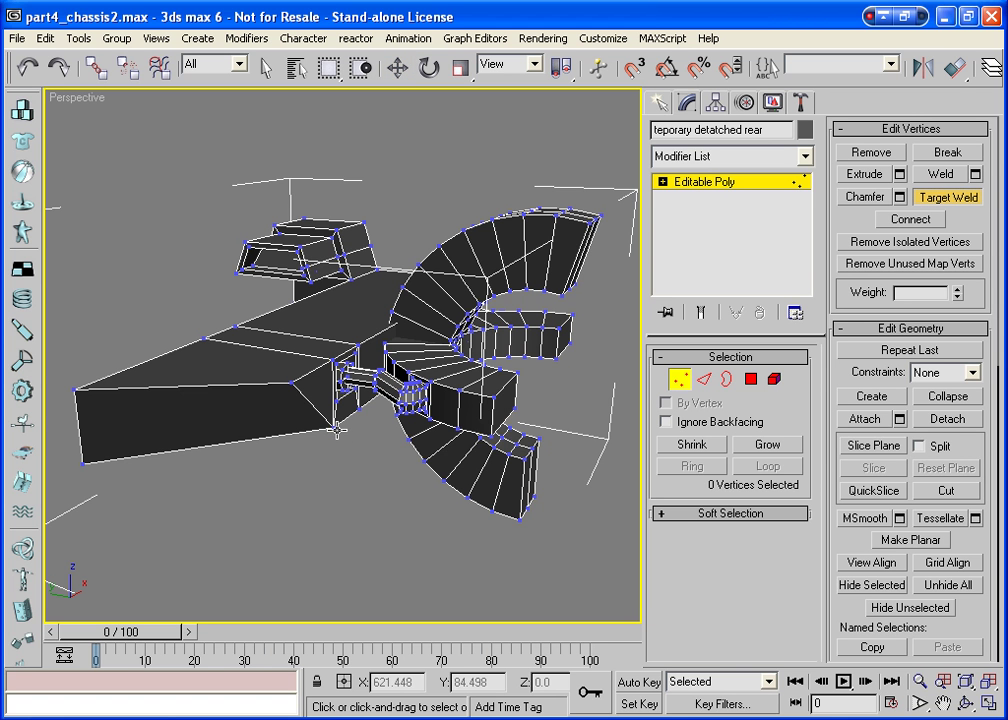
click(332, 361)
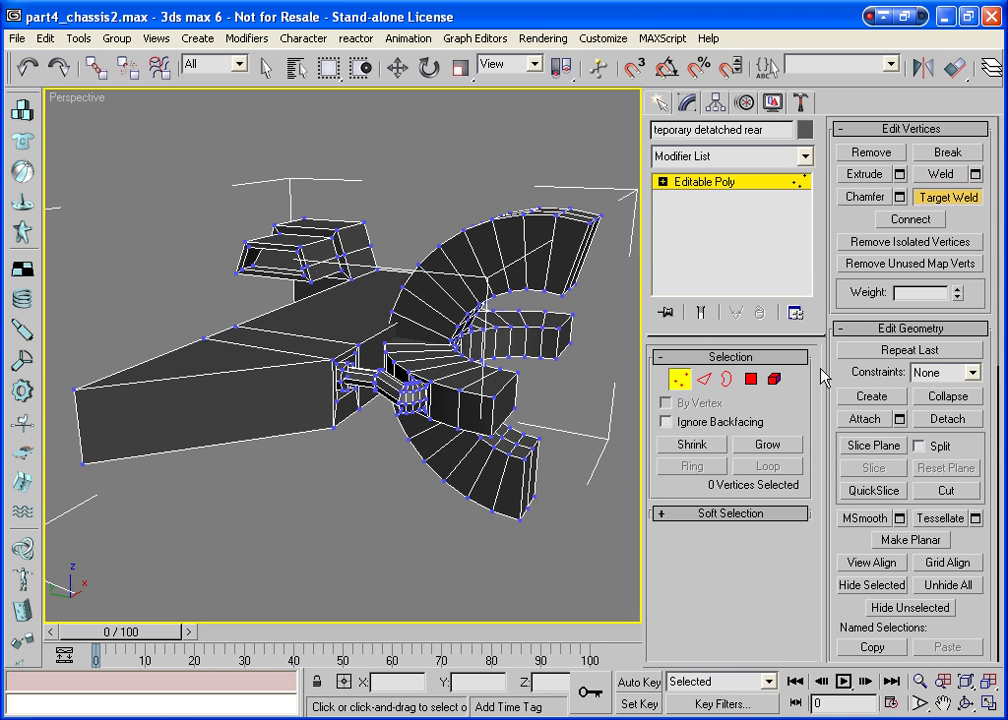
click(955, 197)
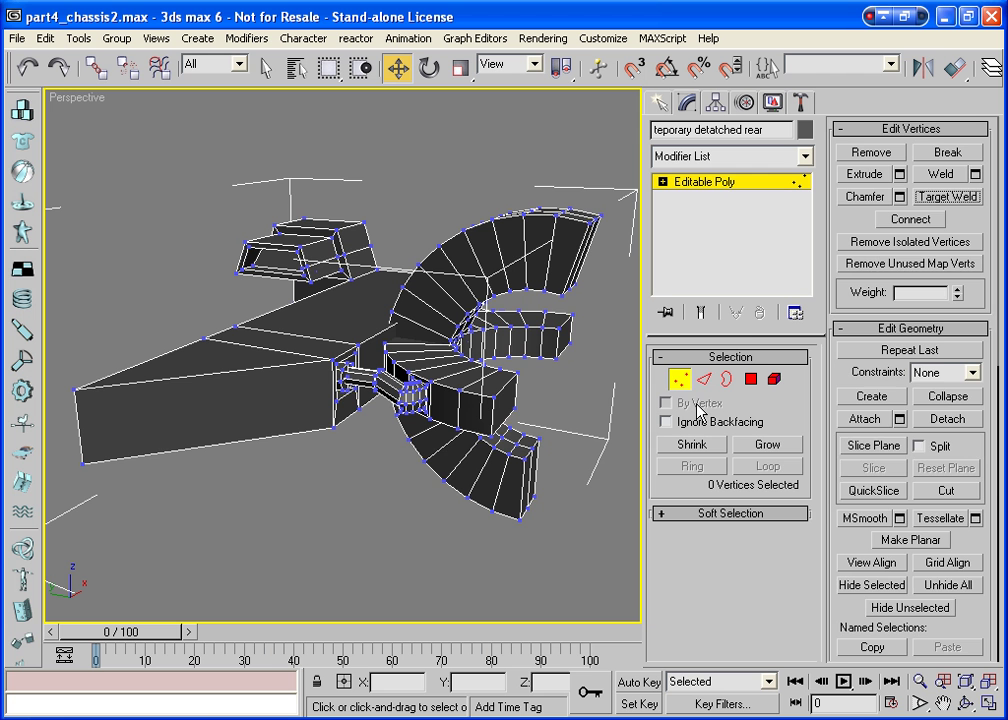
click(680, 379)
click(965, 703)
drag(628, 486, 286, 364)
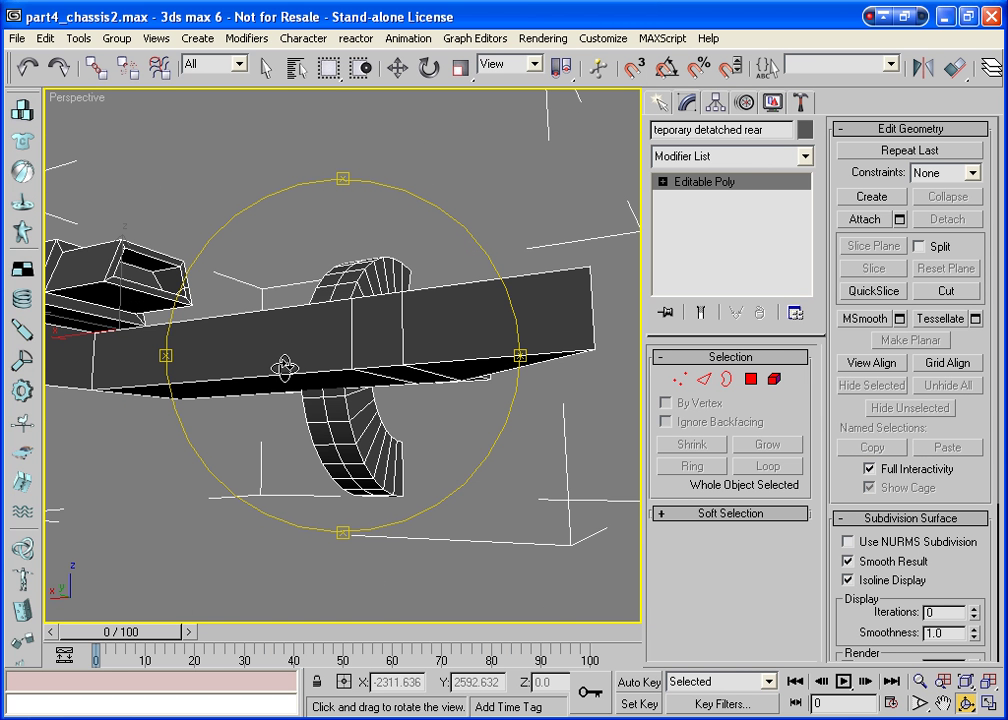
click(942, 703)
drag(191, 344, 437, 373)
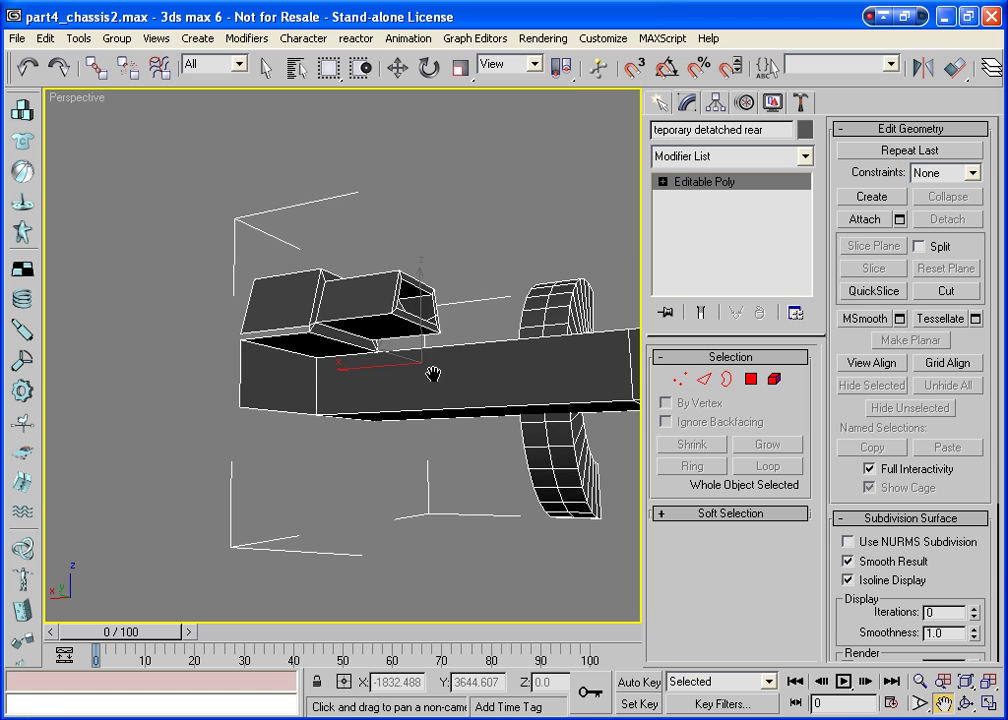
scroll(335, 373, up, 6)
scroll(367, 451, up, 5)
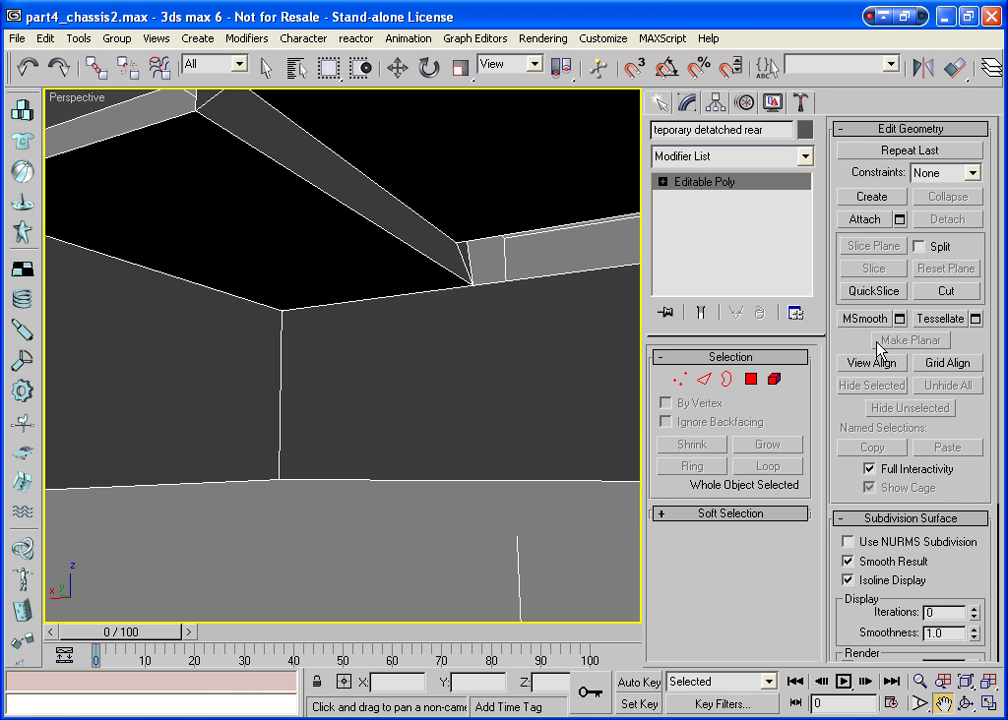
click(942, 293)
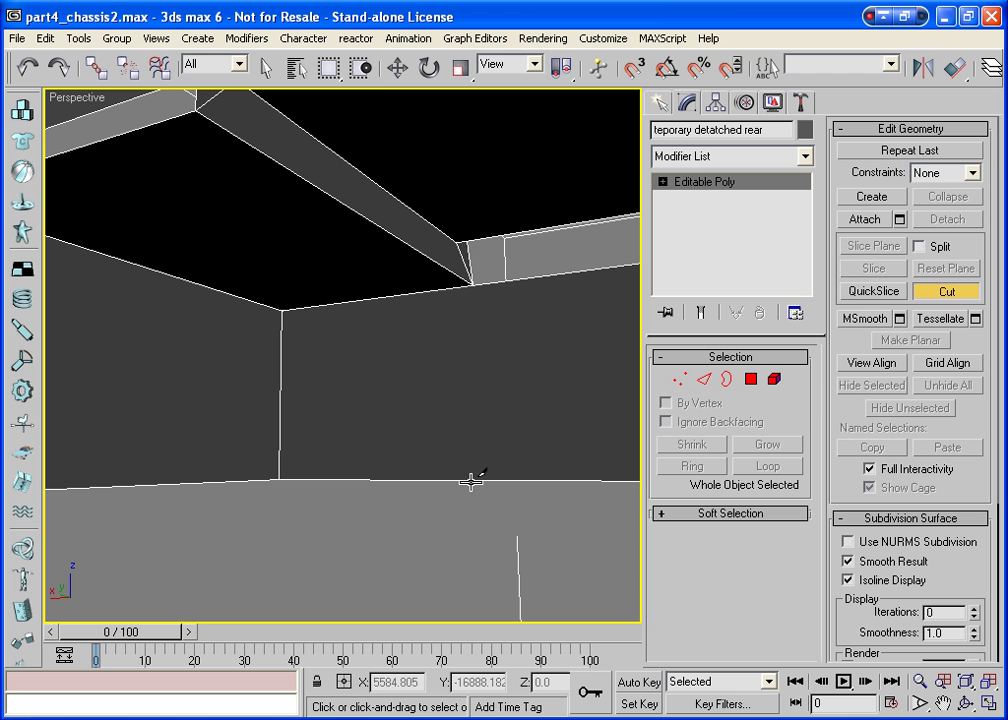
right_click(554, 389)
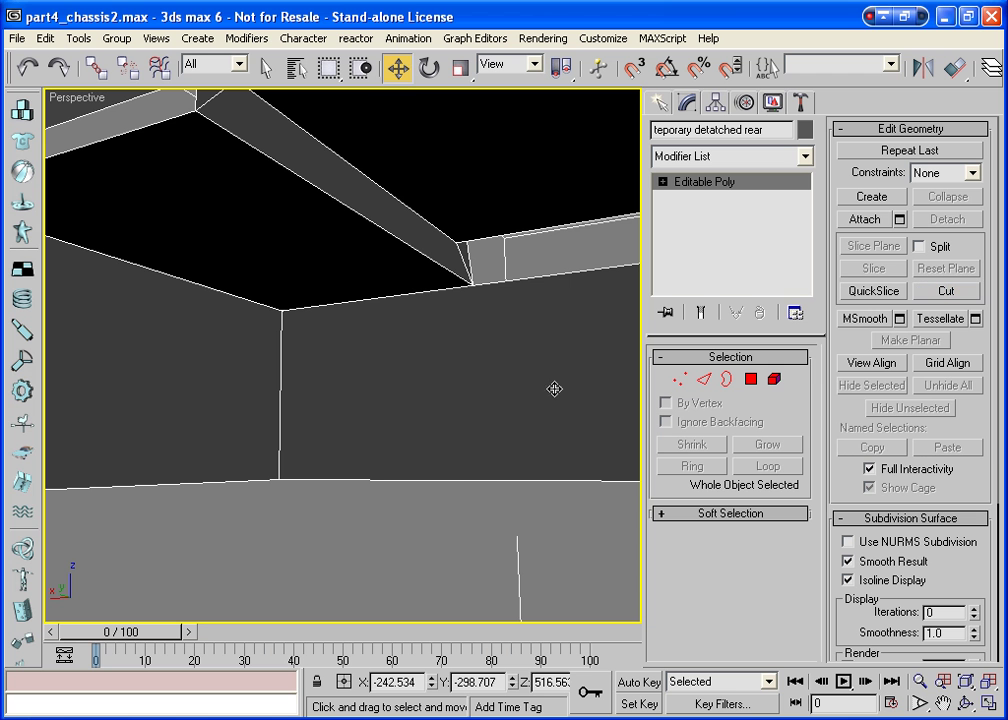
Try to cut a vertical edge down the beam's inner side face from the raised block's base corner.
click(968, 706)
drag(625, 482, 430, 367)
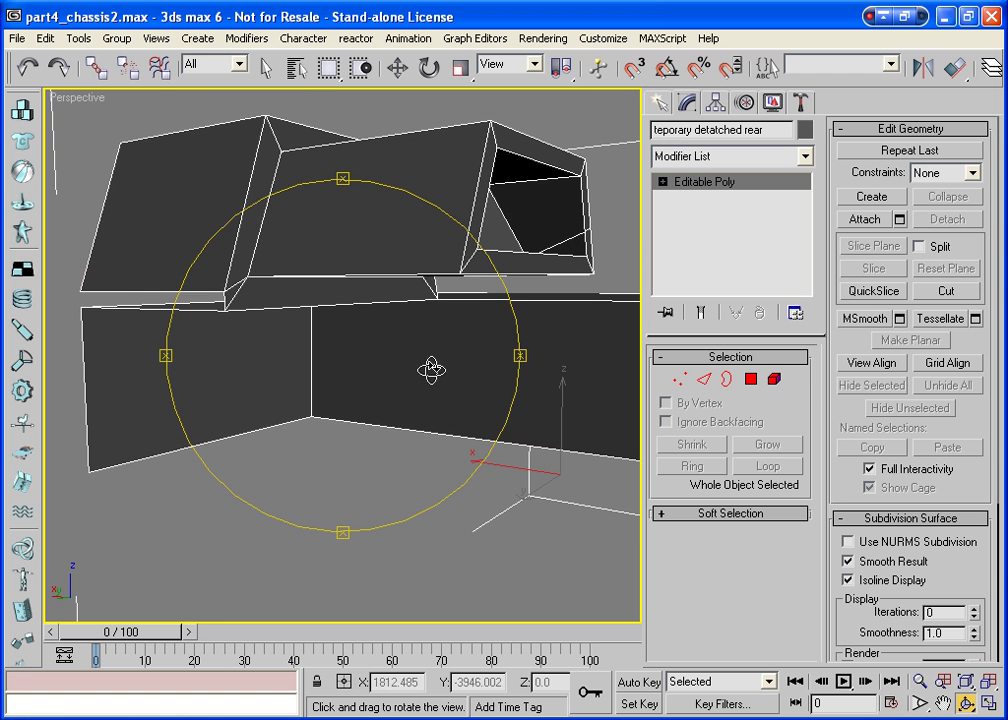
click(932, 295)
click(437, 298)
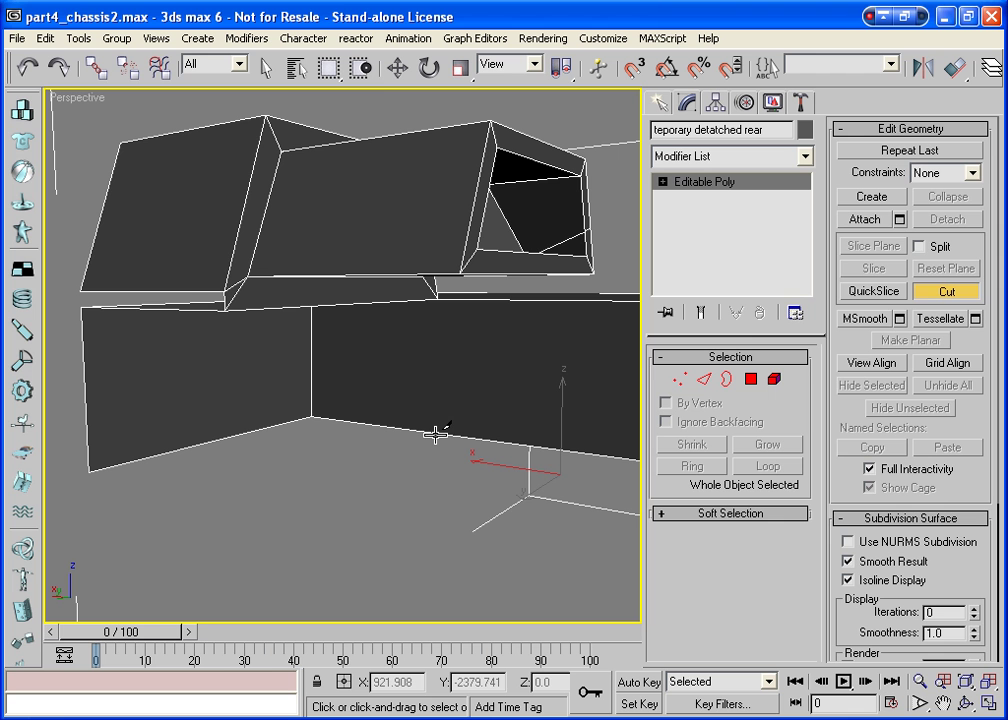
key(w)
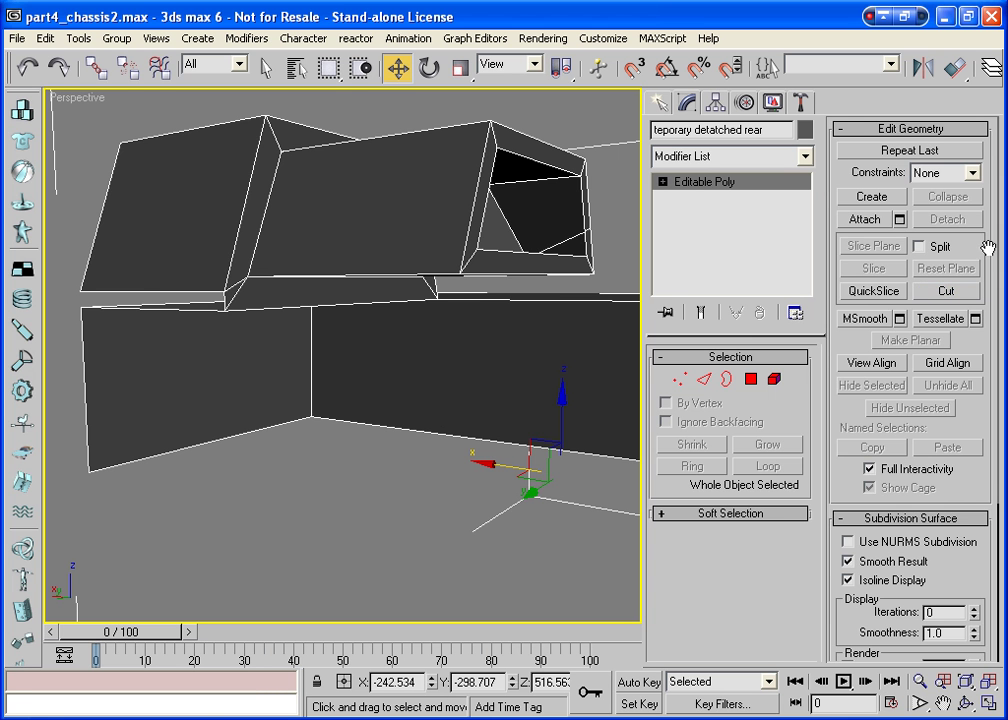
Select the beam's long inner side polygon and divide it vertically with QuickSlice near the raised block's base corner.
click(757, 382)
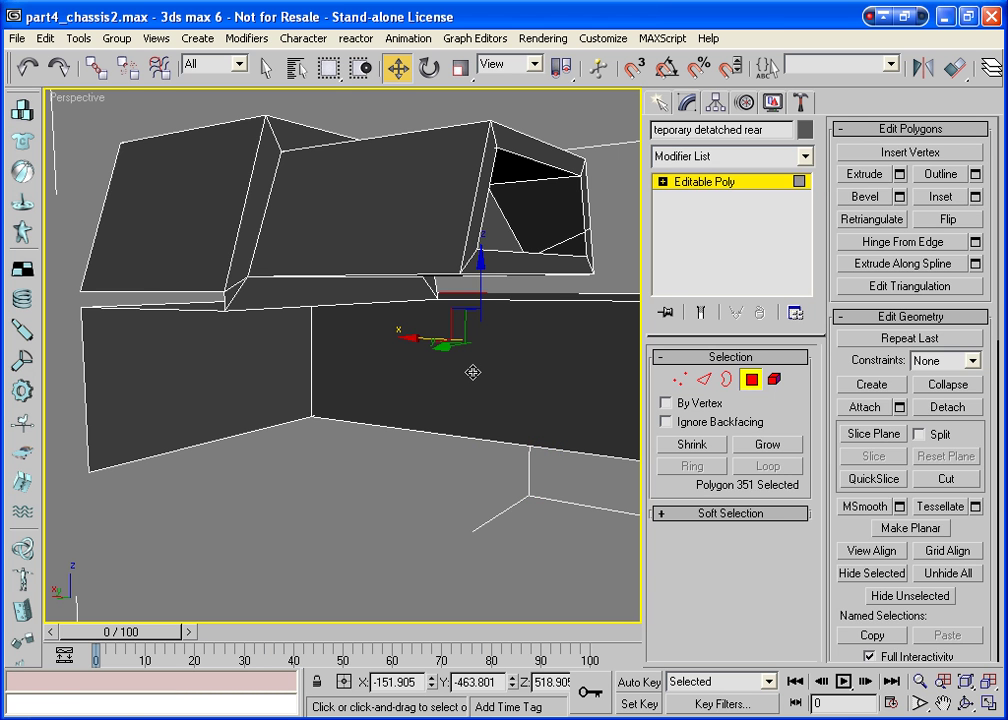
click(472, 372)
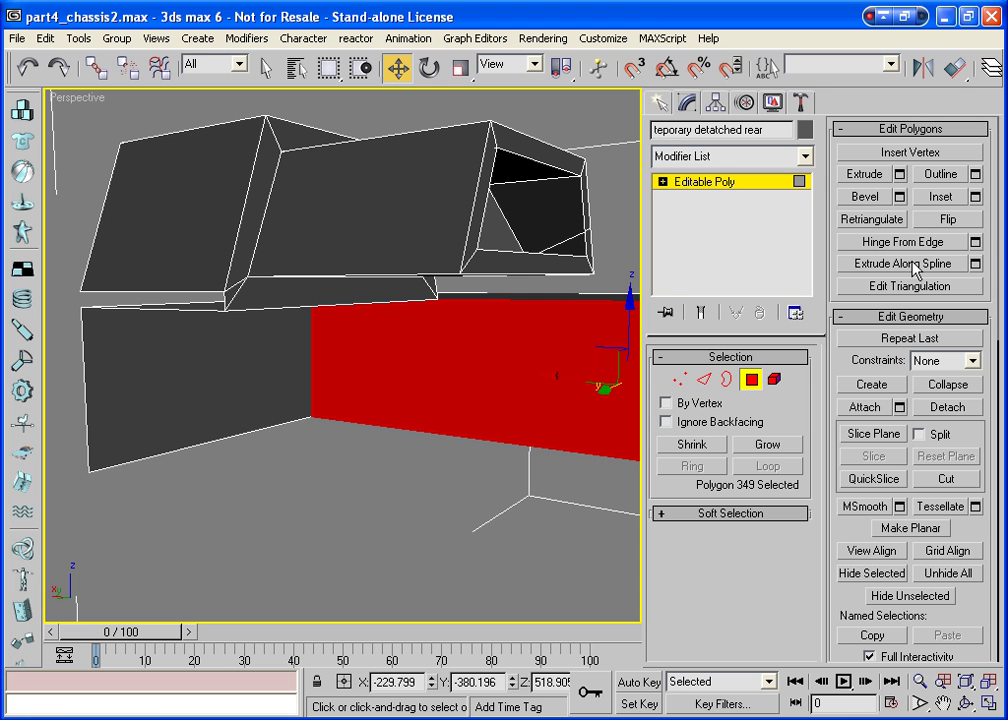
click(891, 484)
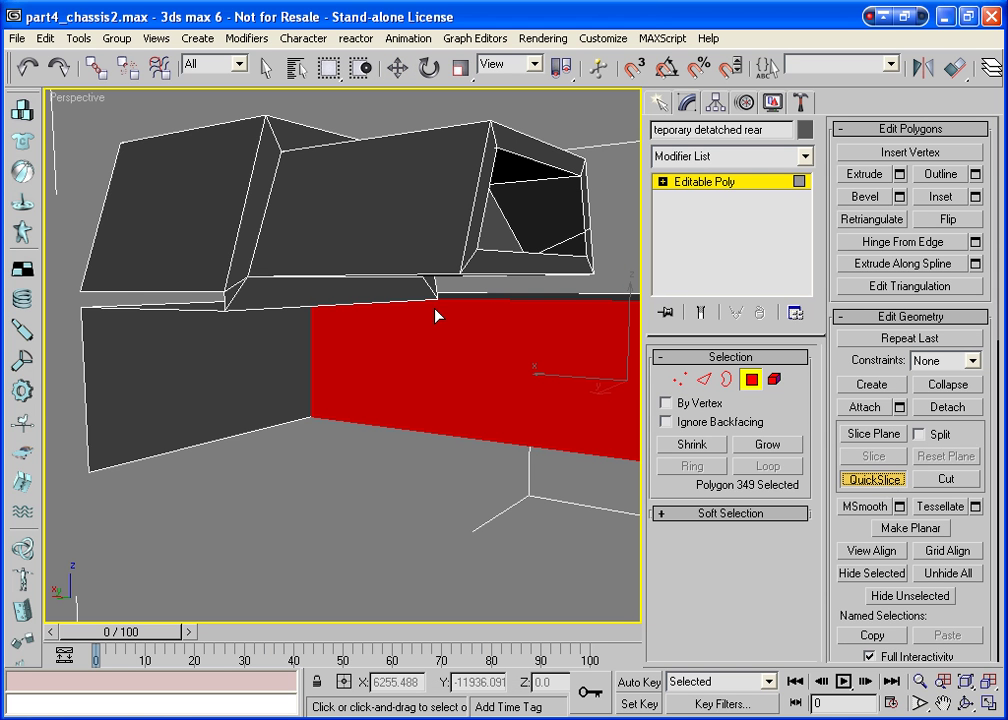
click(441, 434)
click(441, 434)
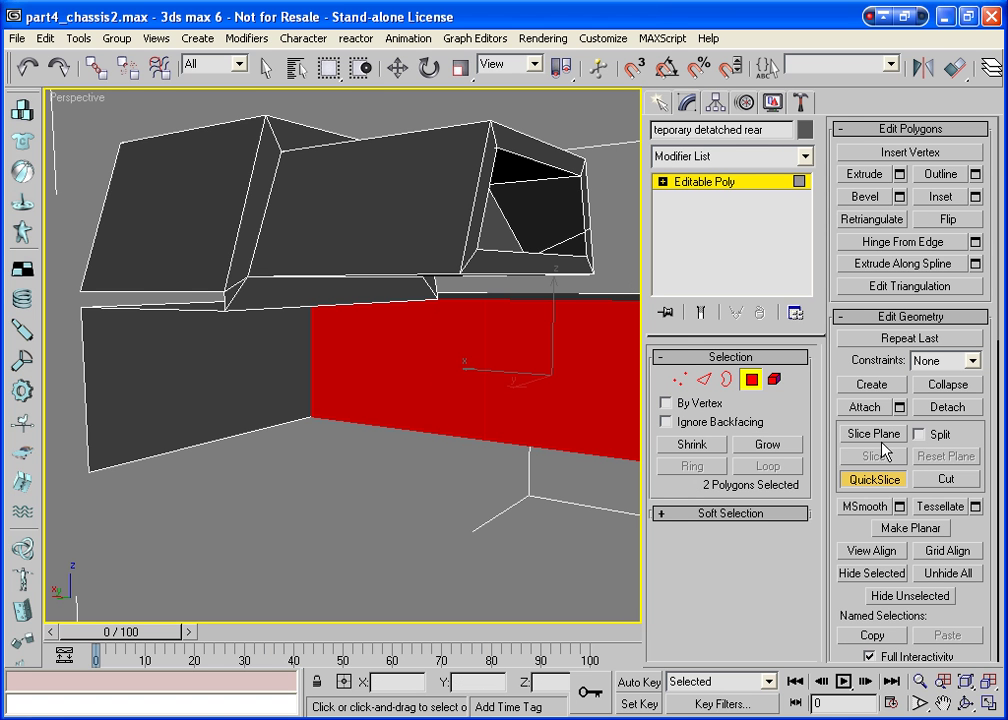
Select the new vertical edge on the beam's inner side and move it along X to line up with the raised block's base corner.
click(873, 487)
click(751, 379)
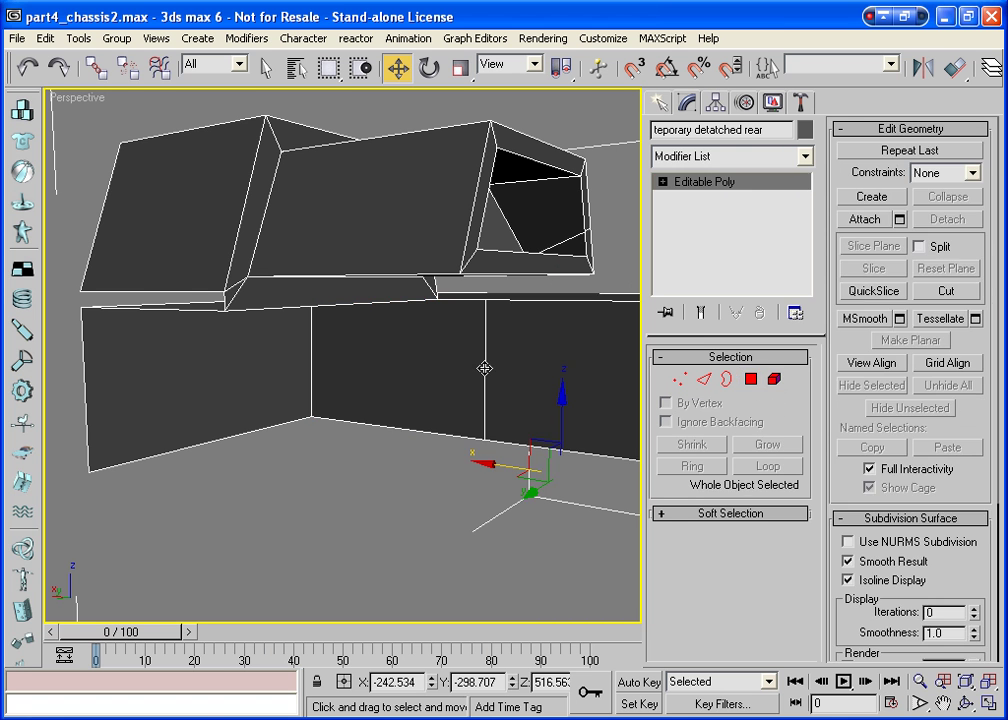
click(706, 380)
click(484, 375)
drag(484, 375, 366, 362)
click(351, 524)
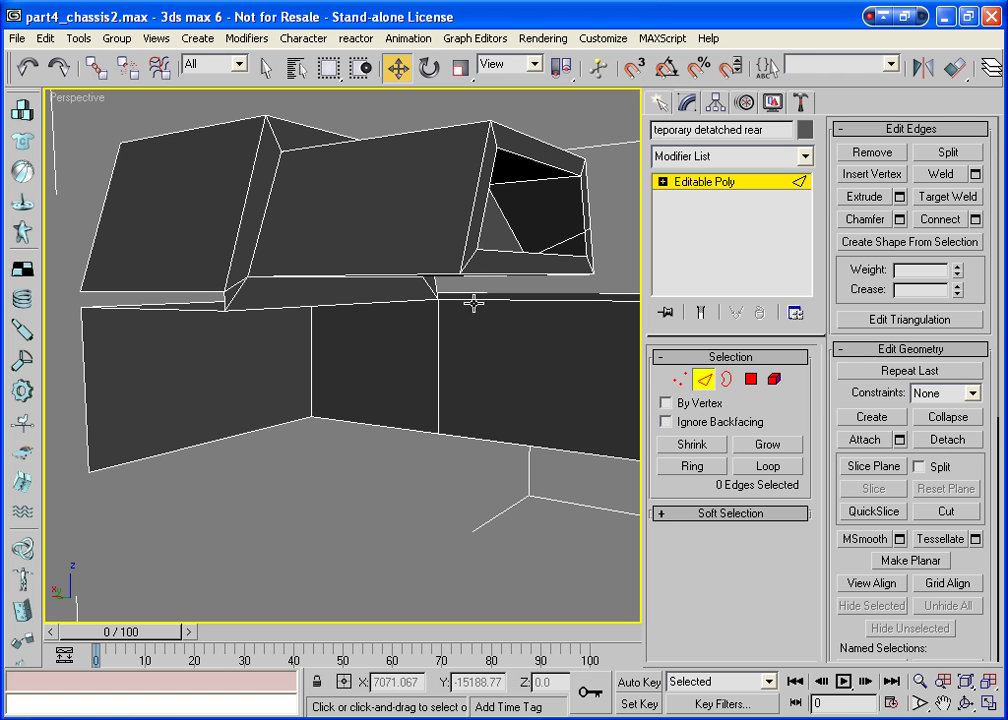
Select the inner side polygon between the vertical edge and the beam's inside corner and tessellate it.
click(751, 378)
click(423, 450)
click(391, 376)
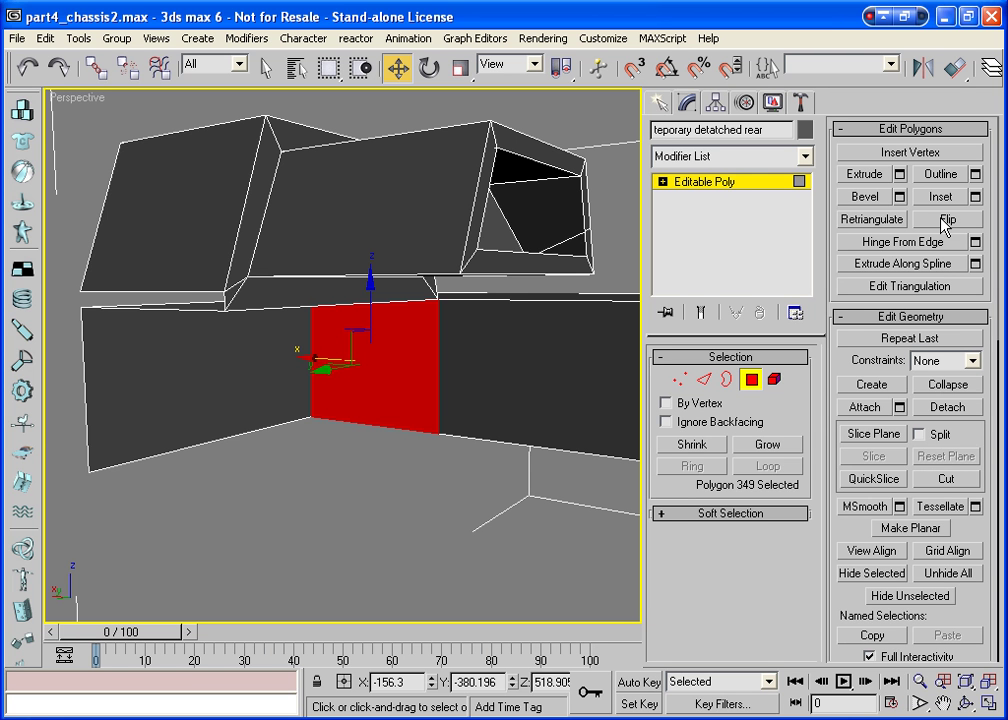
click(933, 508)
Select all four tessellated polygons and inset them By Polygon with an amount of 2.484.
click(360, 457)
click(390, 335)
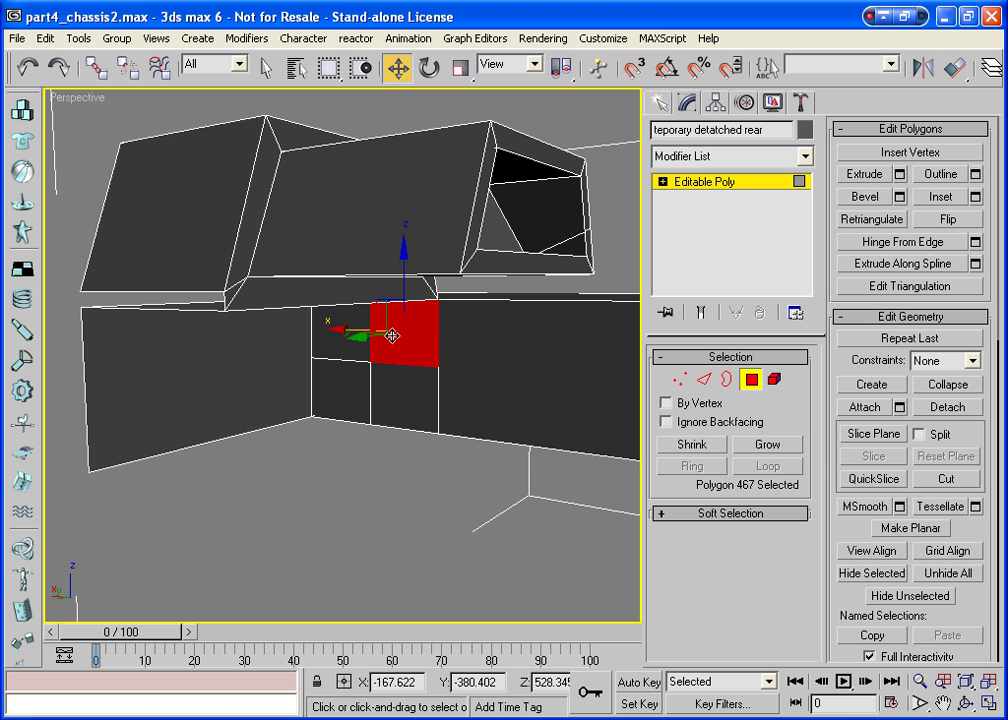
ctrl+click(342, 333)
ctrl+click(391, 406)
ctrl+click(350, 390)
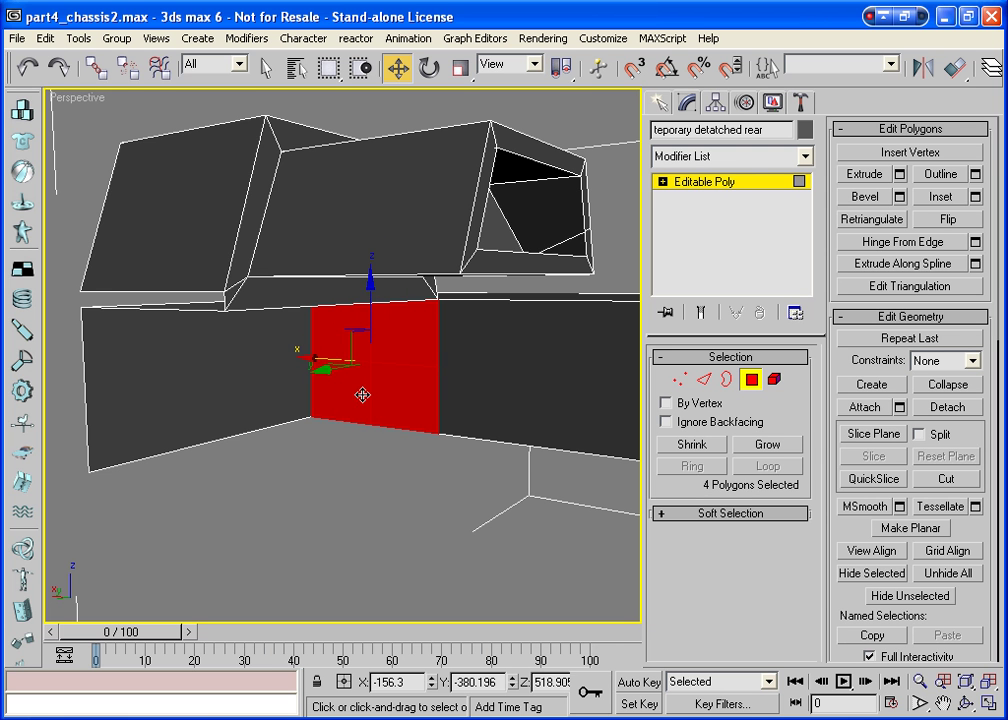
click(966, 703)
drag(427, 412, 344, 372)
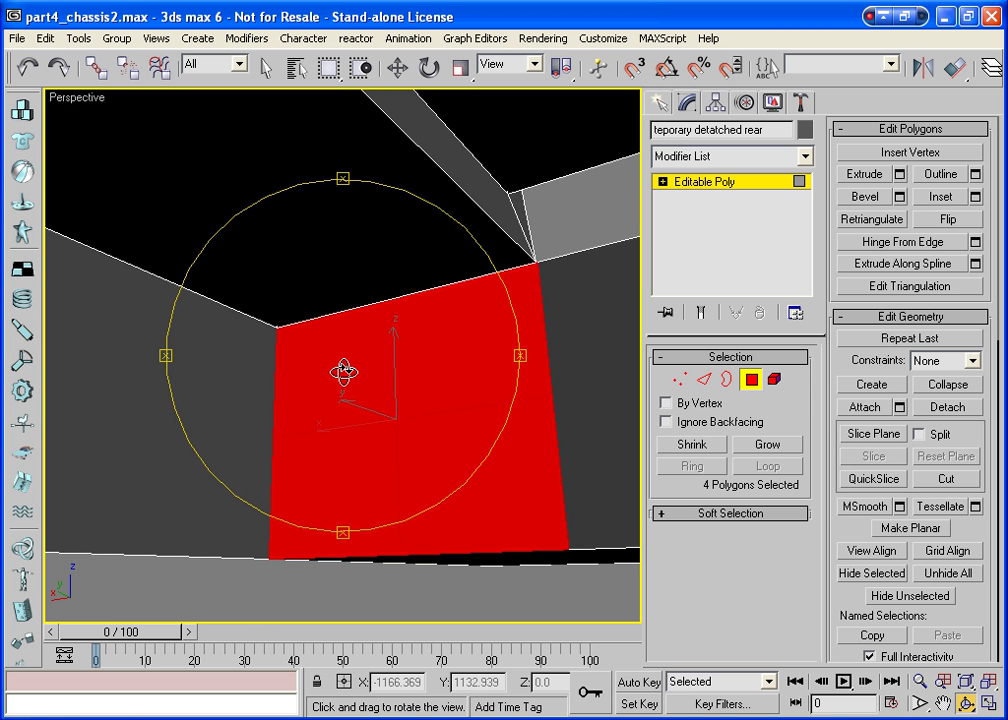
click(975, 197)
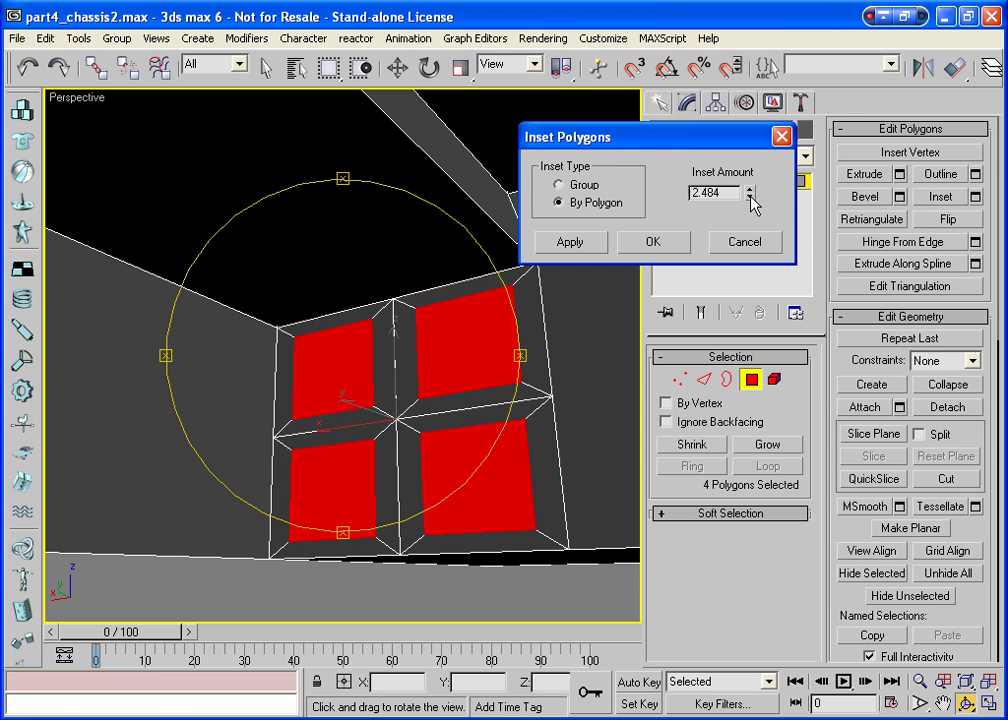
drag(750, 198, 750, 198)
click(651, 246)
Extrude the four inset polygons inward as recesses and bevel their floors slightly.
click(864, 174)
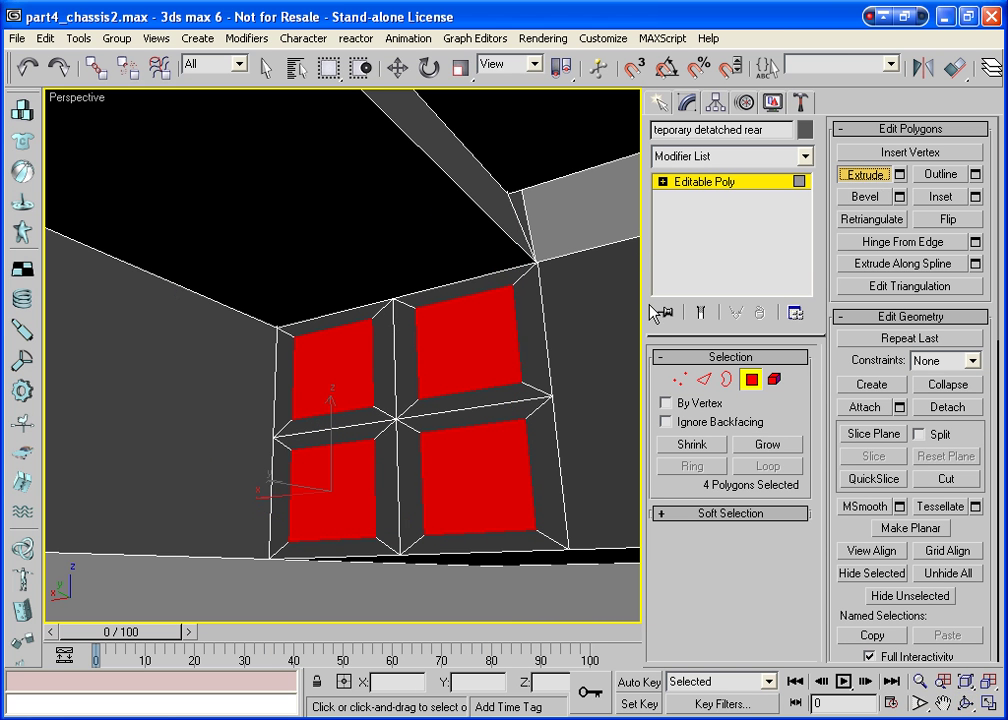
drag(460, 338, 467, 368)
click(864, 197)
drag(466, 334, 466, 338)
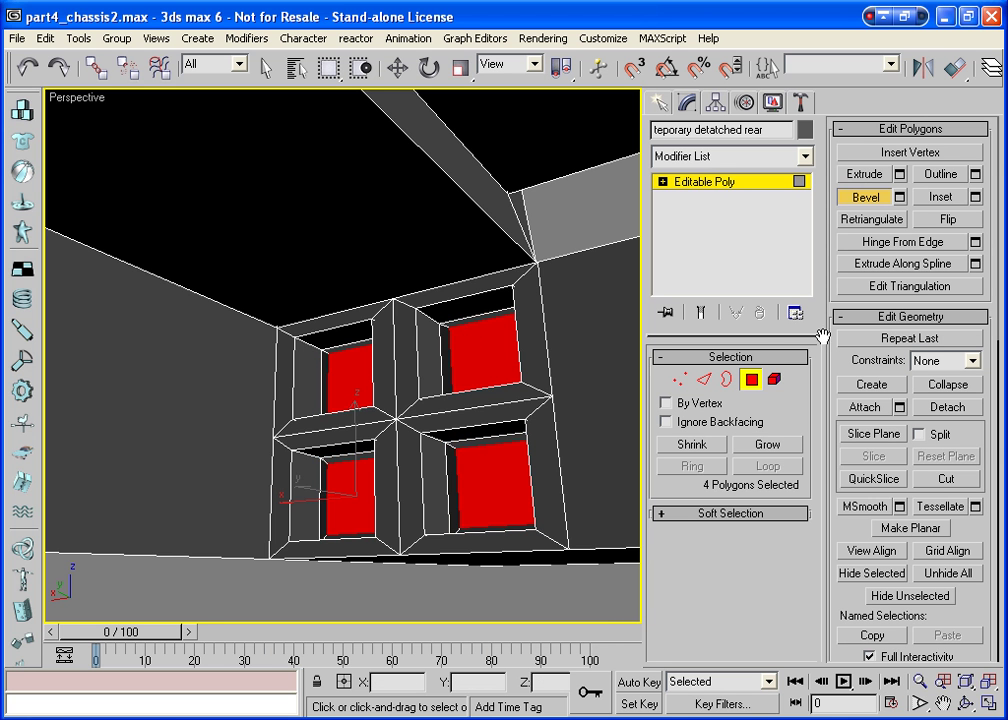
Subdivide the four recess floors with MSmooth and grow the polygon selection once.
click(865, 507)
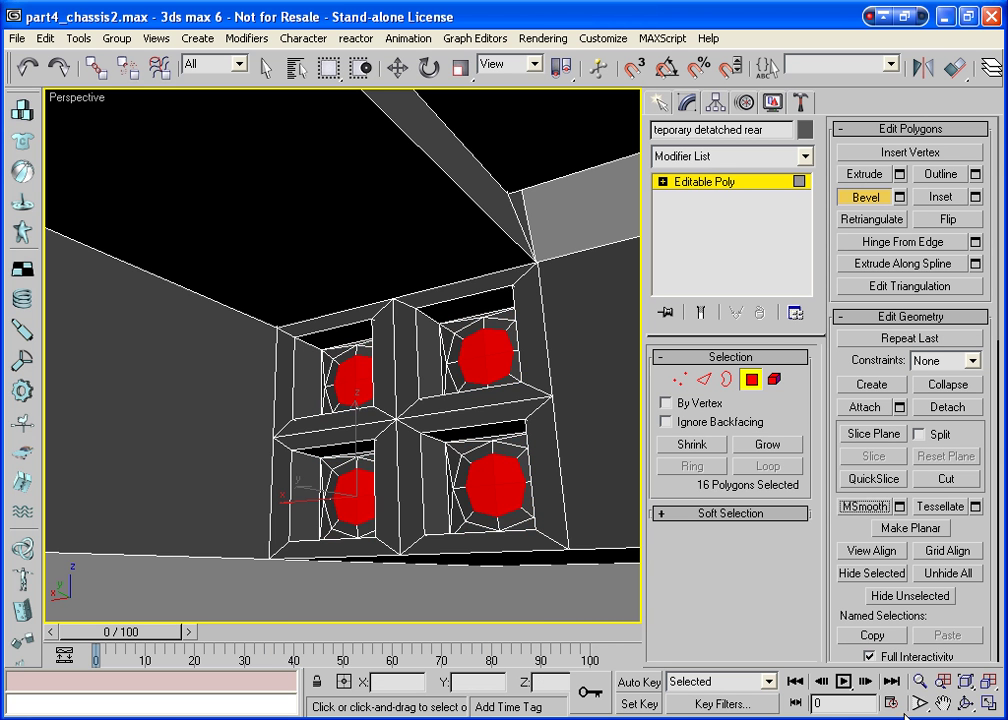
key(ctrl+r)
drag(449, 474, 405, 428)
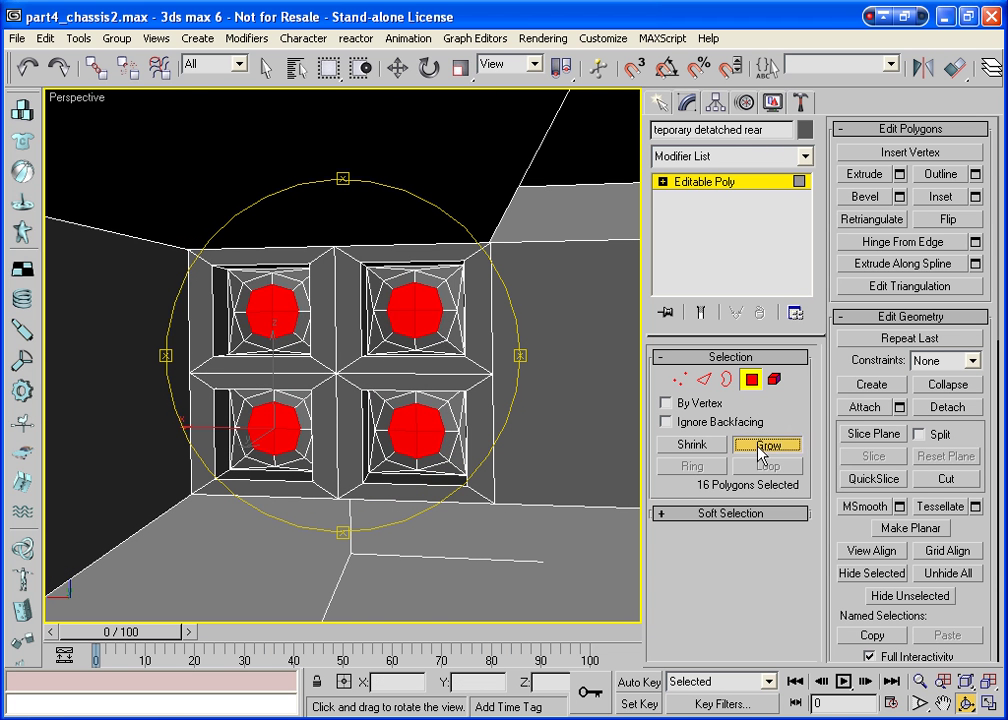
Deselect the central polygons in each of the four recesses, keeping only the surrounding octagonal rings selected.
click(265, 66)
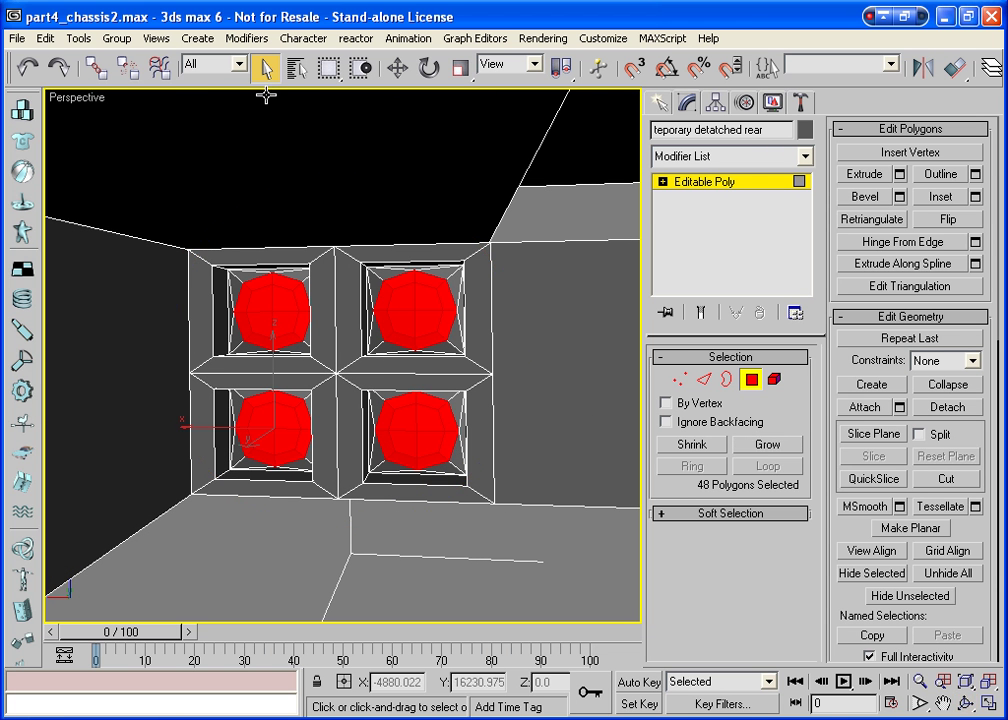
alt+click(266, 295)
alt+click(255, 302)
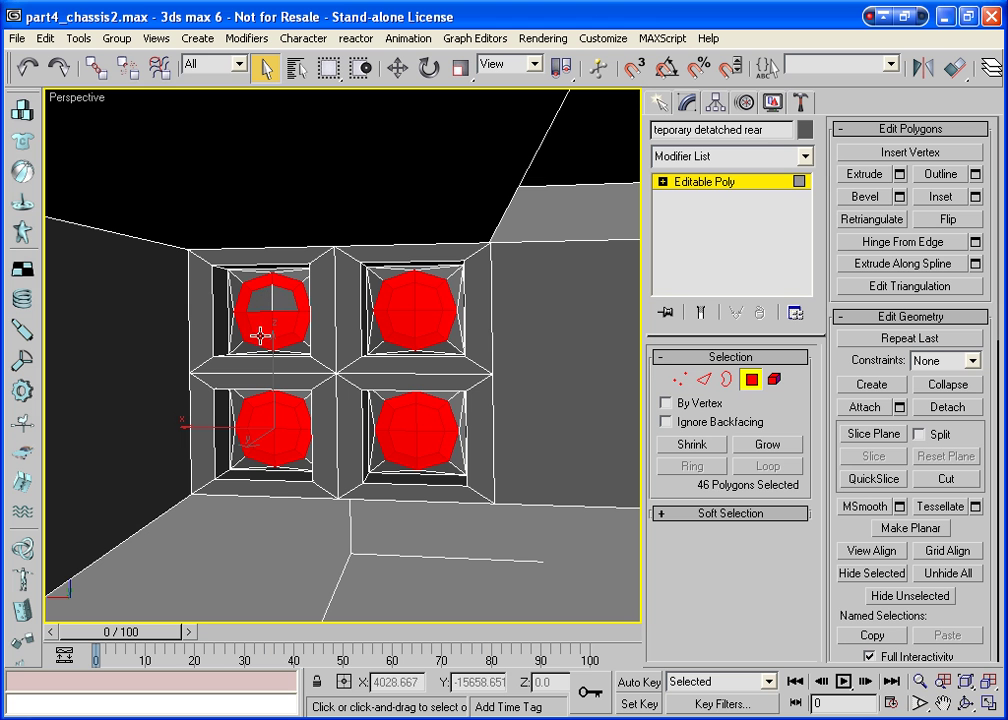
alt+click(261, 320)
alt+click(272, 318)
alt+click(420, 297)
alt+click(408, 300)
alt+click(410, 318)
alt+click(416, 326)
alt+click(411, 424)
alt+click(407, 443)
alt+click(404, 436)
alt+click(412, 427)
alt+click(268, 421)
alt+click(268, 425)
alt+click(277, 430)
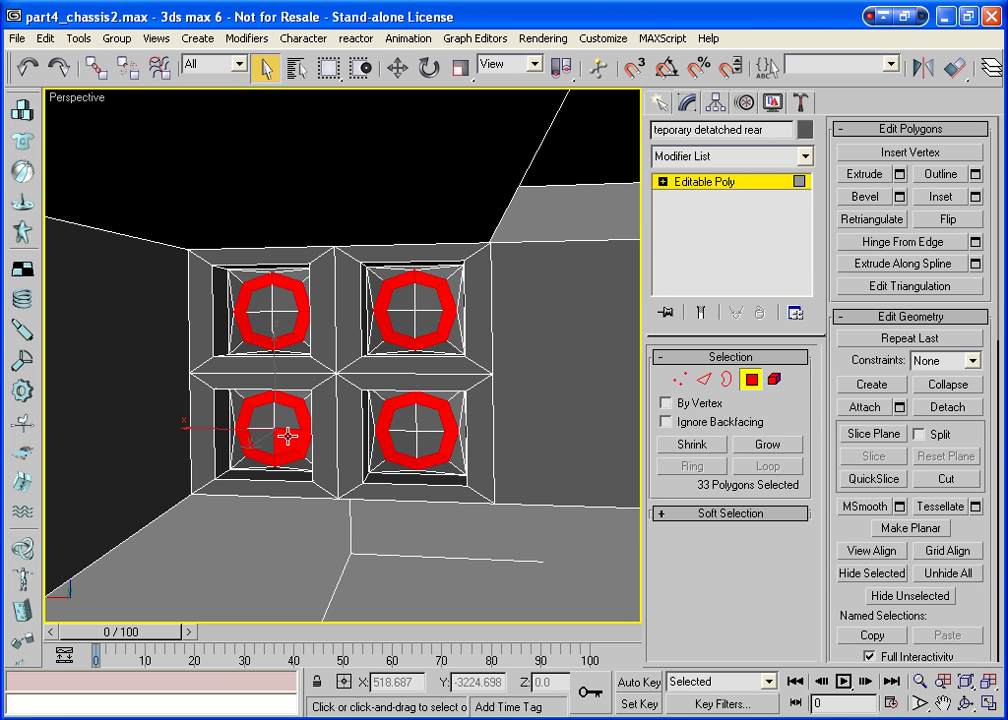
alt+click(282, 430)
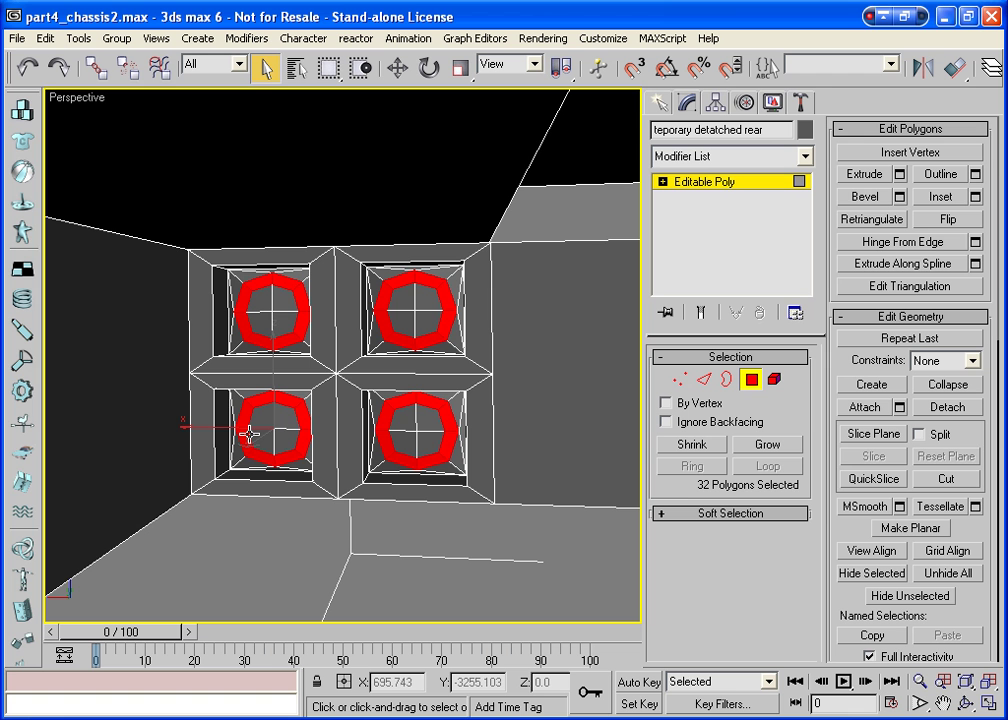
Hinge the selected rings from an edge at the top of an upper recess, with an angle of 90 degrees.
key(ctrl+r)
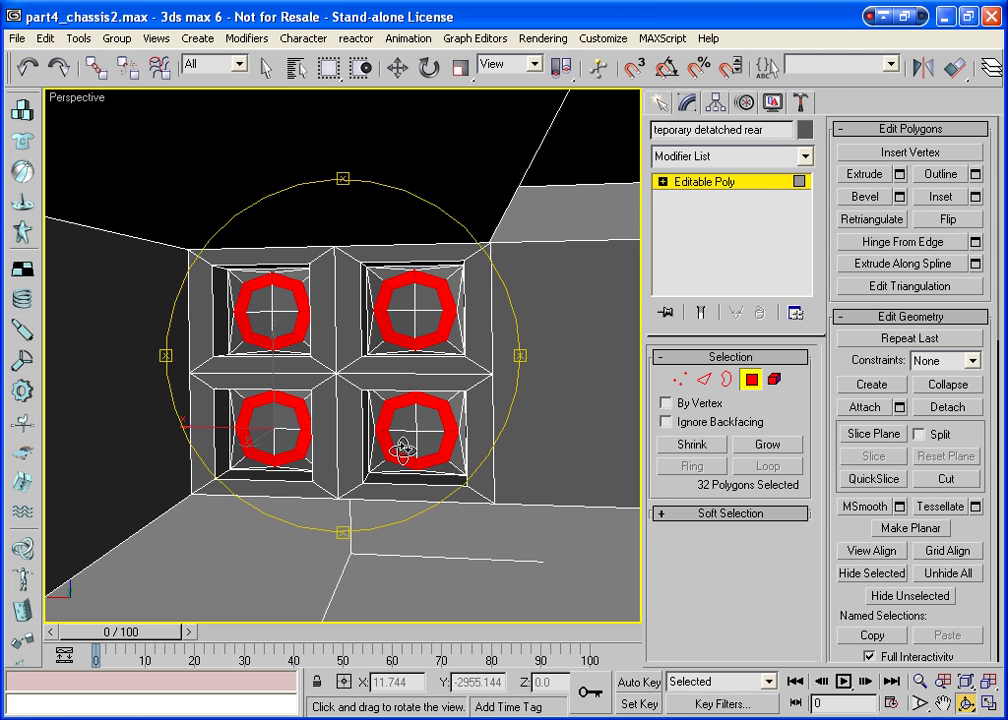
drag(398, 382, 527, 356)
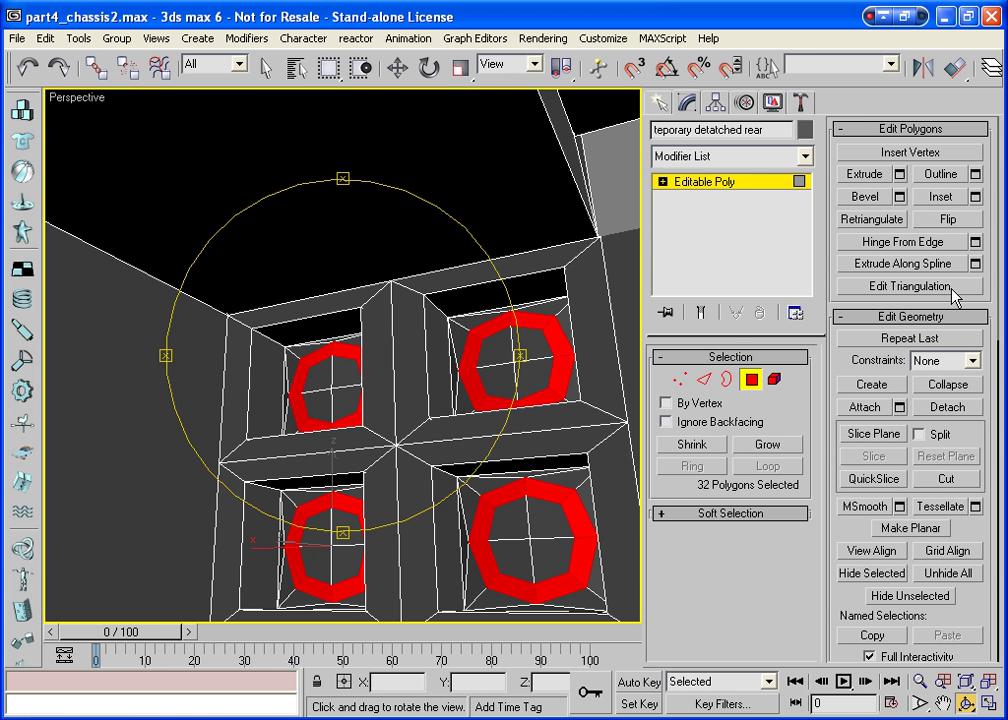
click(976, 244)
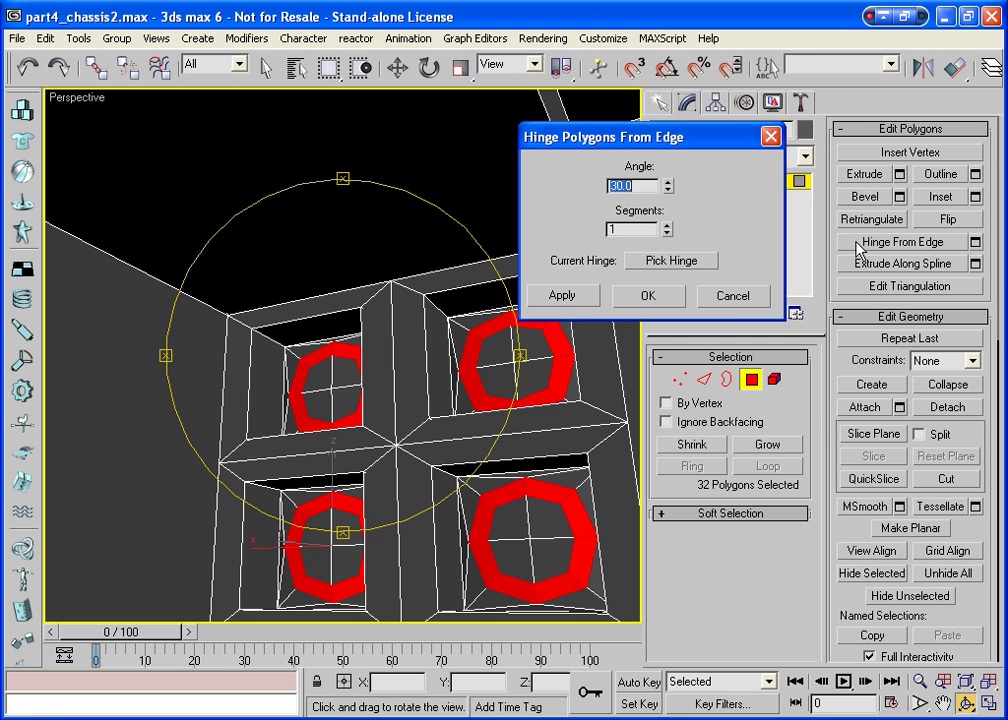
click(672, 262)
click(432, 270)
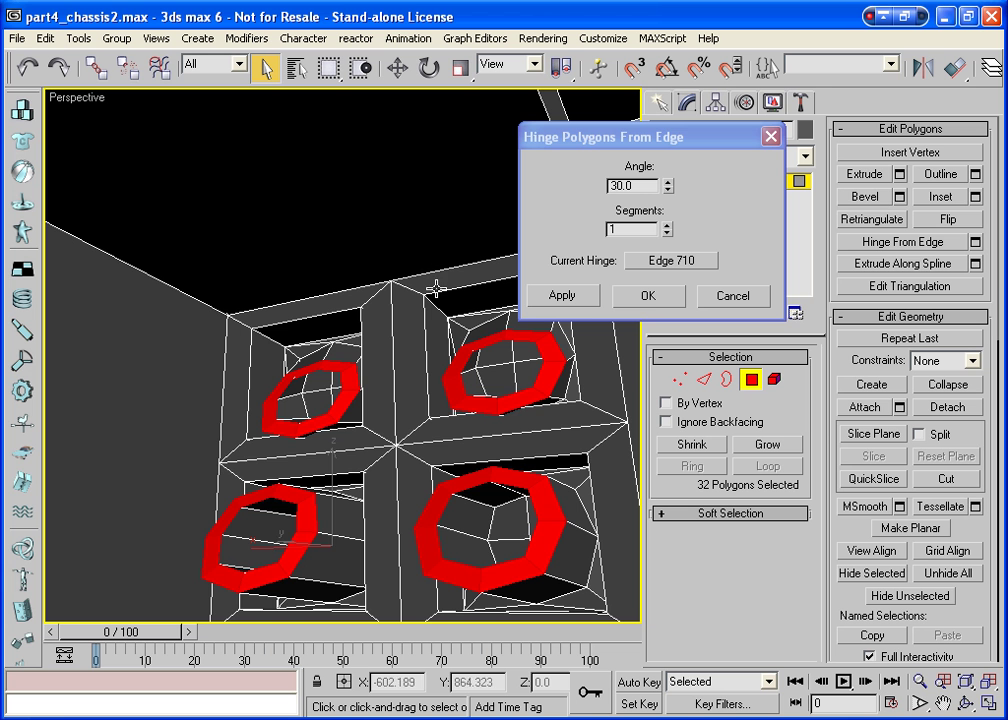
drag(668, 184, 666, 77)
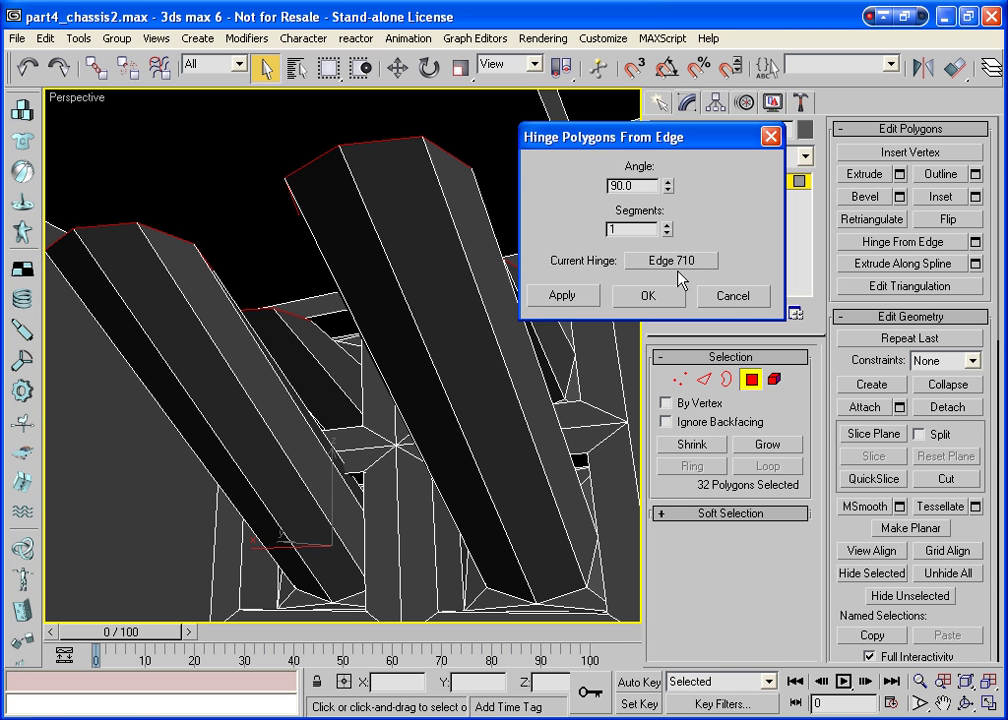
Set the hinge to 8 segments and apply it to form the curved pipes.
key(ctrl+r)
drag(430, 395, 421, 356)
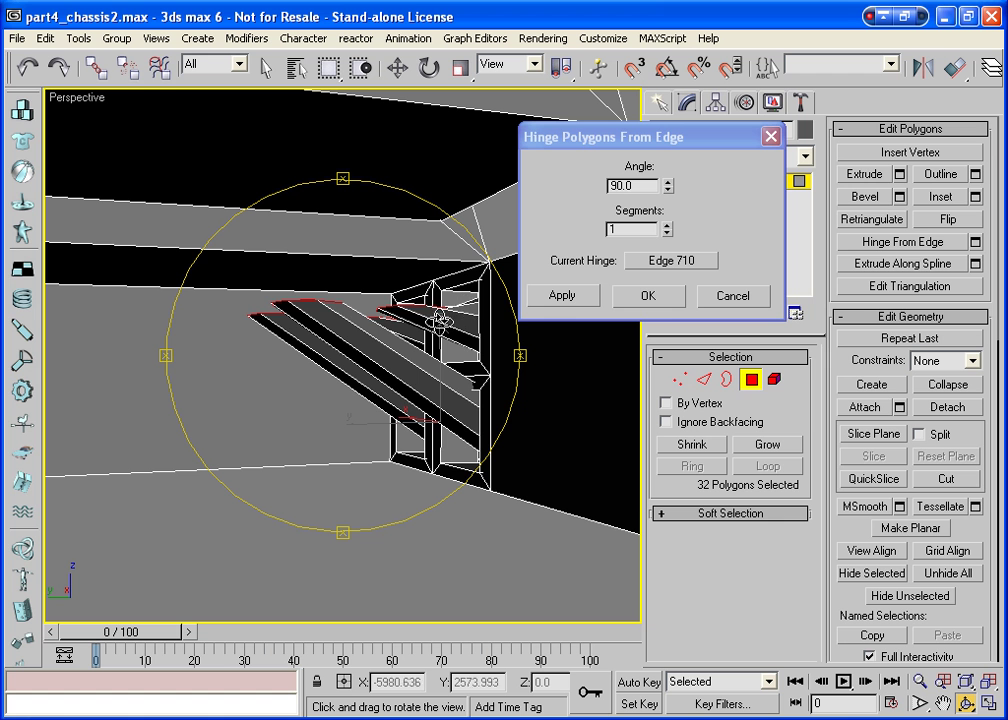
click(666, 225)
click(666, 225)
click(666, 225)
click(666, 225)
click(666, 225)
click(666, 225)
click(666, 225)
mouse_move(379, 352)
mouse_down()
mouse_move(392, 388)
mouse_move(370, 376)
mouse_move(485, 372)
mouse_move(418, 408)
mouse_move(400, 403)
mouse_move(400, 423)
mouse_move(407, 411)
mouse_move(461, 432)
mouse_move(368, 334)
mouse_up()
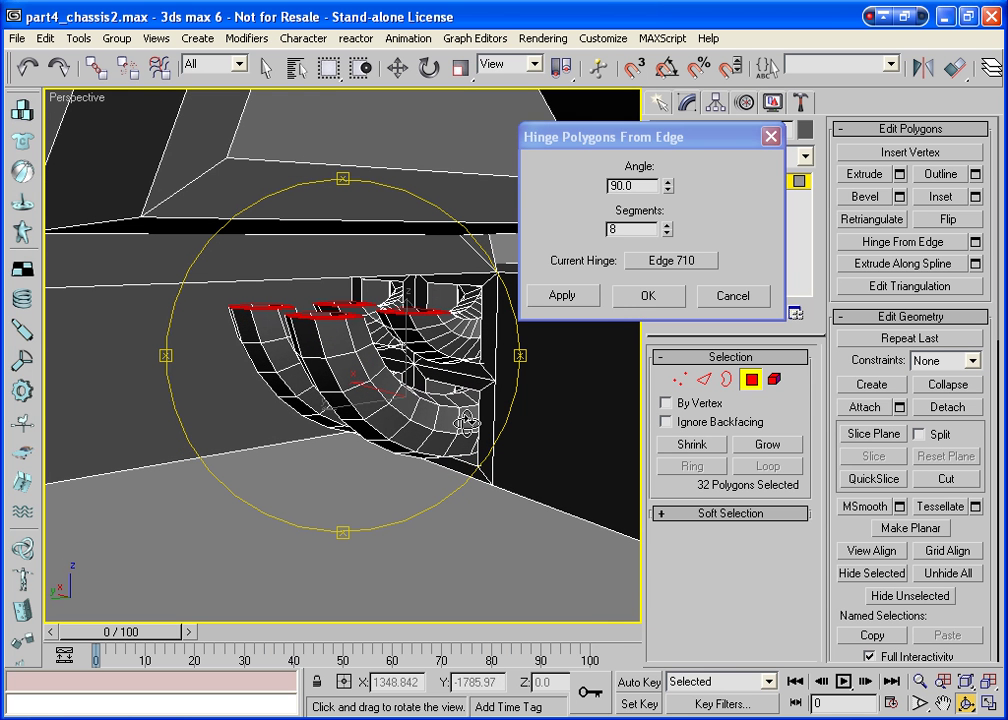
click(643, 295)
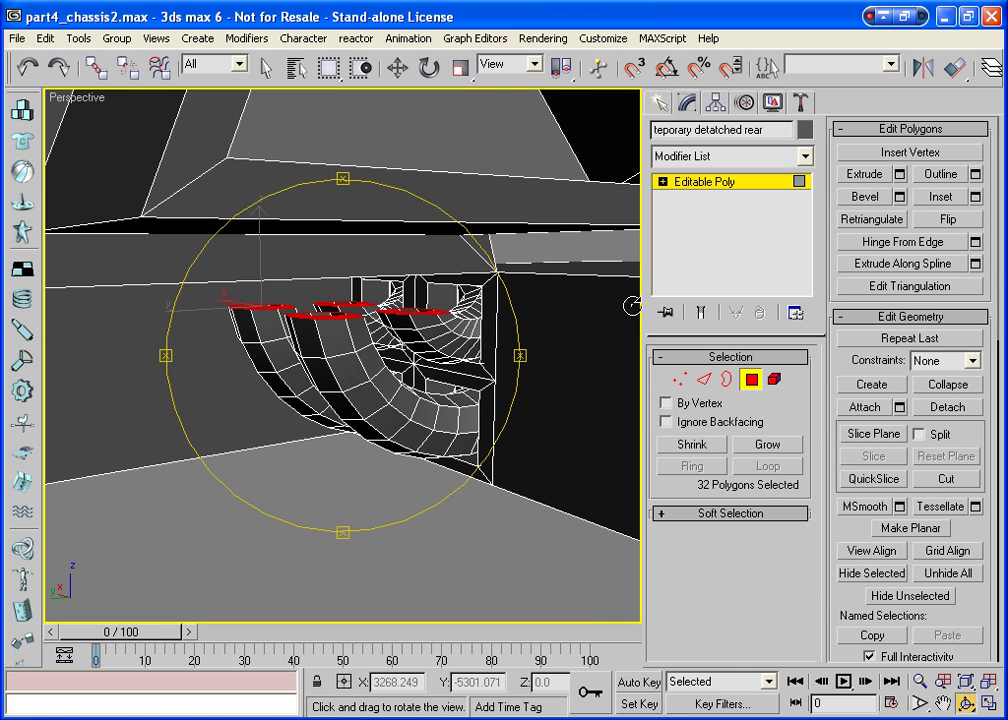
Extrude the four pipe ends upward into the overhanging part above and clear the polygon selection.
click(866, 175)
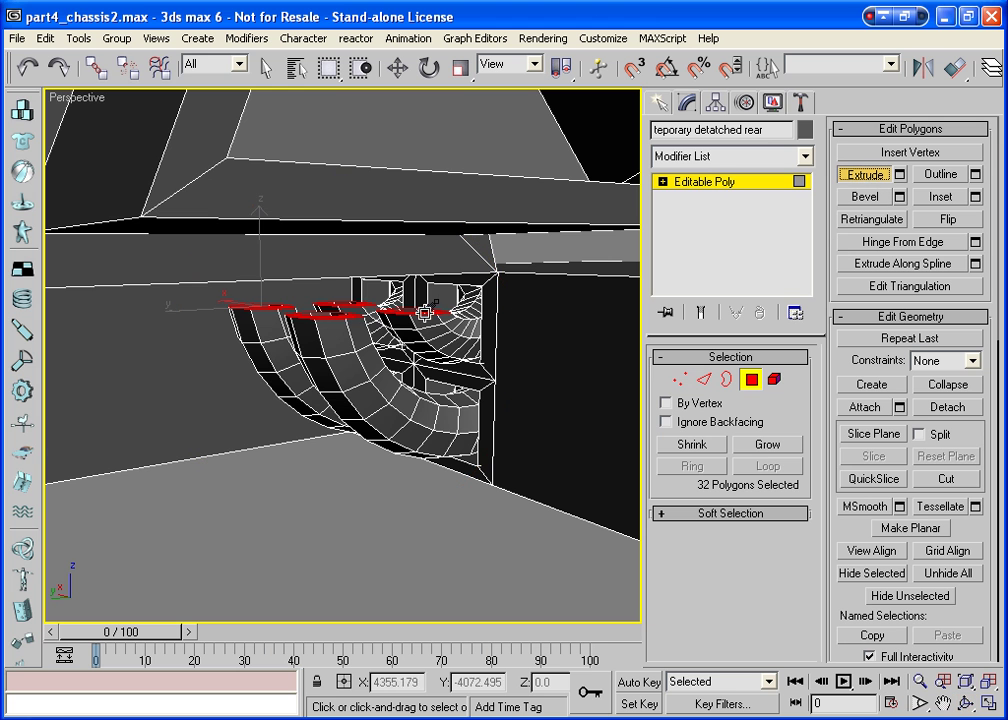
drag(357, 301, 360, 286)
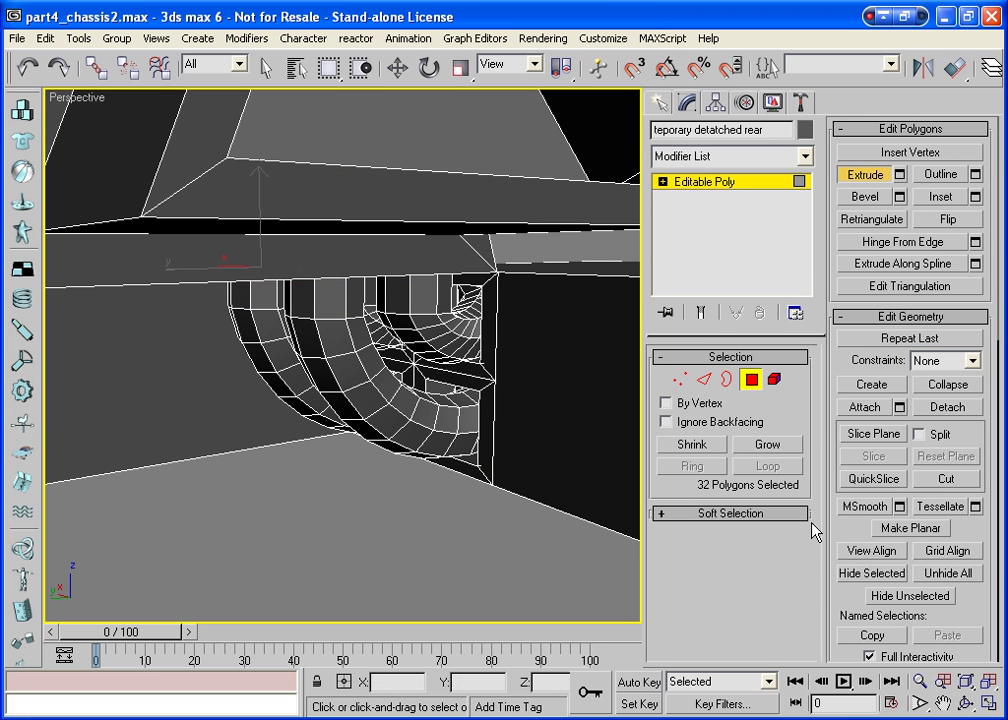
click(967, 707)
drag(420, 360, 378, 360)
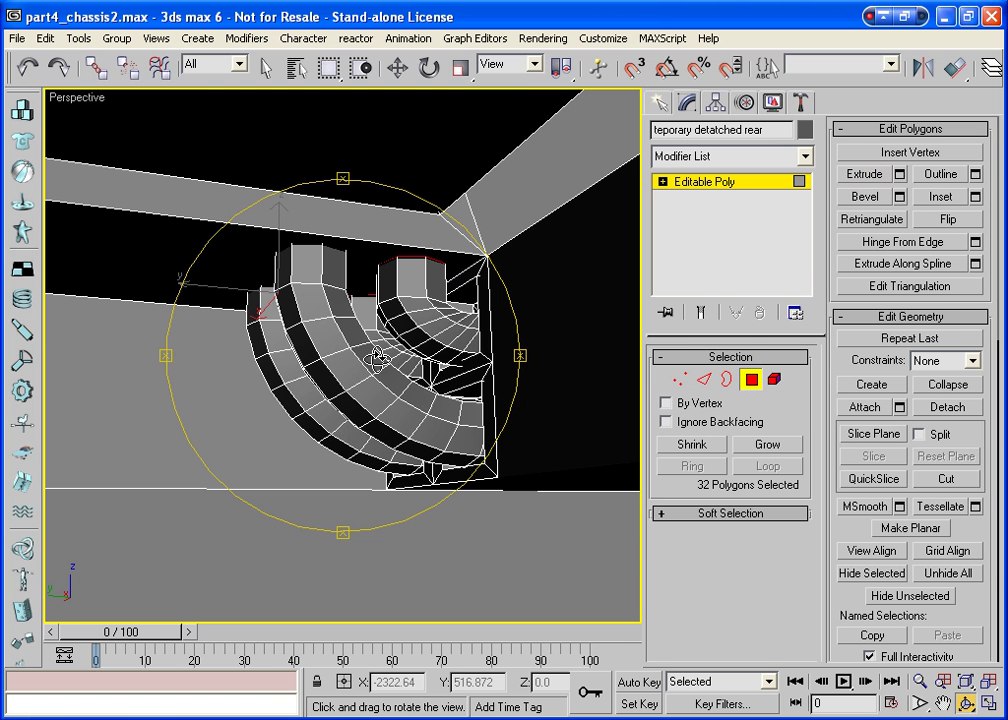
key(ctrl+d)
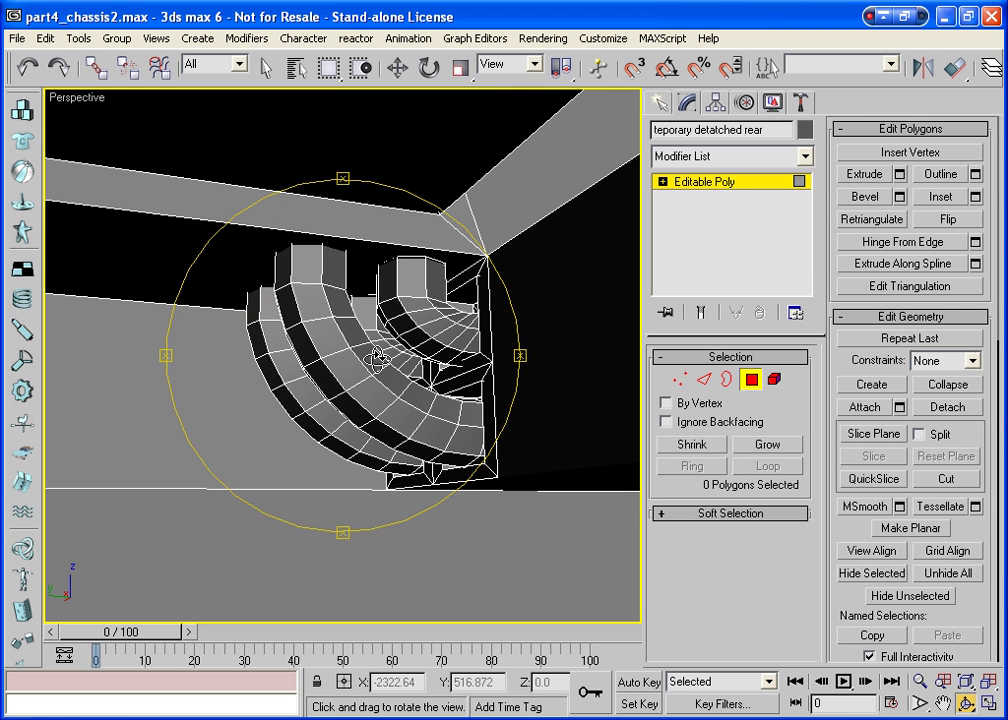
Select the two horizontal edges on the divider between upper and lower recesses, move them down along Z, and leave edge editing.
drag(340, 349, 457, 382)
scroll(460, 381, up, 5)
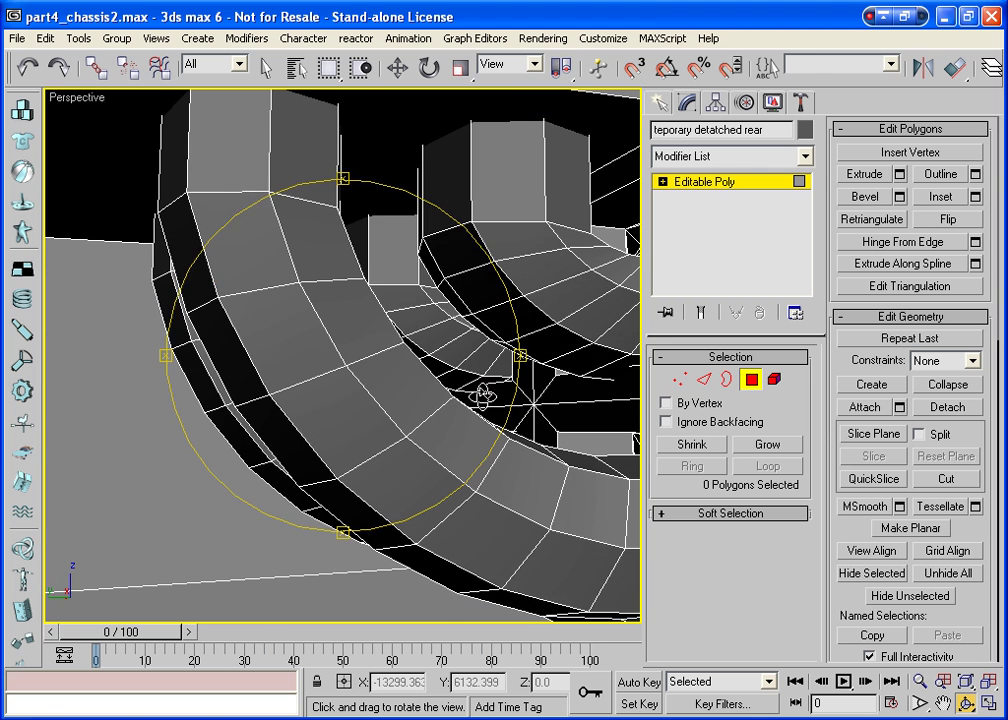
right_click(487, 395)
click(704, 379)
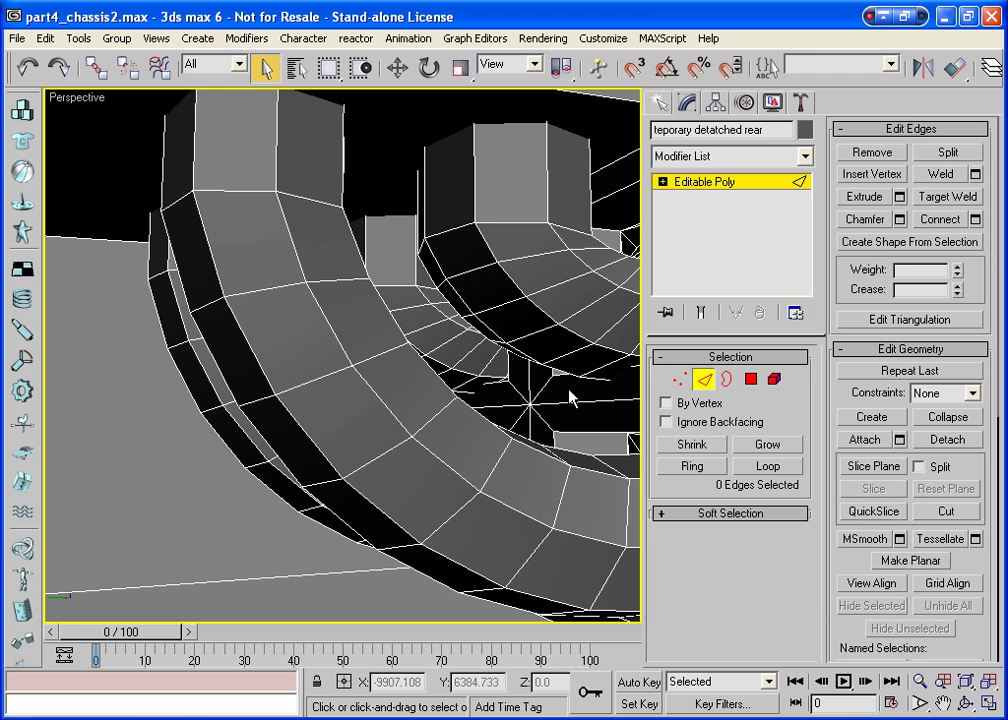
click(512, 396)
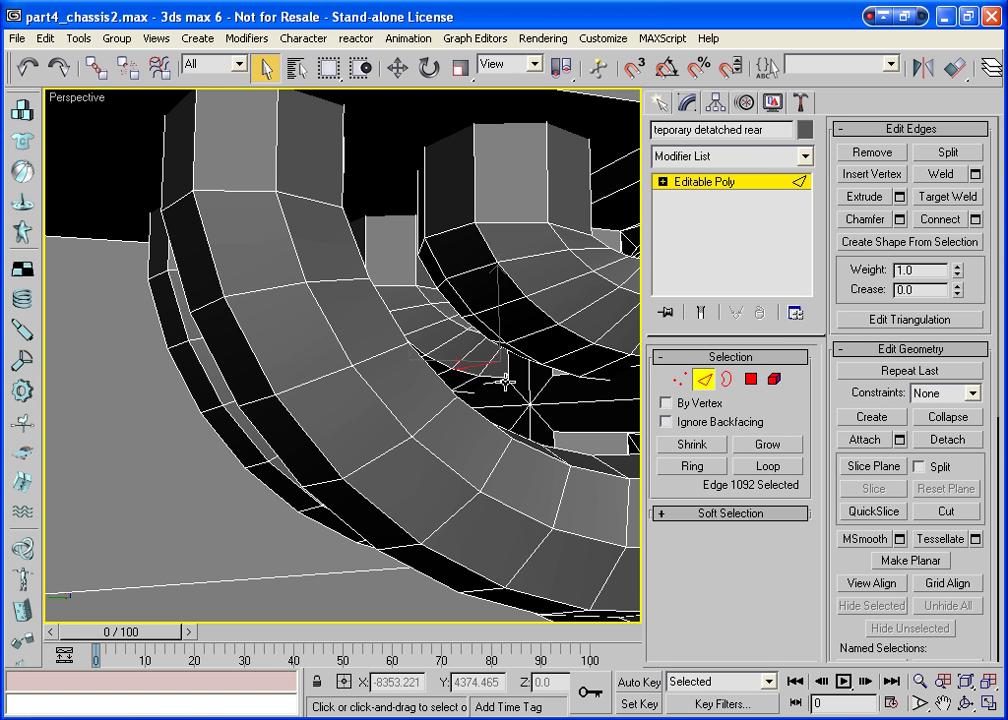
click(508, 383)
ctrl+click(560, 383)
click(398, 67)
drag(605, 298, 607, 315)
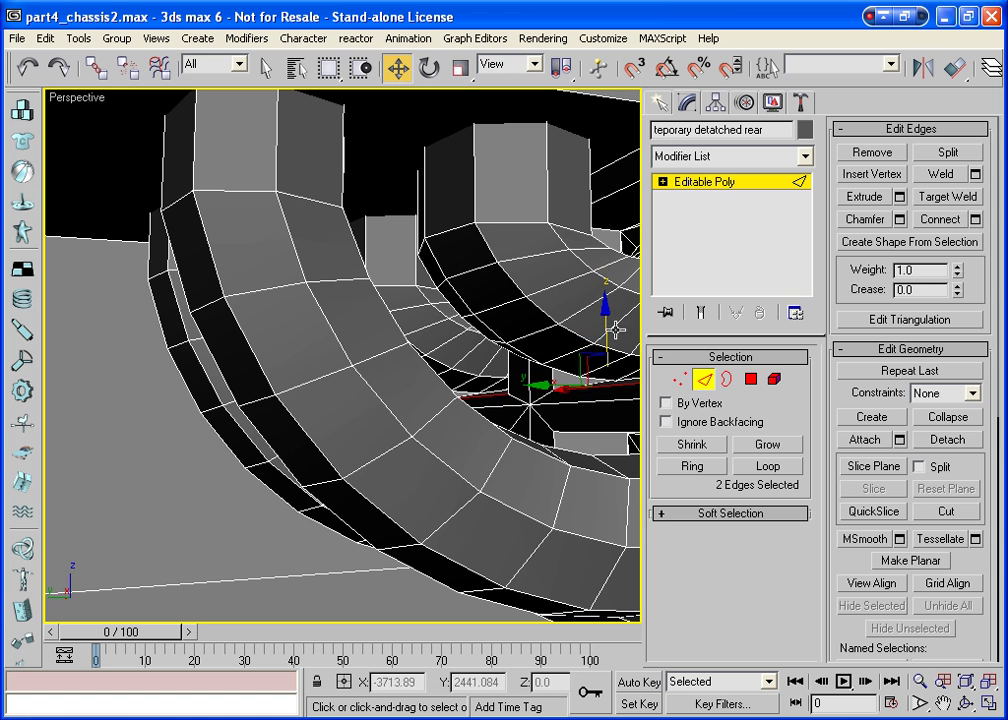
click(704, 380)
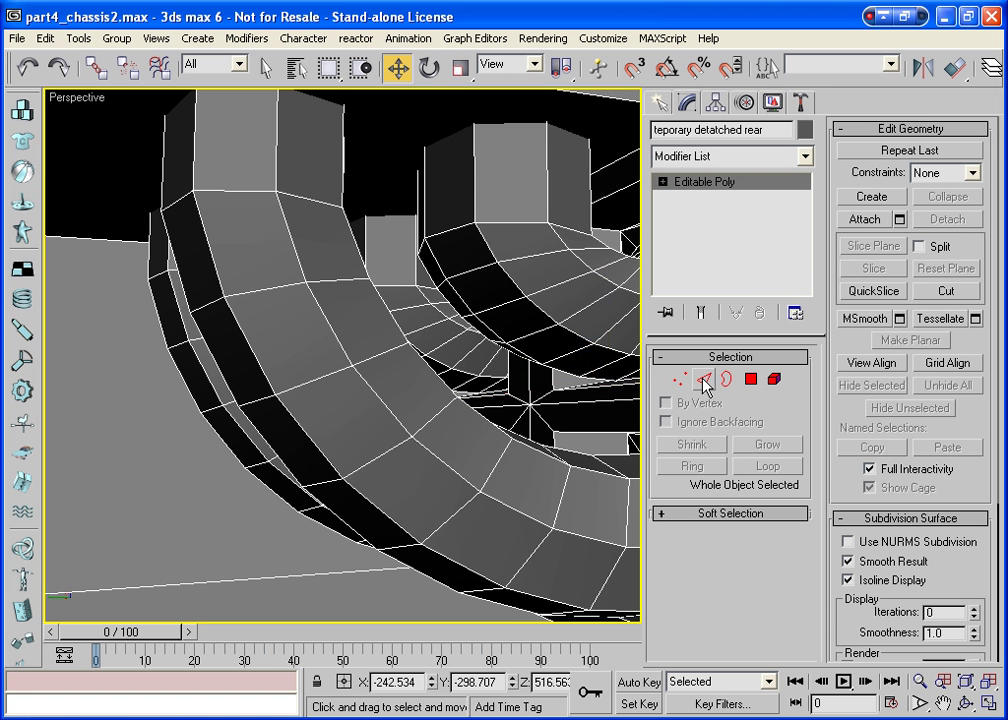
Cut an edge on the narrow vertical strip beside the recesses and target-weld the surplus vertex.
click(919, 680)
drag(574, 387, 517, 430)
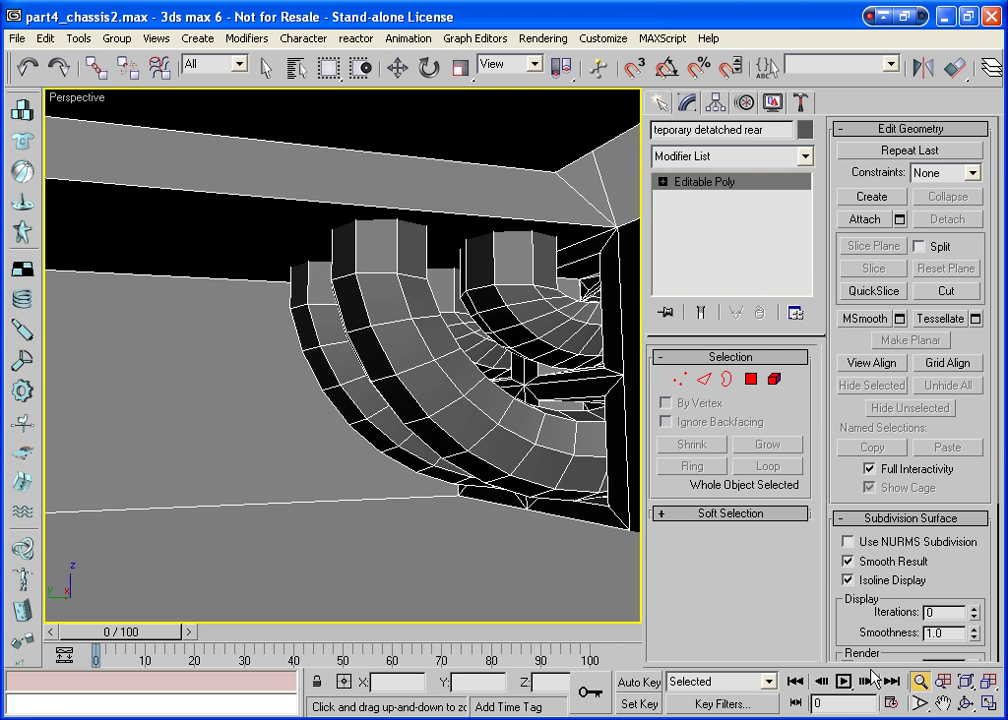
key(ctrl+r)
drag(497, 385, 567, 360)
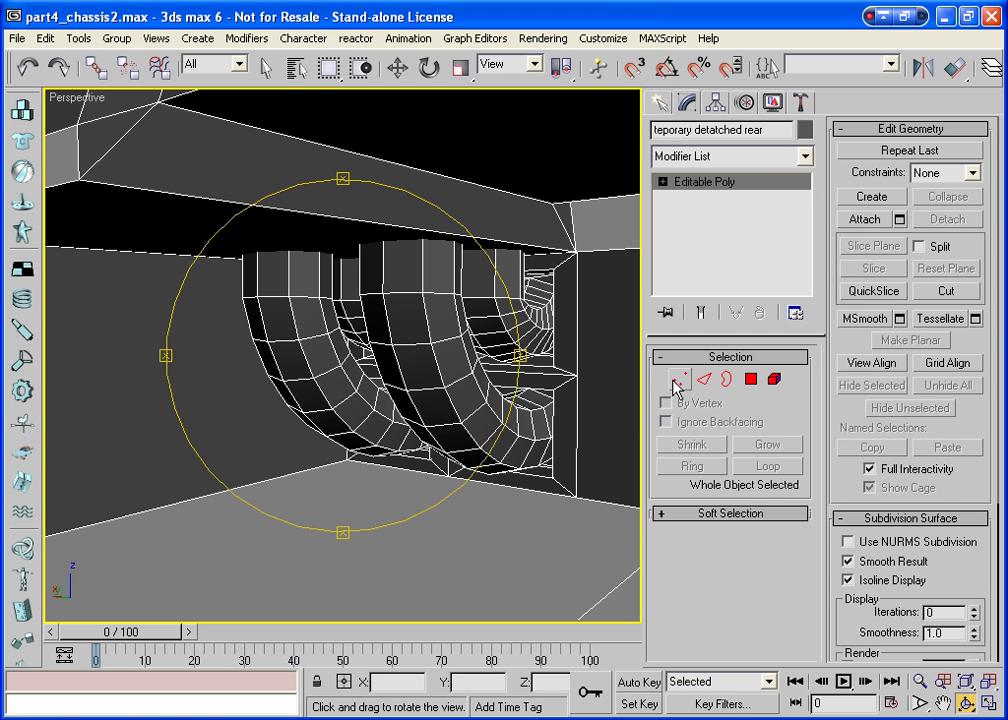
click(945, 291)
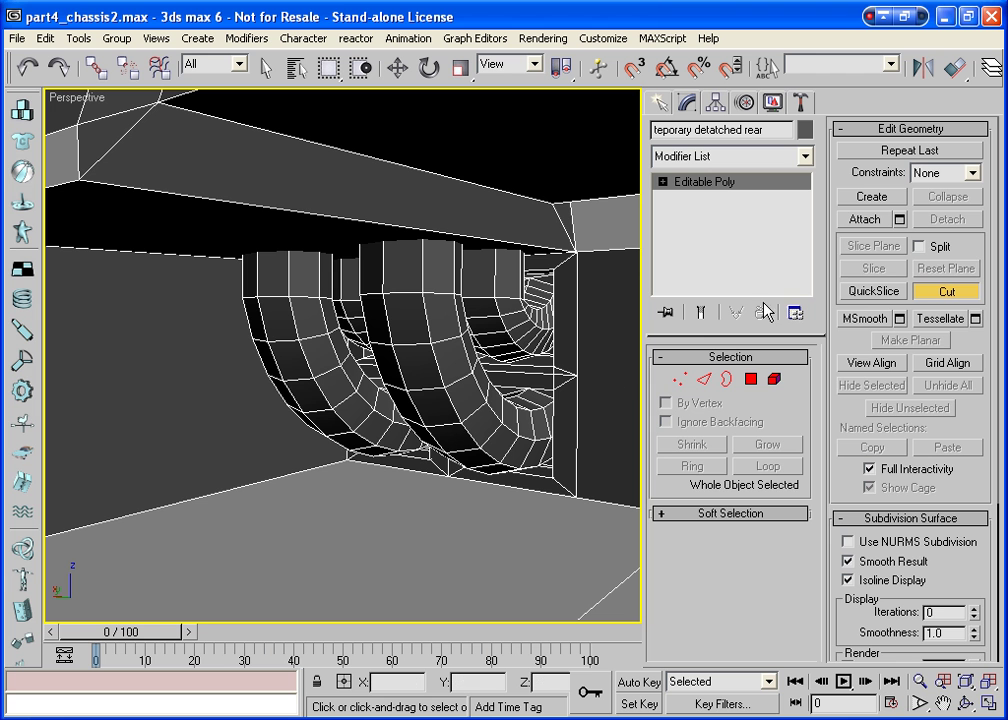
click(680, 379)
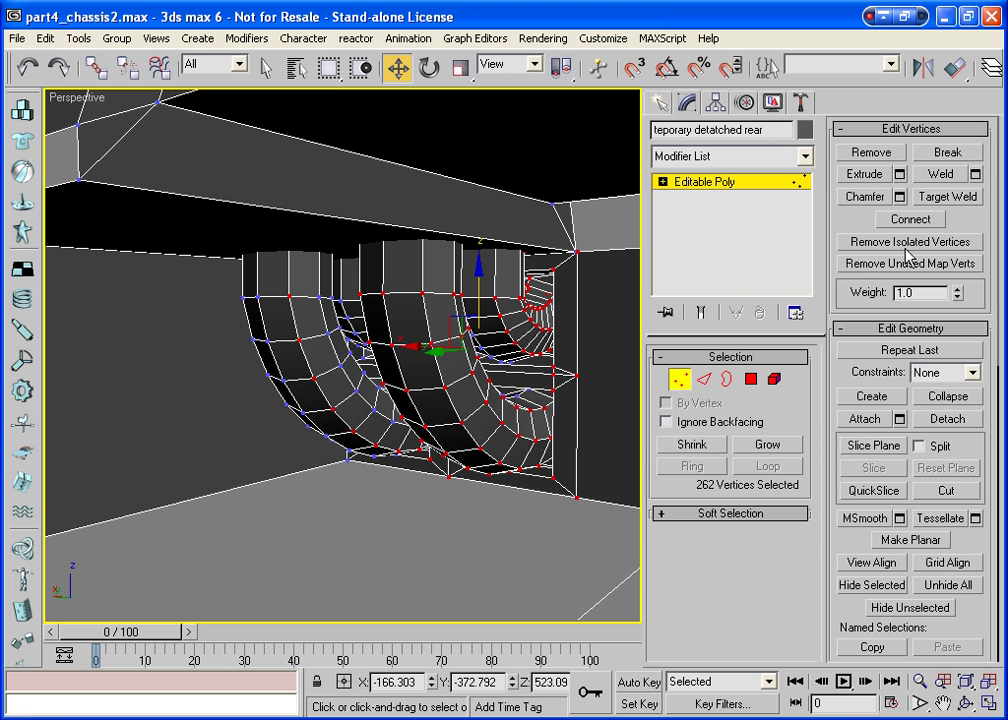
click(940, 198)
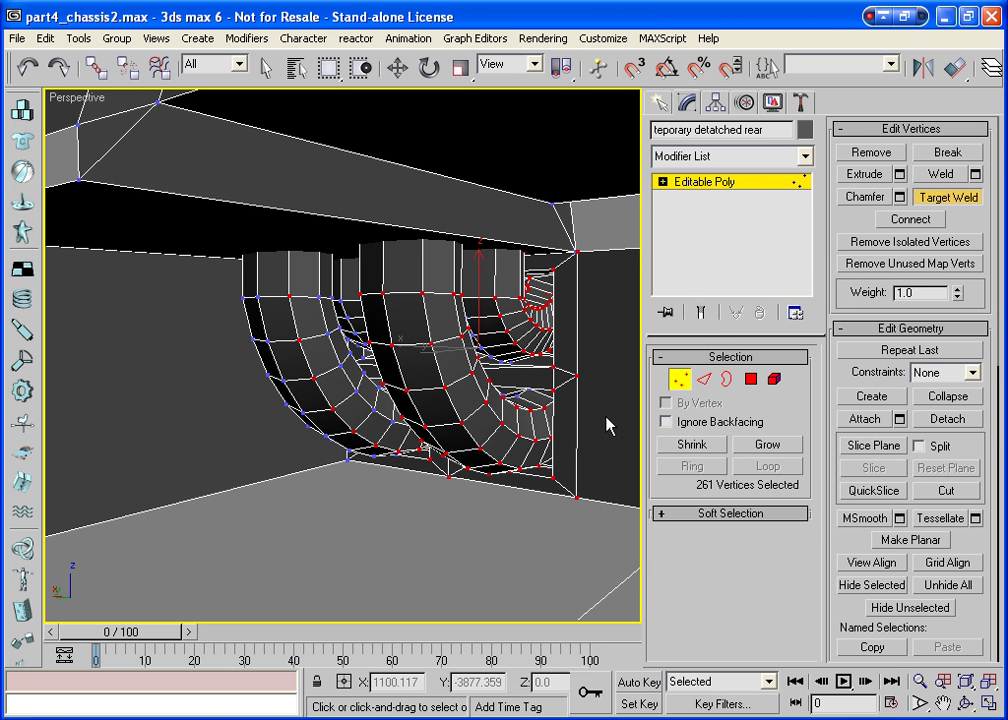
Select the three polygons of the narrow vertical strip beside the recesses and leave polygon editing.
click(751, 379)
click(577, 321)
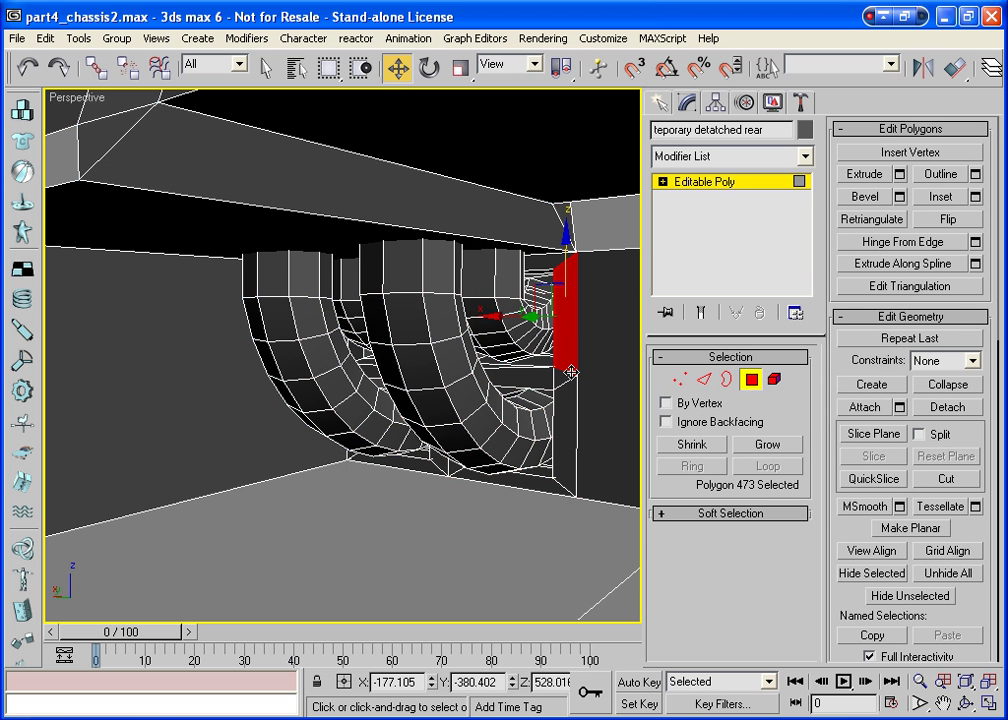
ctrl+click(565, 410)
ctrl+click(562, 456)
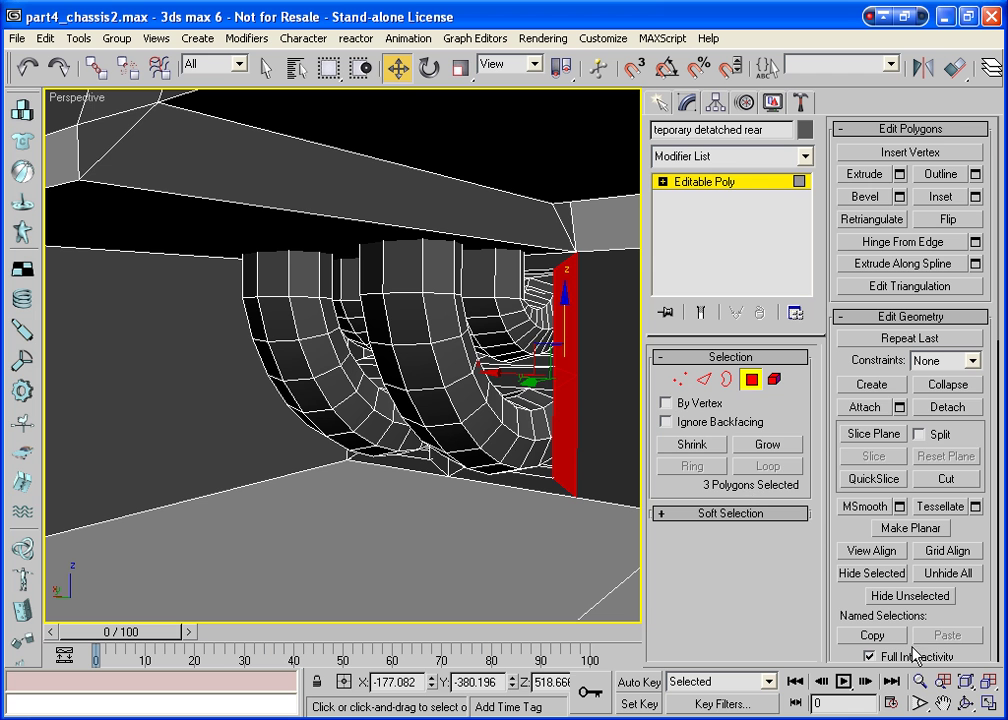
key(ctrl+r)
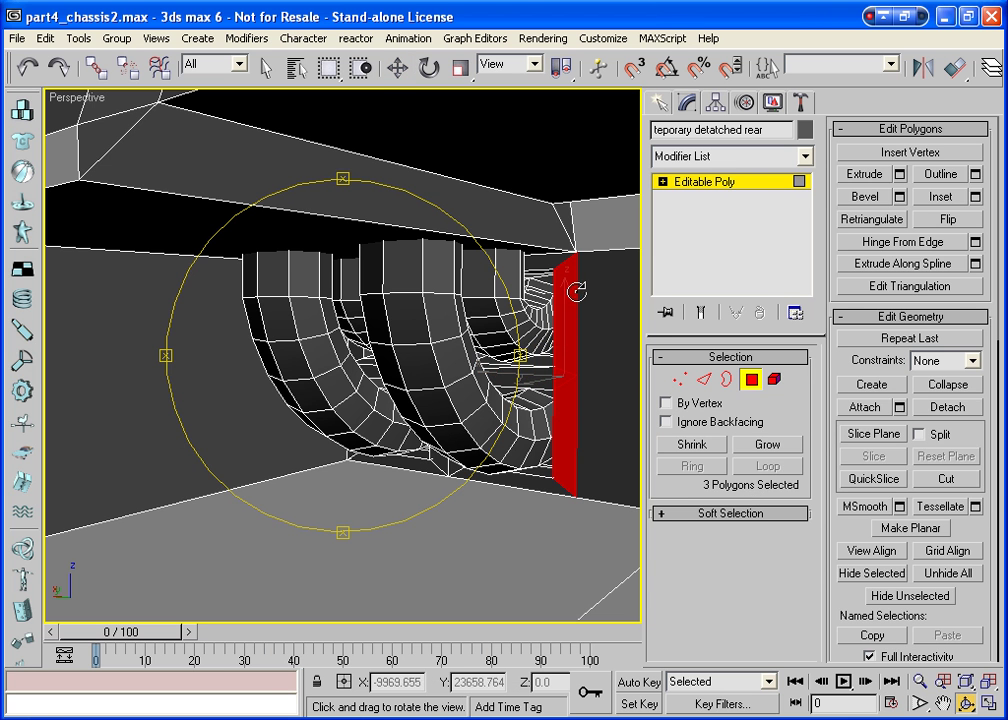
click(751, 379)
Cut a new edge at the strip's upper corner and align the new vertex with the strip's vertical edge.
click(946, 291)
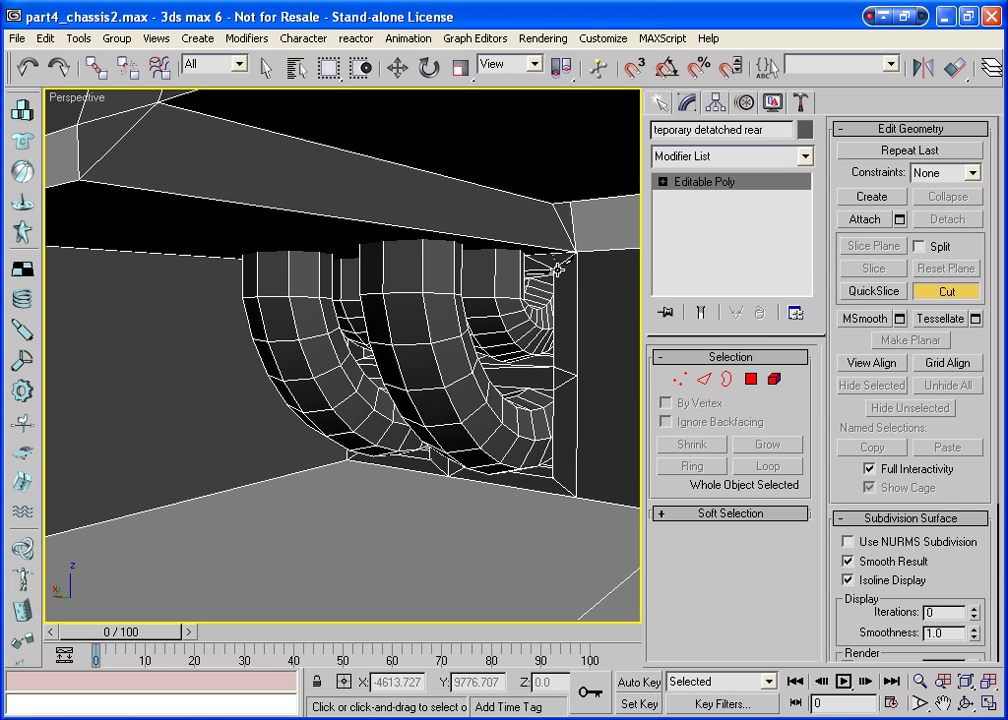
click(678, 379)
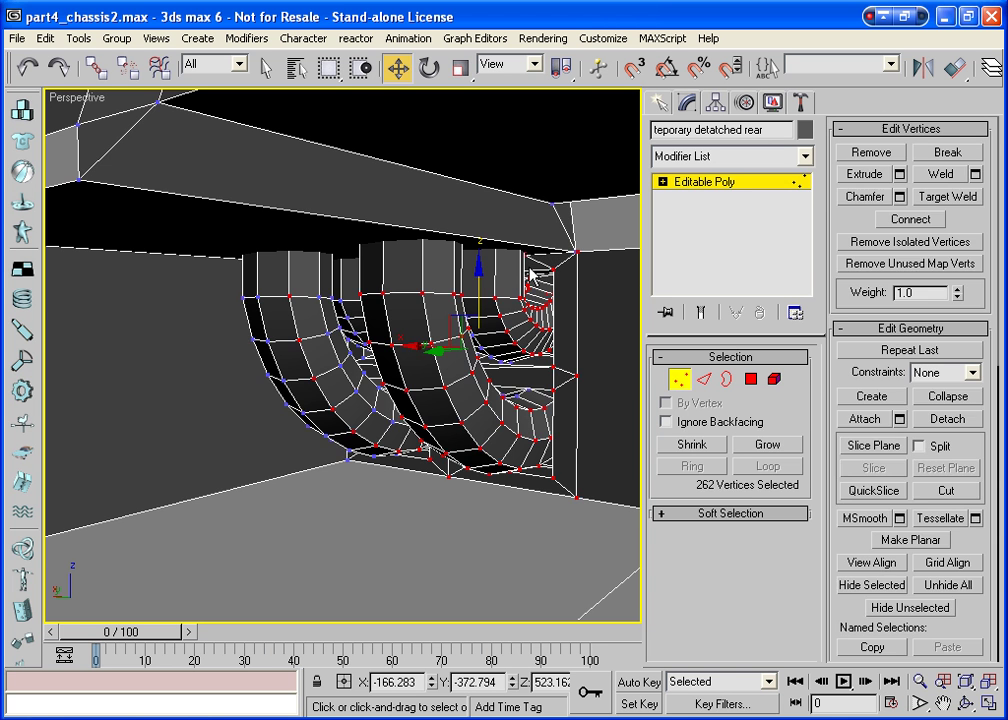
click(556, 302)
drag(450, 259, 480, 308)
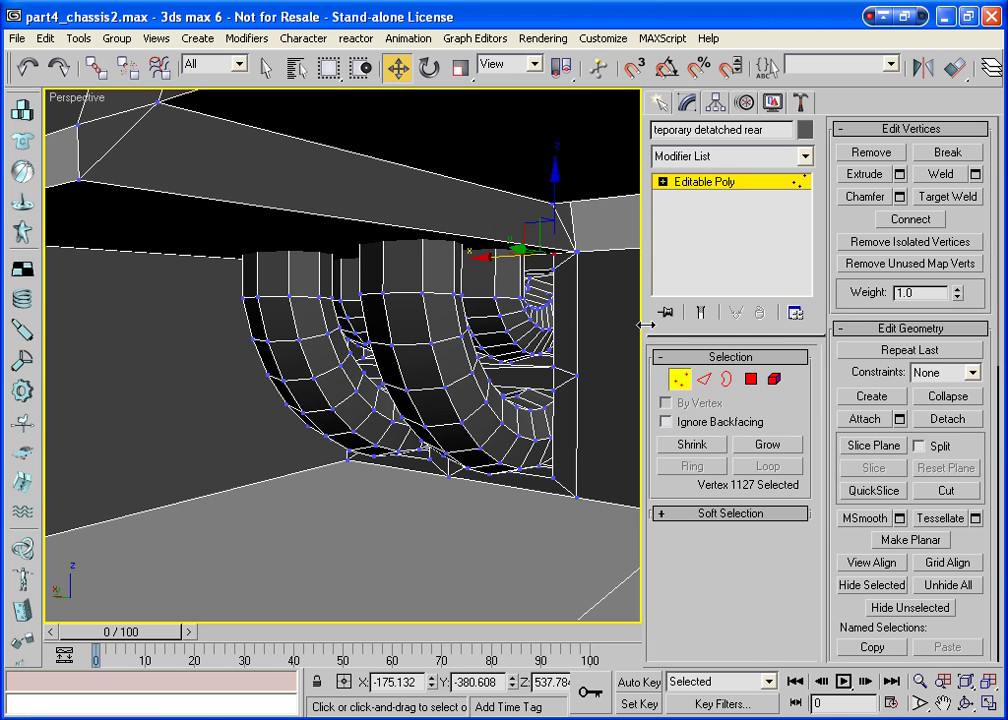
click(679, 379)
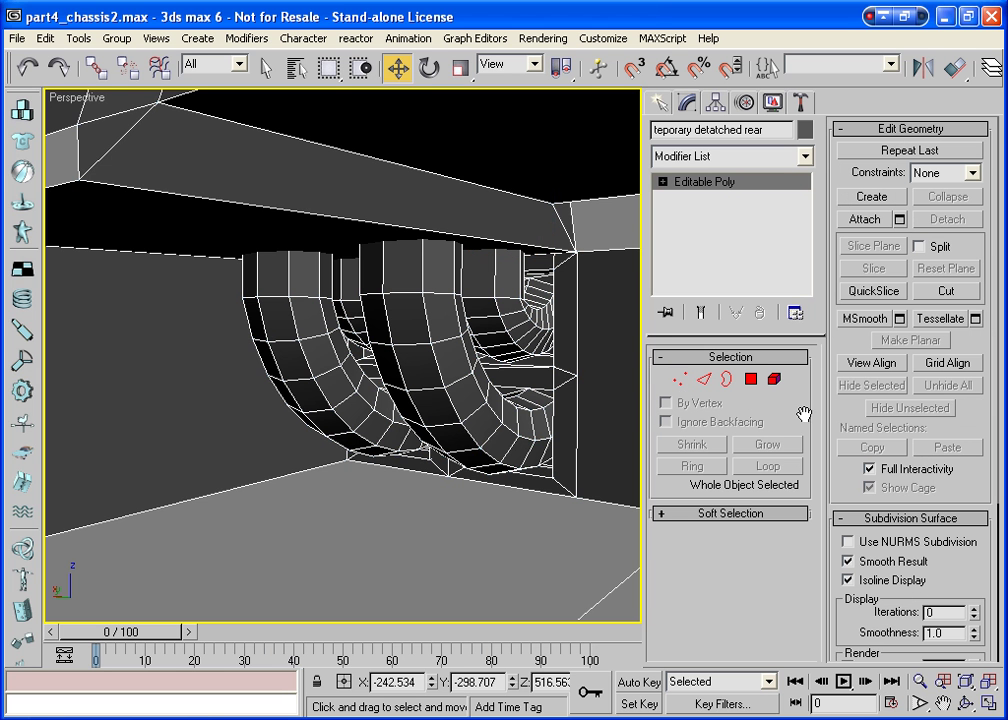
Cut a new edge at the strip's lower corner and move its new vertex slightly along X to straighten the border.
click(946, 291)
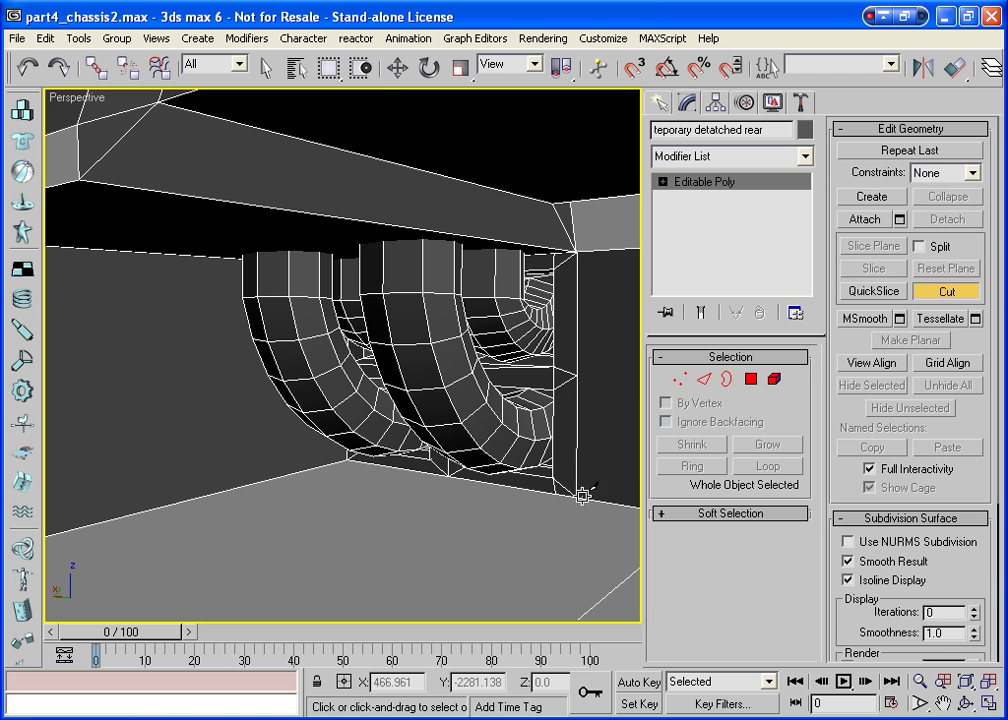
click(679, 379)
click(553, 496)
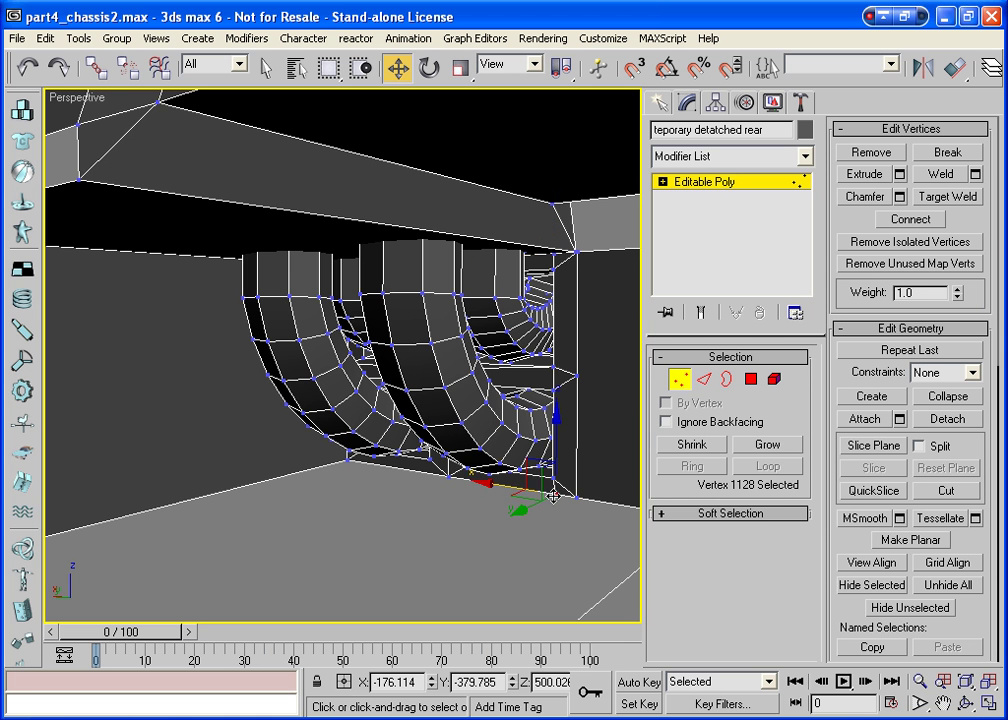
drag(486, 482, 483, 482)
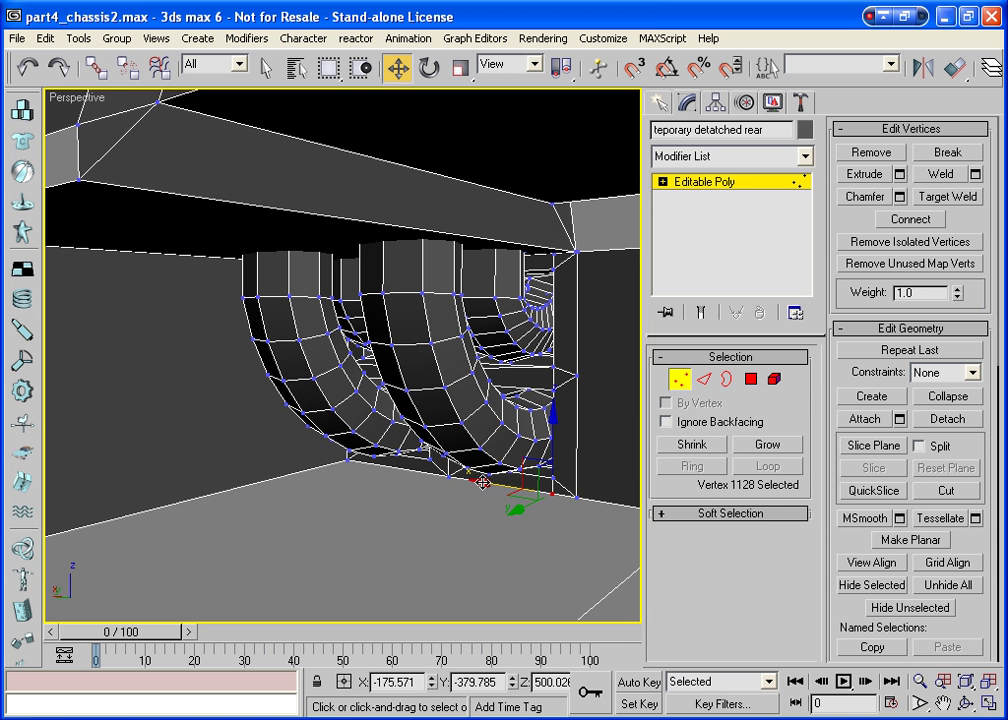
Add the upper and lower corner polygons to the strip selection and extrude all five polygons slightly.
click(752, 379)
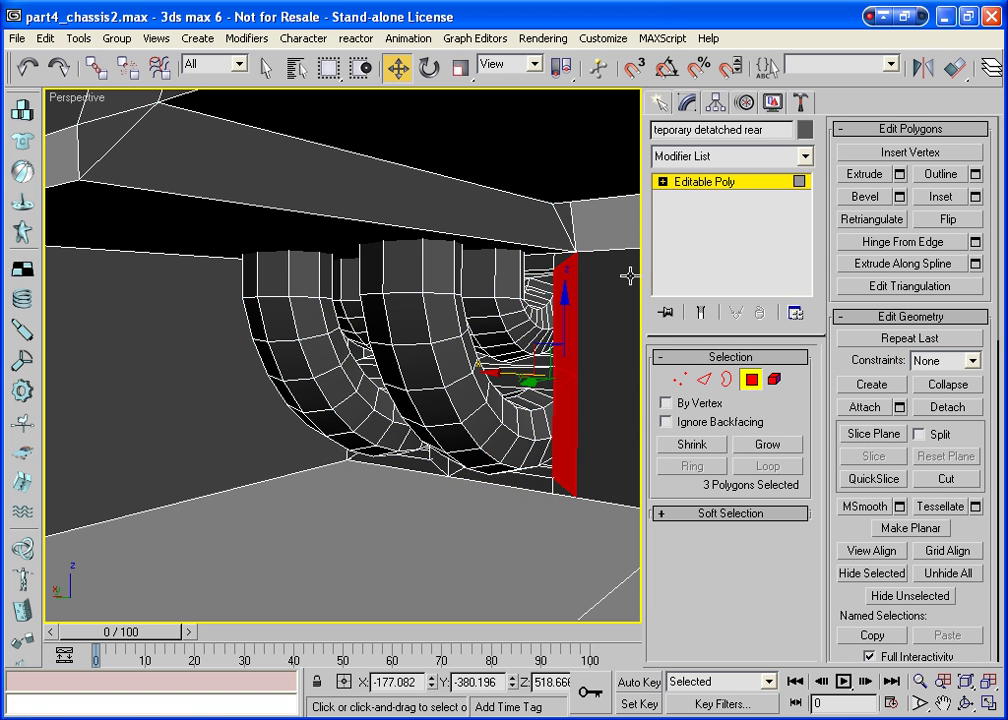
ctrl+click(565, 288)
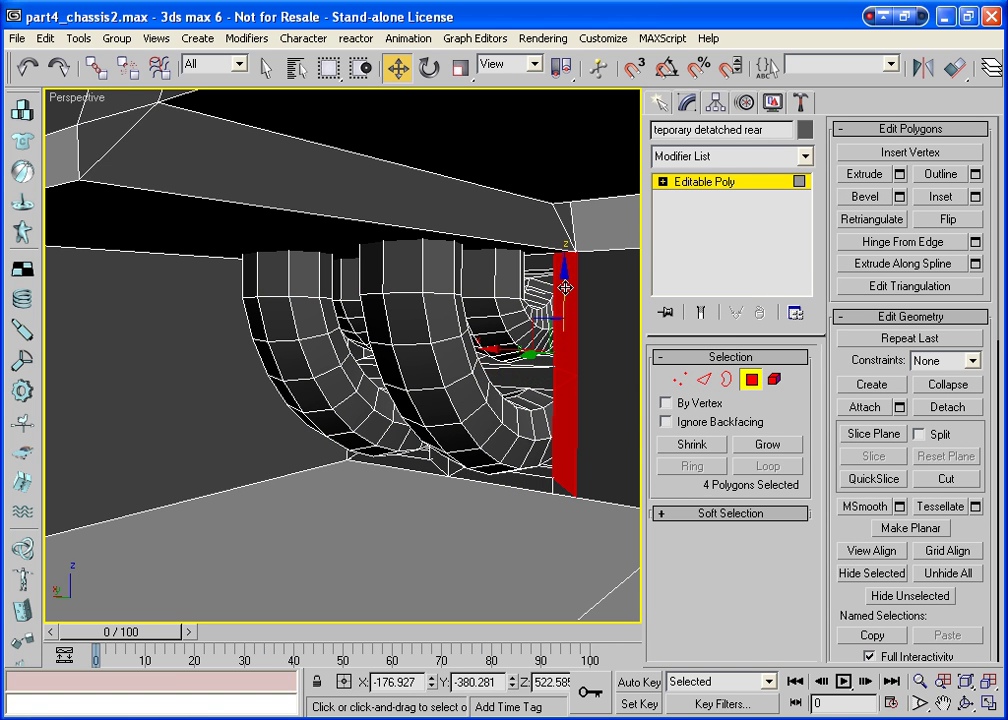
ctrl+click(557, 489)
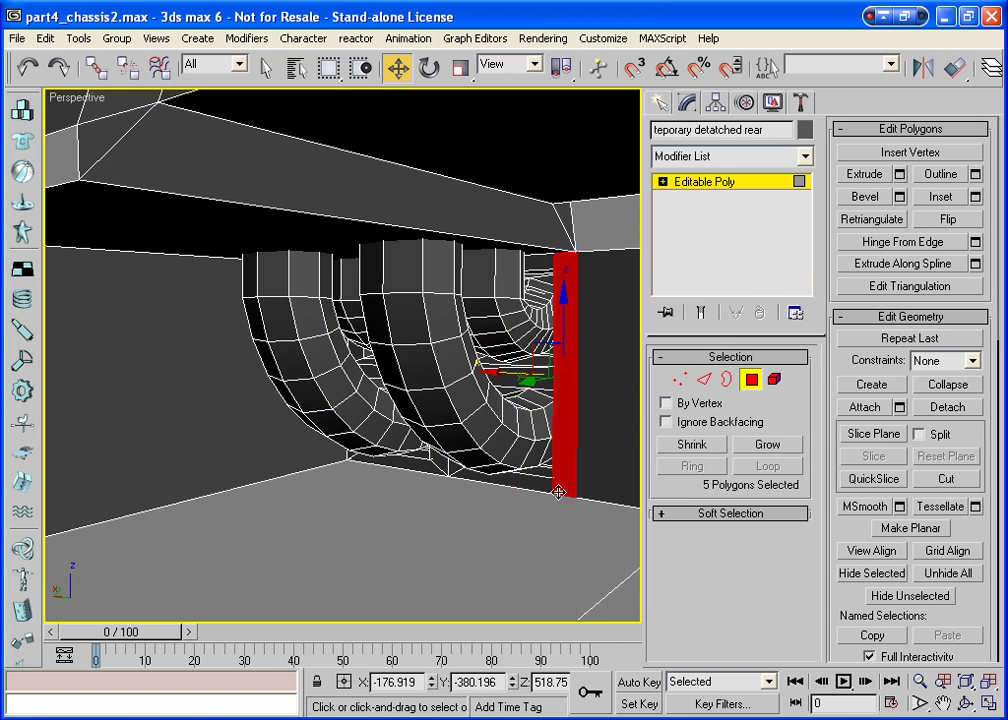
click(965, 703)
drag(452, 428, 560, 405)
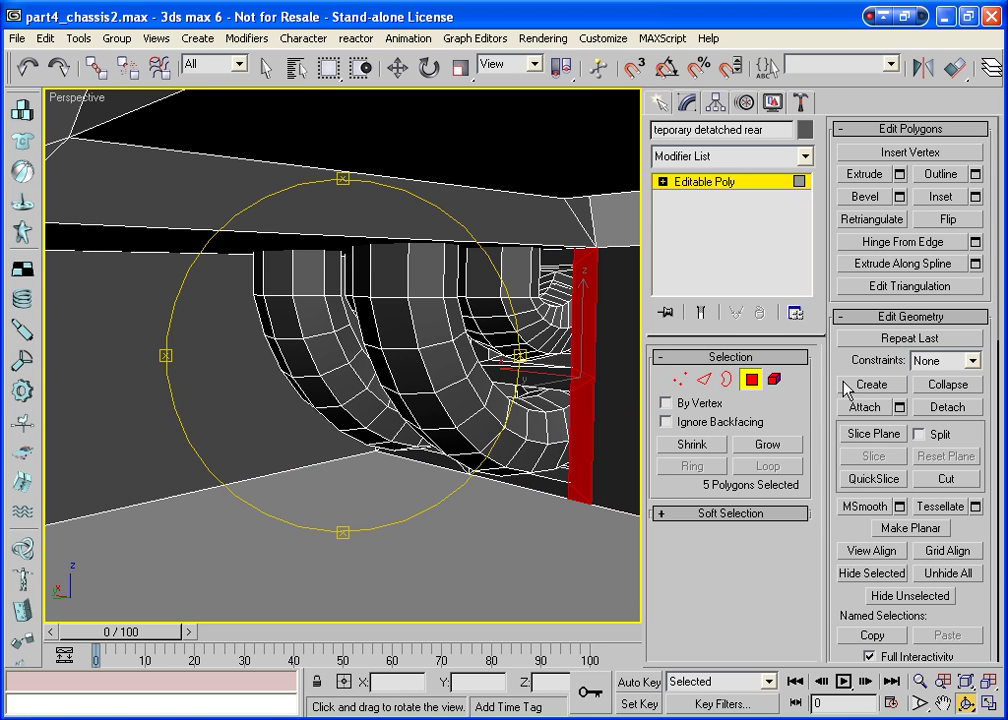
click(868, 176)
drag(596, 320, 590, 330)
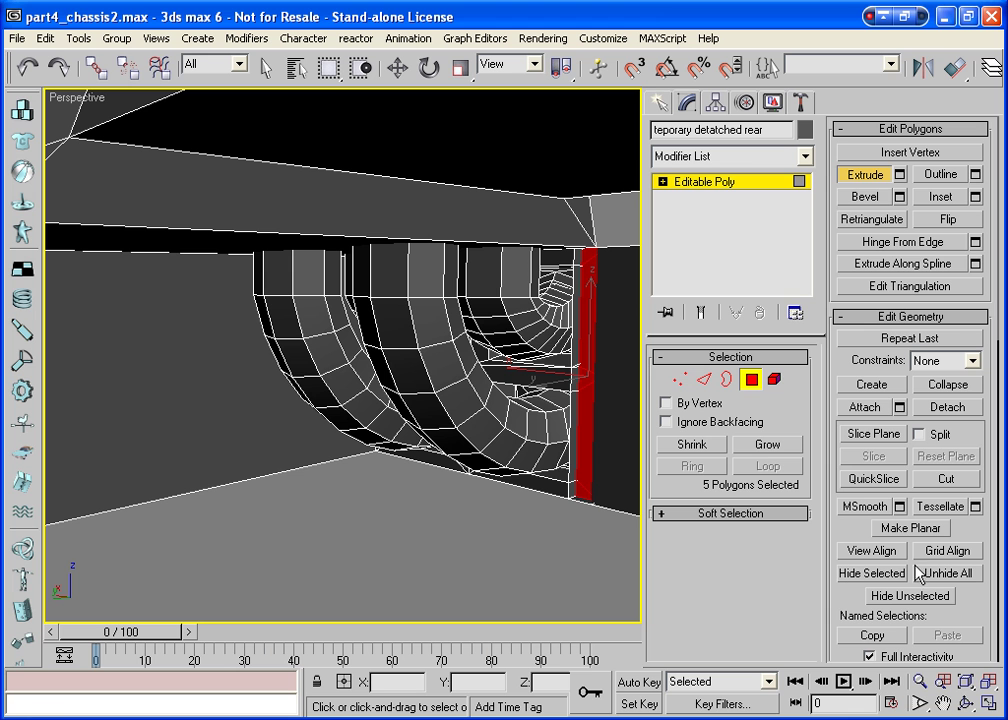
Hinge the extruded strip polygons from the strip's vertical edge and leave polygon editing.
click(895, 242)
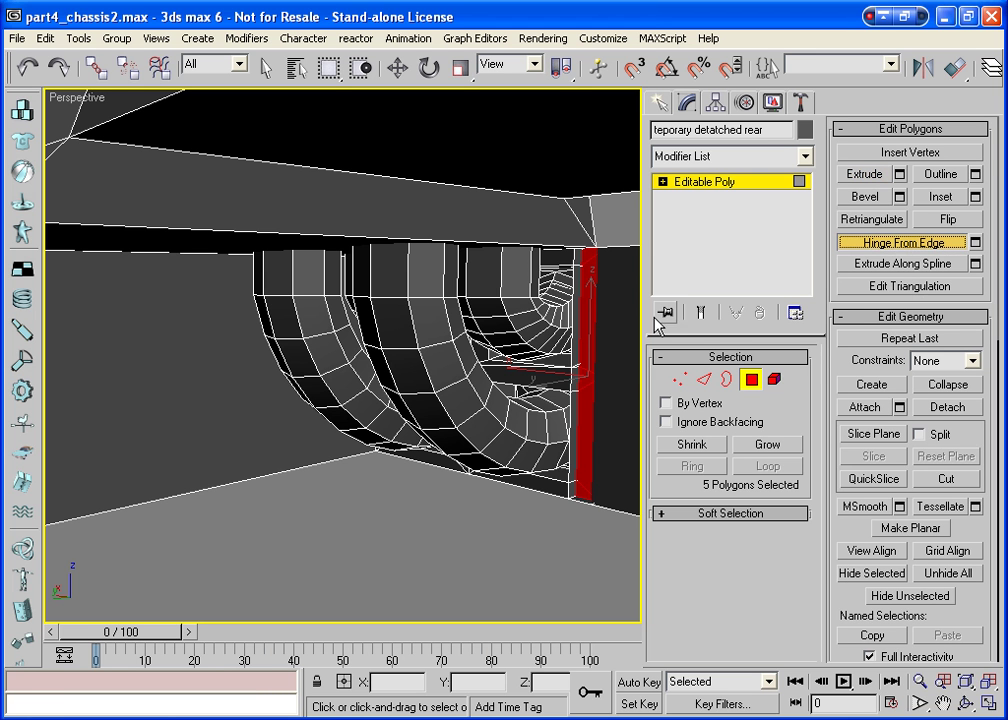
drag(579, 332, 583, 263)
click(750, 380)
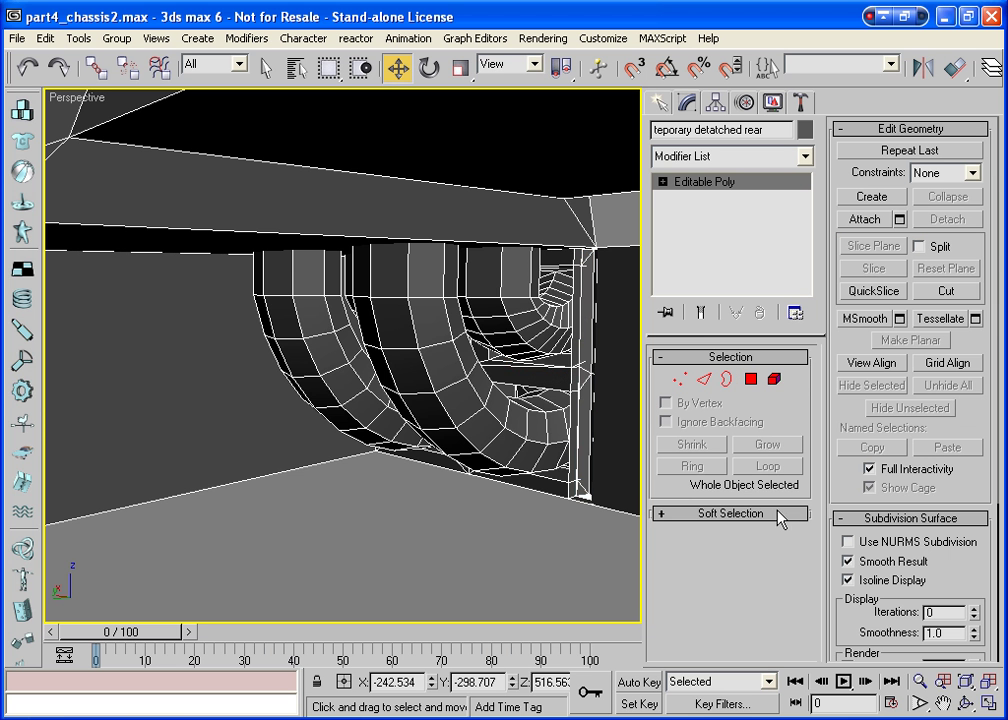
Select the long narrow face of the overhang directly above the pipes, then leave polygon editing.
click(966, 704)
drag(420, 430, 356, 338)
key(w)
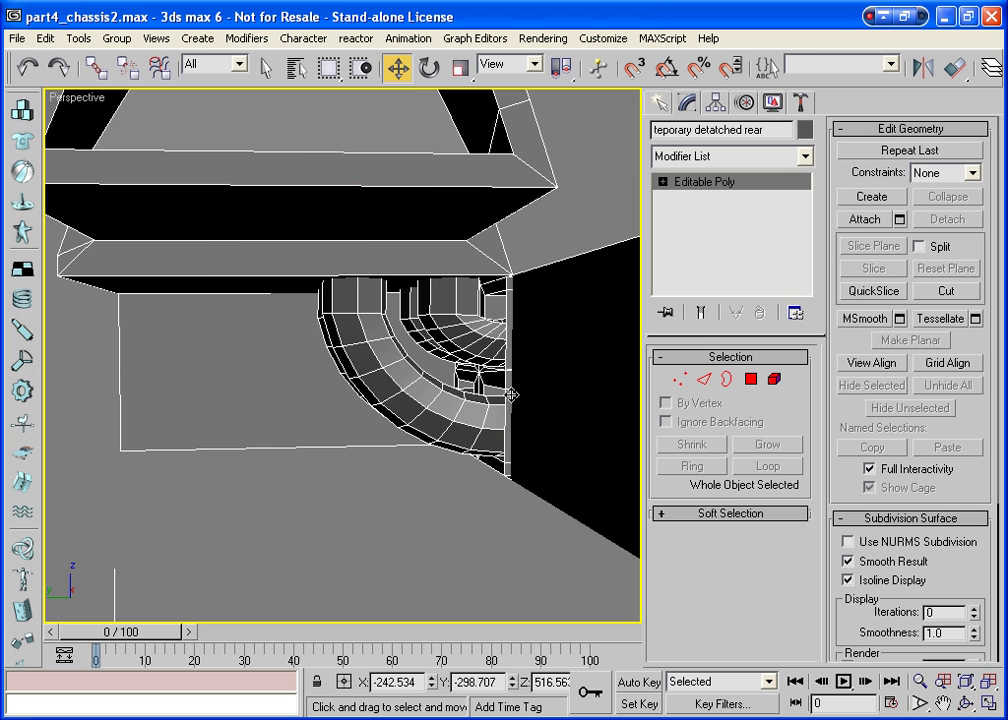
click(751, 379)
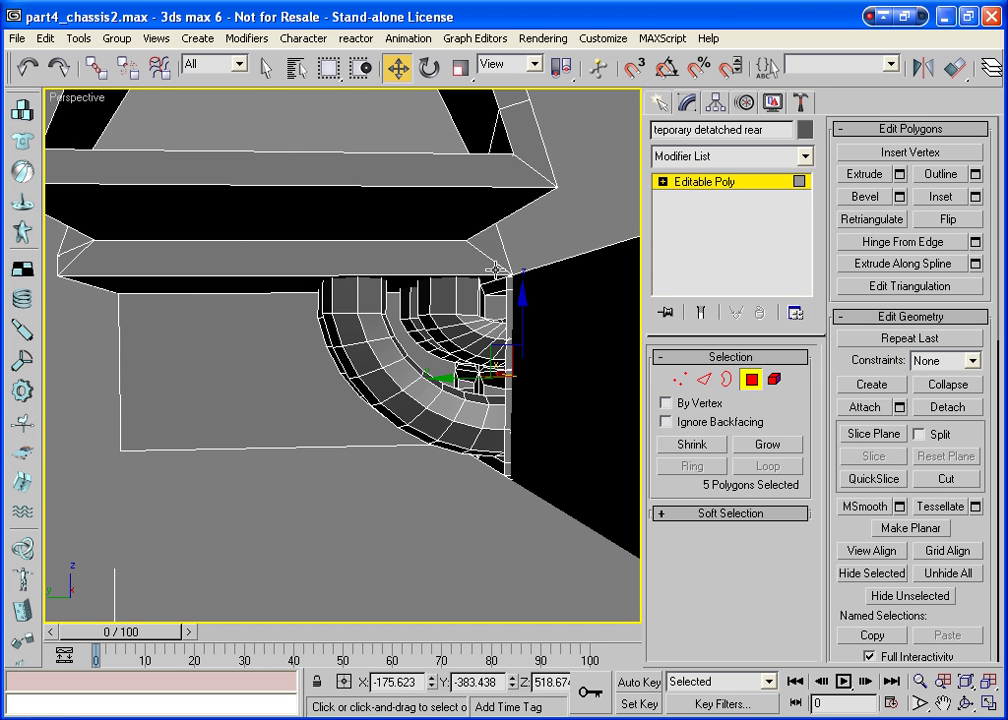
click(466, 258)
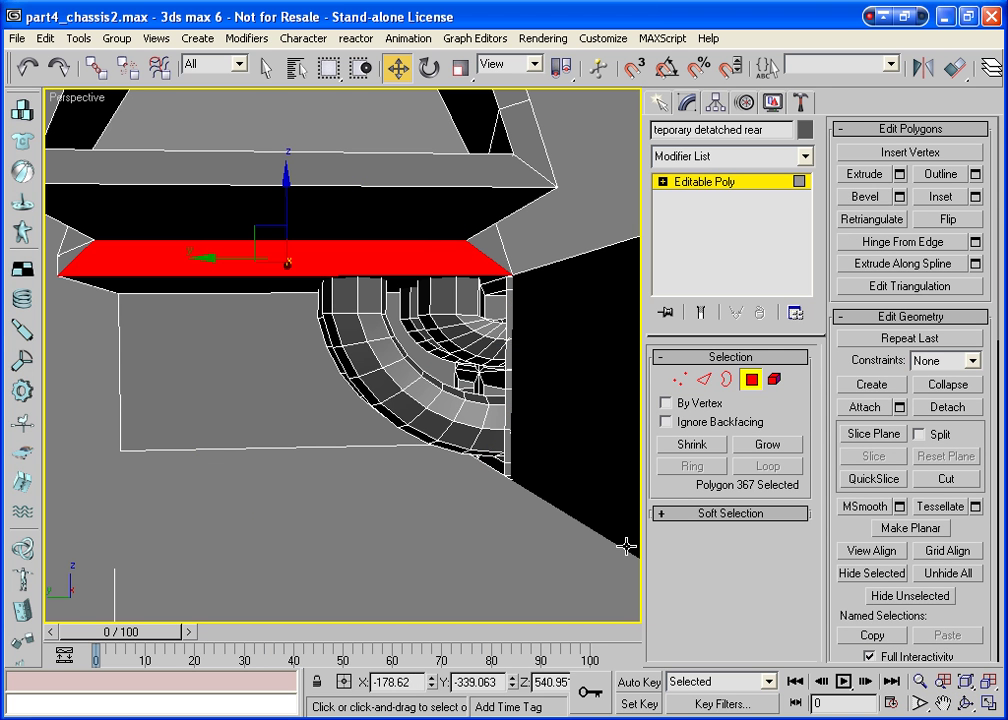
click(751, 379)
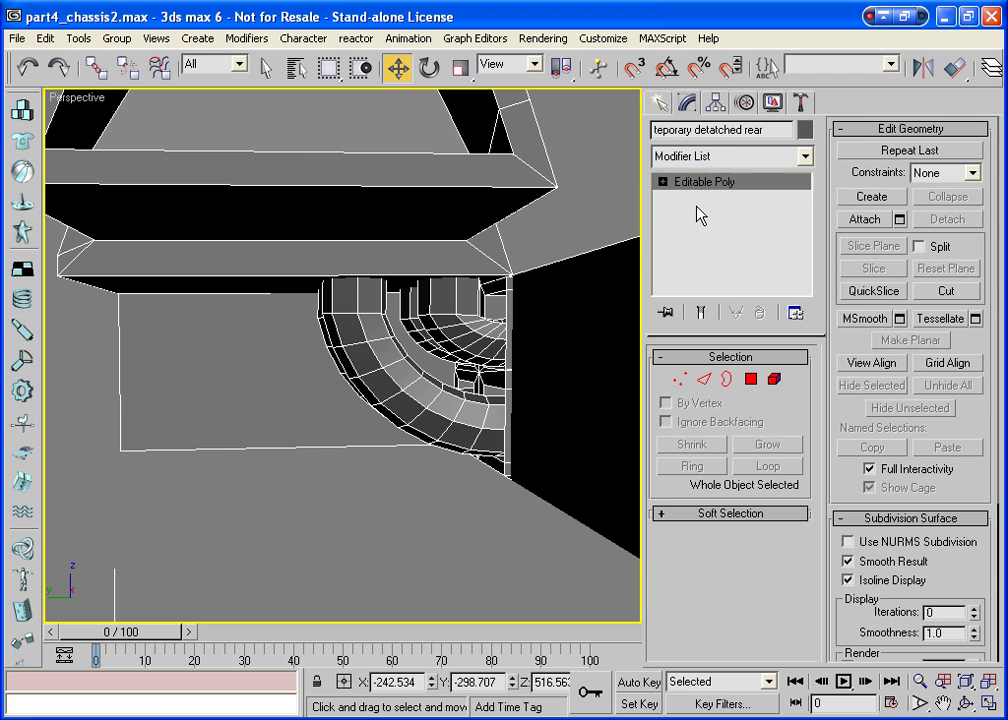
With AutoGrid on, create a box about 4.2 by 29.2 and 4.4 high at the far end of the narrow face above the pipes.
click(658, 103)
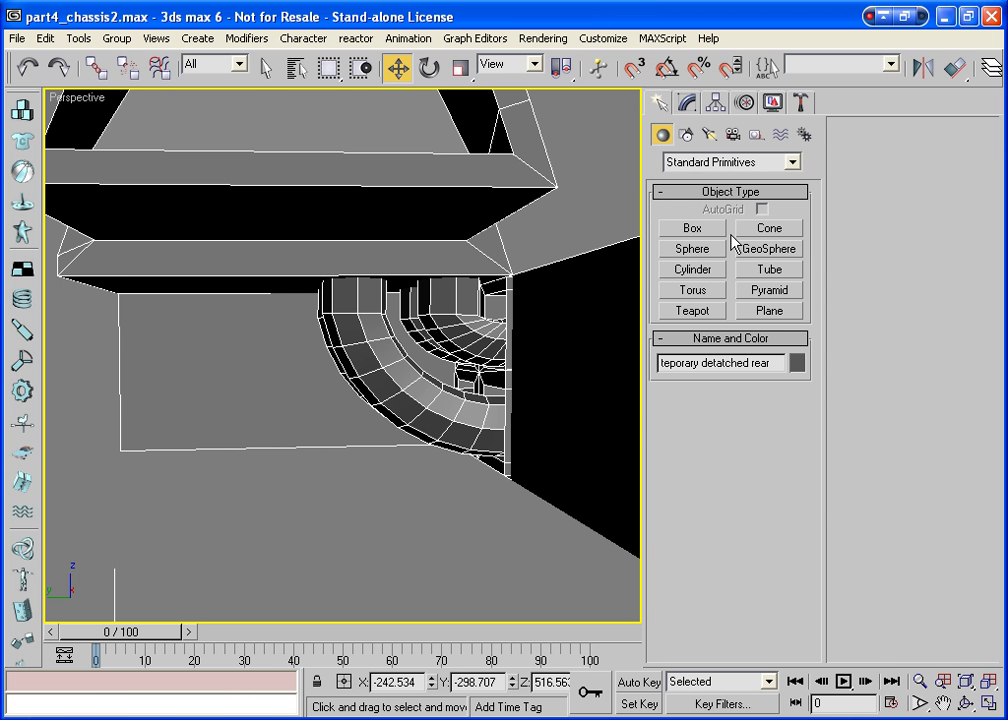
click(686, 230)
click(761, 209)
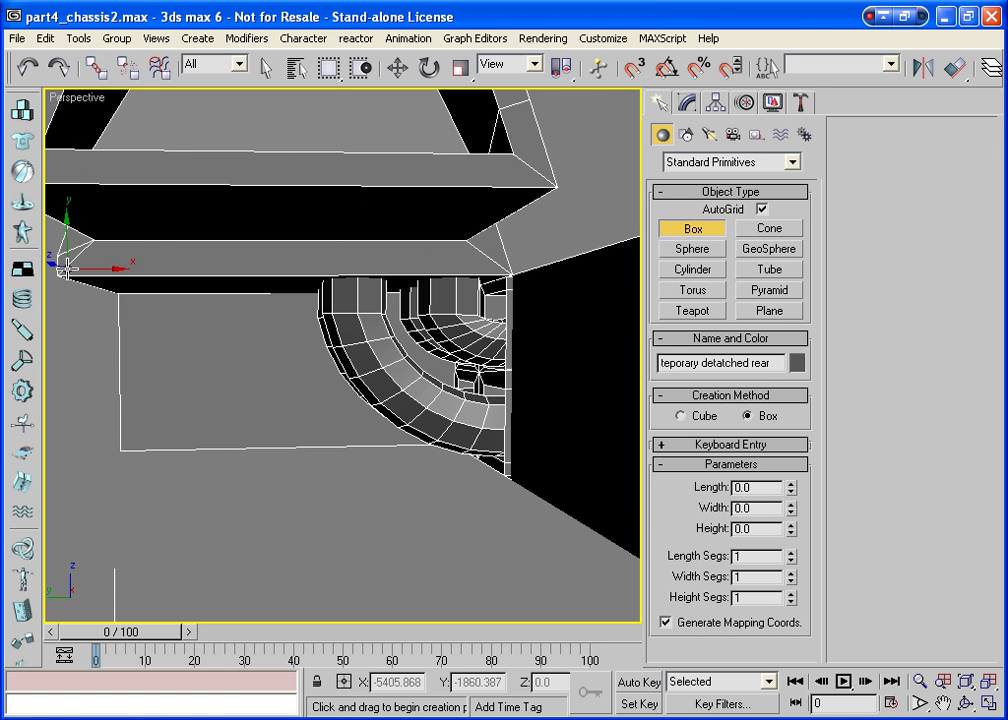
drag(62, 268, 234, 241)
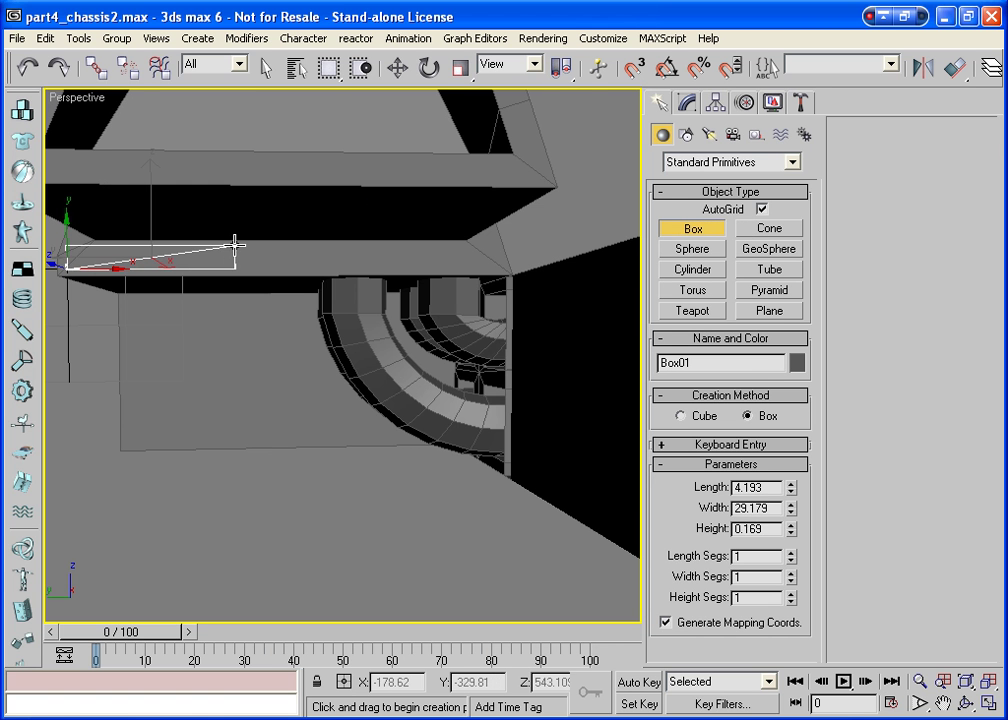
click(243, 309)
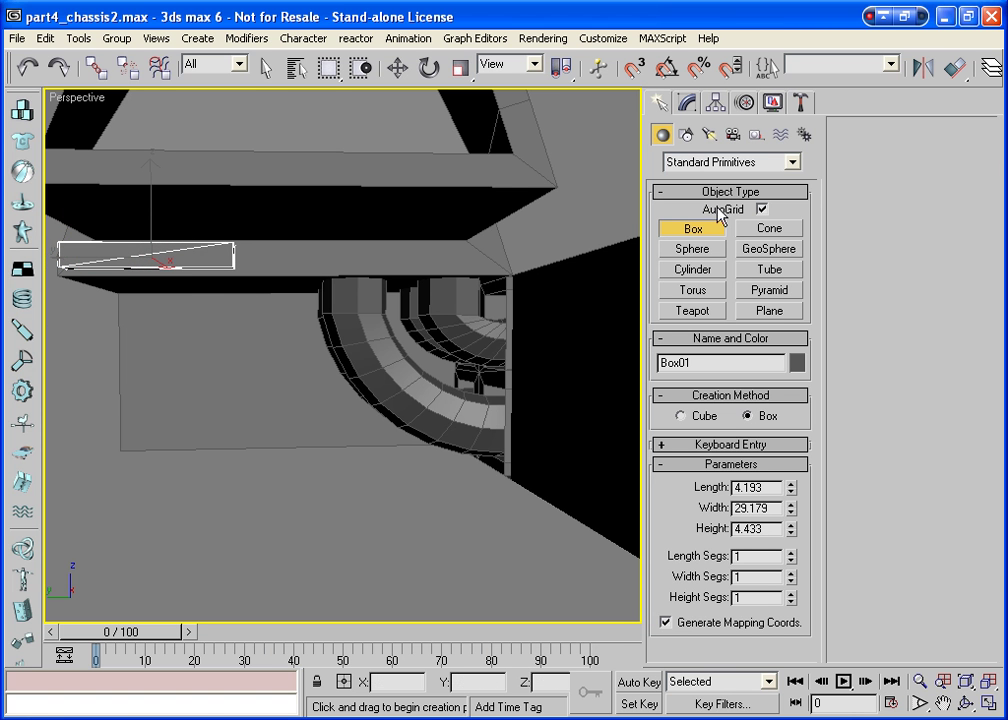
Create an AutoGrid cylinder with a radius of about 2.1 and height of about 2.4 at the narrow face's other end.
click(692, 270)
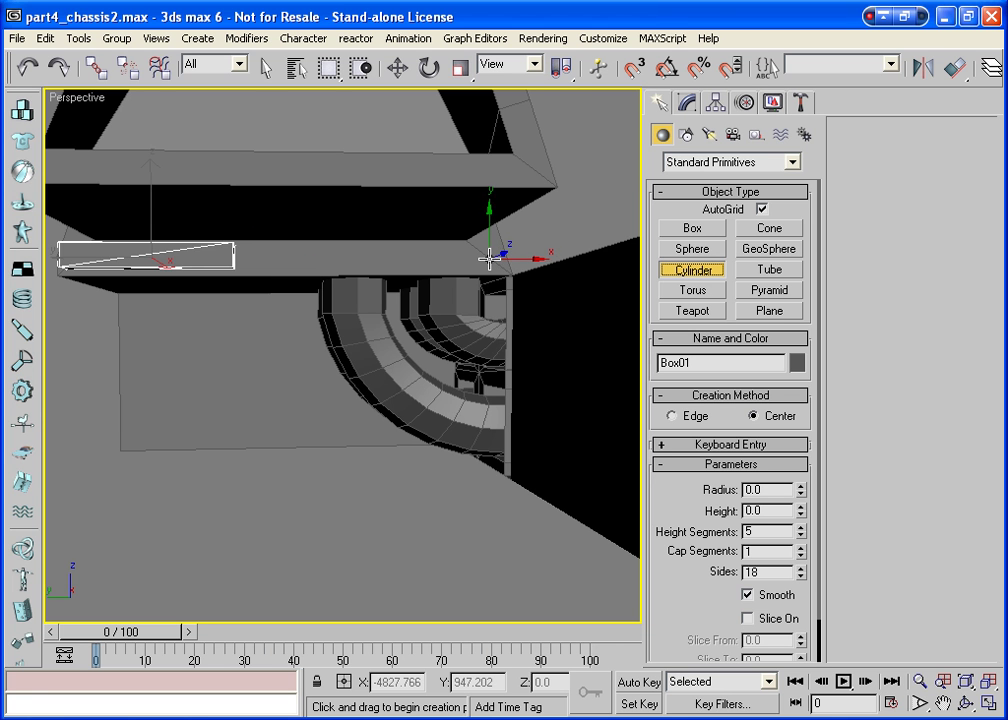
drag(487, 258, 494, 259)
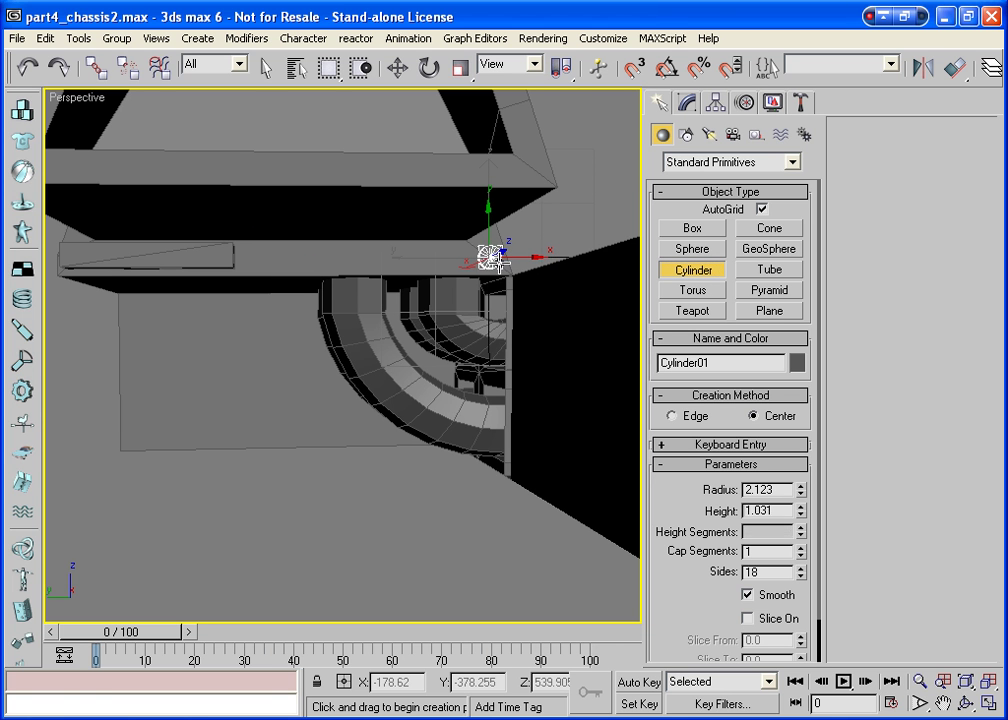
click(490, 198)
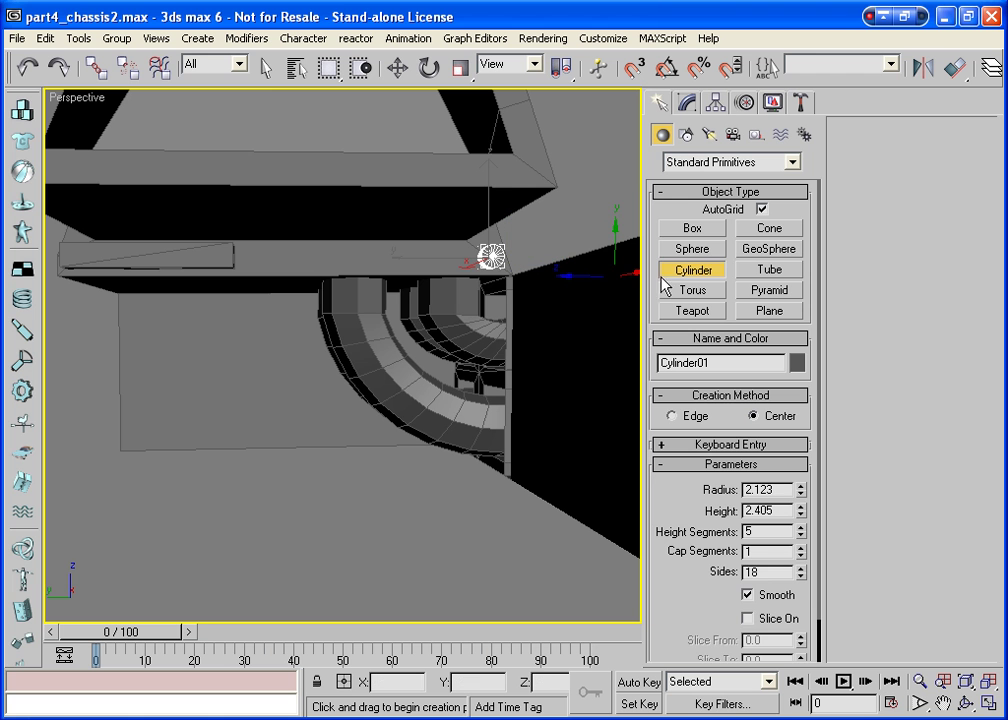
Create a thin AutoGrid box about 0.6 by 41.9 along the narrow face, between the existing box and the cylinder.
click(700, 230)
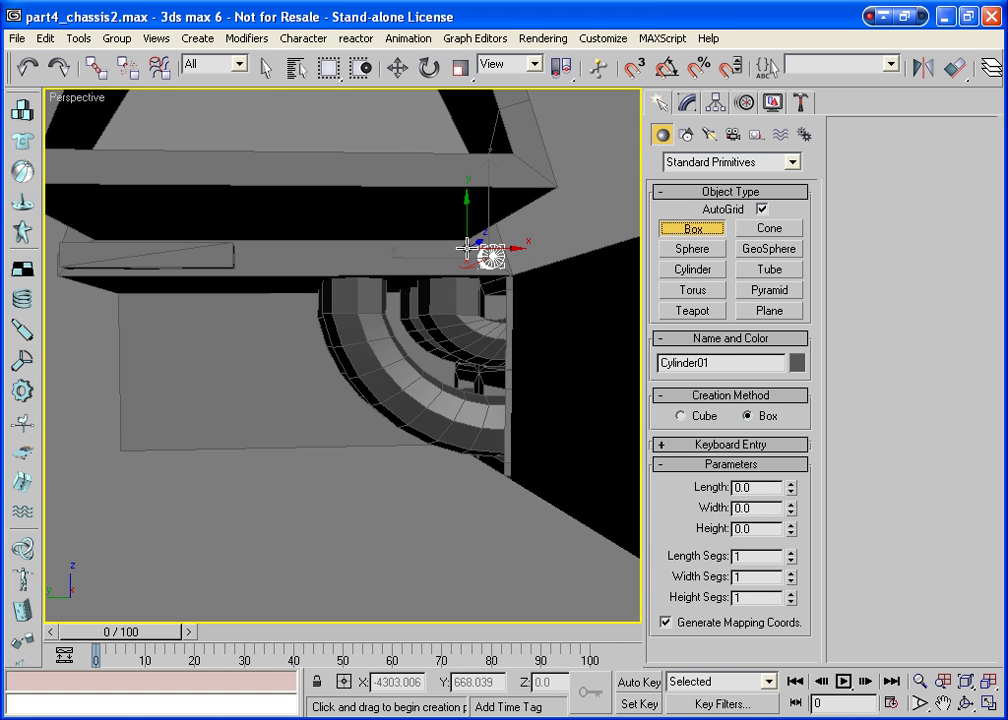
drag(470, 247, 241, 252)
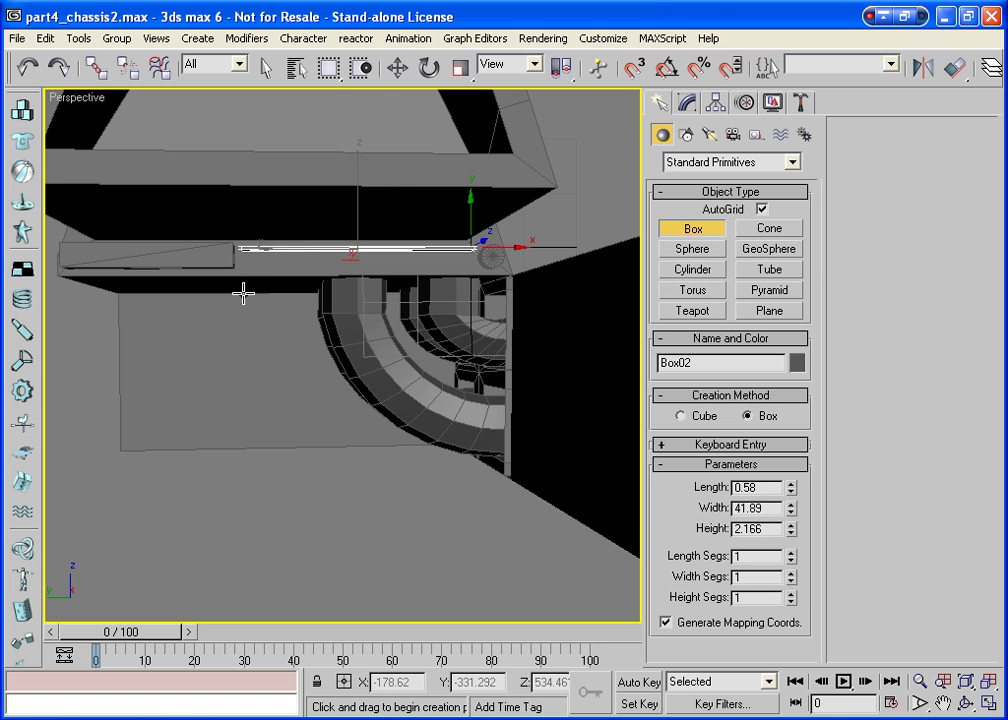
click(245, 318)
Make two copies of the thin box, offset slightly downward on the narrow face to form three parallel slats.
click(397, 67)
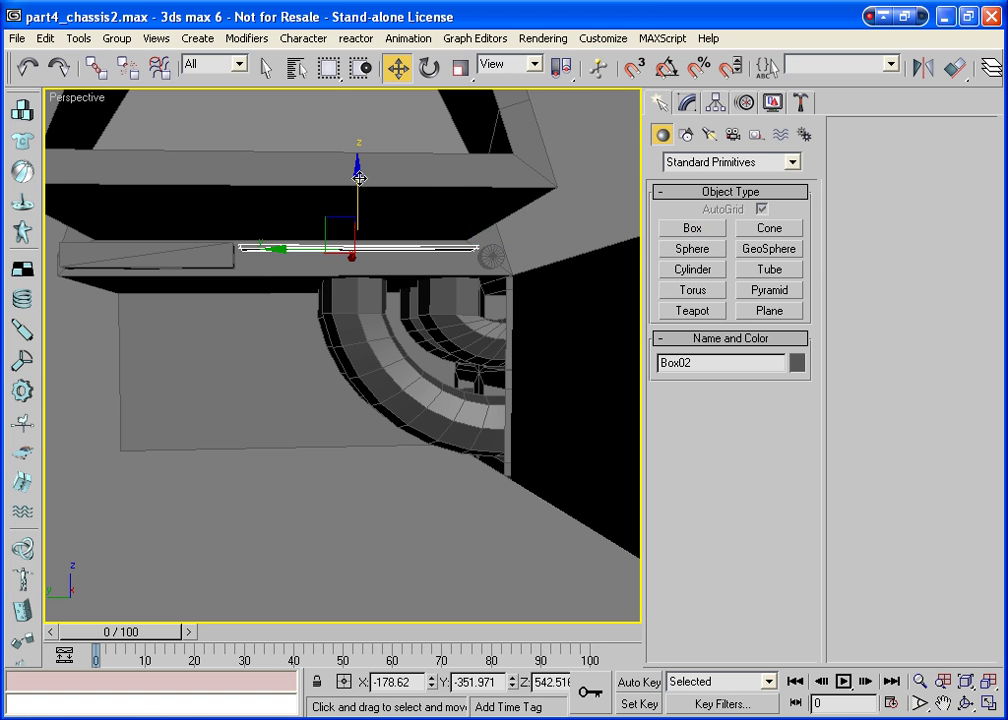
shift+drag(359, 178, 359, 181)
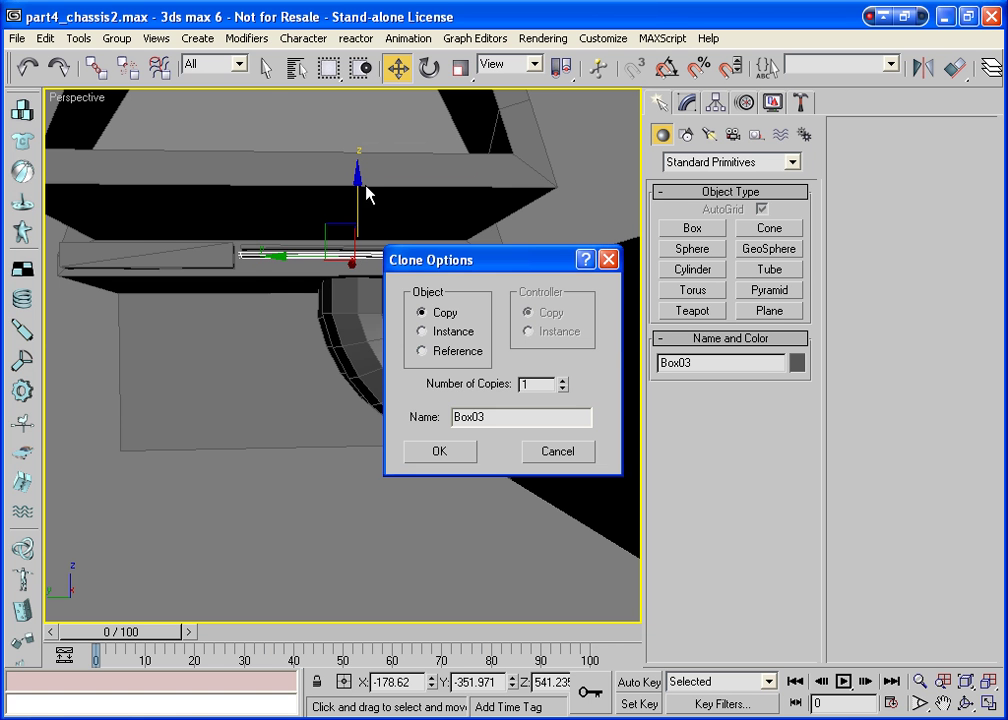
click(563, 380)
click(440, 453)
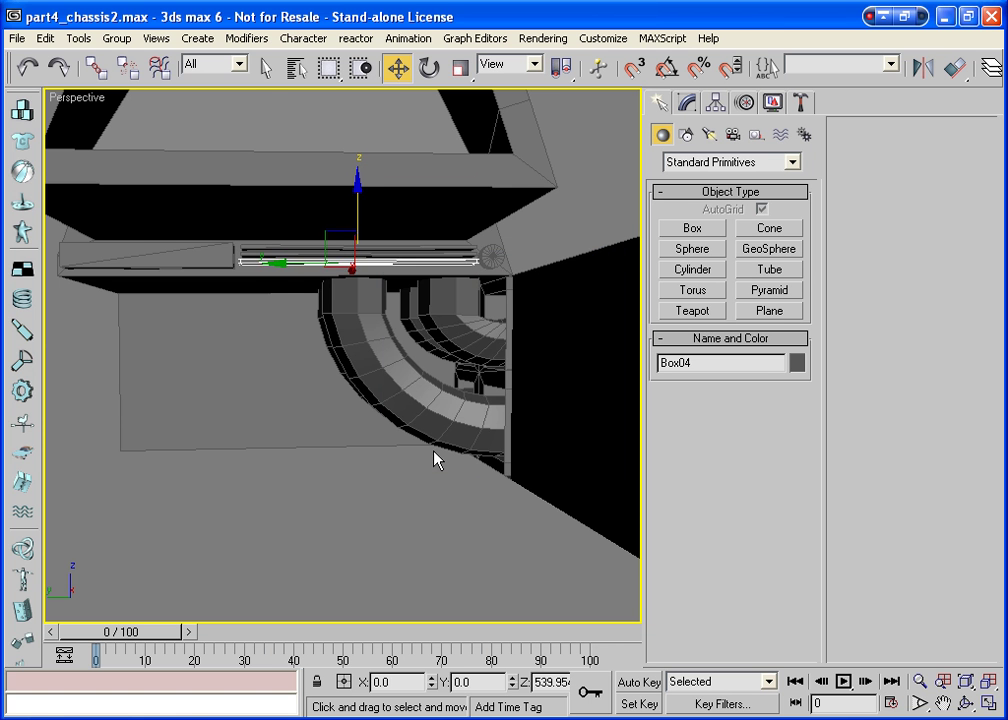
Attach the three slats, the cylinder and the larger box to the detached rear object.
click(531, 175)
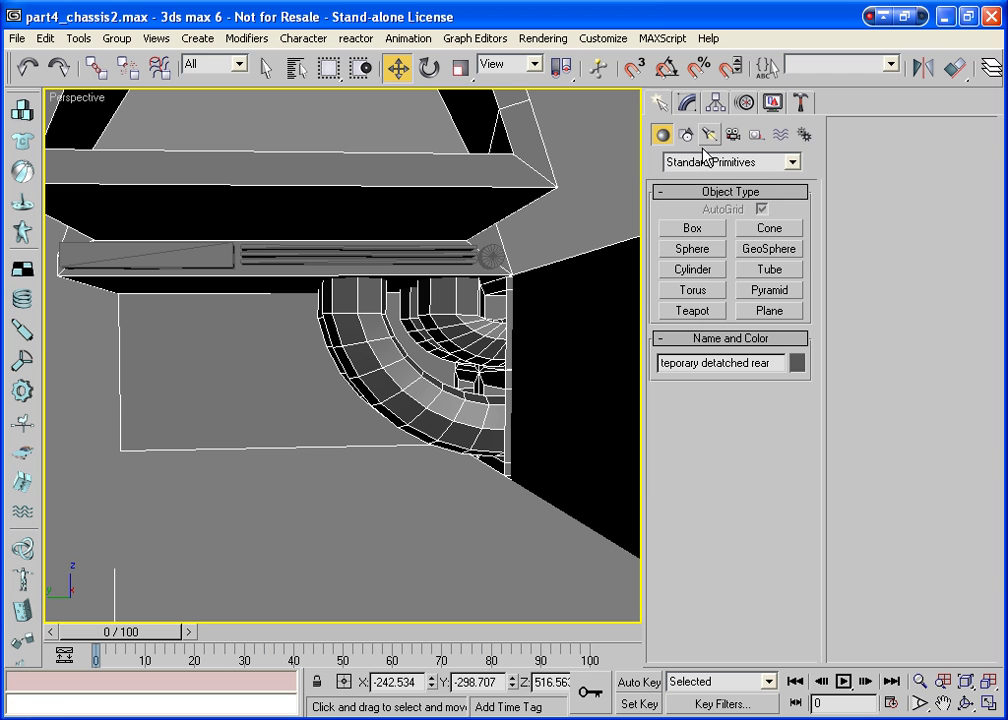
click(687, 103)
click(886, 220)
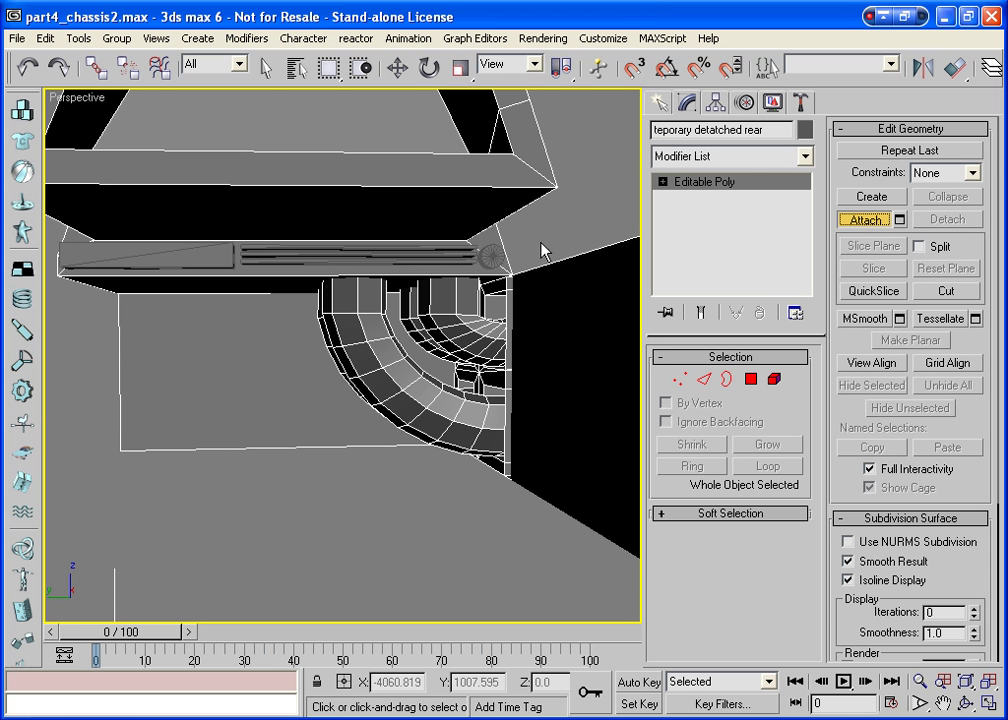
click(470, 256)
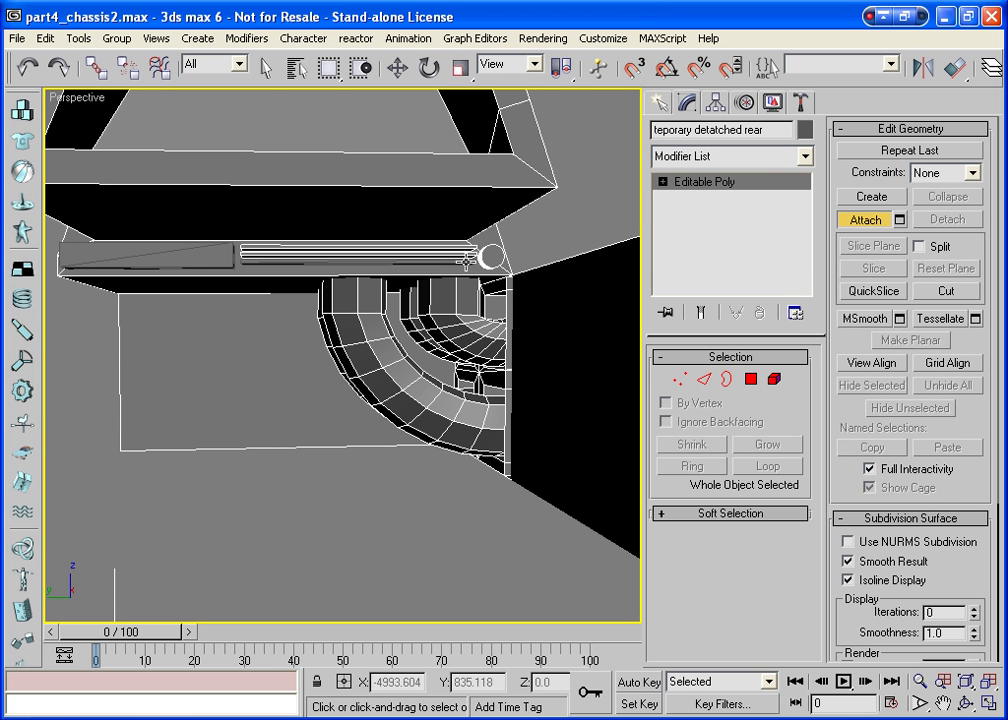
click(208, 255)
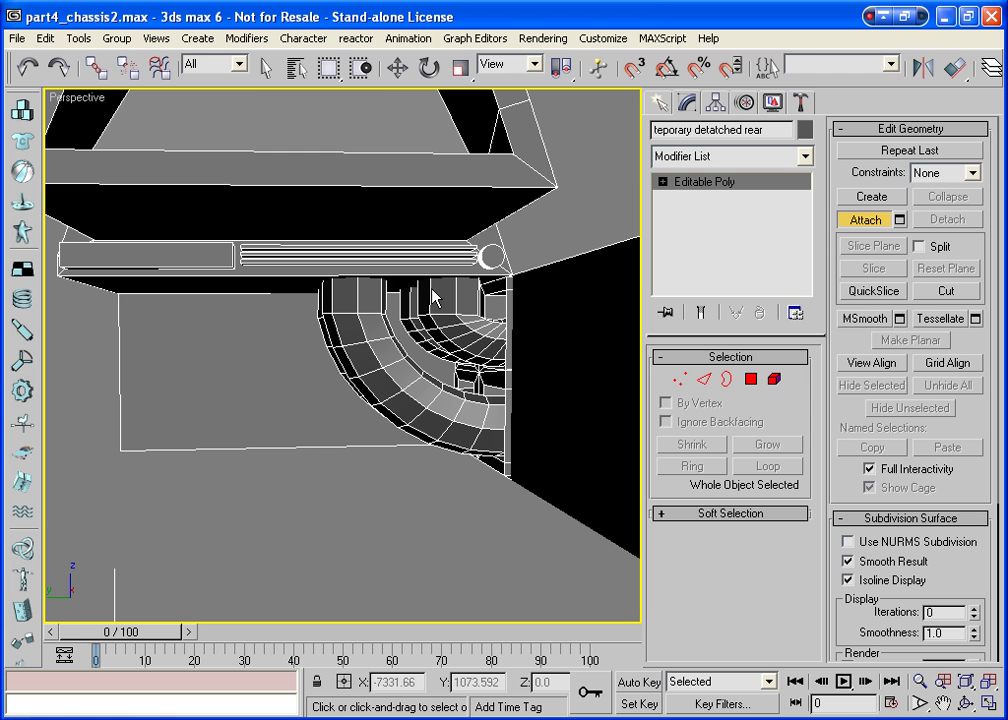
click(869, 220)
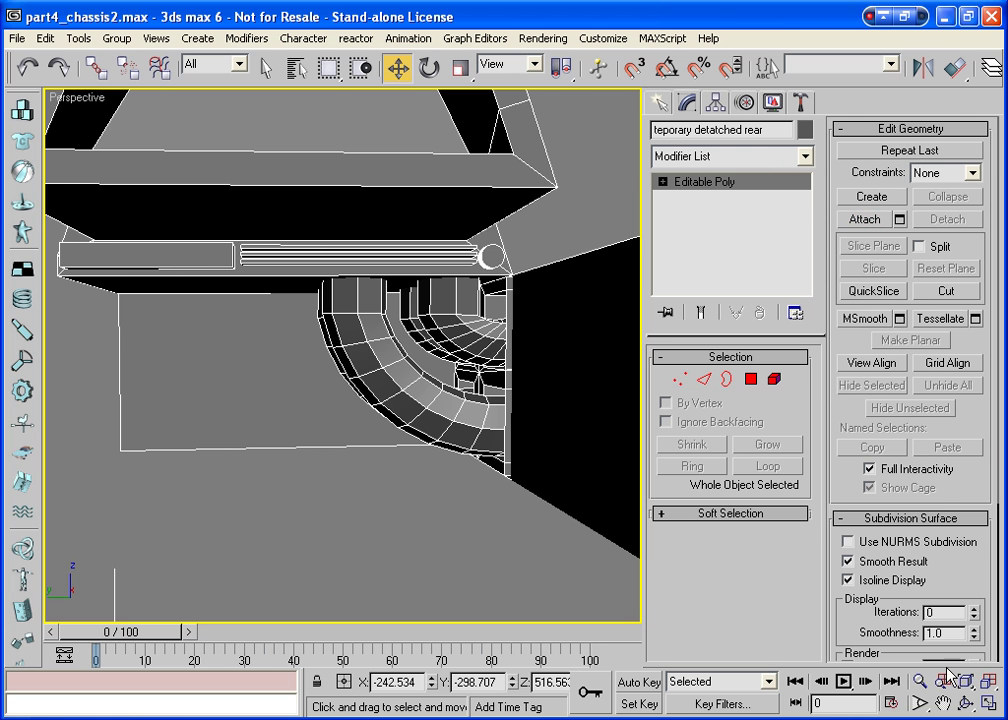
Examine the whole detached rear from several angles, down to the flat upper surface of its main body.
click(920, 682)
drag(405, 273, 410, 452)
key(ctrl+r)
drag(437, 345, 508, 408)
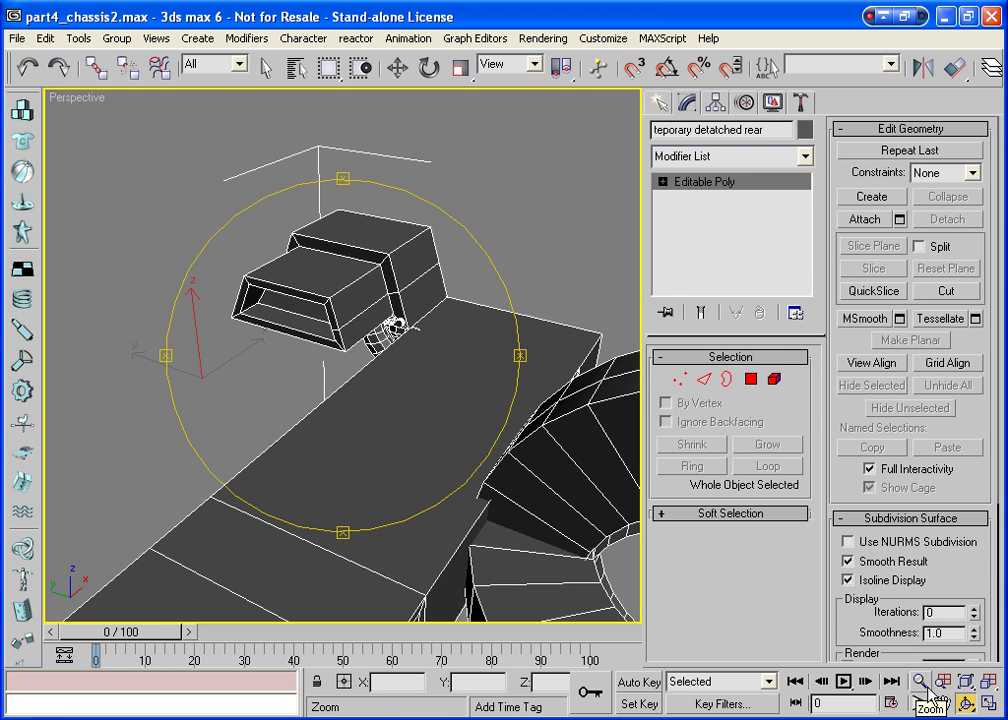
click(987, 683)
drag(358, 410, 468, 388)
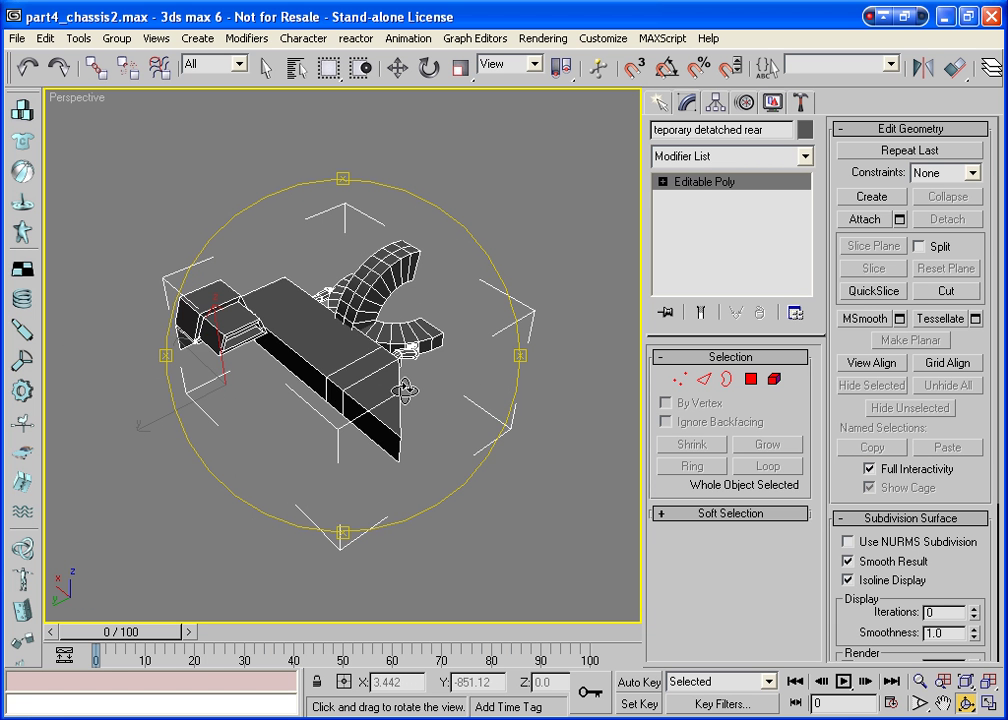
drag(345, 382, 319, 352)
scroll(318, 361, up, 3)
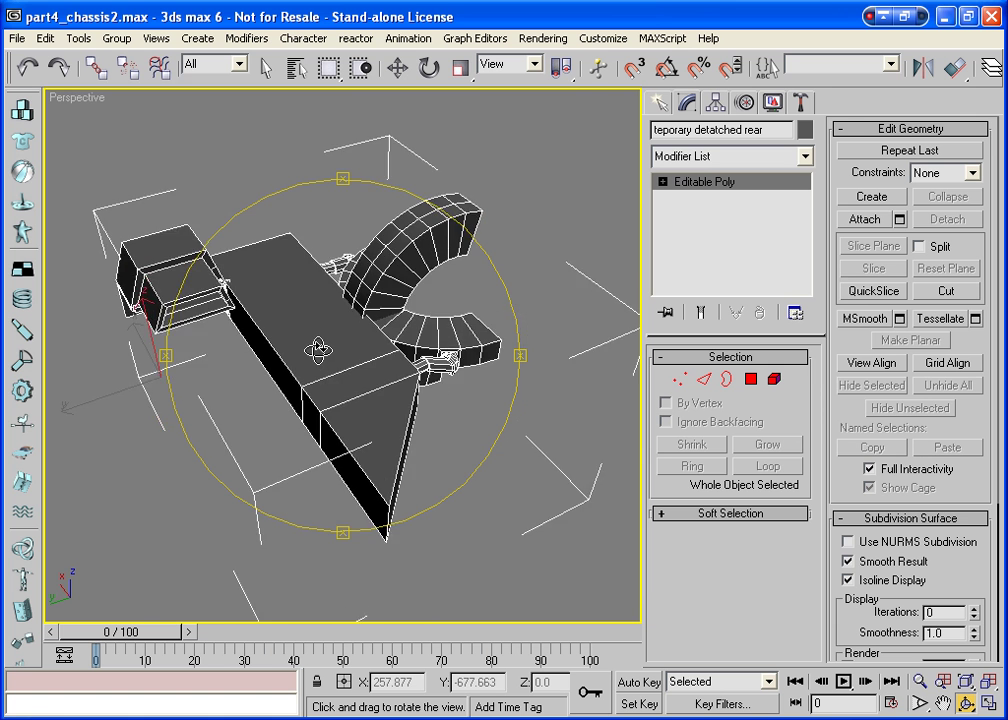
scroll(319, 352, up, 8)
drag(301, 297, 286, 277)
right_click(286, 277)
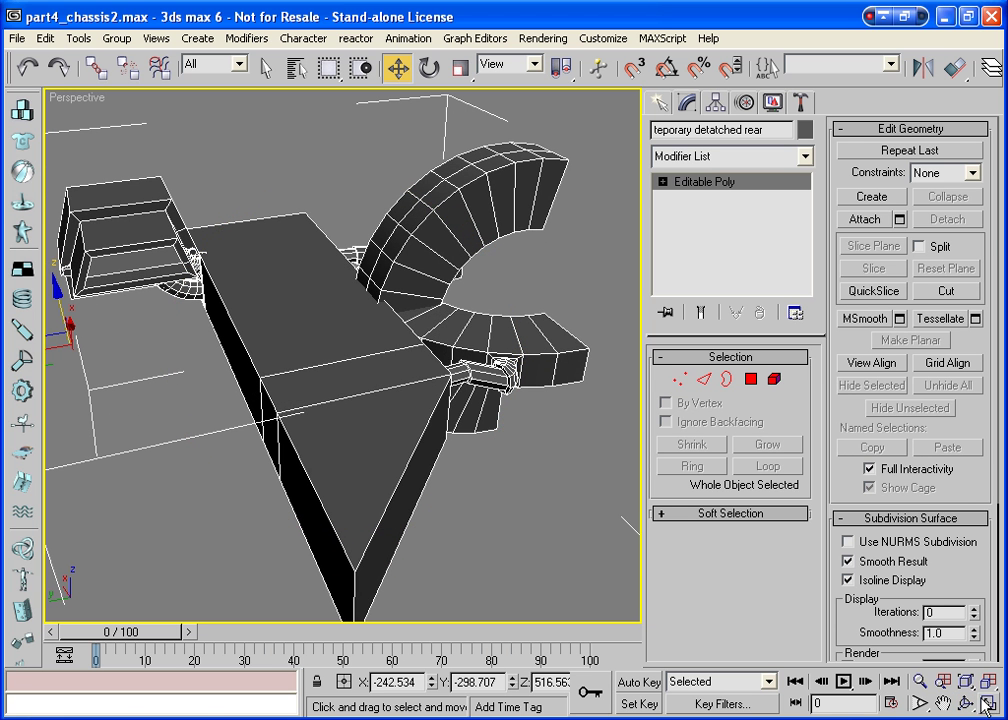
In the enlarged Top view, QuickSlice the main body's large upper polygon crosswise with snapping on, in line with the wider overhang block's inner edge.
key(alt+w)
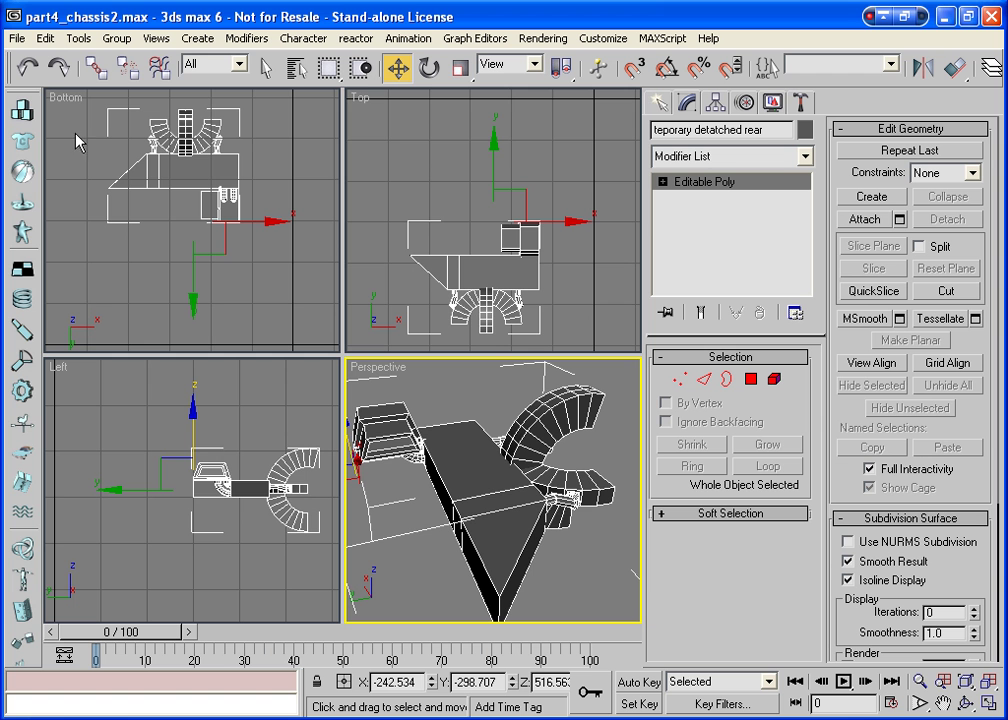
click(369, 98)
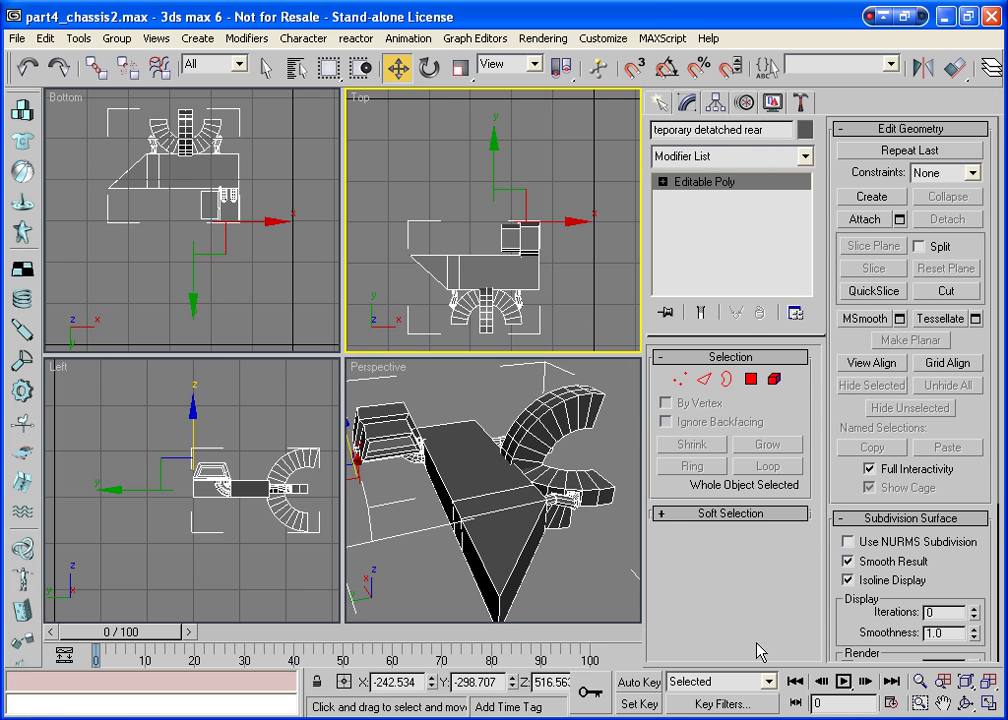
key(alt+w)
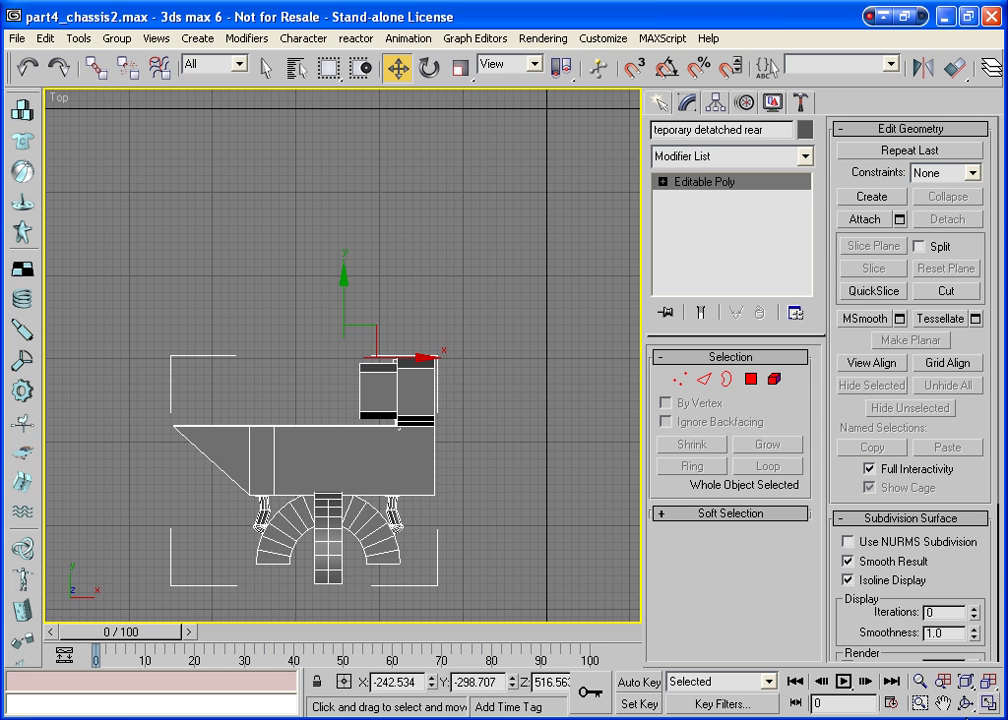
key(z)
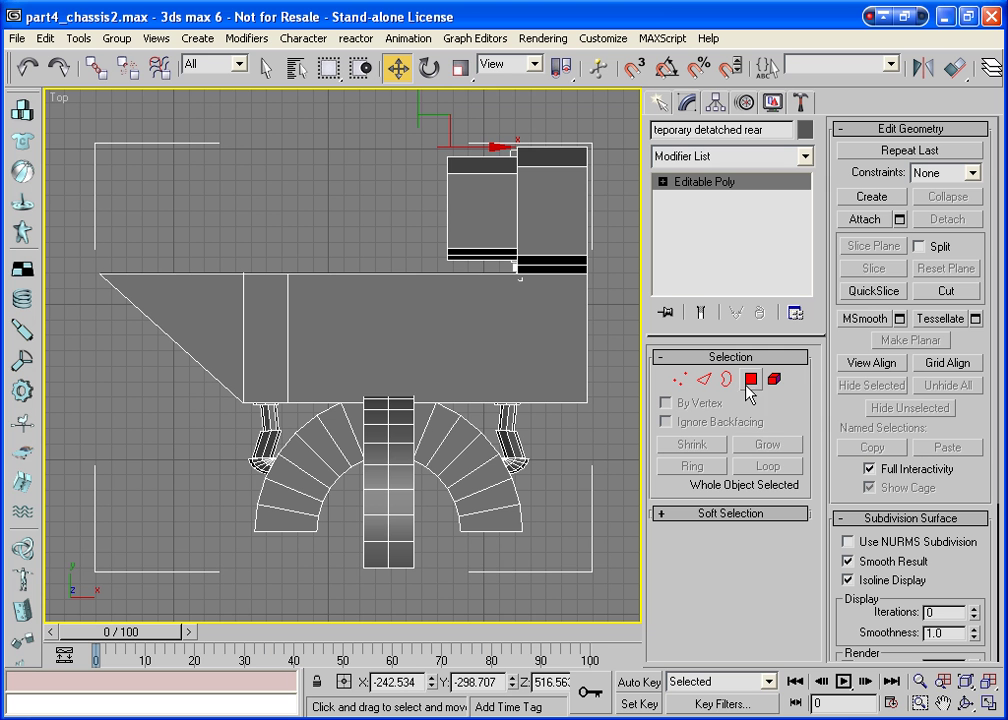
click(945, 291)
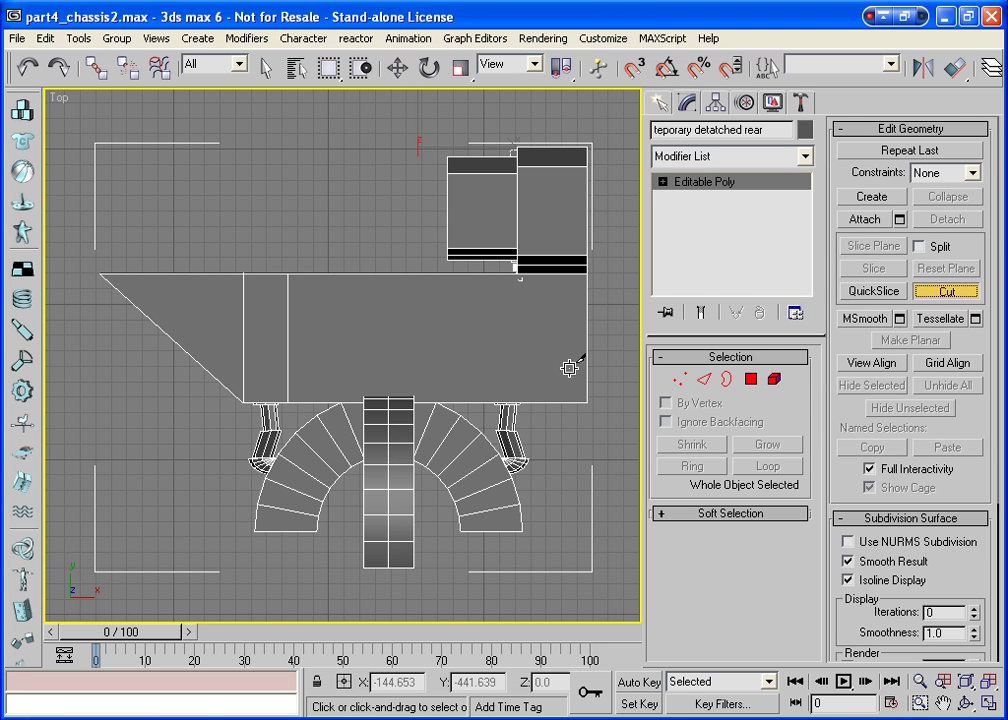
click(516, 272)
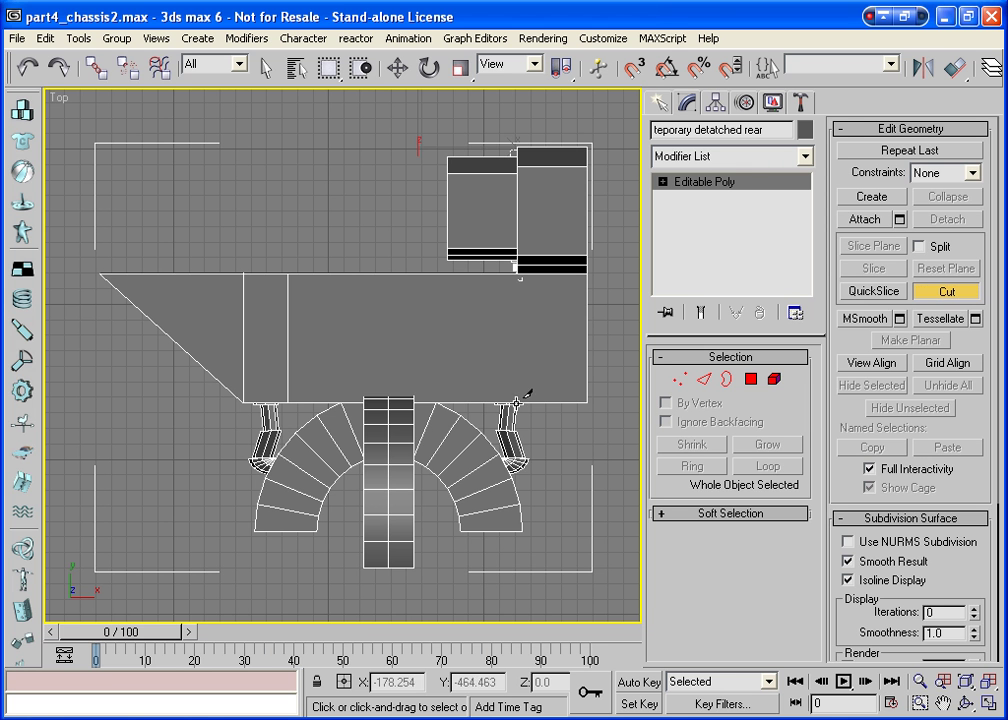
click(752, 380)
click(516, 355)
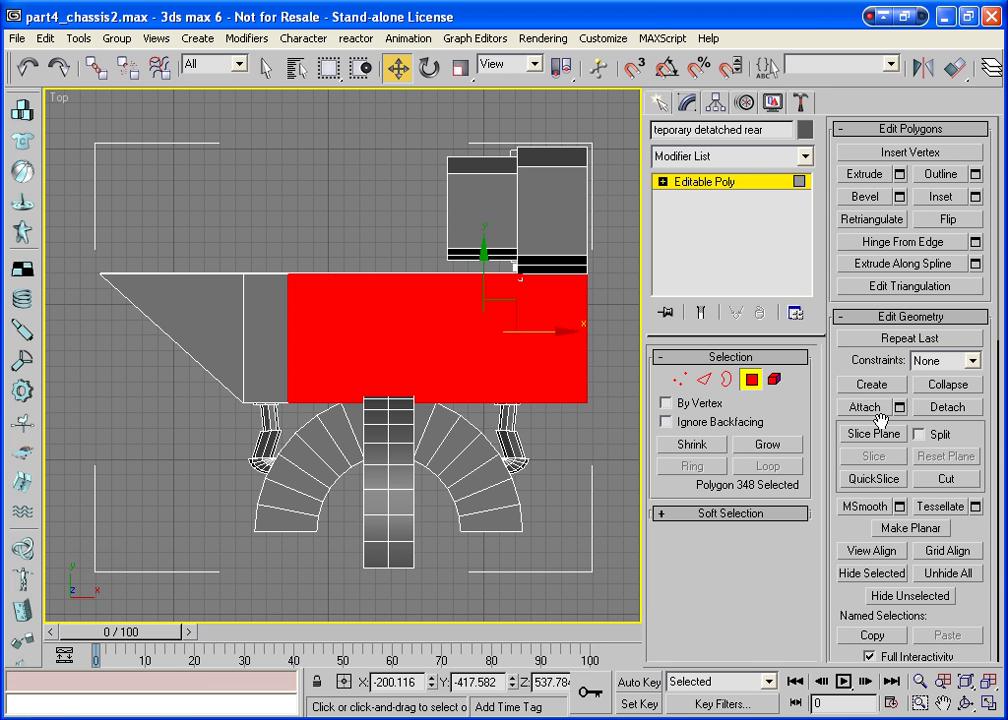
click(877, 482)
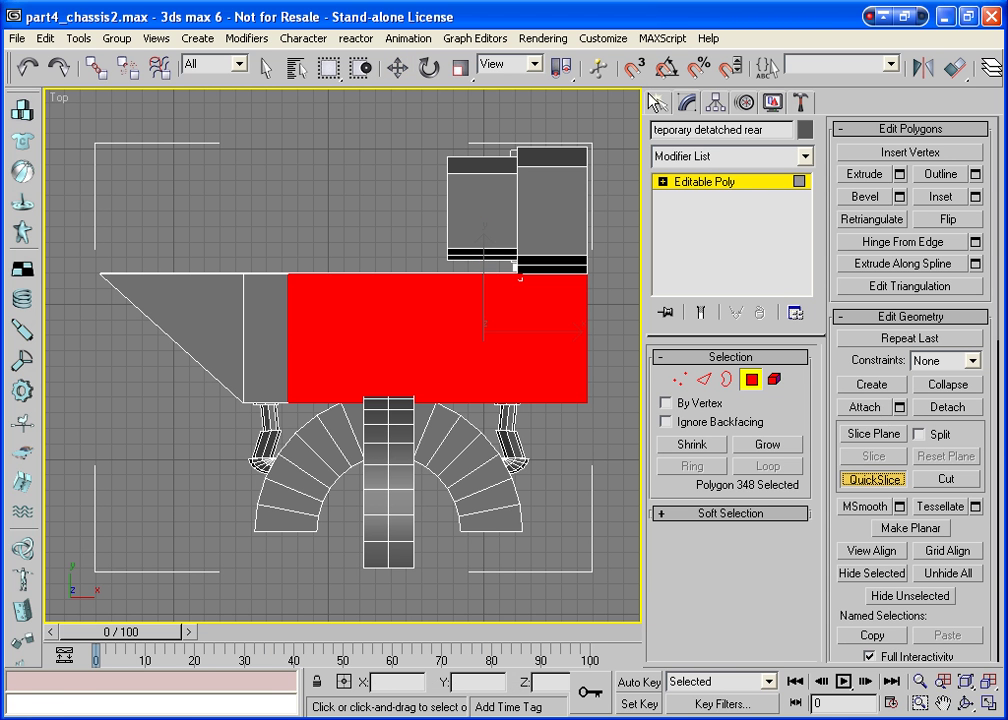
click(636, 68)
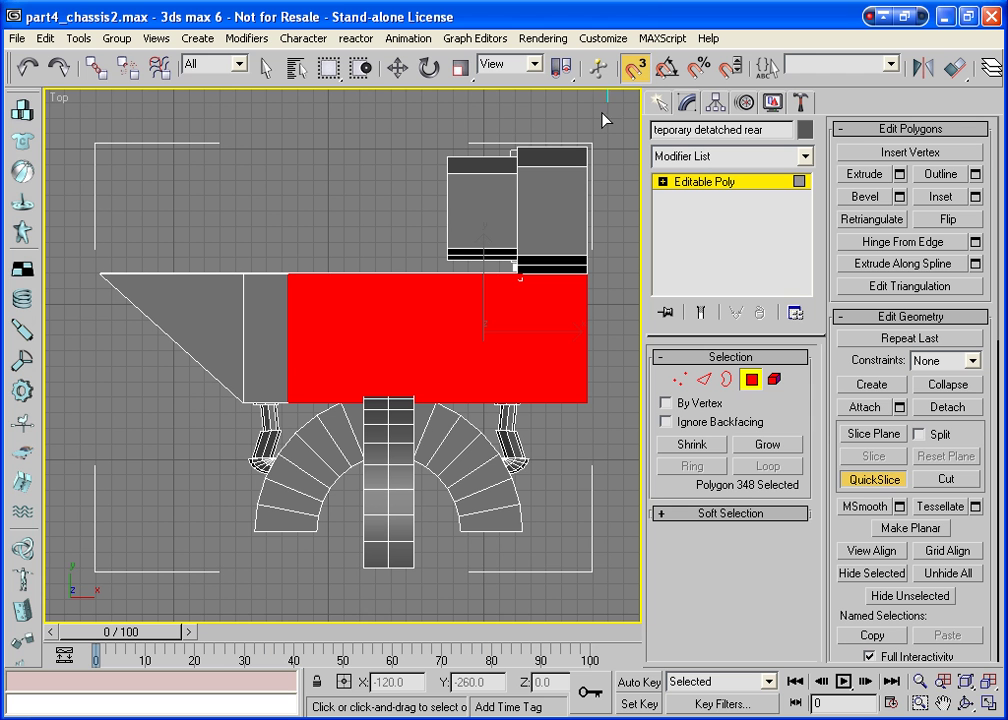
click(514, 117)
click(515, 133)
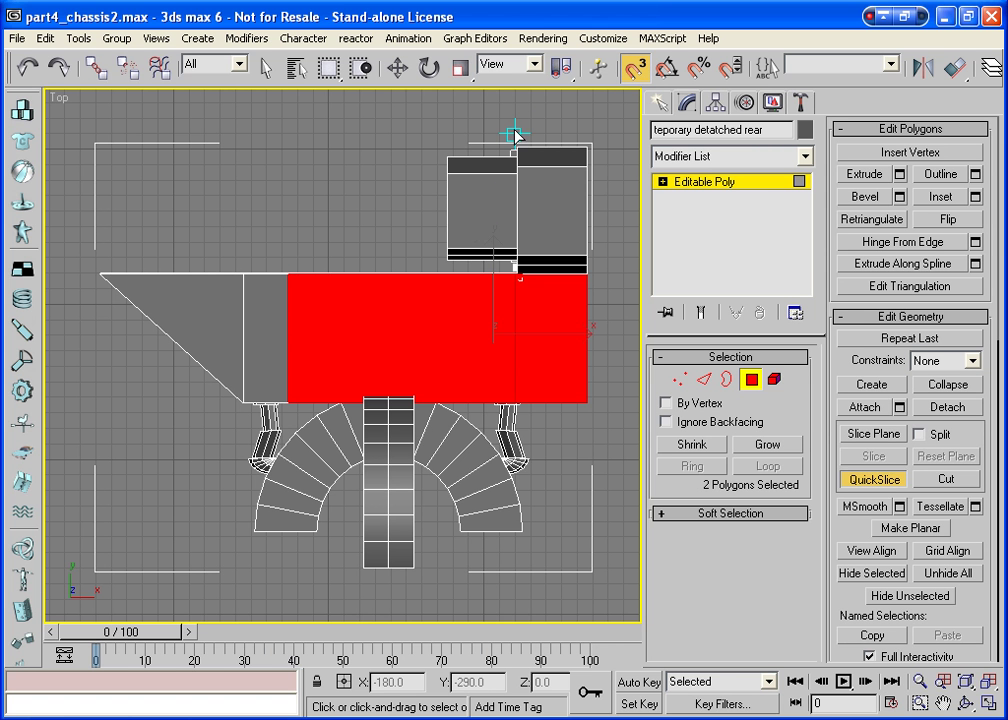
key(w)
Select the newly sliced end polygon and the narrow polygon beside the triangular end, and extrude both slightly upward.
click(752, 378)
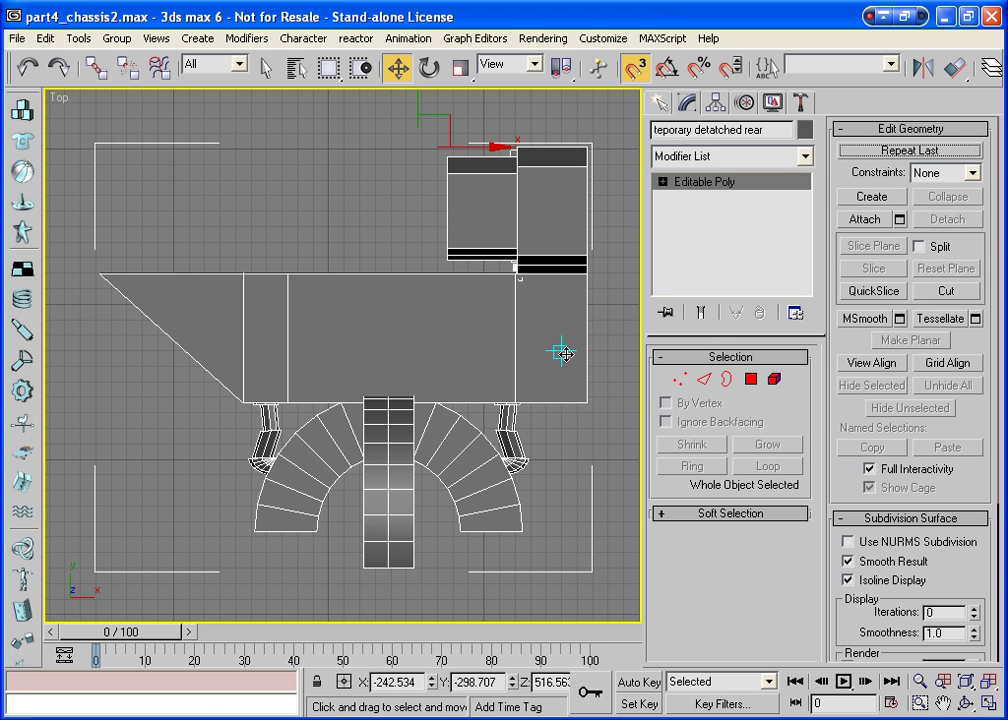
click(752, 378)
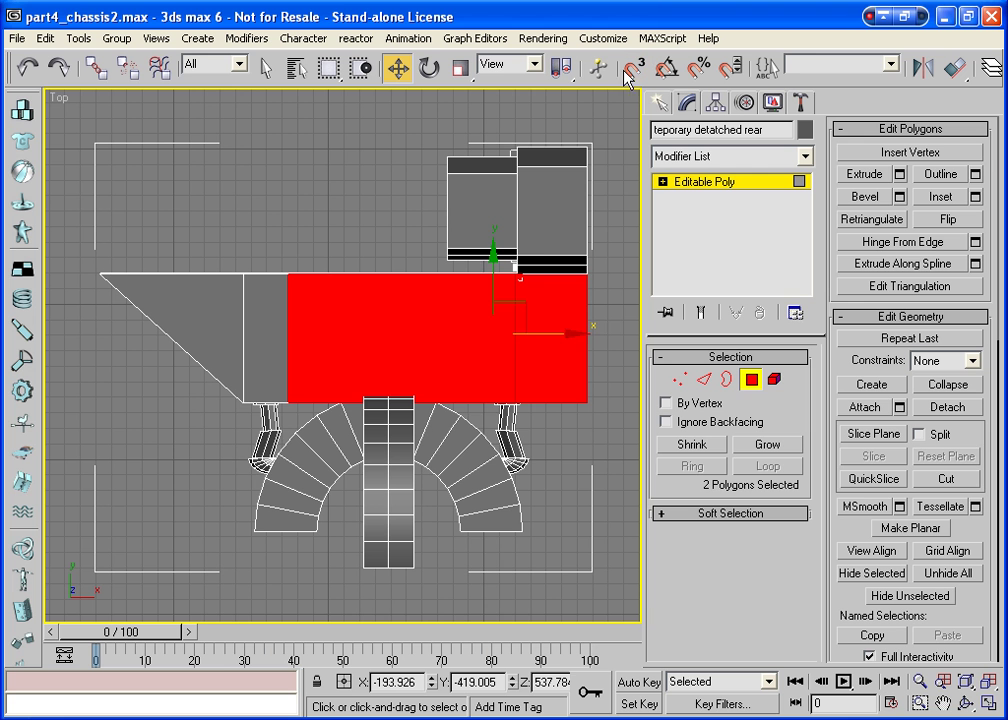
click(560, 360)
ctrl+click(259, 356)
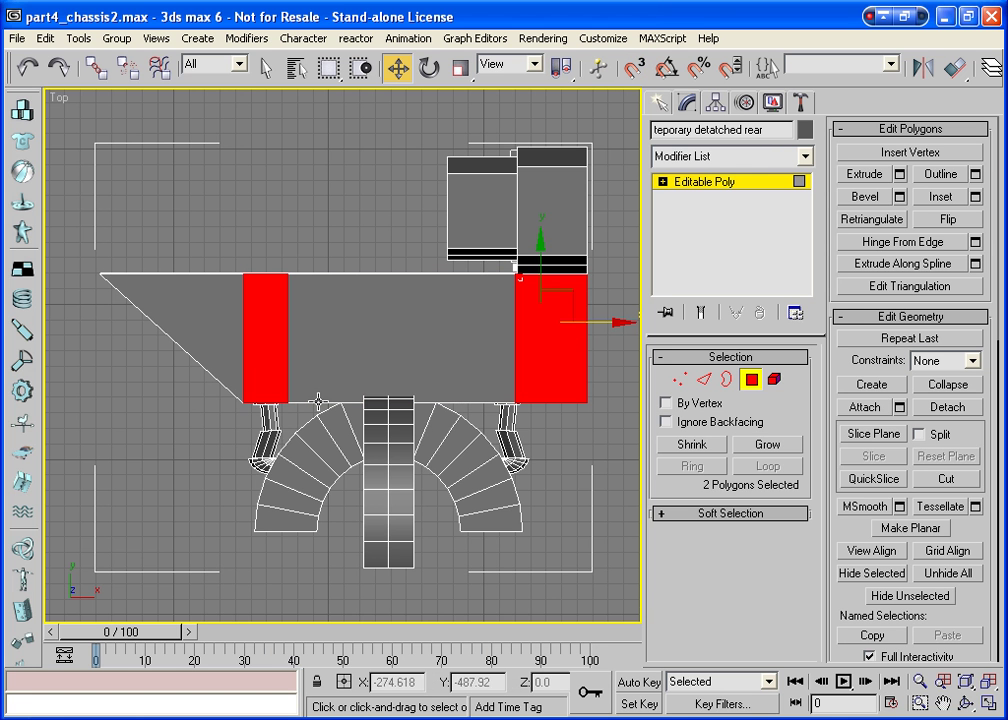
key(alt+w)
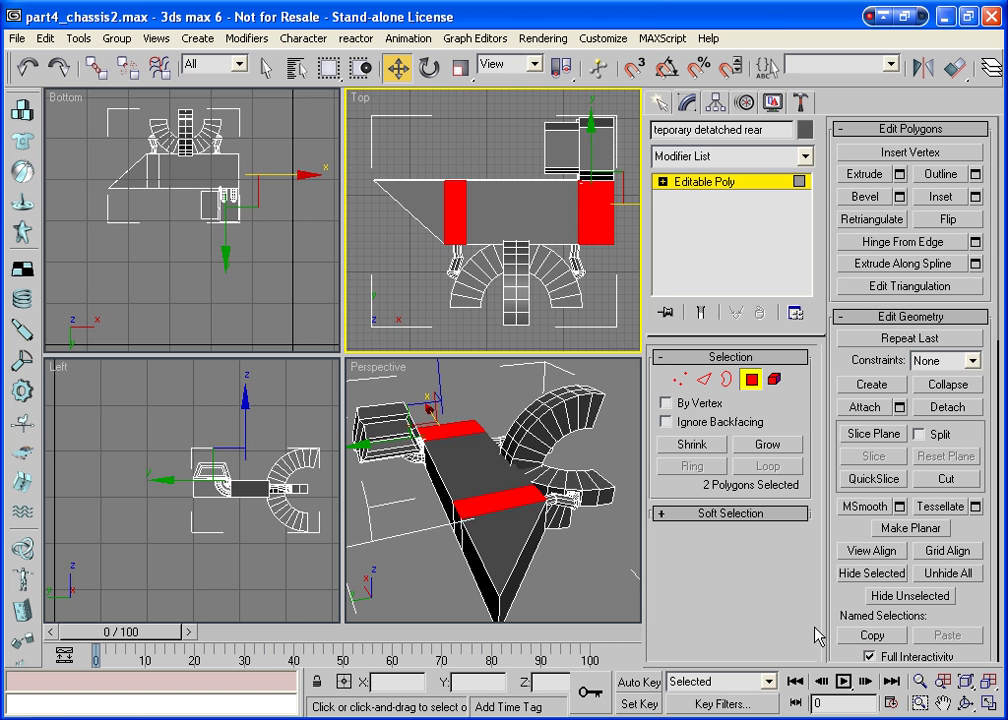
click(865, 176)
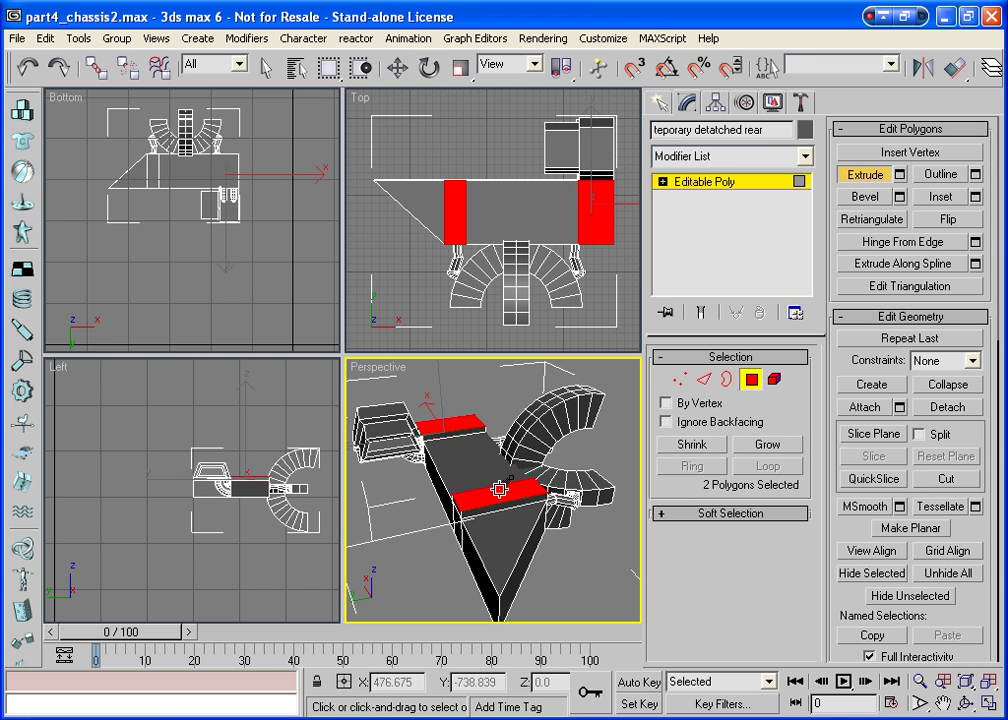
drag(501, 482, 503, 470)
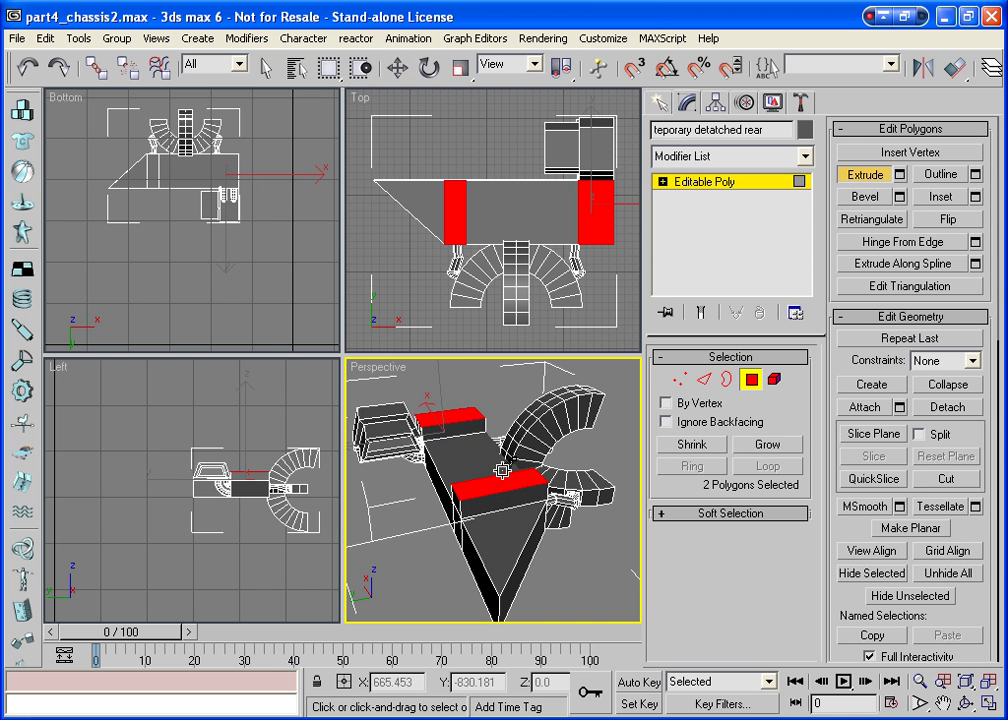
Scale the two raised polygons down along the Y axis so the blocks' ends taper, then deselect them.
click(460, 68)
drag(364, 426, 404, 446)
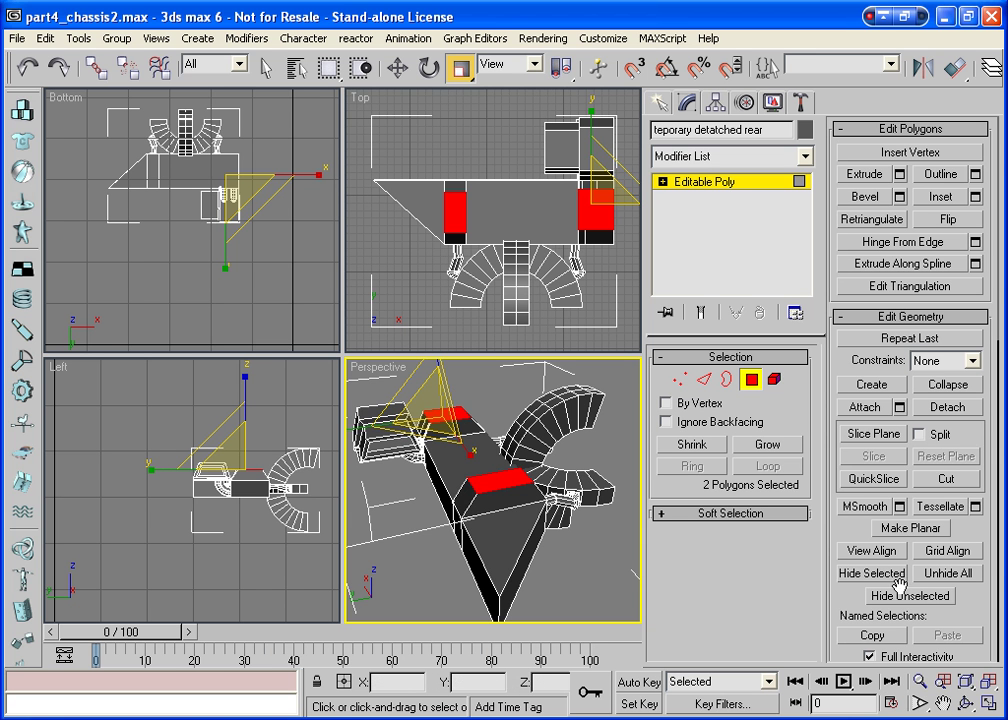
click(619, 549)
Examine the two tapered blocks and the flat surface between them from several angles in the enlarged Perspective view.
key(alt+w)
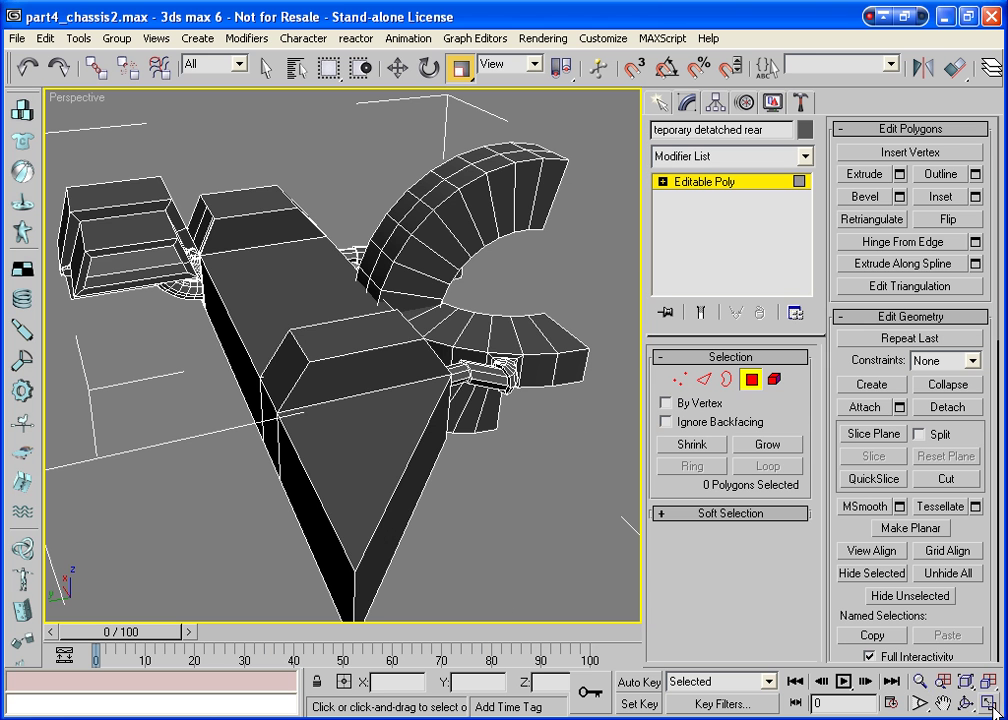
click(966, 706)
drag(497, 418, 268, 233)
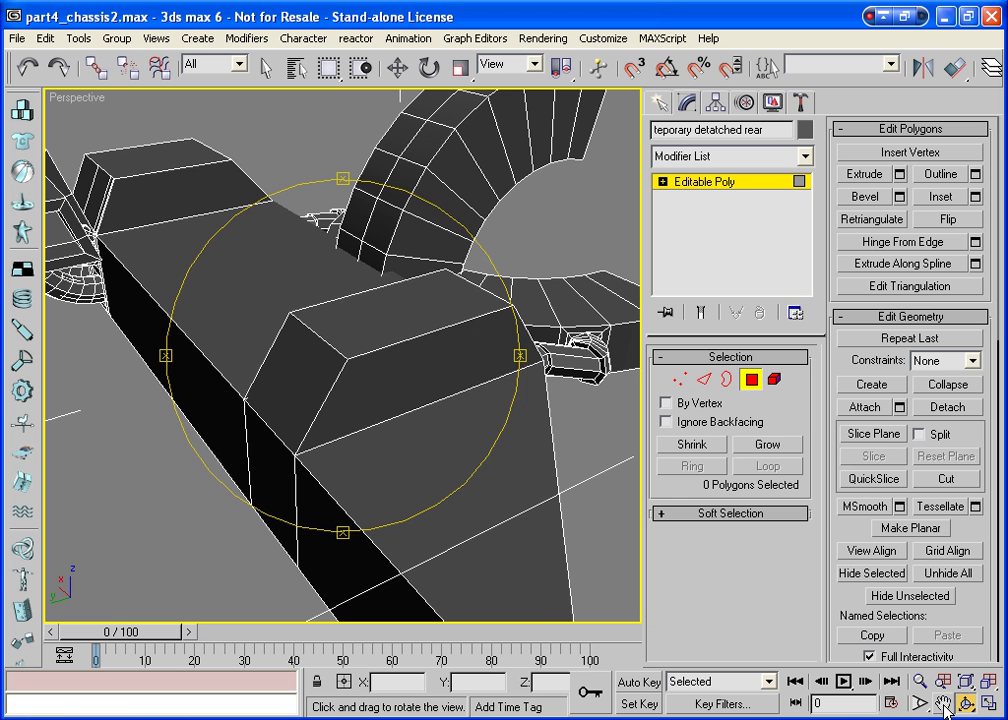
key(ctrl+p)
drag(265, 327, 338, 439)
key(ctrl+r)
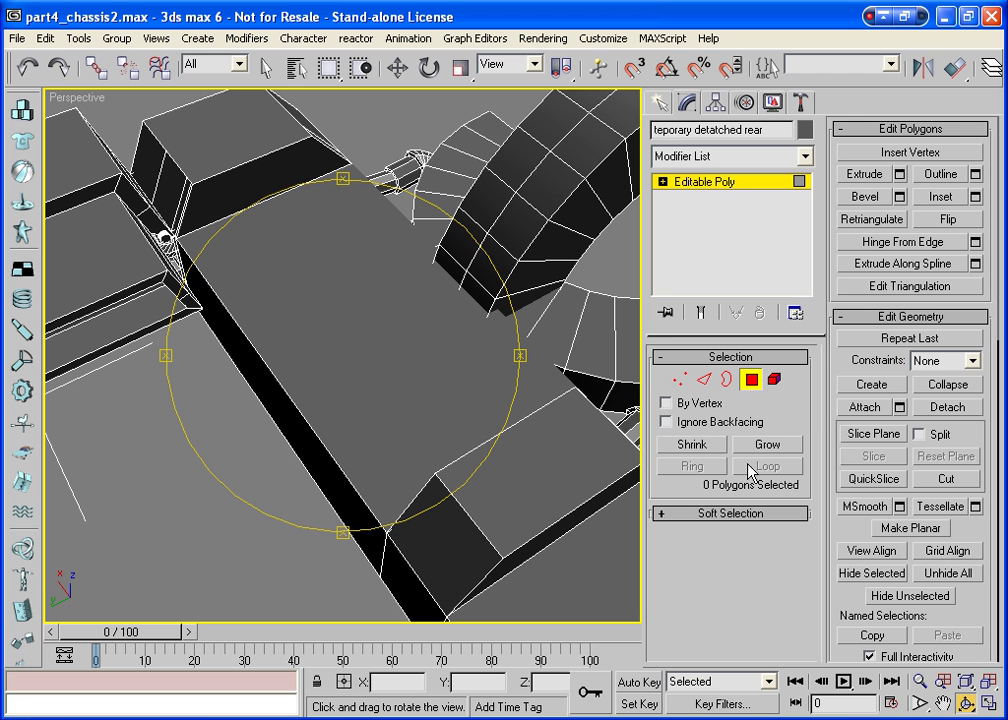
drag(387, 362, 355, 317)
right_click(355, 317)
Create an AutoGrid cylinder of about 7.1 radius and 55.8 height on one tapered block's inner face, pointing toward the other block.
click(659, 104)
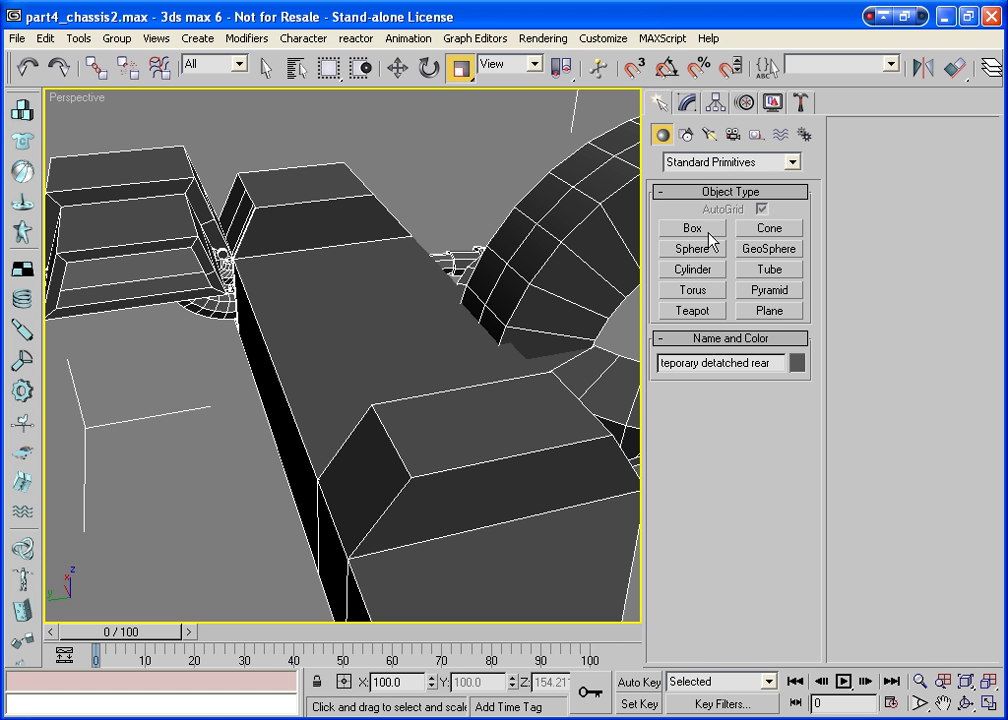
click(693, 270)
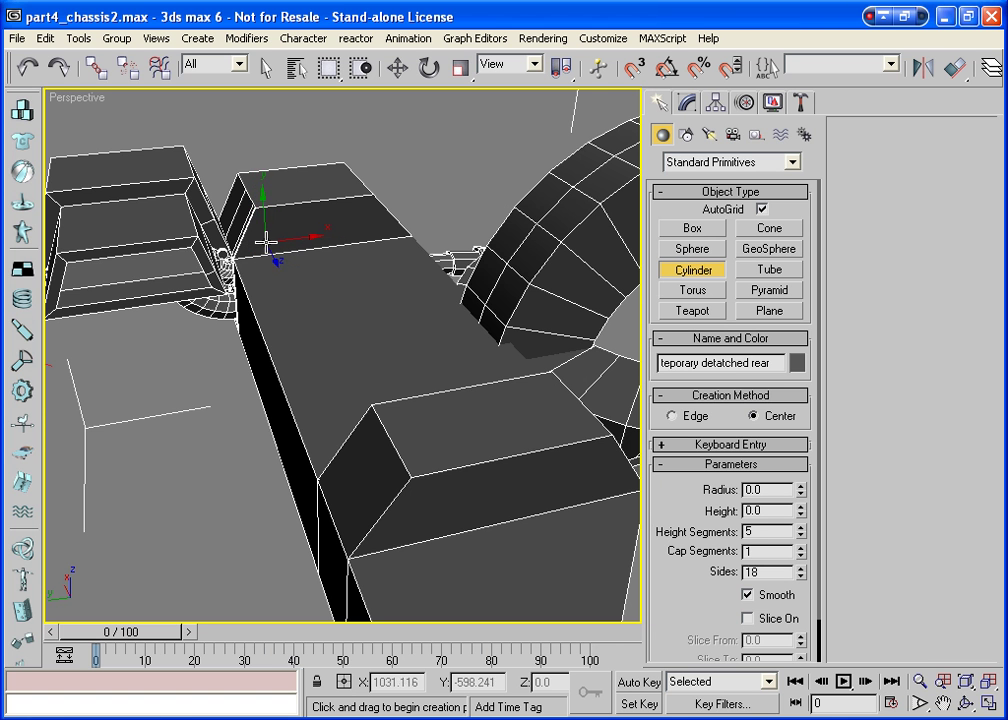
drag(259, 240, 262, 250)
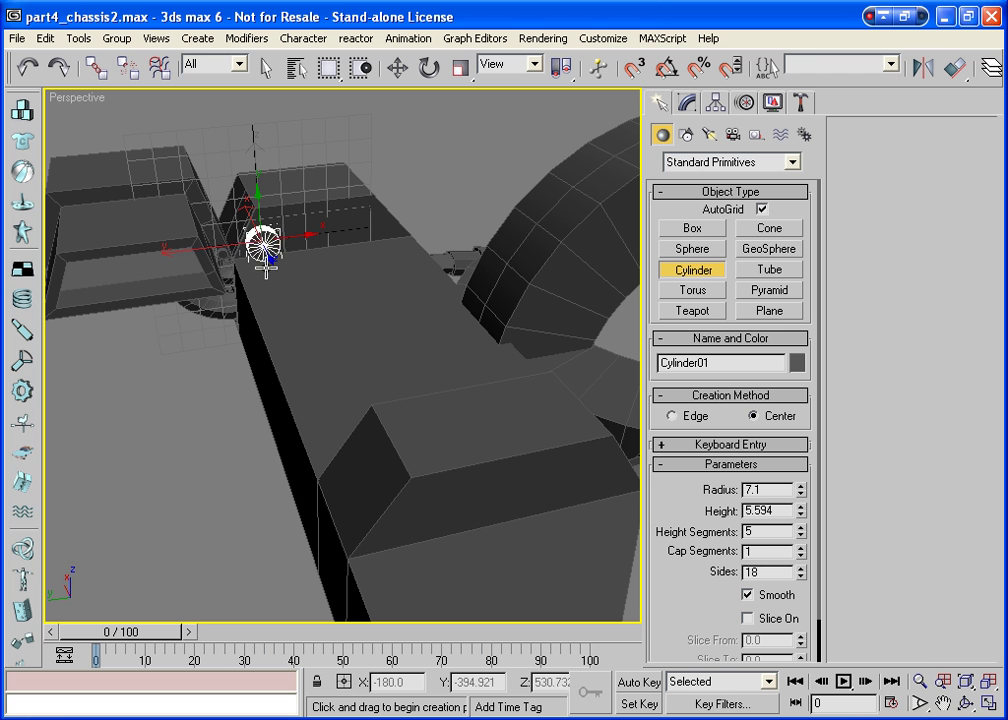
click(292, 382)
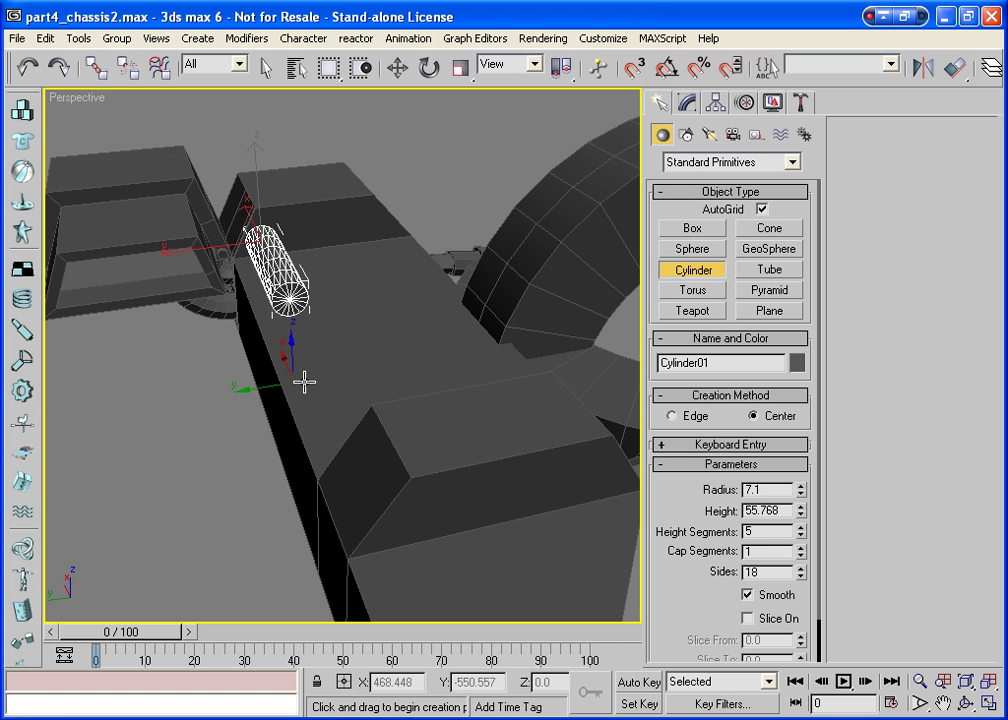
click(687, 106)
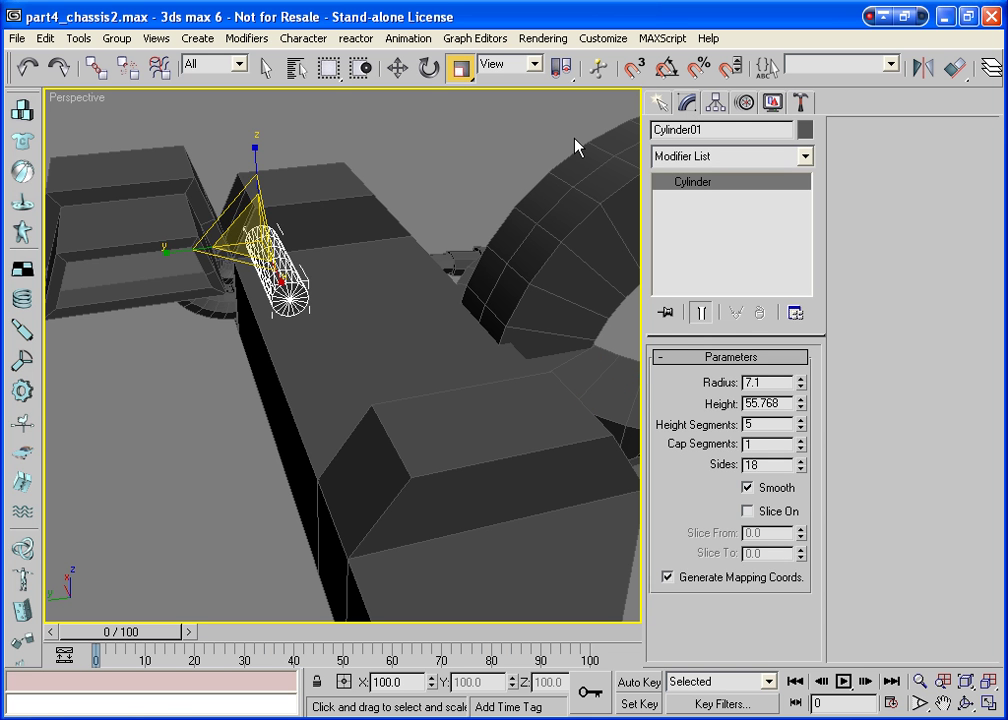
right_click(271, 265)
mouse_move(310, 400)
click(448, 419)
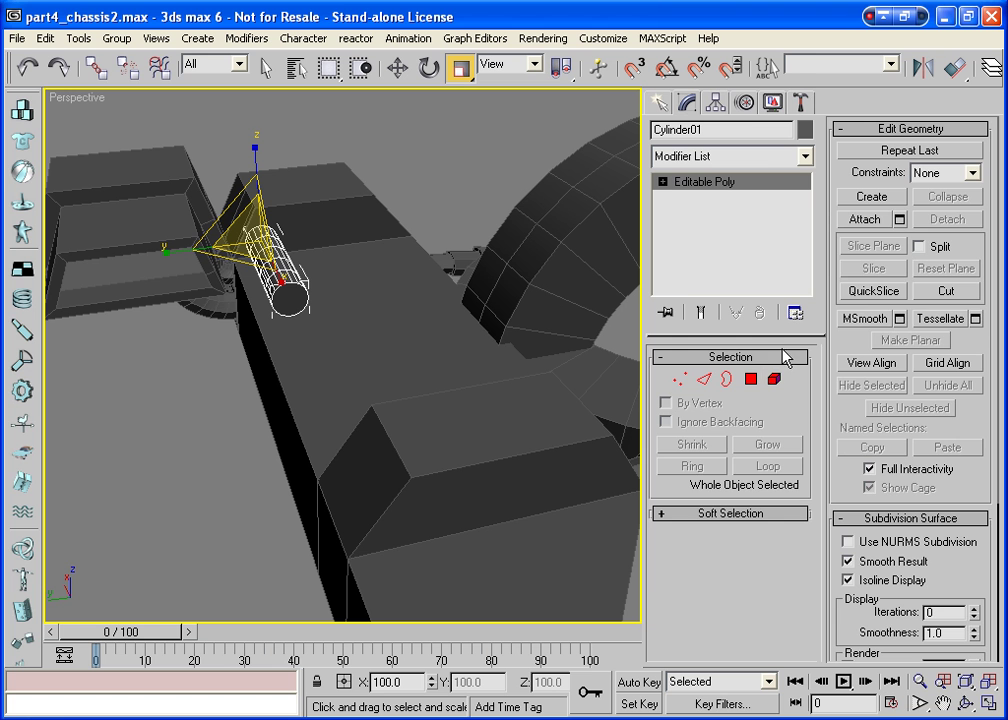
key(ctrl+z)
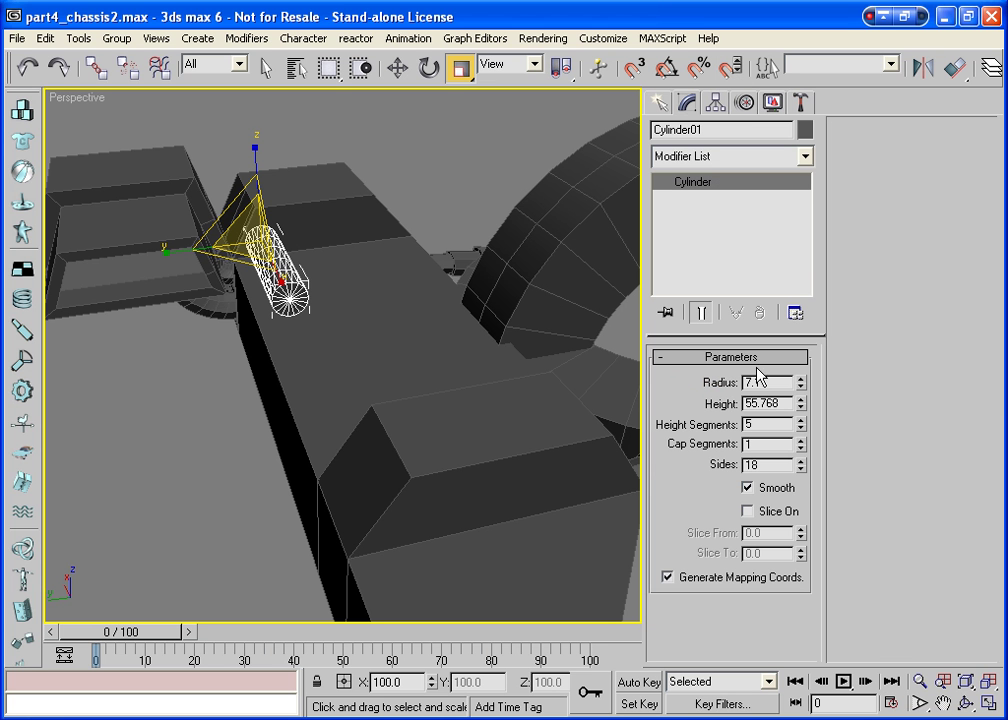
Reduce the cylinder's height segments to 1 and convert it to an Editable Poly.
click(801, 428)
click(801, 428)
click(801, 428)
click(801, 428)
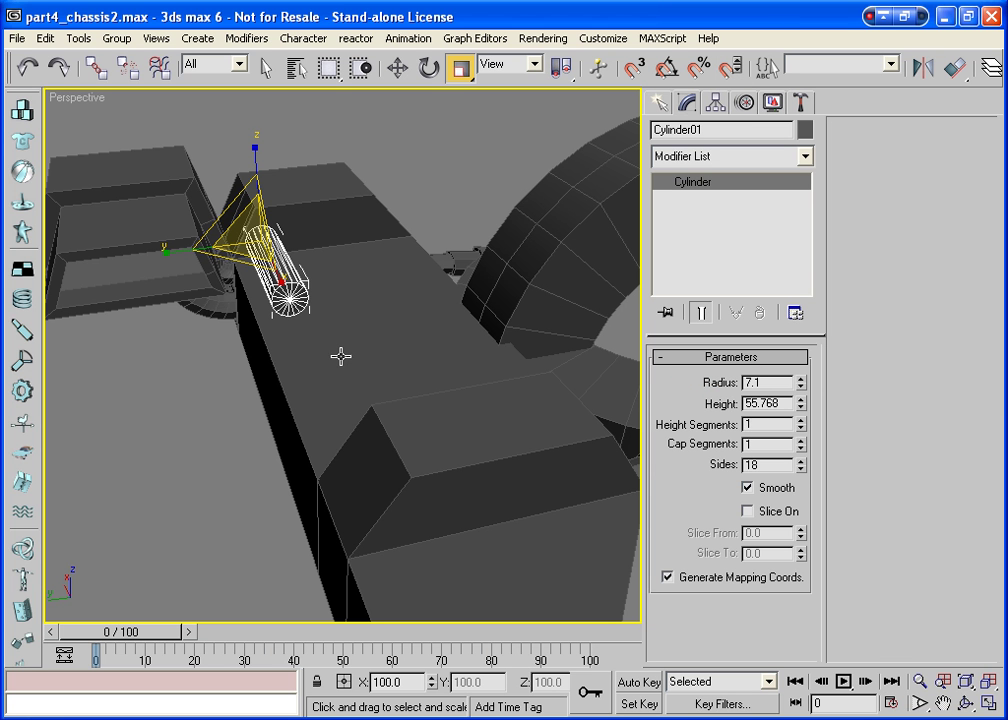
right_click(292, 298)
mouse_move(400, 421)
click(457, 440)
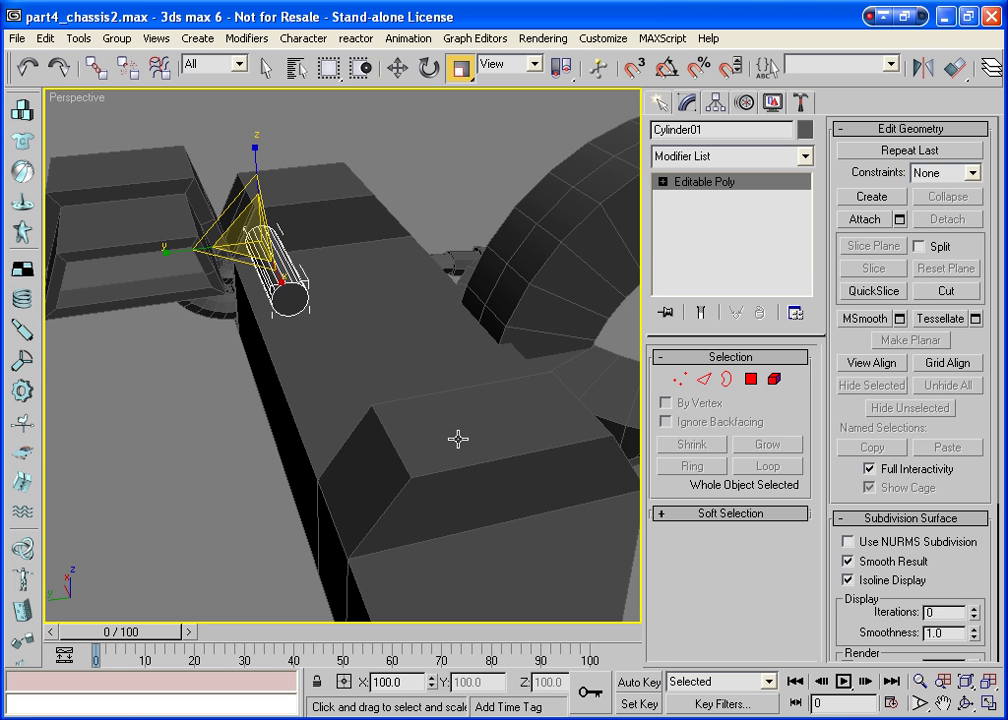
Select the cylinder's free end cap polygon and inset it to a smaller circle.
click(751, 379)
click(289, 298)
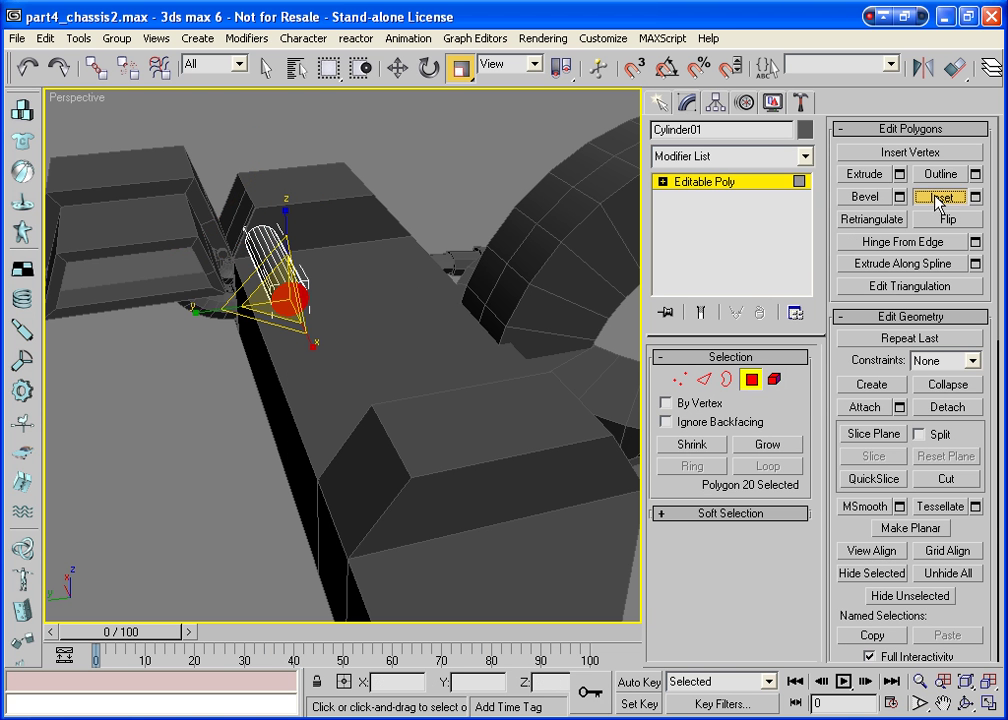
click(946, 196)
drag(290, 297, 293, 305)
Extrude the inset cap polygon by 103.921 as a thin rod reaching the opposite tapered block.
click(878, 175)
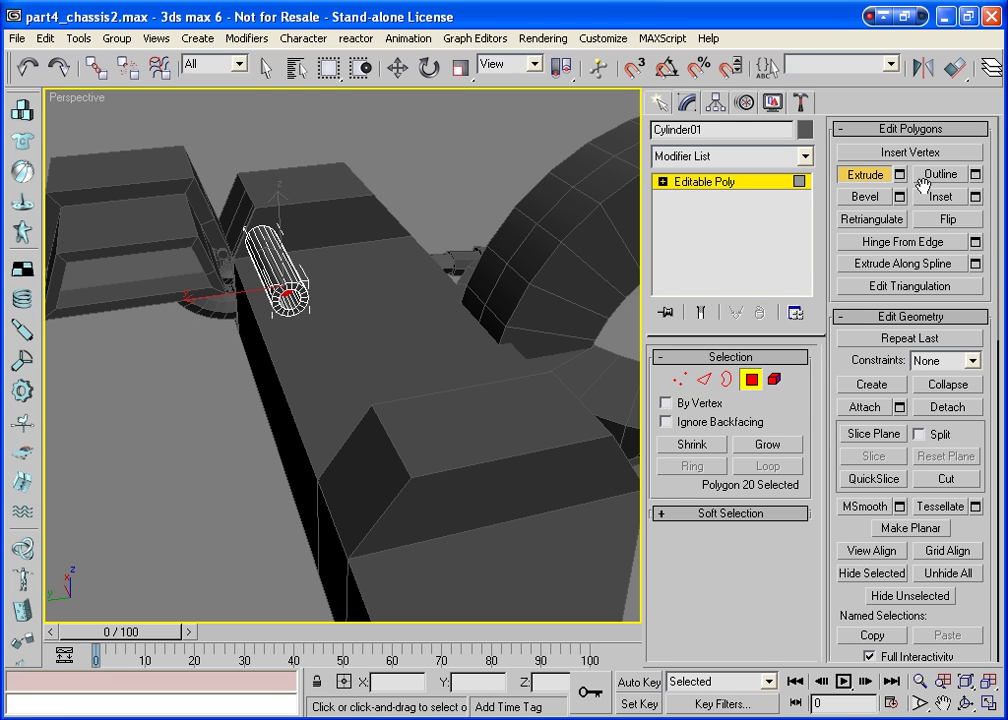
click(941, 200)
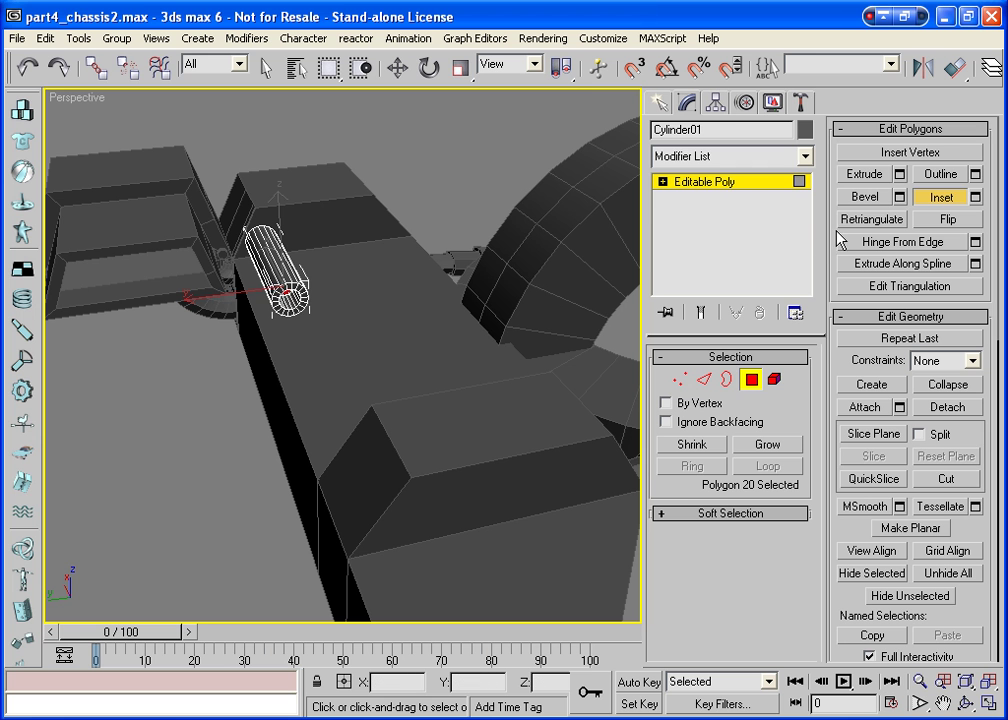
click(899, 174)
drag(745, 184, 751, 8)
click(966, 703)
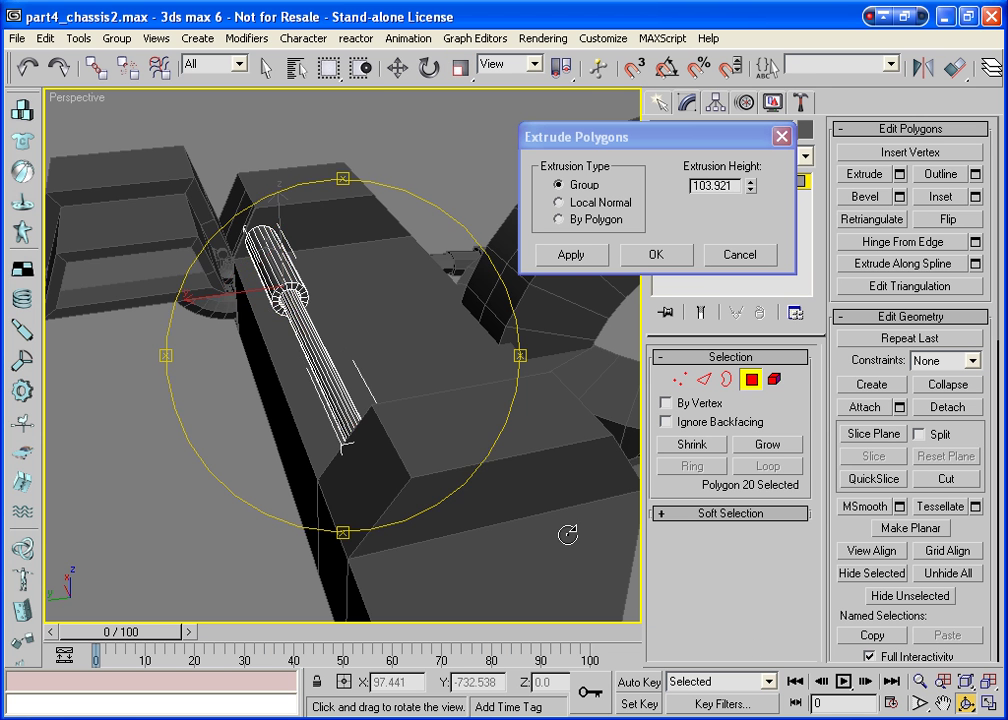
drag(479, 466, 524, 468)
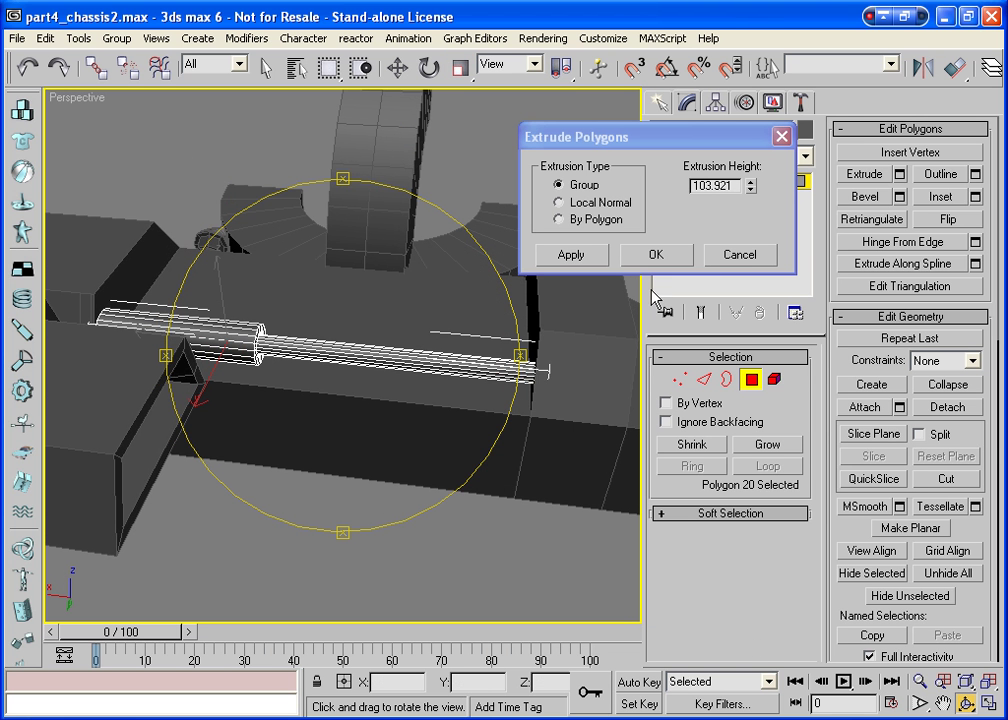
mouse_move(754, 196)
mouse_down()
mouse_move(763, 187)
mouse_move(767, 197)
mouse_up()
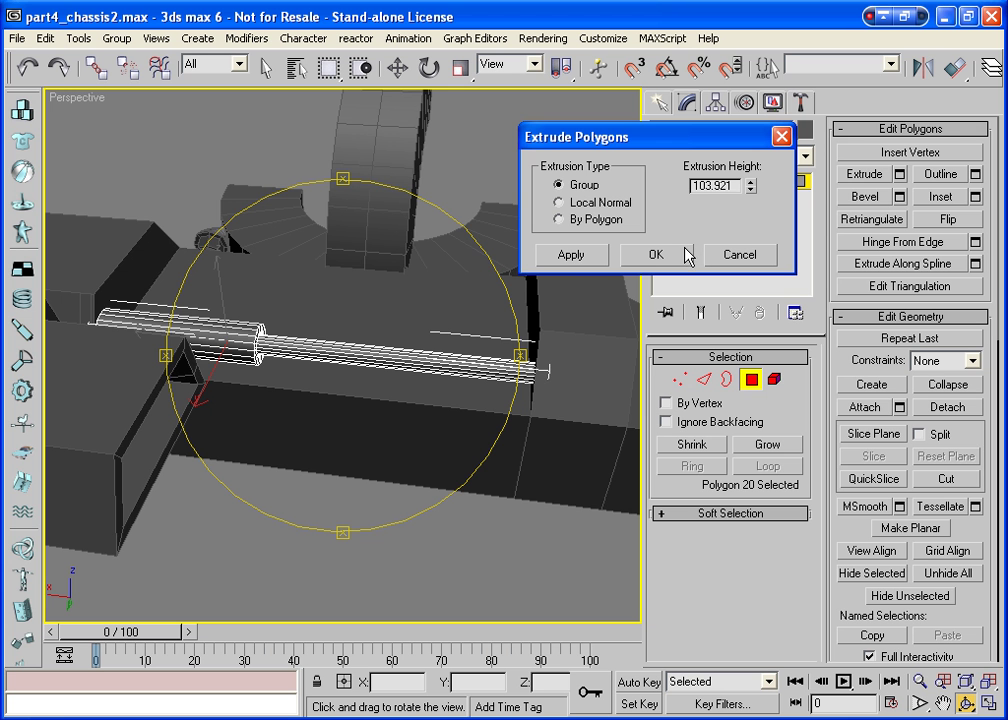
drag(381, 296, 255, 283)
right_click(255, 283)
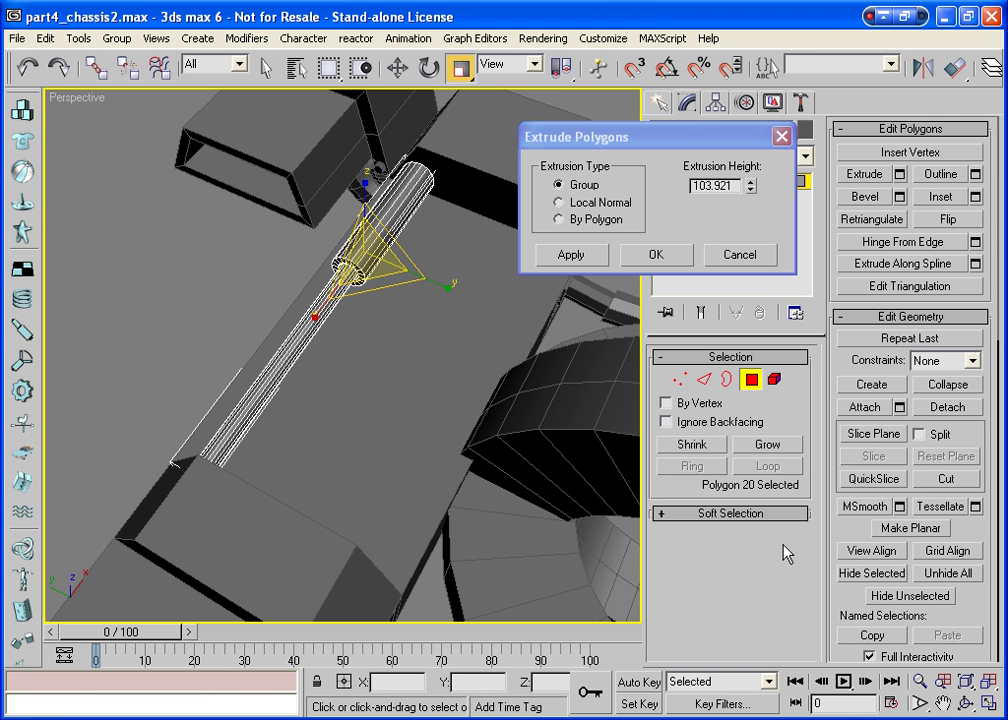
click(646, 262)
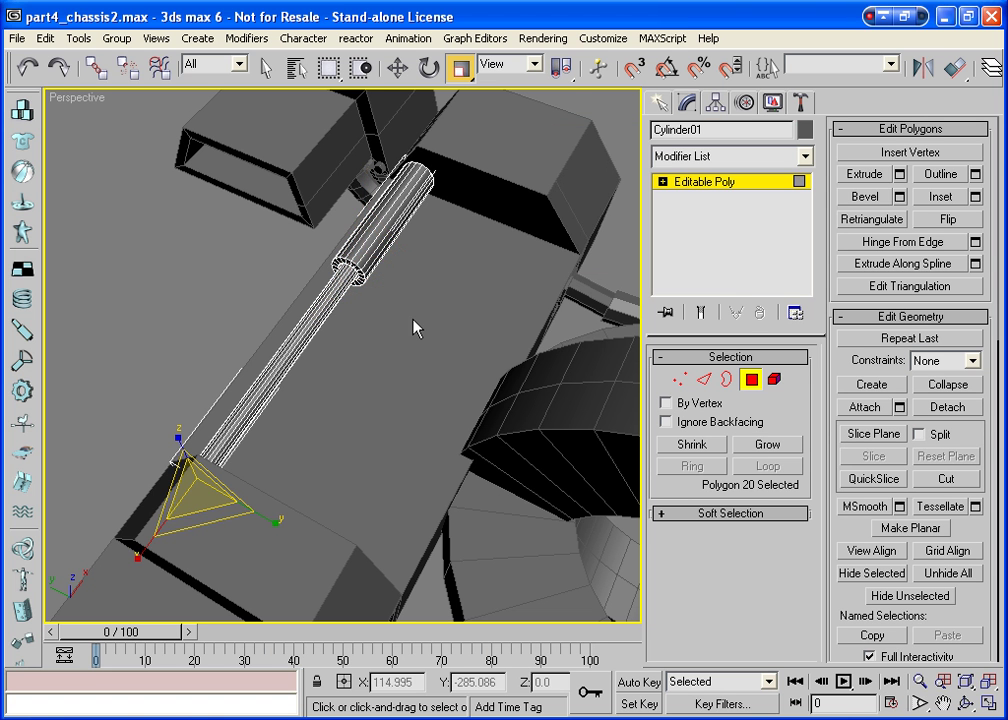
click(383, 220)
key(w)
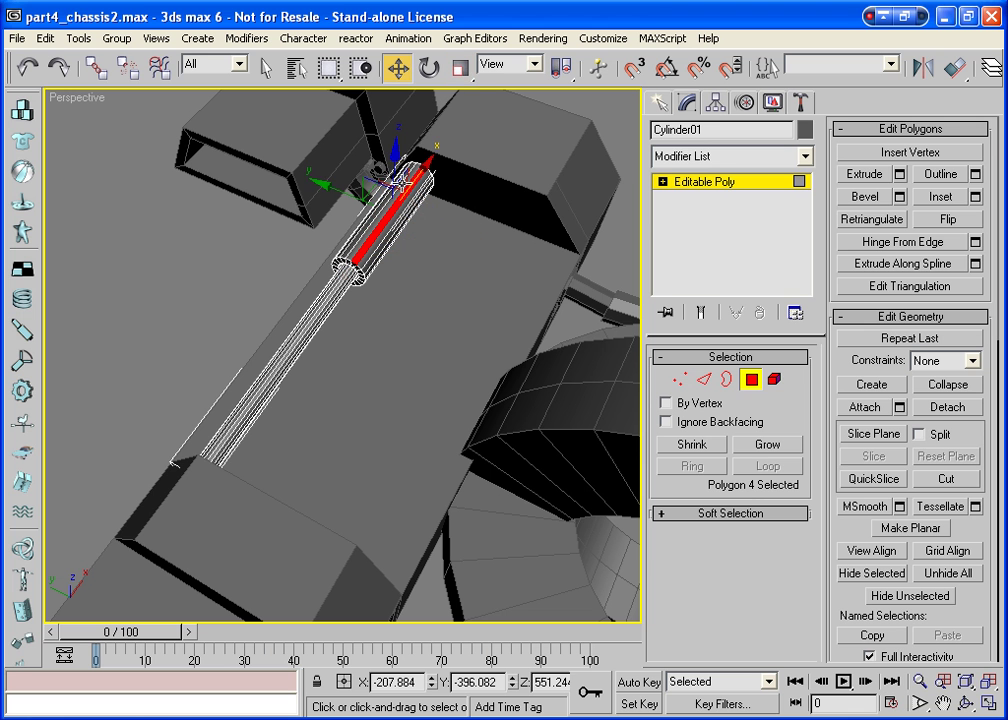
click(337, 218)
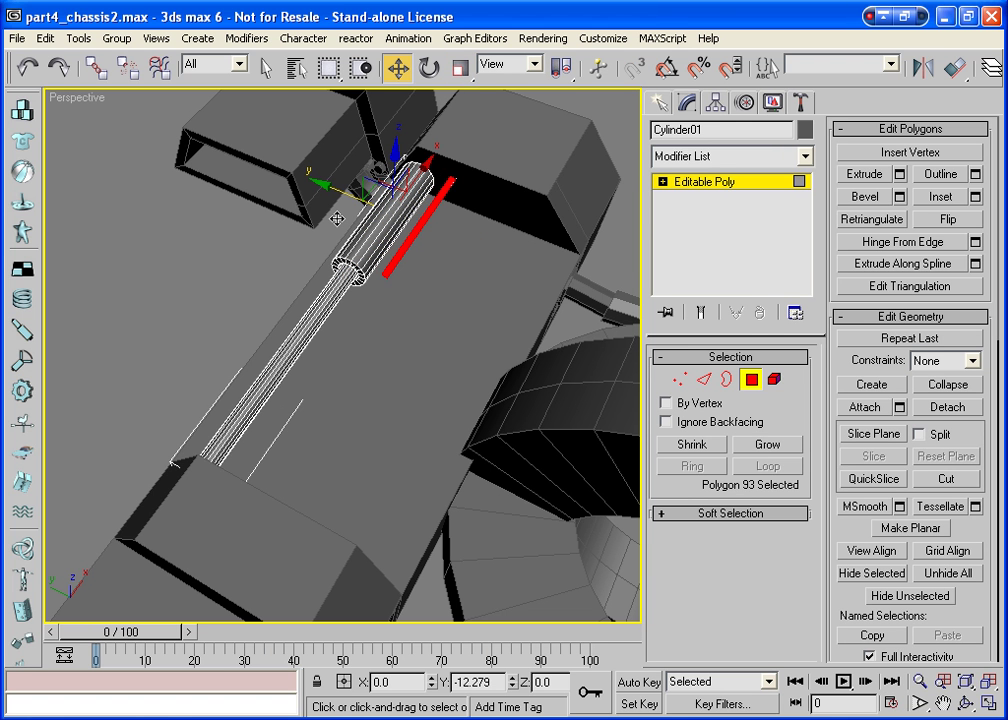
shift+drag(337, 218, 338, 220)
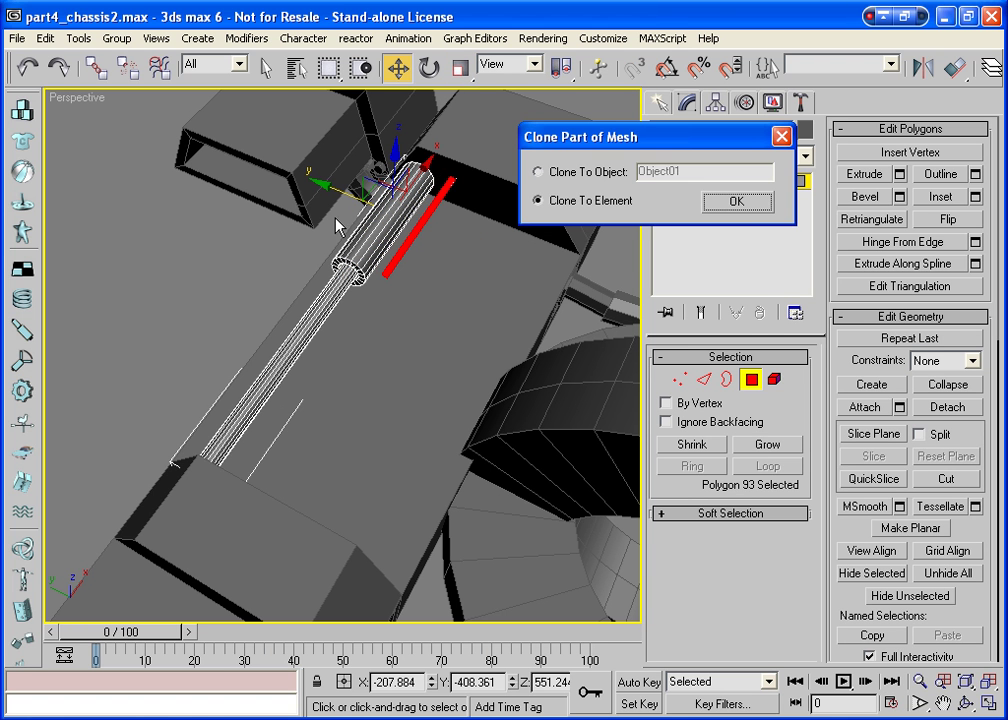
click(780, 138)
key(ctrl+z)
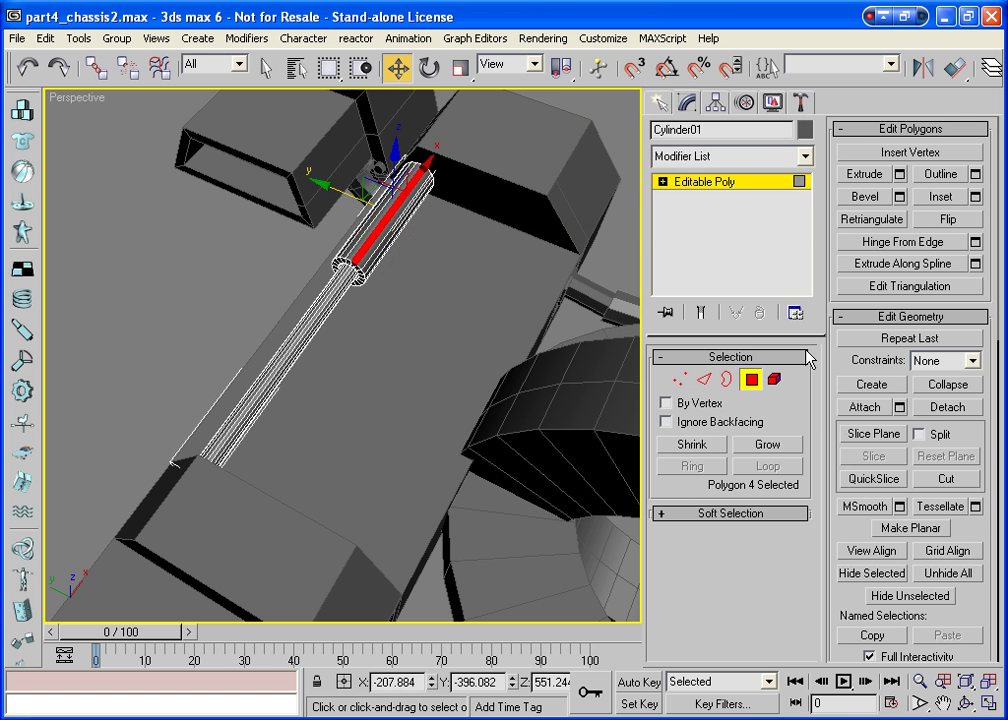
Leave polygon editing and clone the whole cylinder along the Y axis as three evenly spaced copies.
click(751, 379)
shift+drag(348, 160, 377, 176)
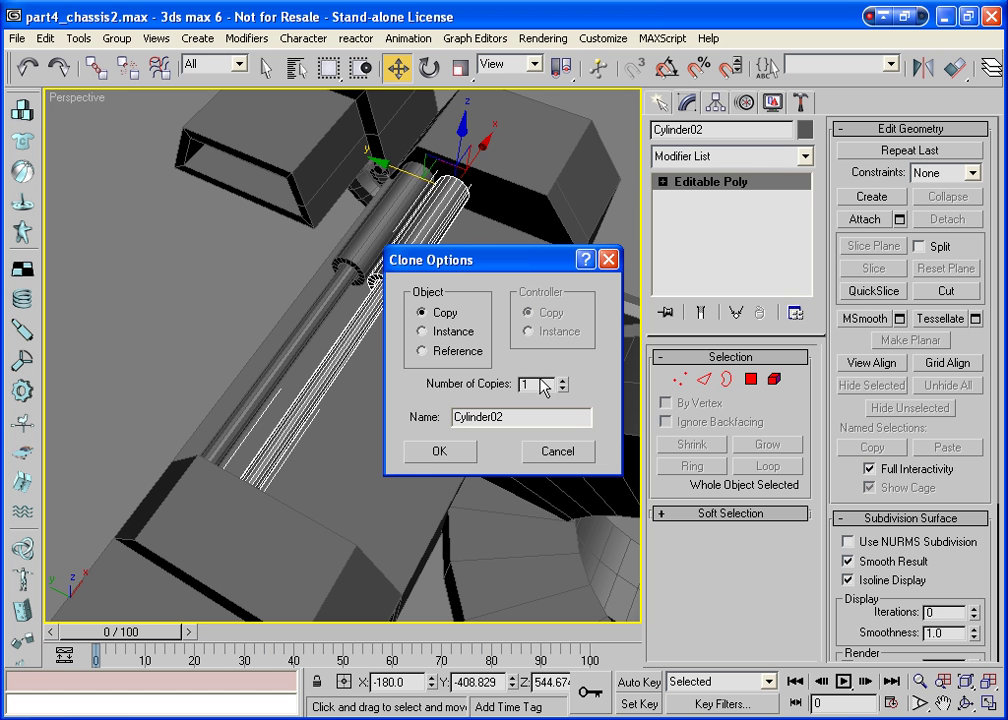
click(563, 379)
click(563, 379)
click(420, 453)
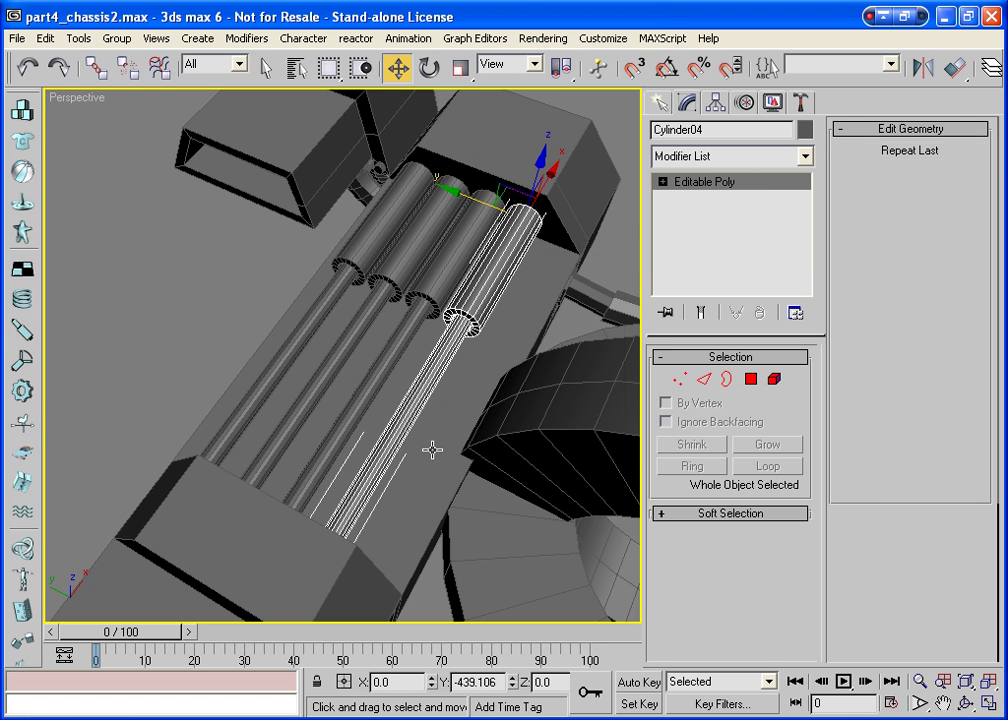
Select all four cylinders and shift them slightly along the Y axis to centre the row between the blocks.
ctrl+click(383, 210)
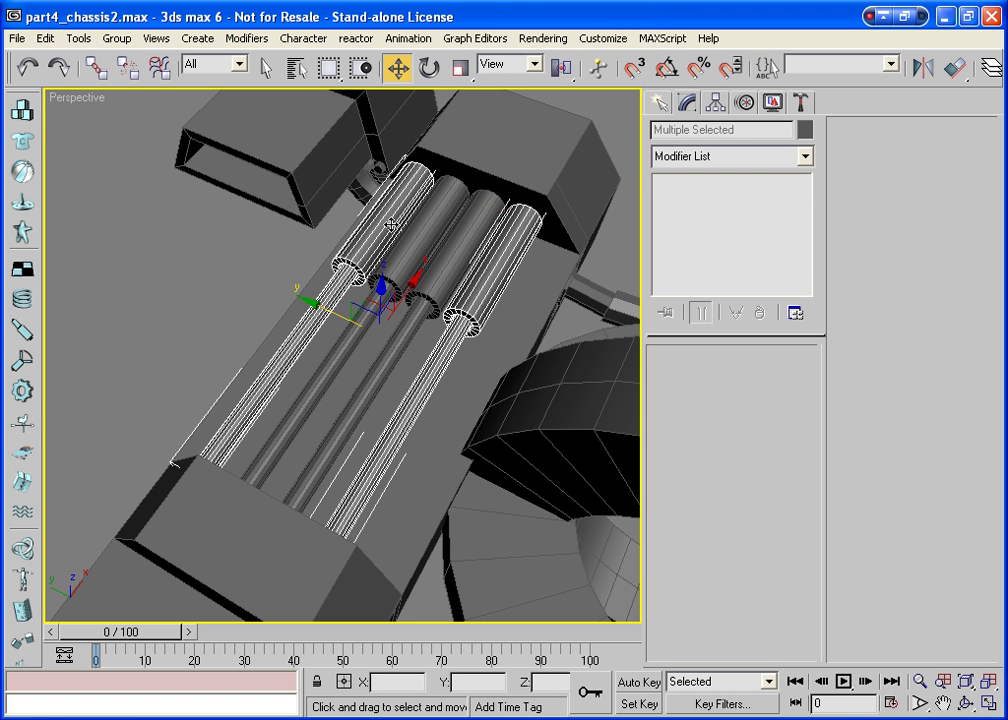
ctrl+click(414, 236)
ctrl+click(452, 256)
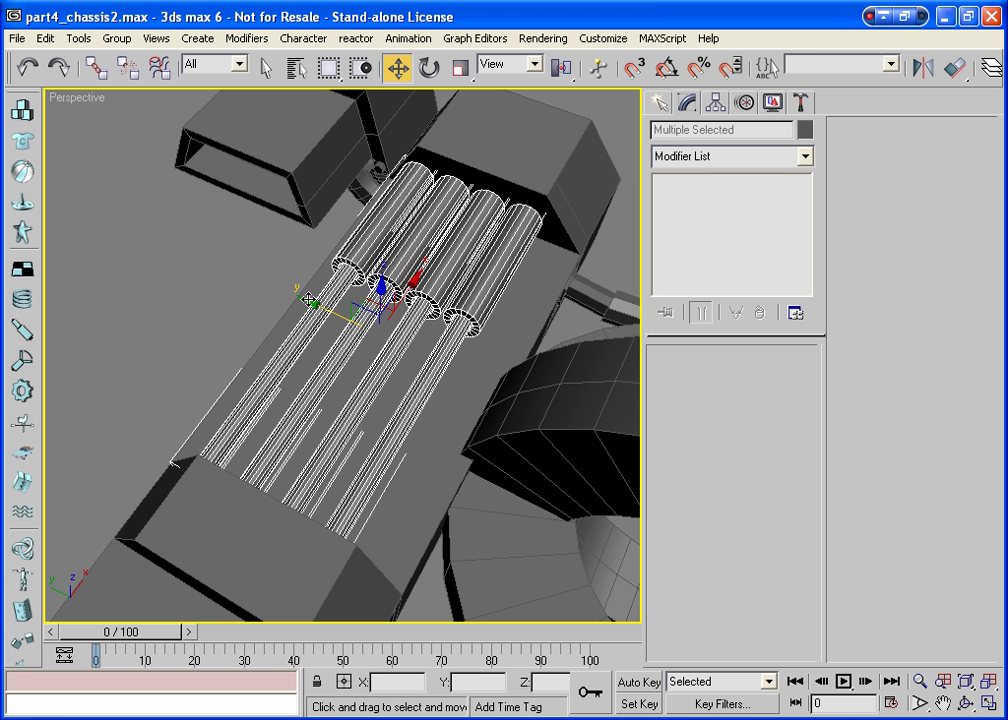
drag(309, 302, 308, 315)
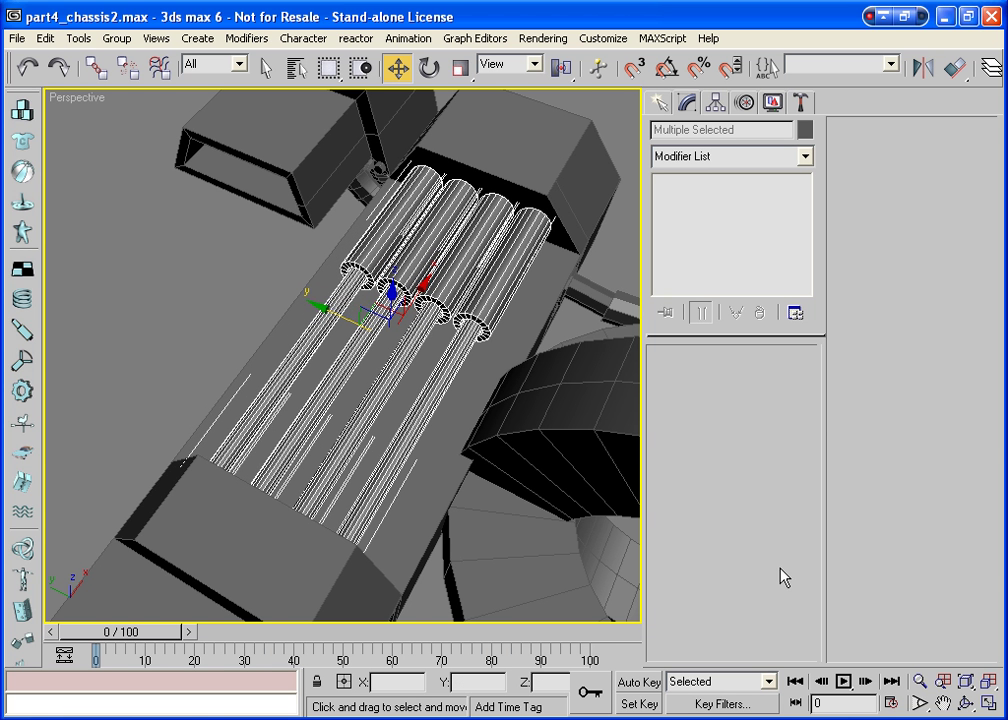
Attach the four cylinders one after another to the detached rear object.
click(580, 140)
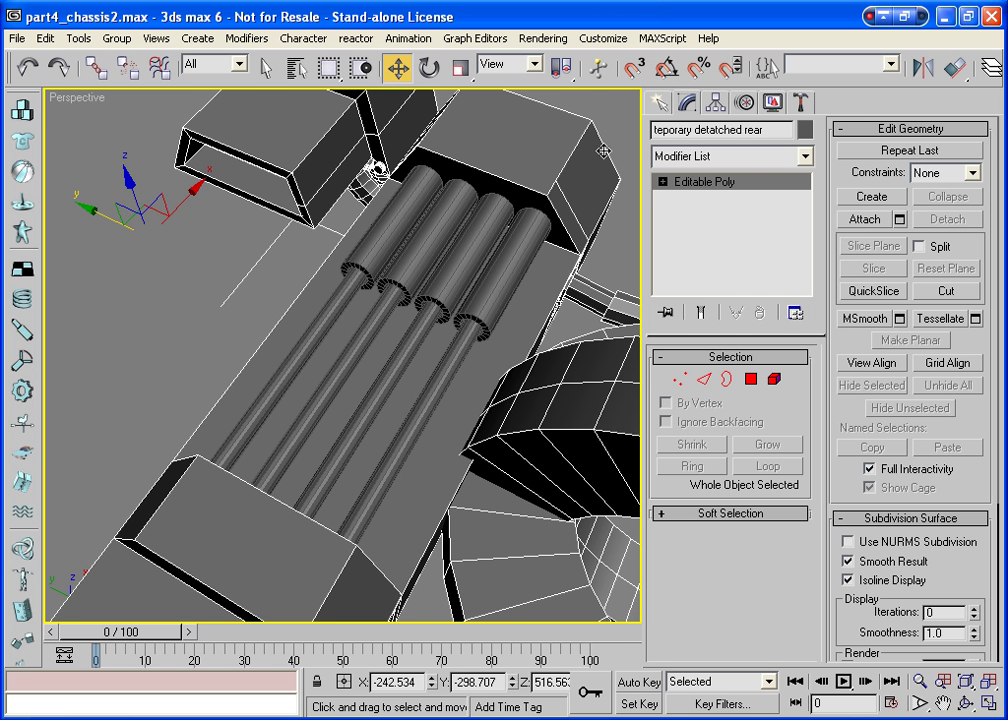
click(880, 222)
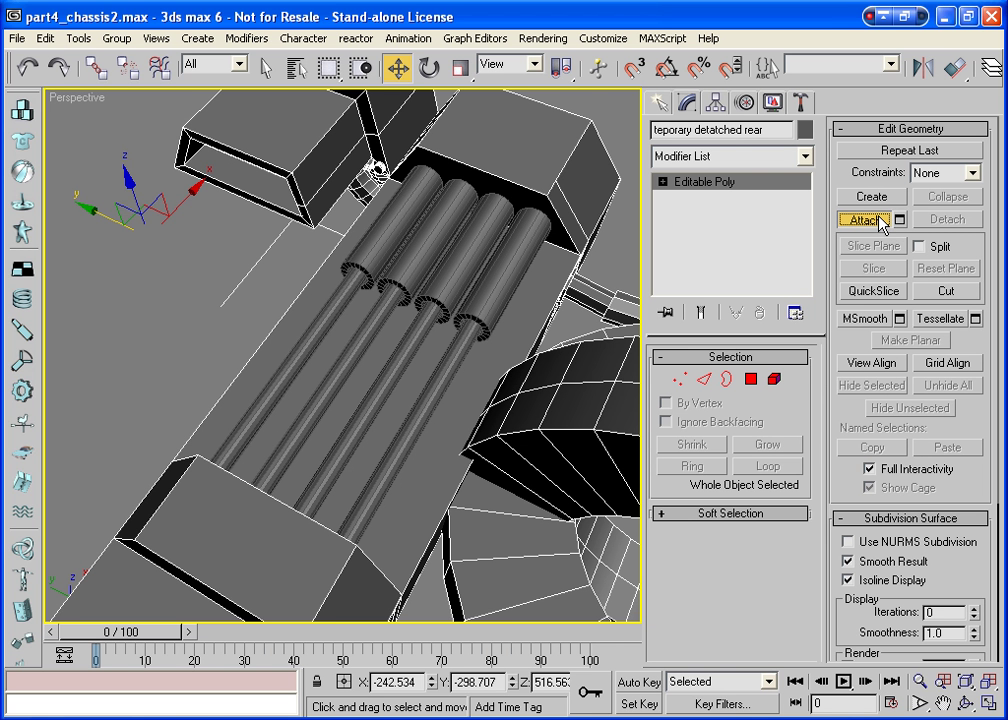
click(407, 218)
click(449, 244)
click(470, 268)
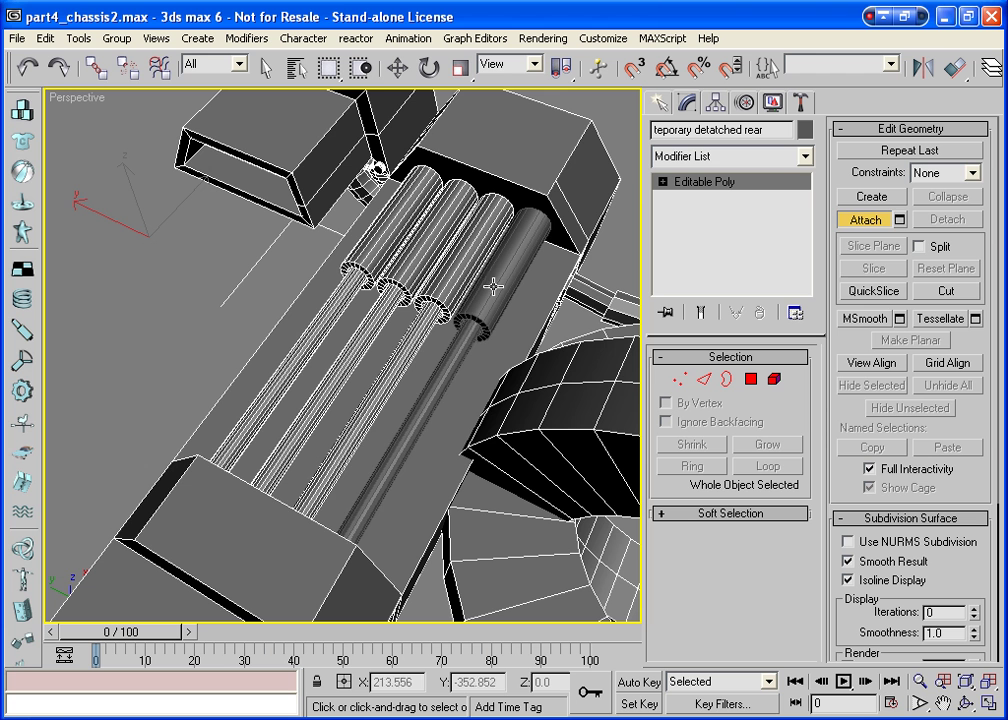
click(500, 295)
click(877, 219)
key(w)
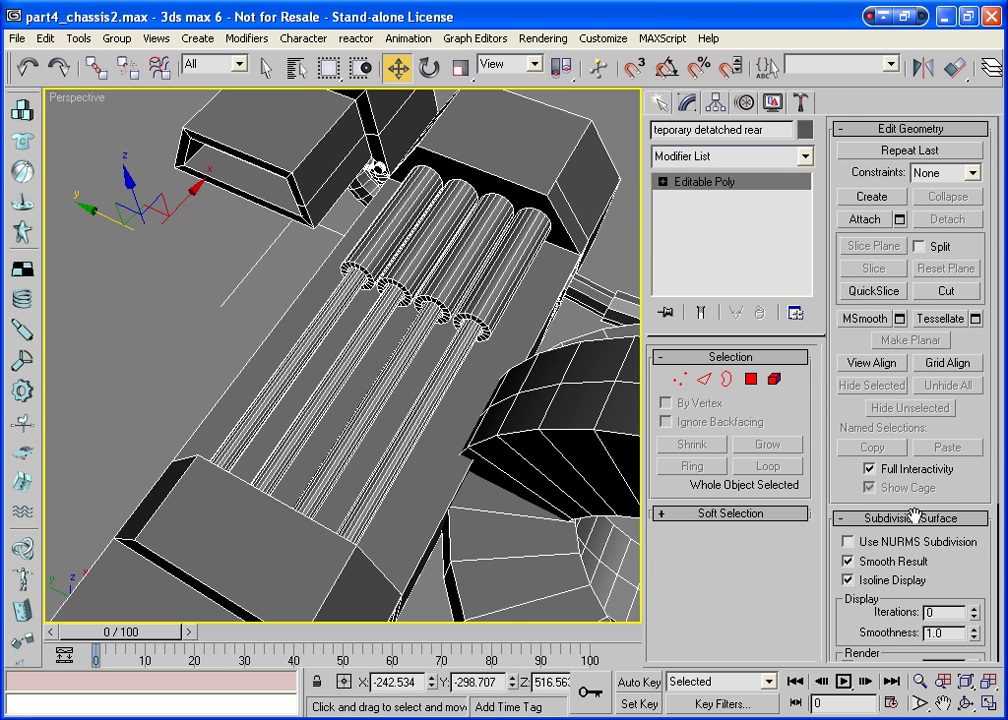
Select the inner sloped face of the block where the thin rods end and inset it slightly.
click(966, 703)
drag(297, 391, 489, 278)
key(w)
click(452, 155)
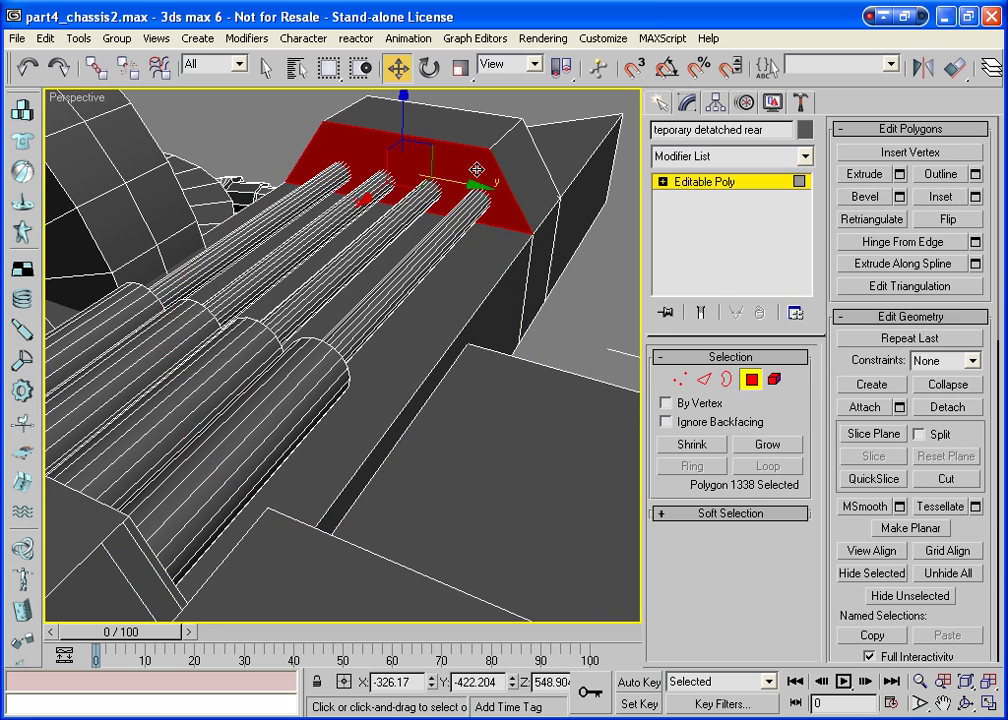
click(990, 684)
click(920, 681)
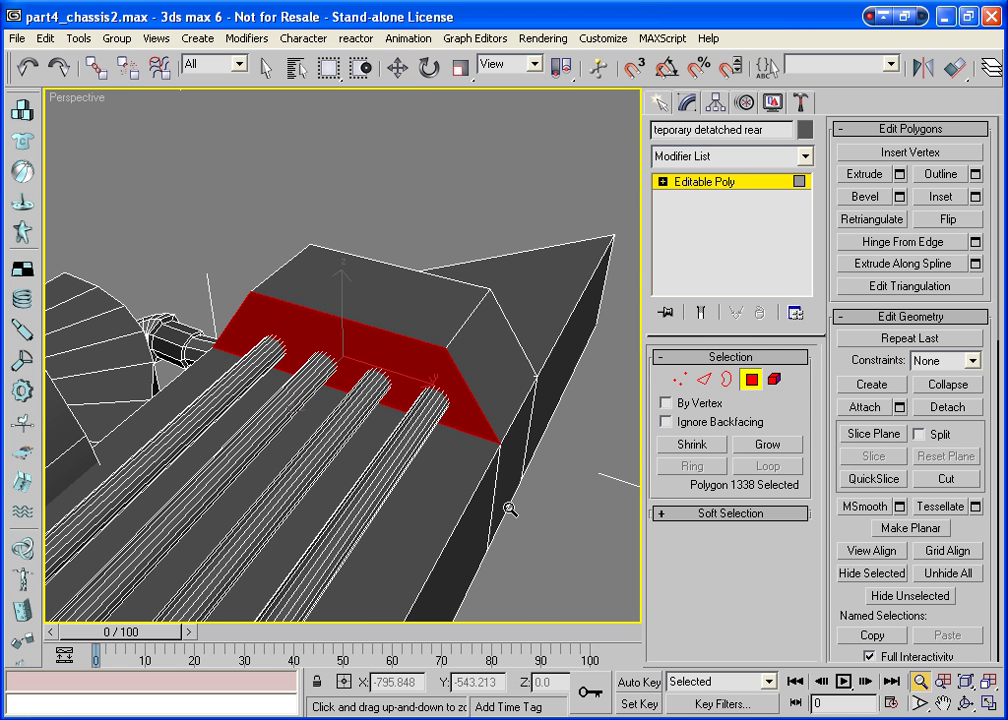
drag(446, 466, 500, 464)
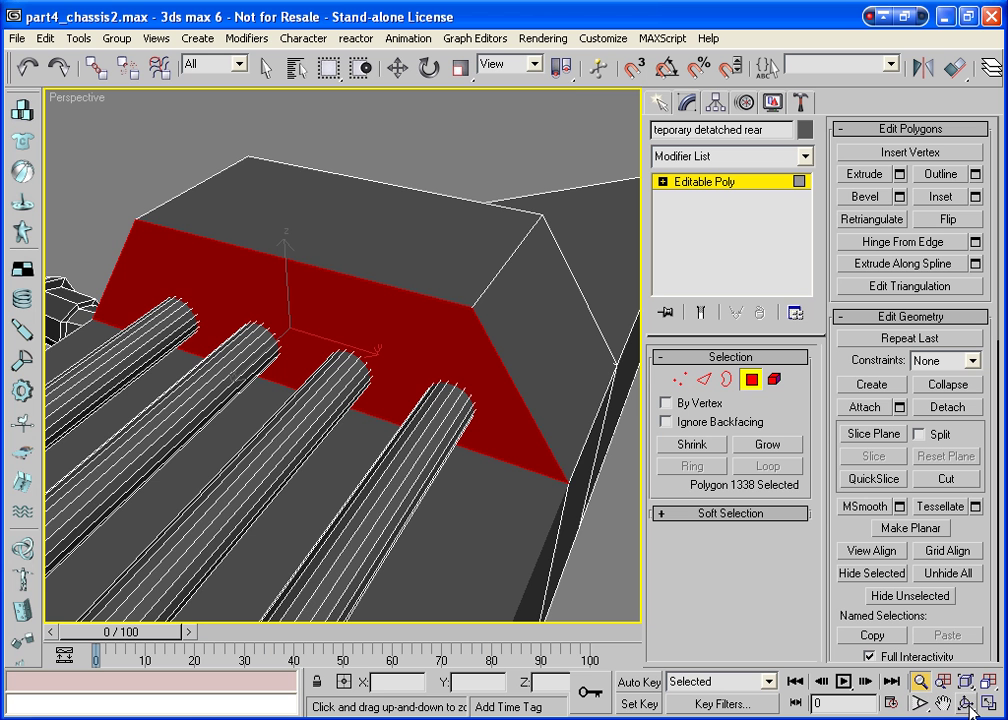
key(ctrl+r)
drag(371, 329, 371, 308)
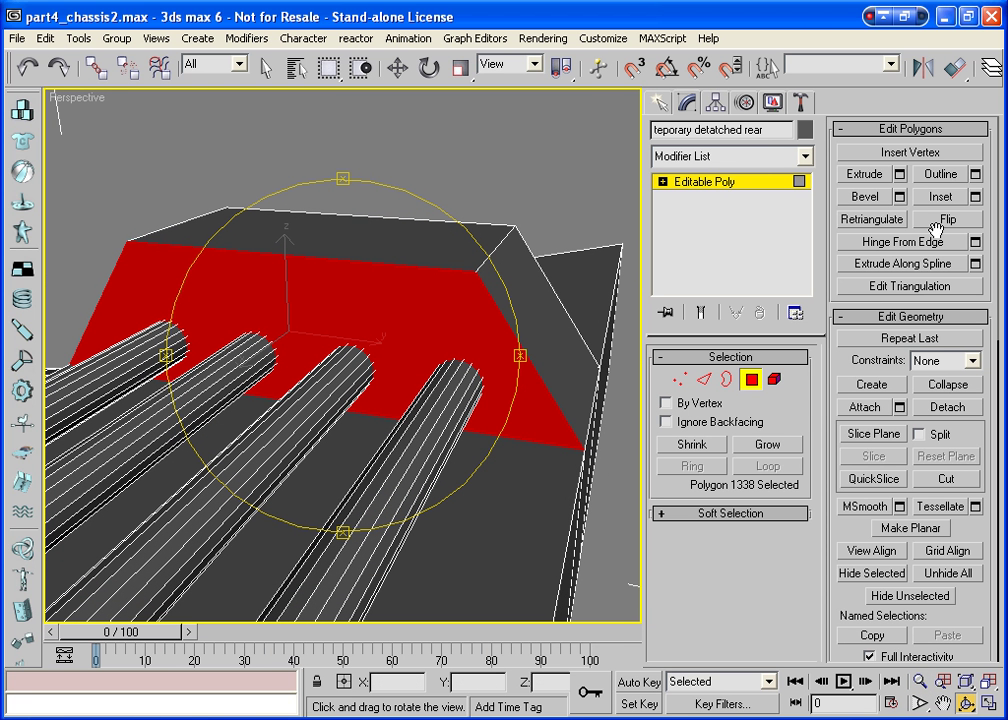
click(939, 197)
drag(432, 300, 433, 316)
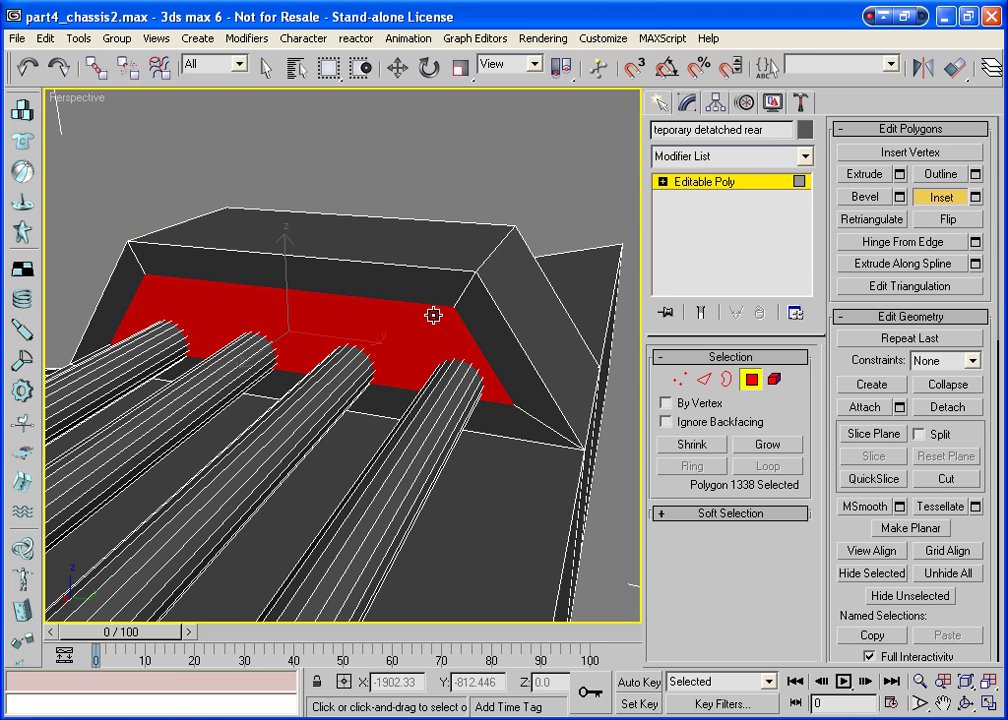
Lower the inset face on the sloped block along the Z axis and scale it slightly wider along the Y axis.
click(397, 67)
click(287, 255)
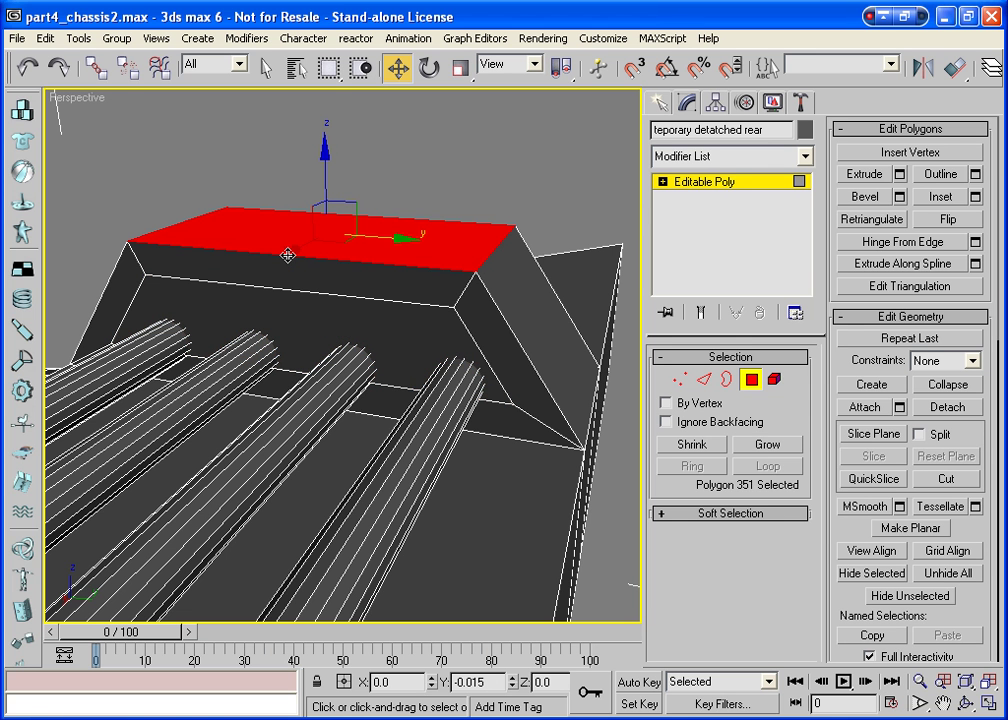
click(313, 318)
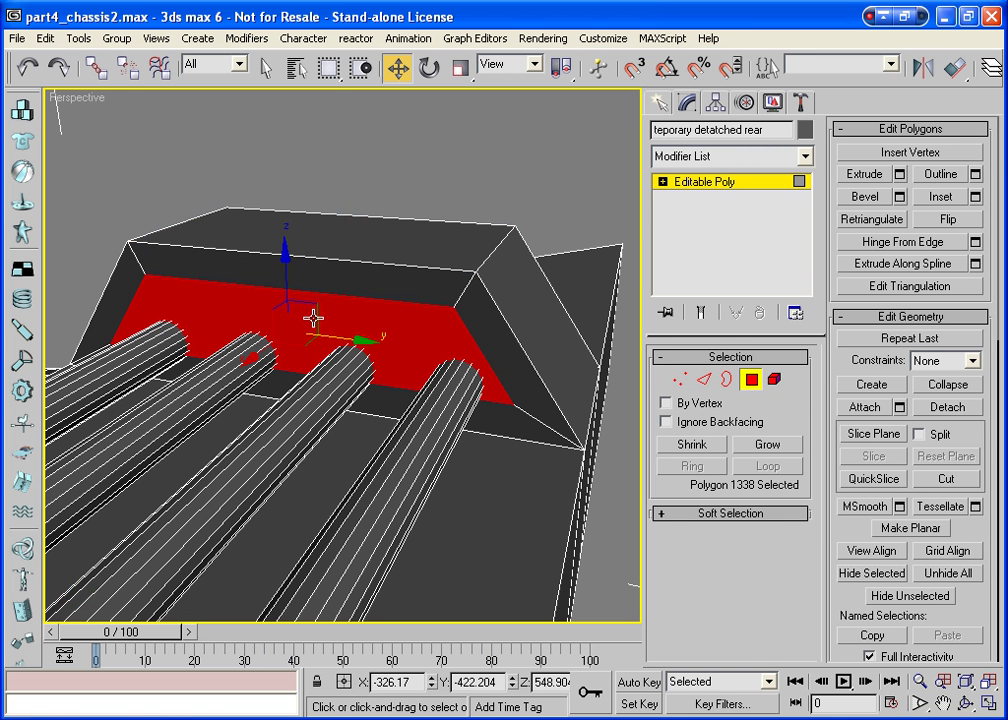
drag(286, 270, 286, 289)
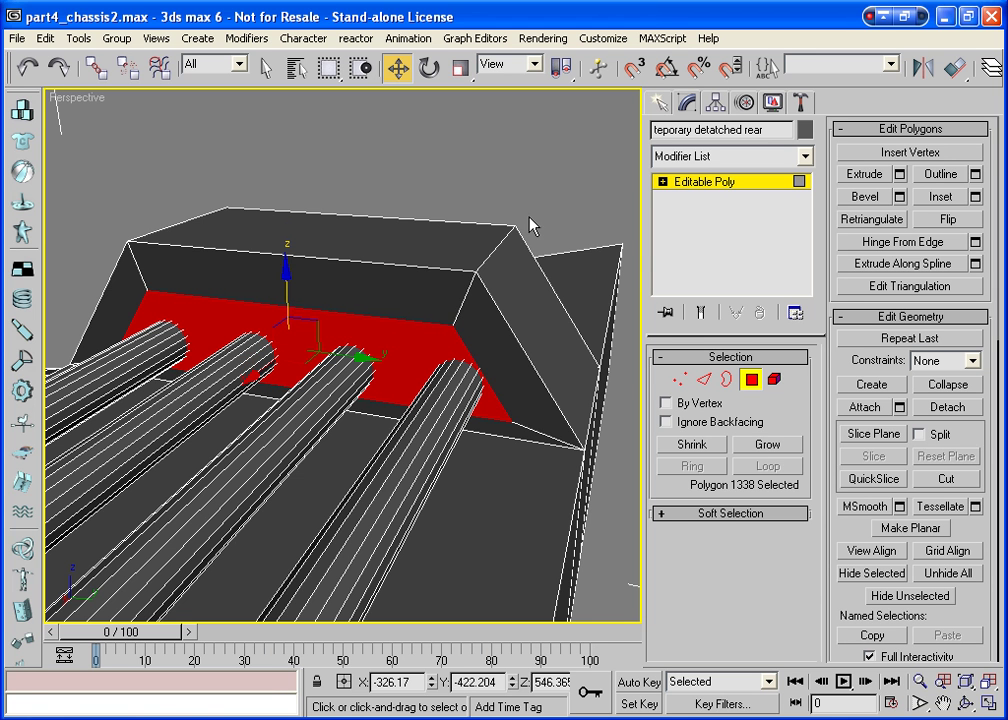
click(462, 70)
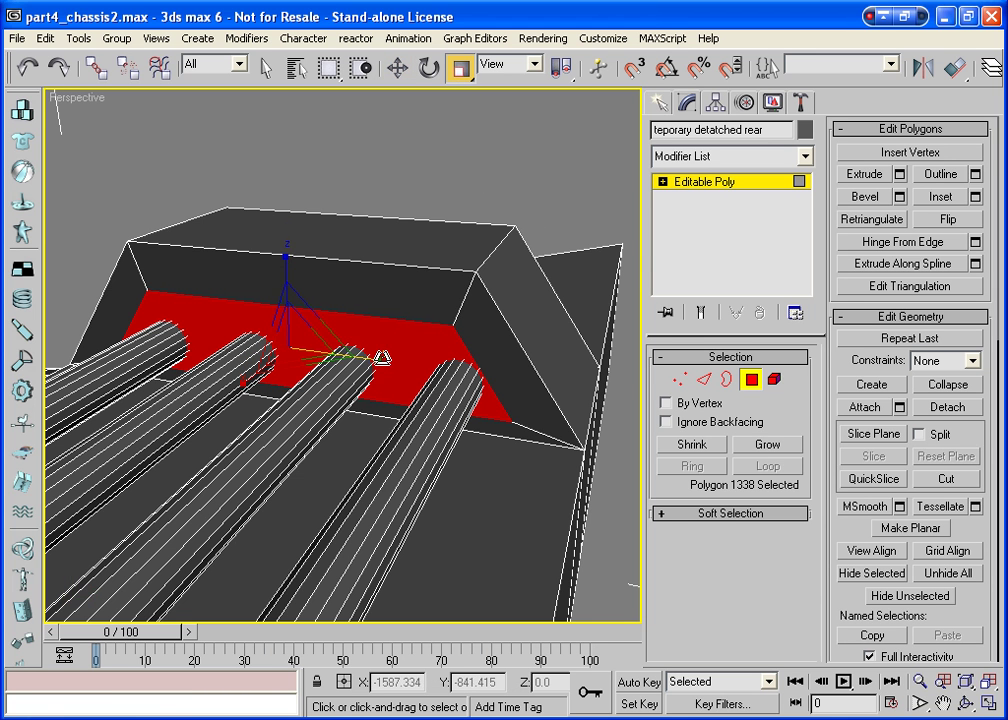
drag(380, 359, 386, 368)
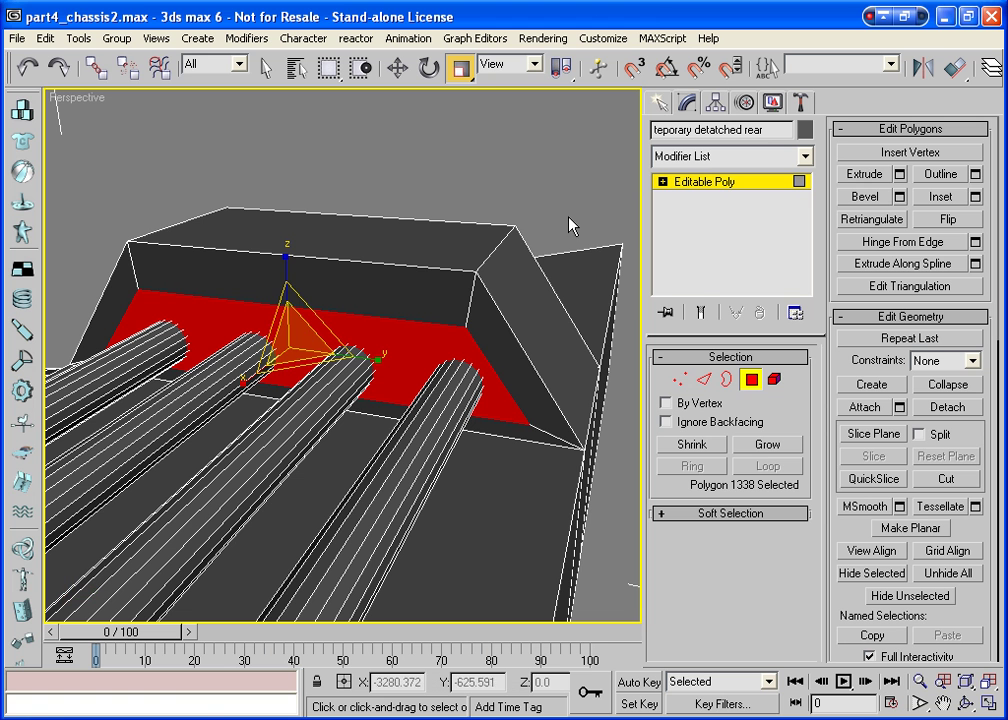
Extrude the inset face slightly inward and tessellate it twice into a grid of polygons.
click(866, 175)
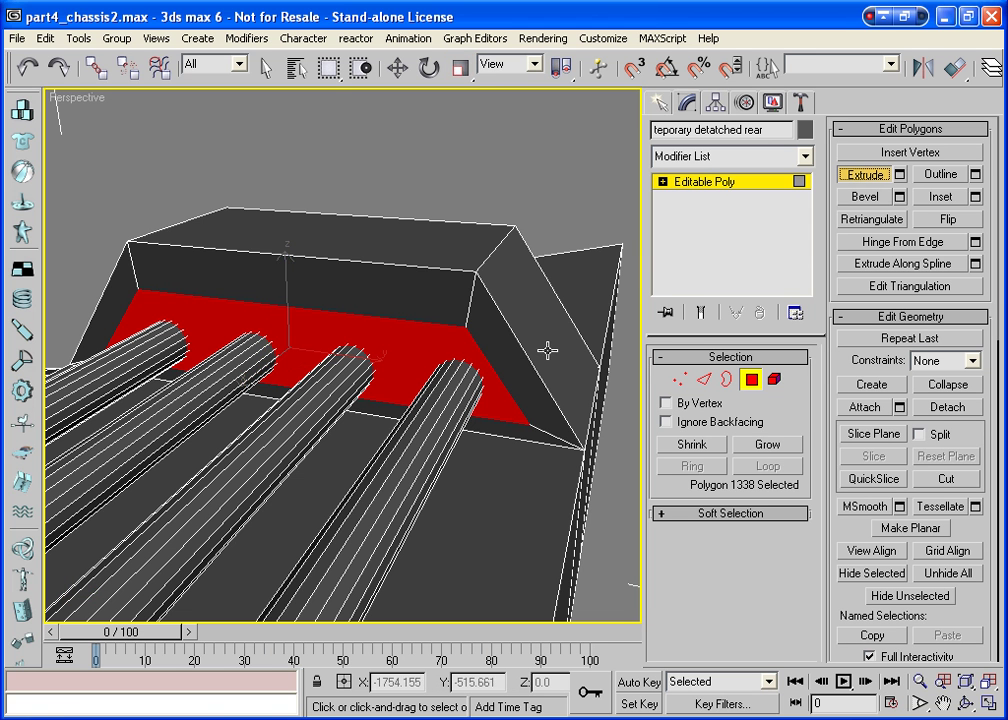
mouse_move(428, 355)
mouse_down()
mouse_move(429, 368)
mouse_move(432, 360)
mouse_up()
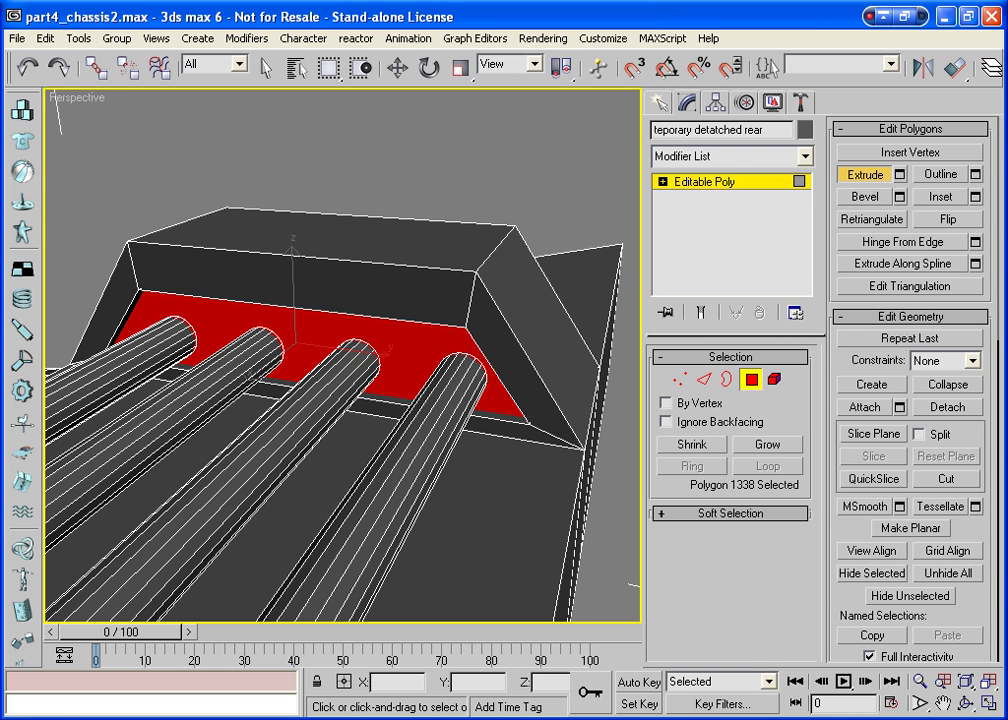
click(928, 510)
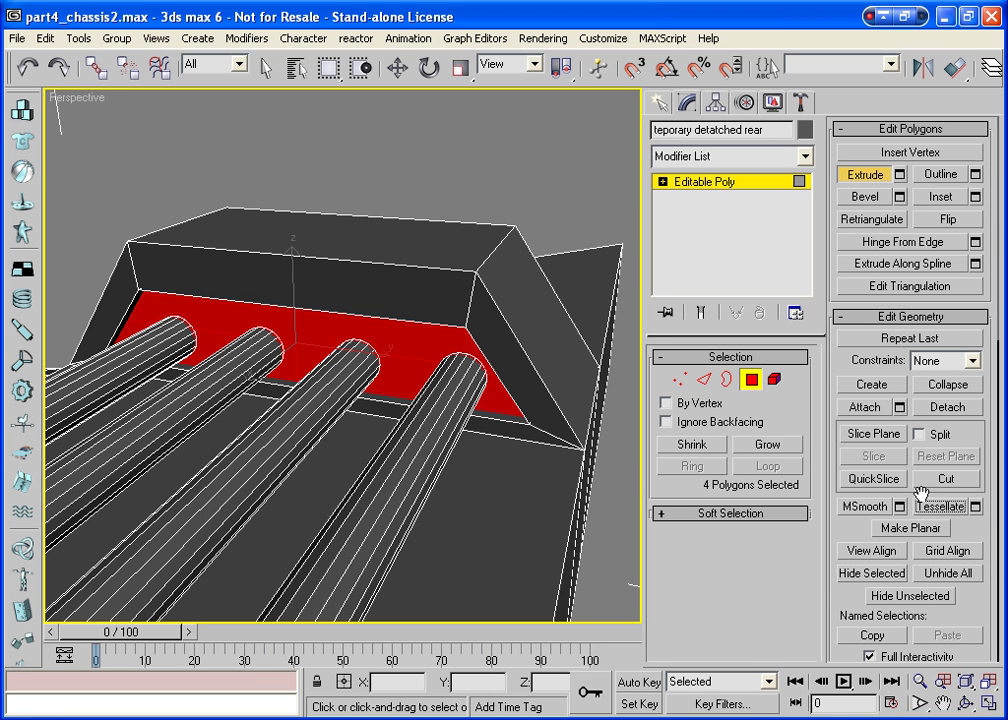
click(922, 512)
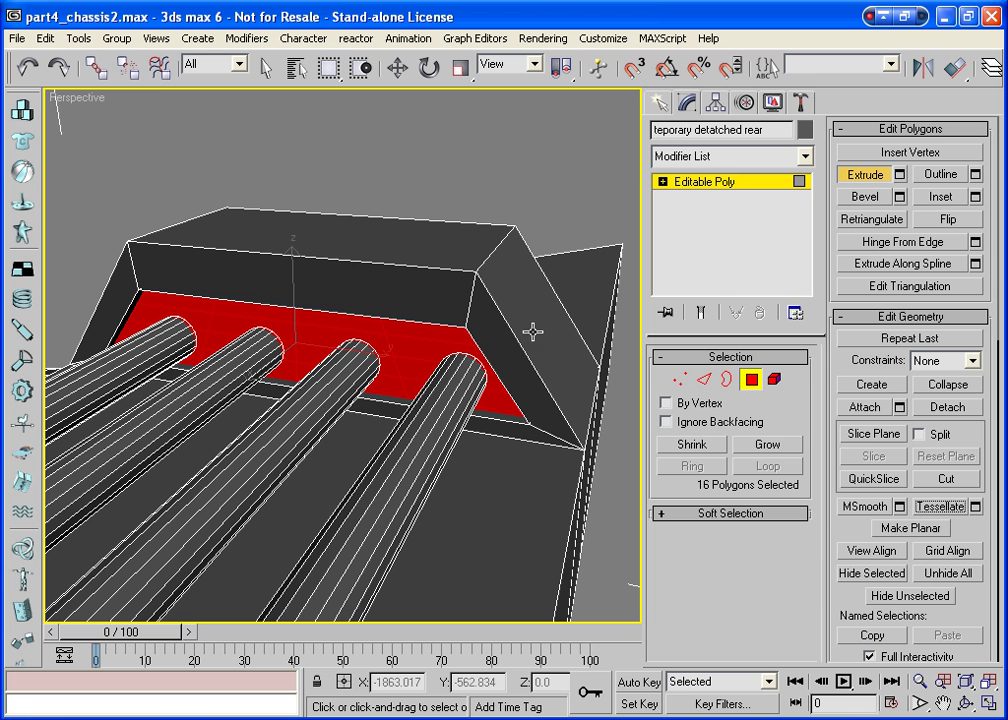
Delete the four stacked polygons that form the first column of the tessellated face, around the outermost rod.
click(965, 703)
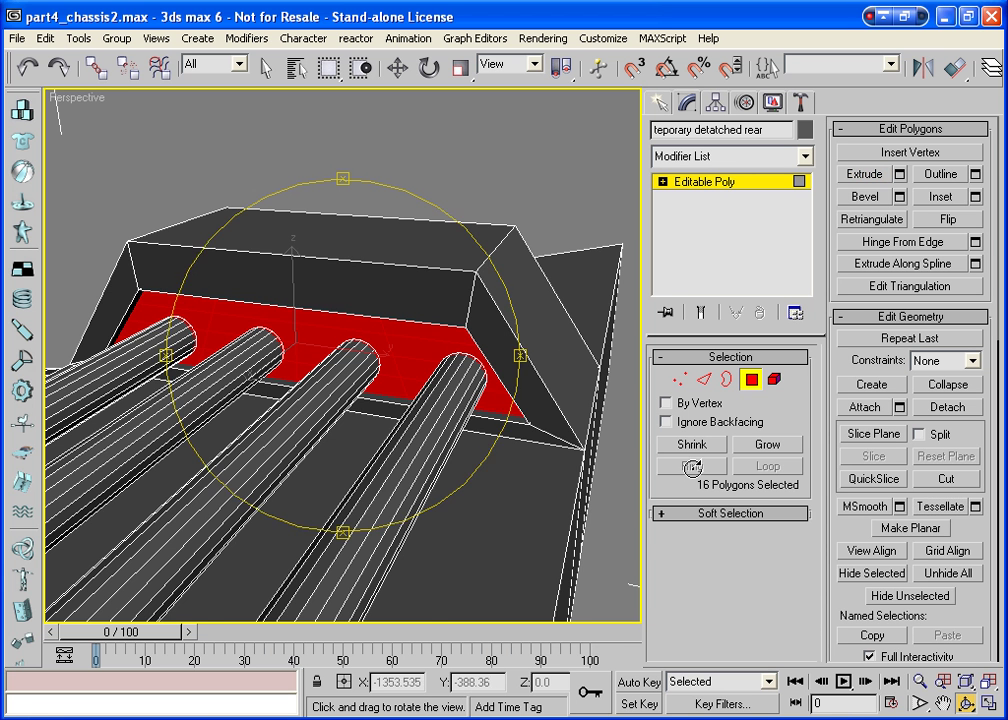
drag(440, 335, 270, 320)
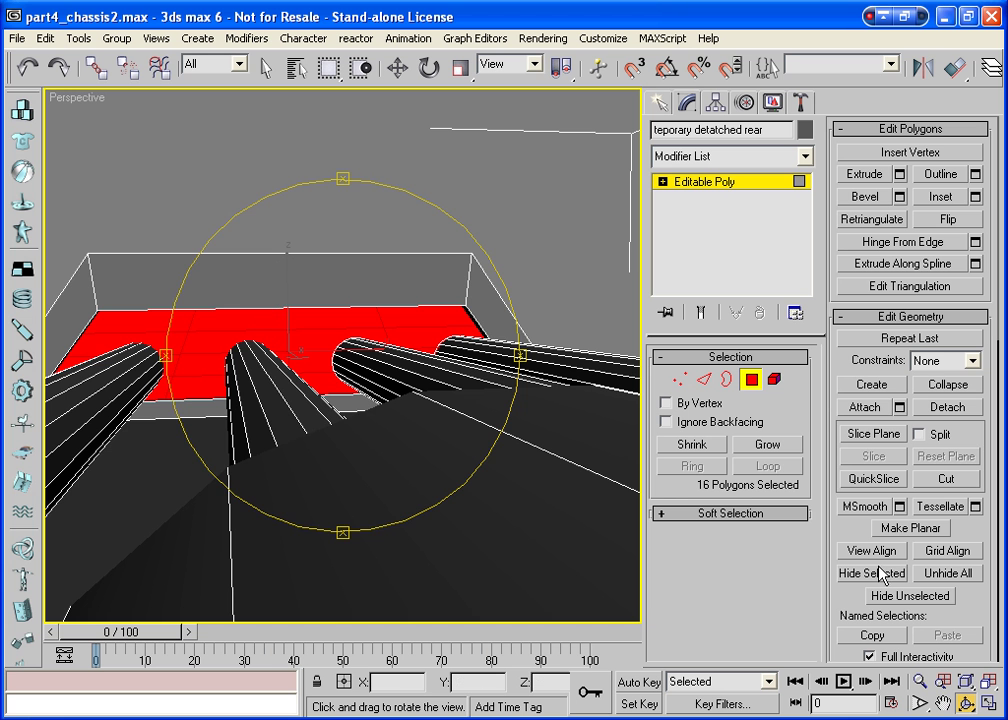
key(ctrl+p)
scroll(258, 373, up, 10)
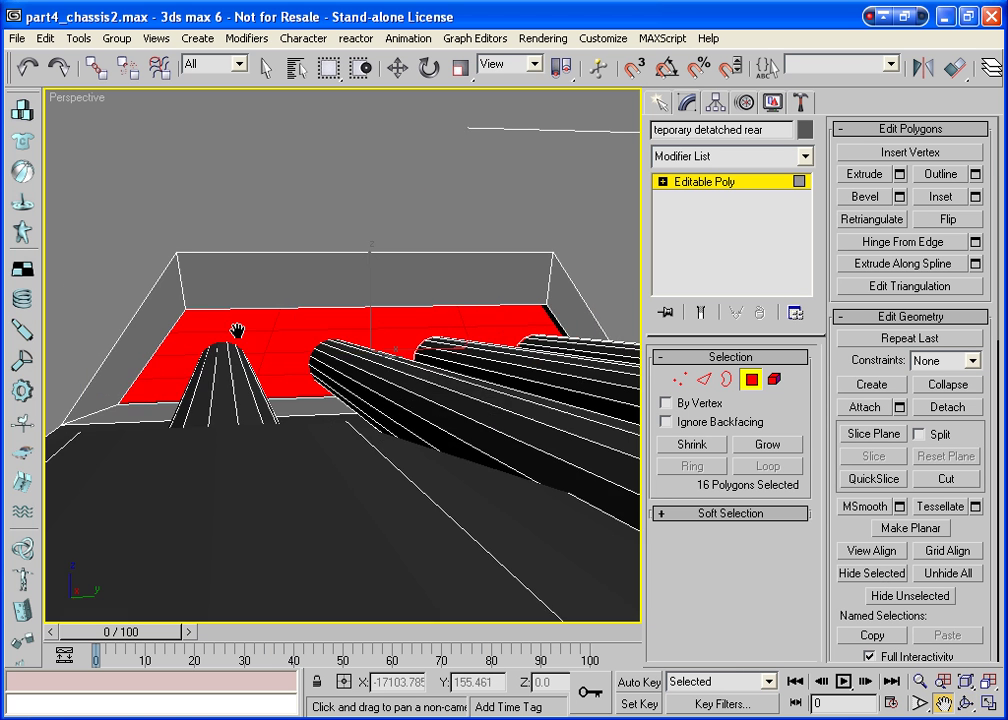
drag(253, 338, 345, 335)
right_click(345, 335)
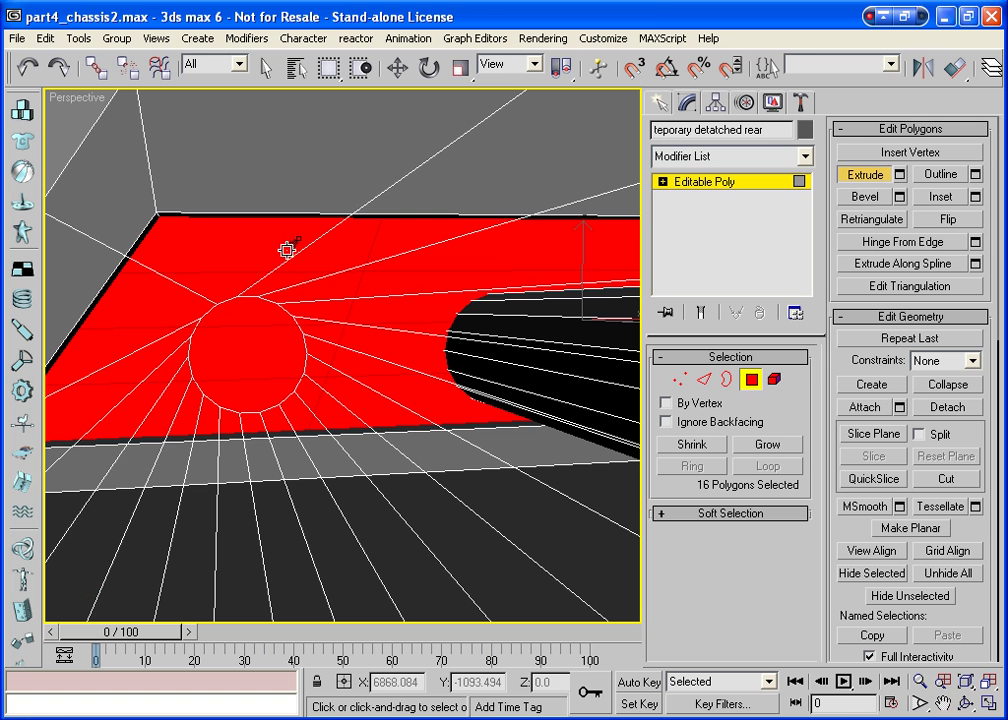
key(r)
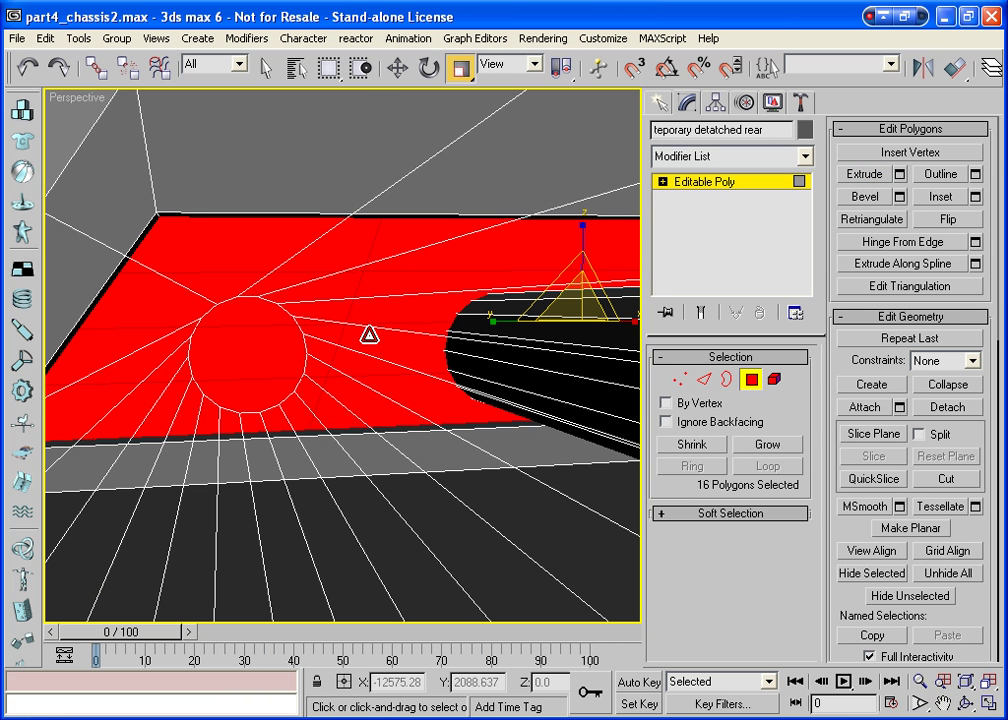
right_click(368, 289)
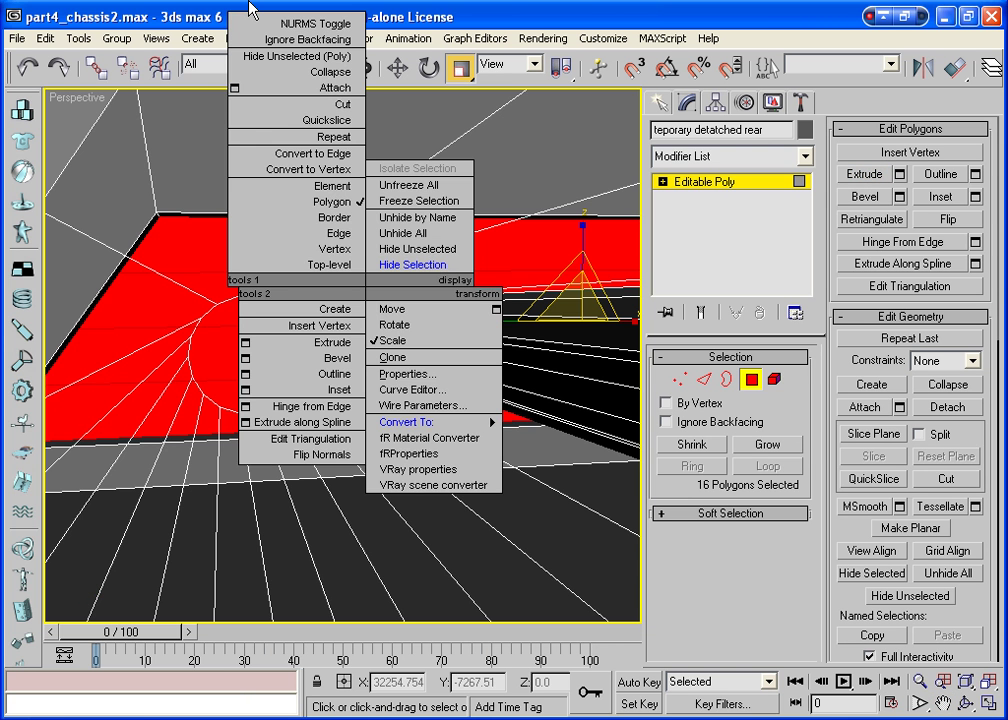
click(202, 38)
click(262, 70)
click(215, 245)
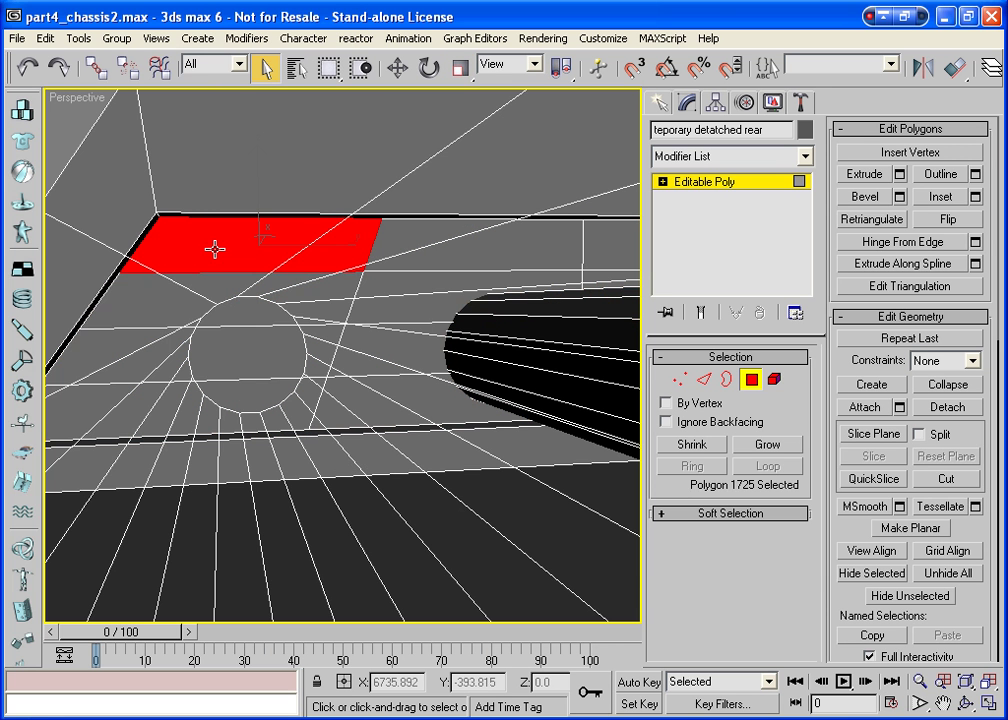
ctrl+click(161, 315)
ctrl+click(139, 400)
ctrl+click(104, 405)
ctrl+click(104, 405)
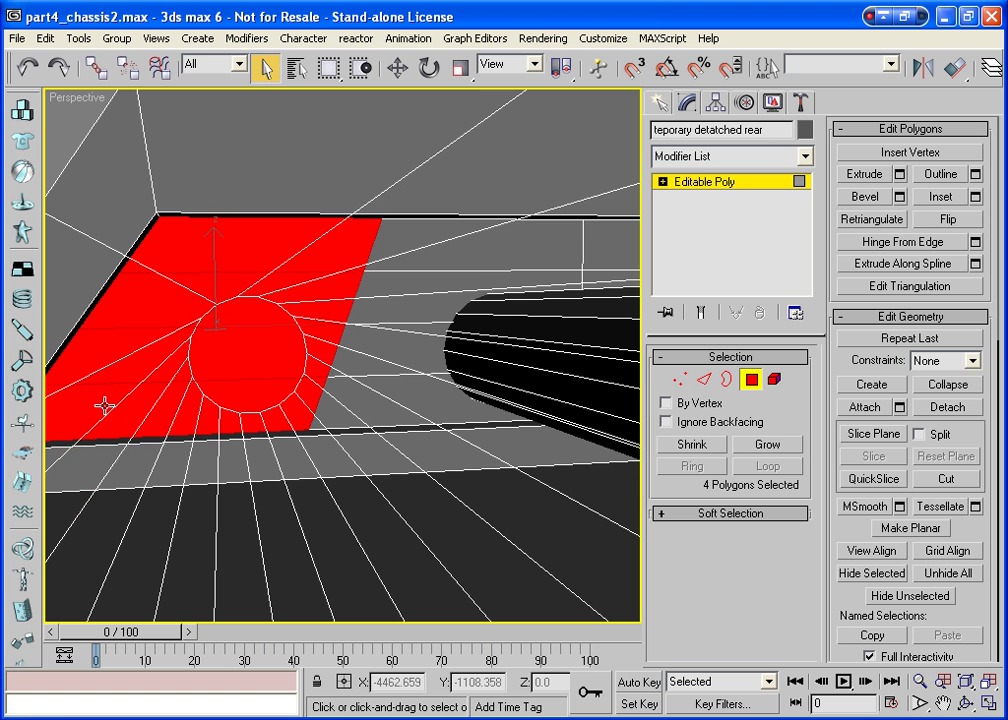
key(ctrl+d)
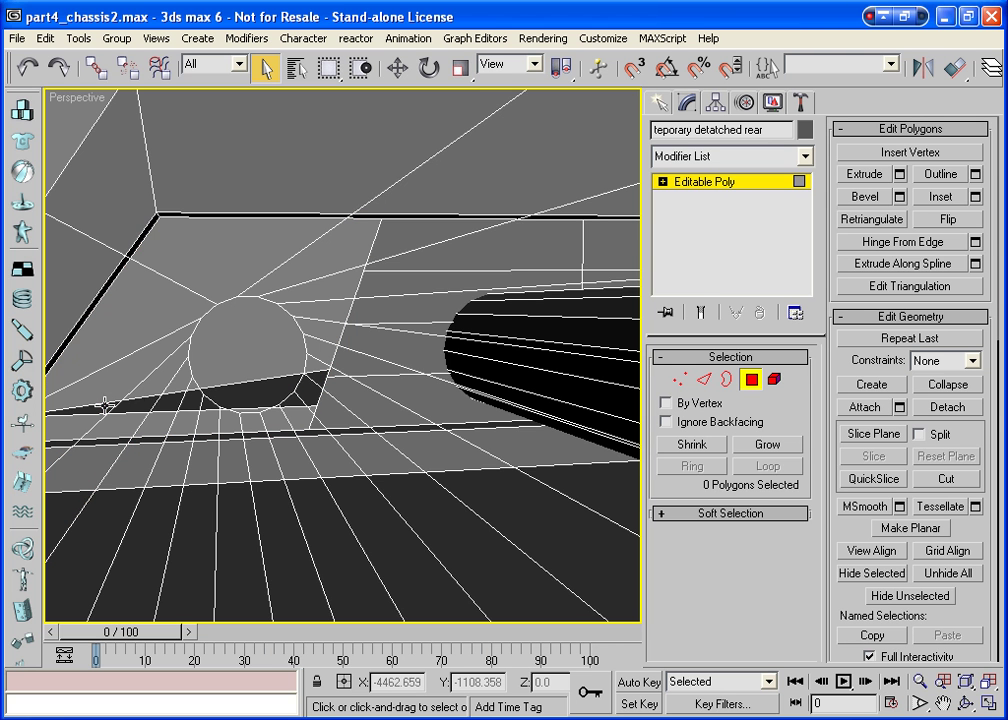
Cap the open border around the first rod so that the column becomes a single polygon.
click(726, 380)
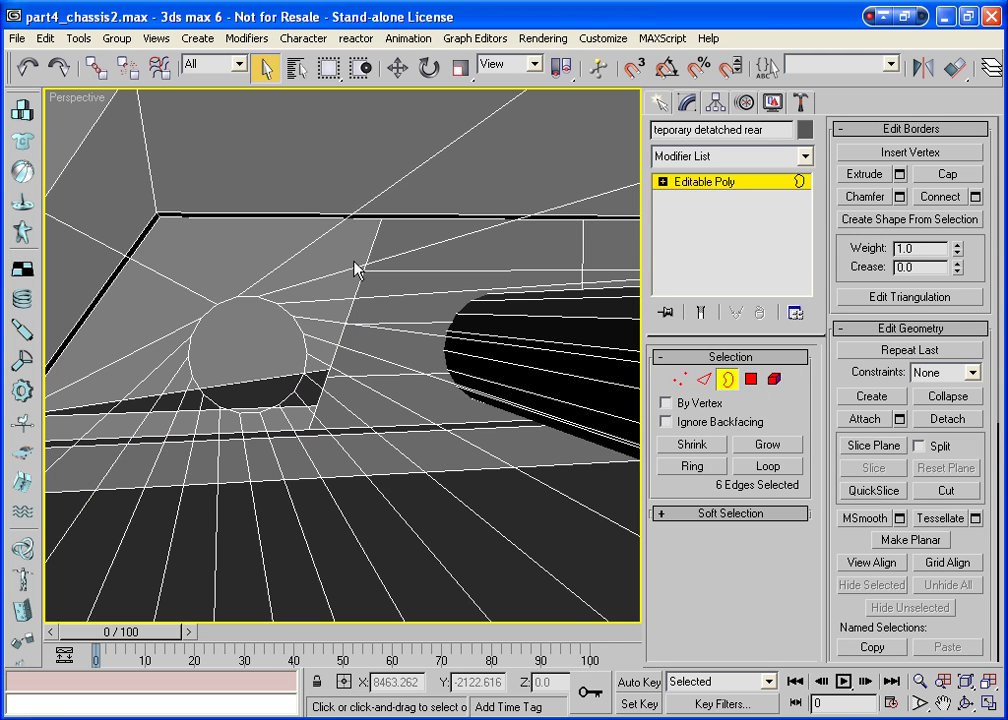
click(372, 236)
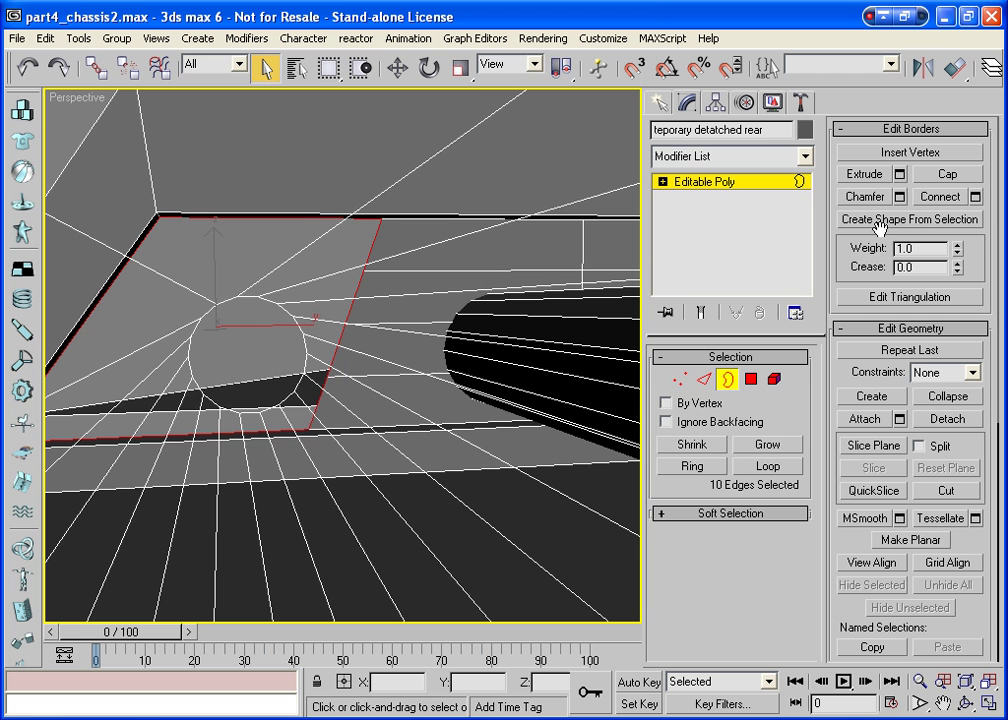
click(947, 174)
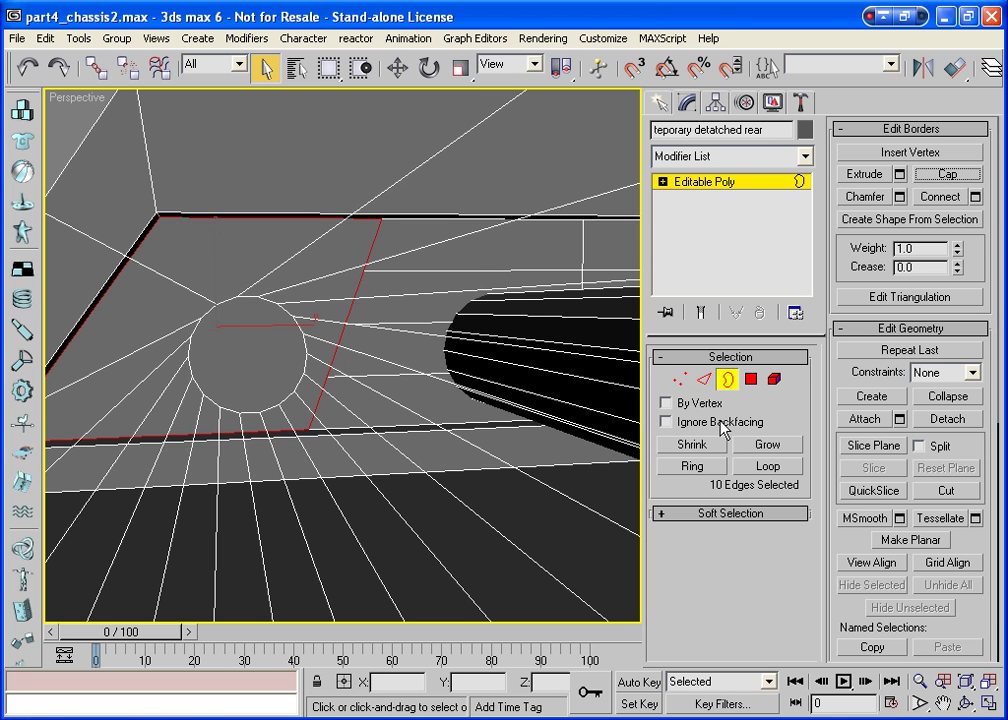
Delete the four stacked polygons in the second column of the tessellated face, around the second rod.
click(750, 381)
click(474, 255)
ctrl+click(461, 295)
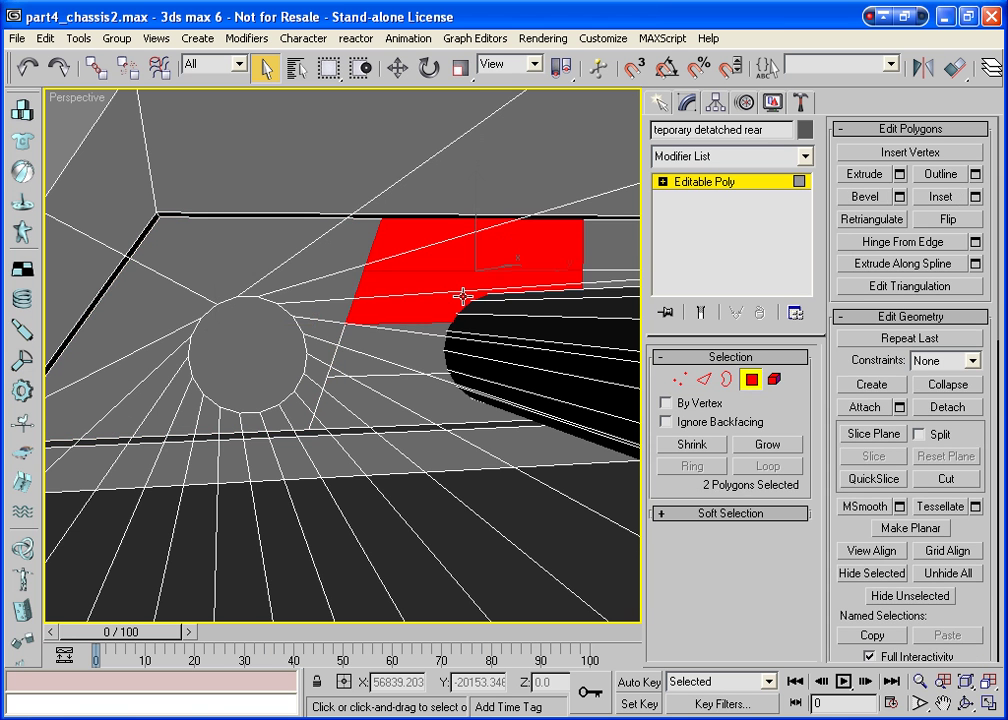
ctrl+click(439, 332)
ctrl+click(434, 386)
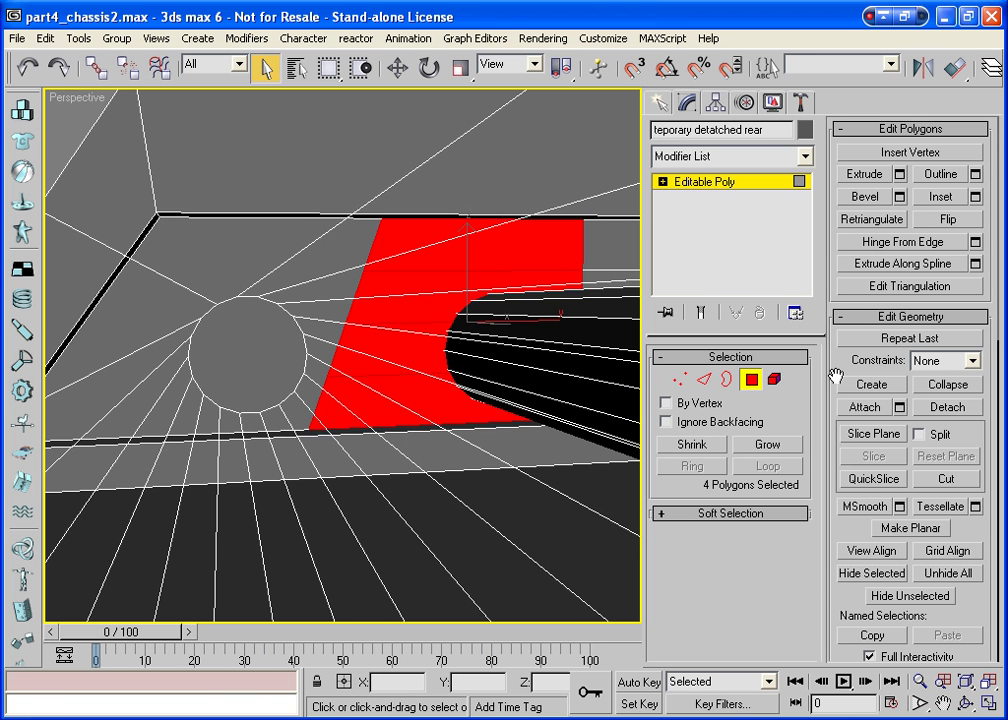
key(Delete)
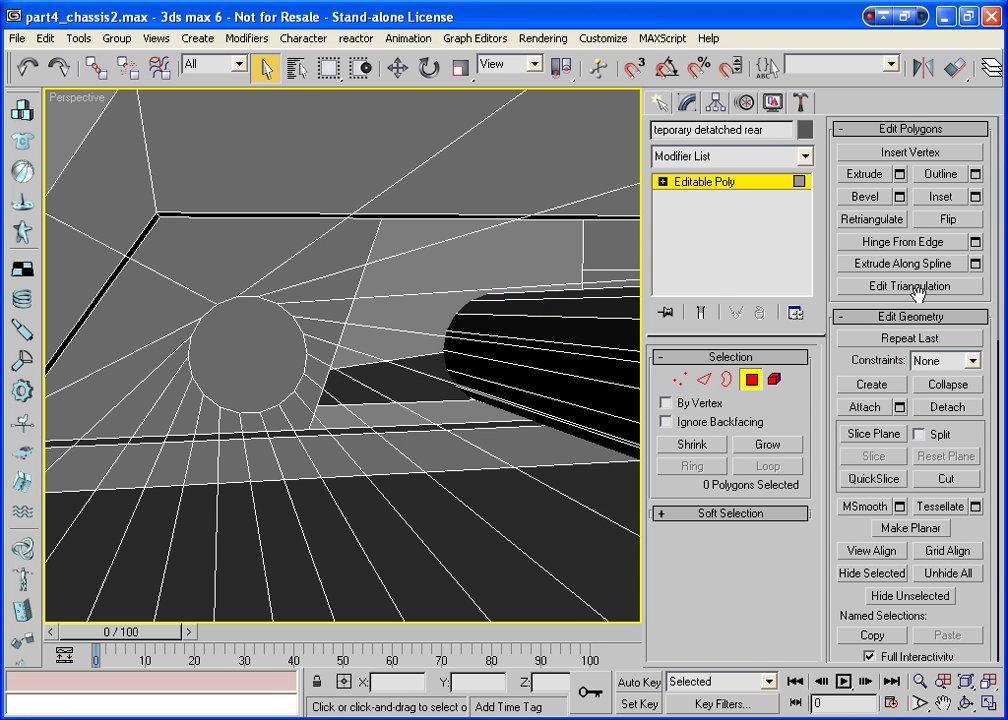
Cap the open border around the second rod with a single polygon.
click(727, 379)
click(580, 263)
click(947, 176)
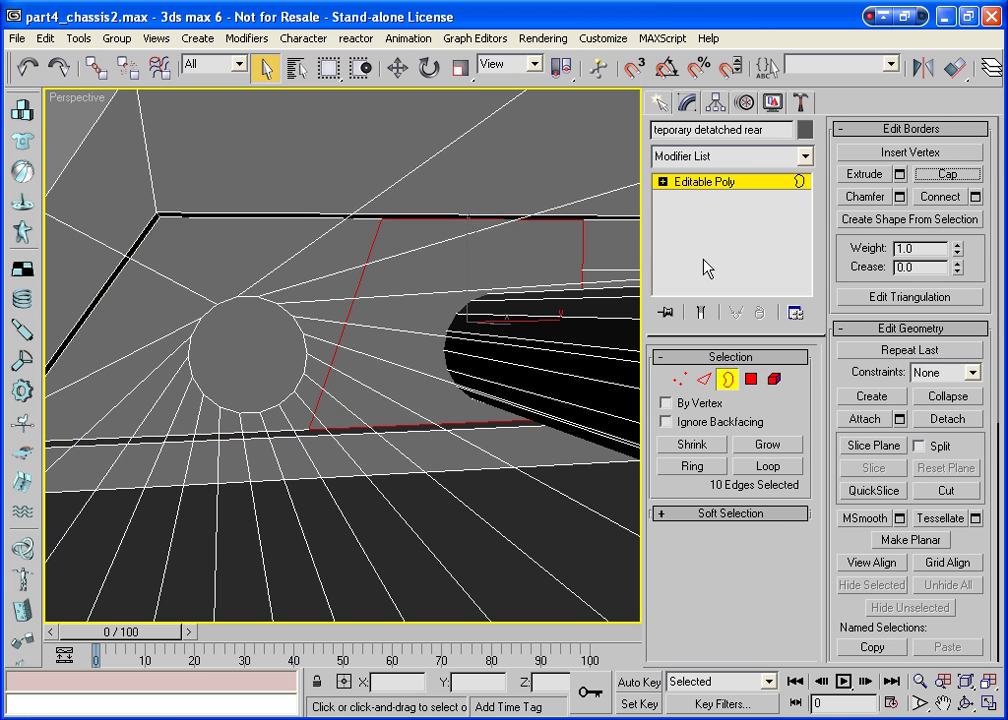
Delete the four stacked polygons in the third column of the tessellated face, around the third rod.
click(943, 702)
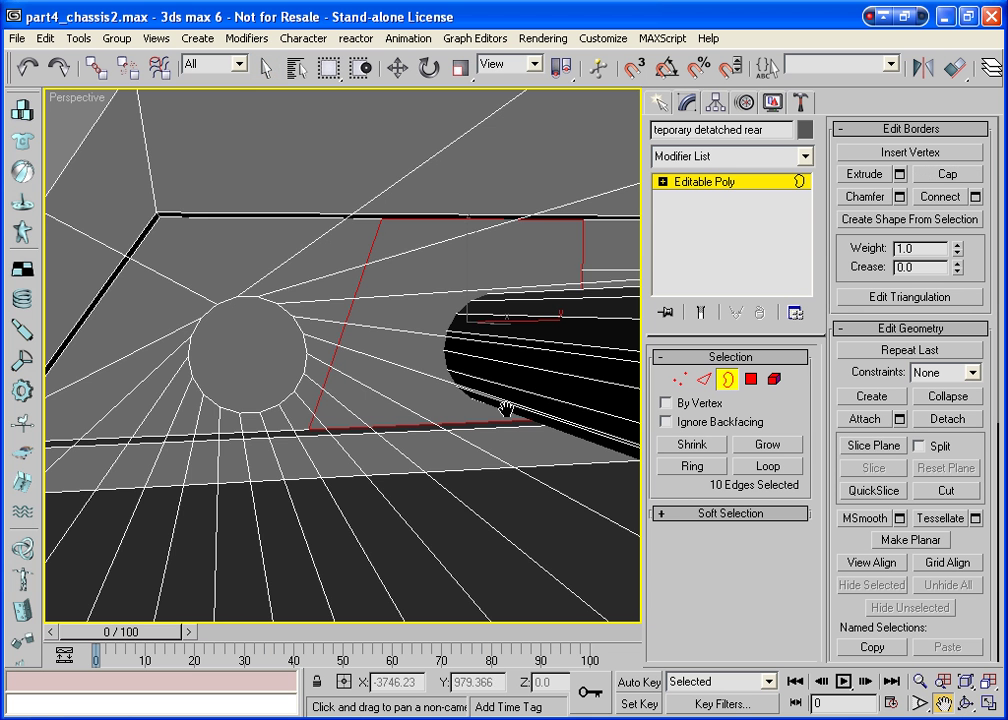
drag(490, 383, 142, 402)
right_click(142, 402)
click(305, 279)
click(752, 379)
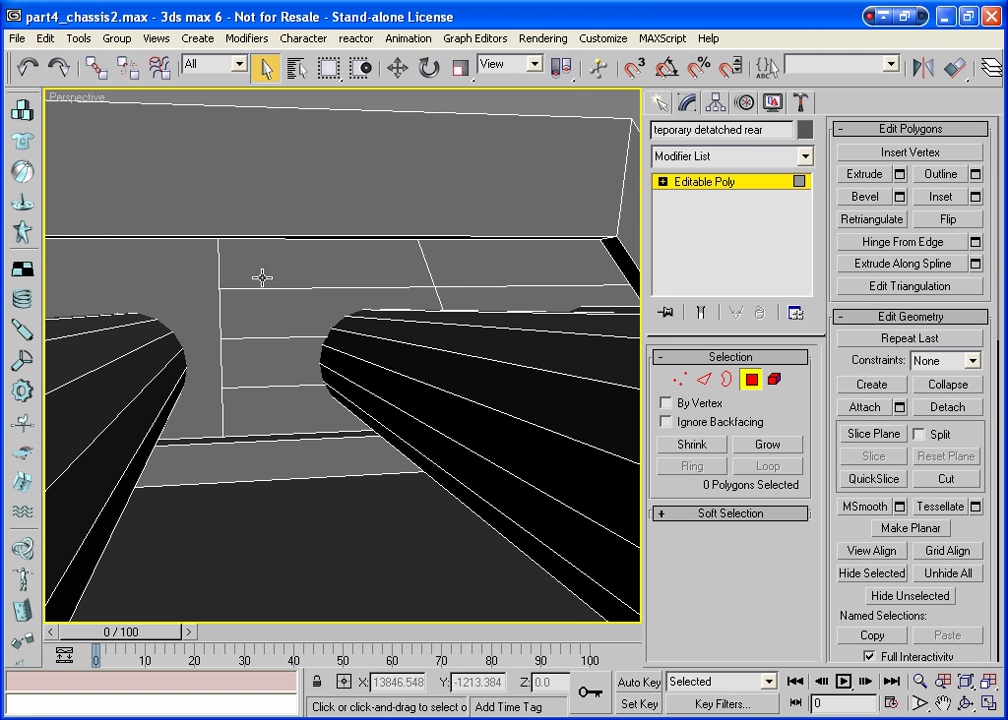
click(228, 262)
ctrl+click(261, 317)
ctrl+click(265, 362)
ctrl+click(289, 421)
key(Delete)
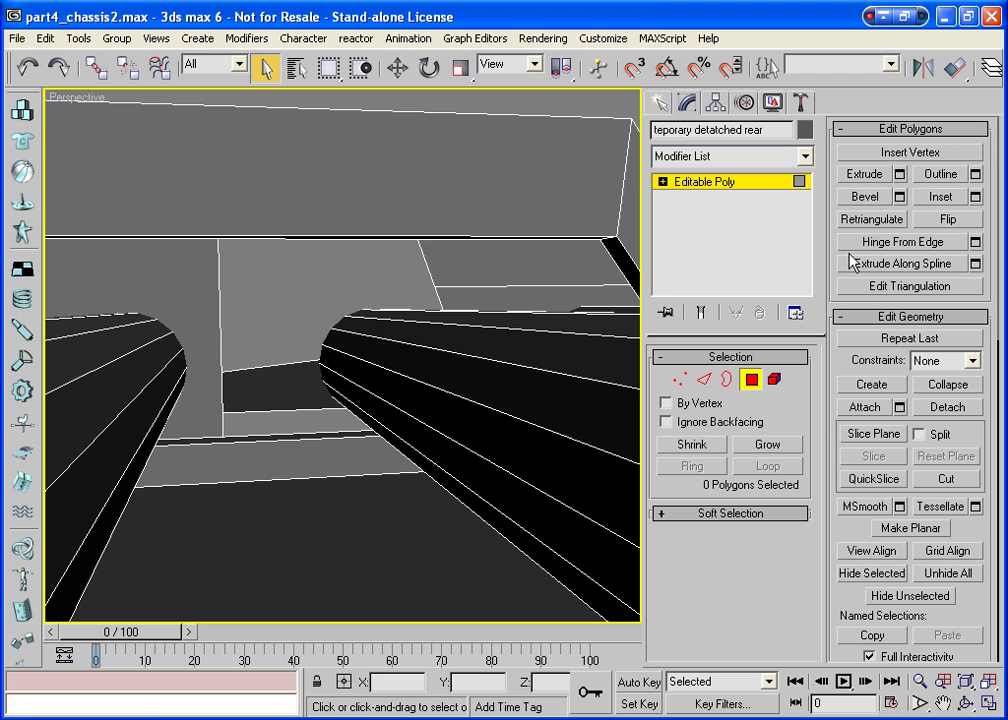
Cap the open border around the third rod with a single polygon.
click(727, 379)
click(427, 265)
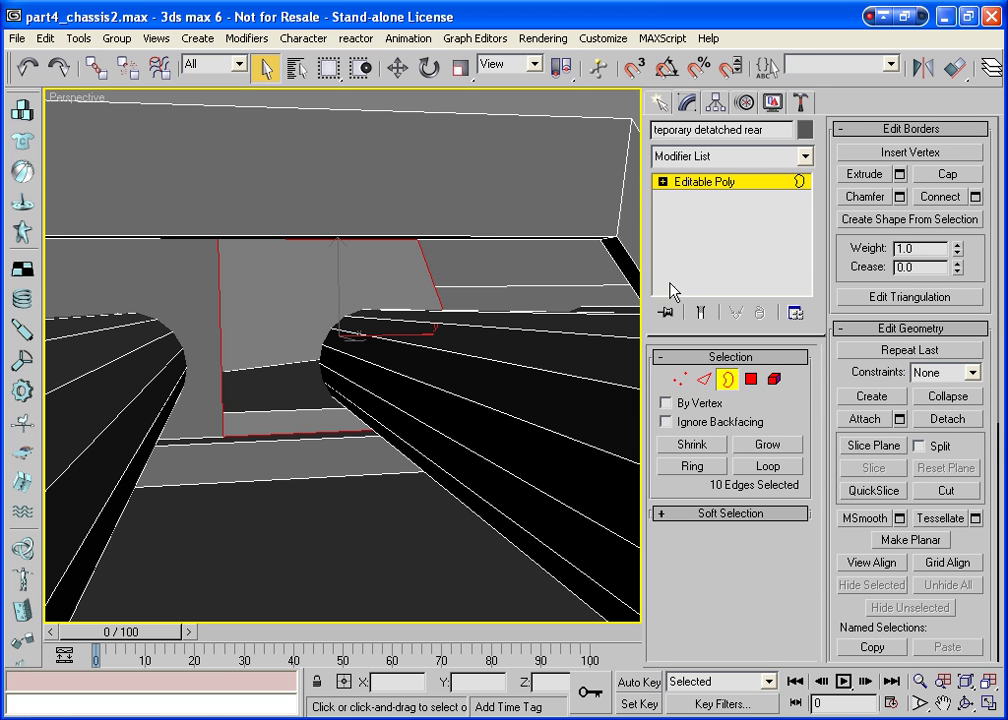
click(943, 178)
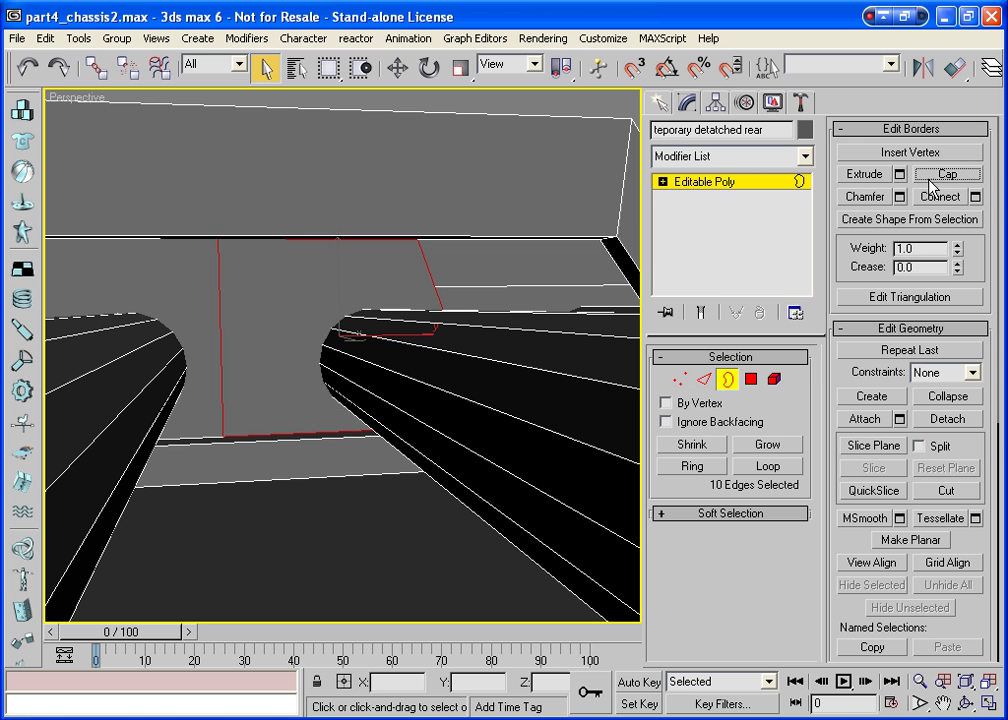
Delete the four remaining stacked polygons in the last column of the tessellated face, around the fourth rod.
click(966, 704)
drag(443, 385, 377, 380)
right_click(378, 380)
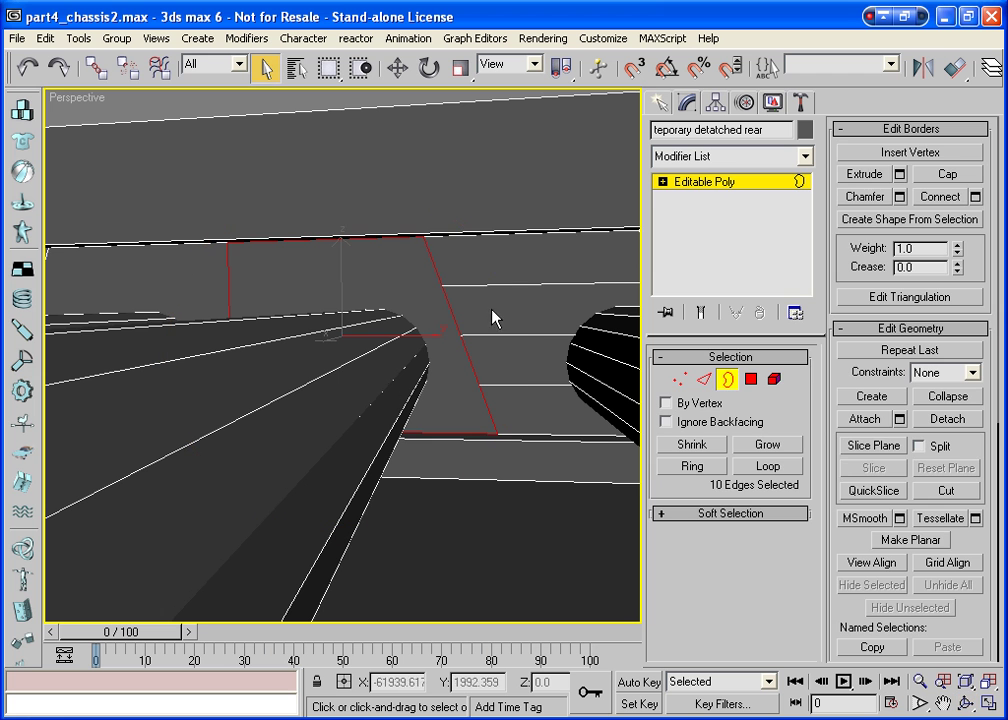
click(751, 379)
click(522, 259)
ctrl+click(533, 360)
ctrl+click(533, 389)
ctrl+click(536, 406)
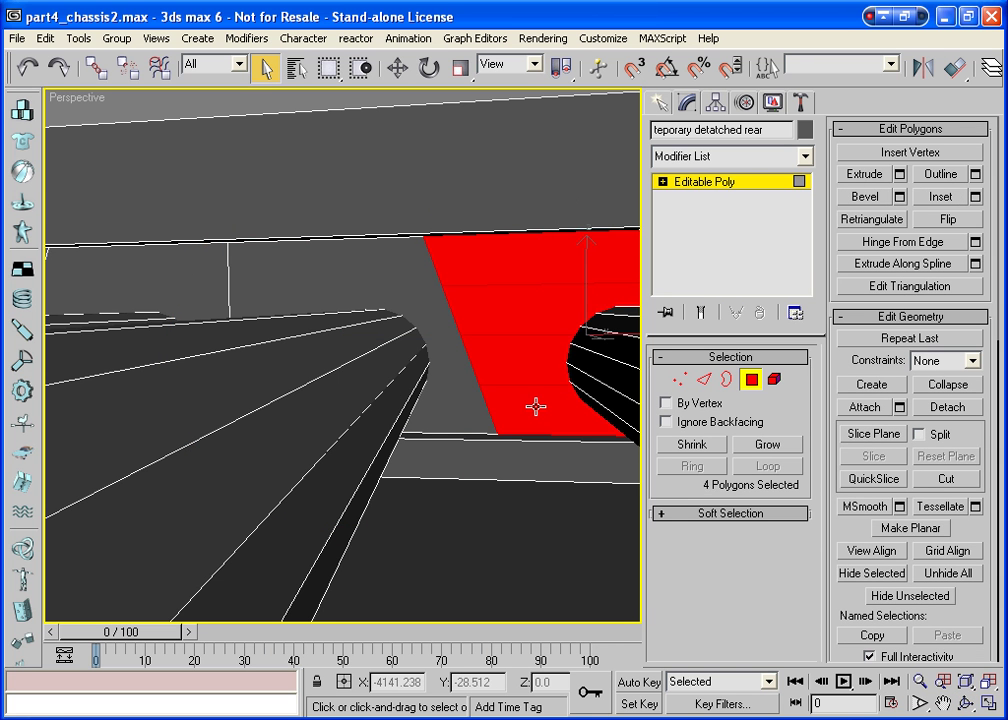
key(Delete)
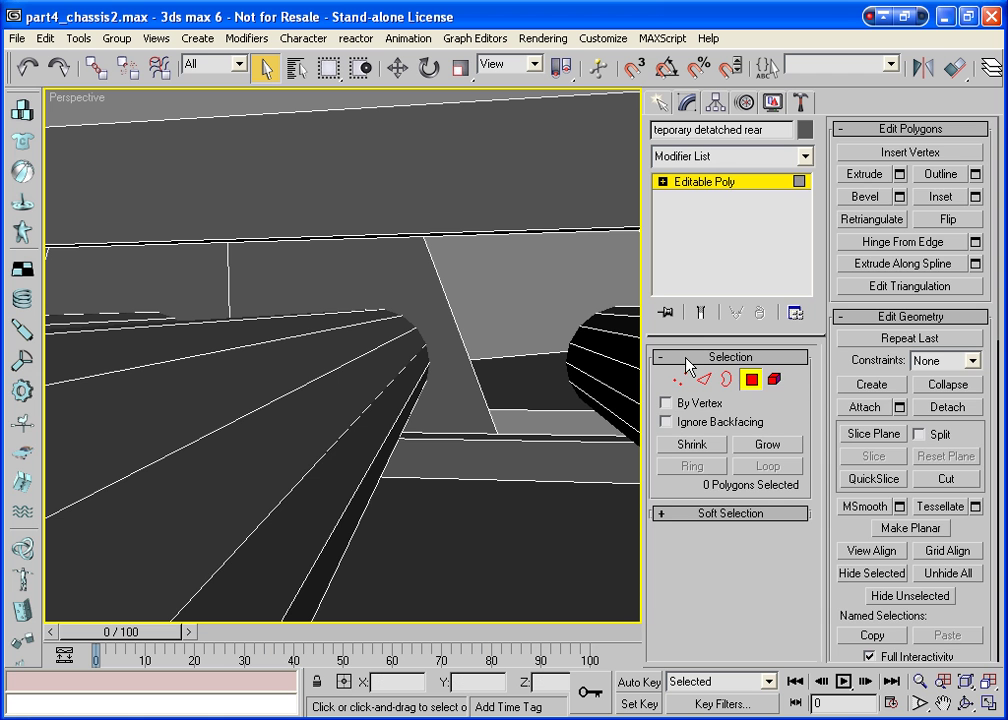
Cap the last open border around the fourth rod with a single polygon and leave border editing.
click(750, 378)
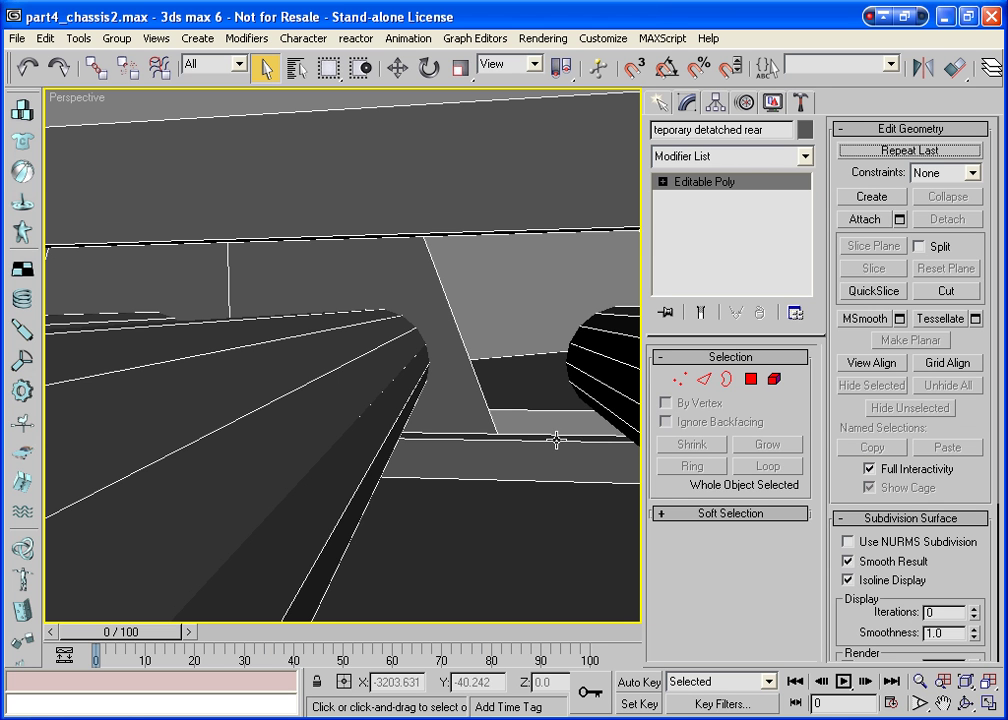
click(727, 378)
click(520, 433)
click(951, 183)
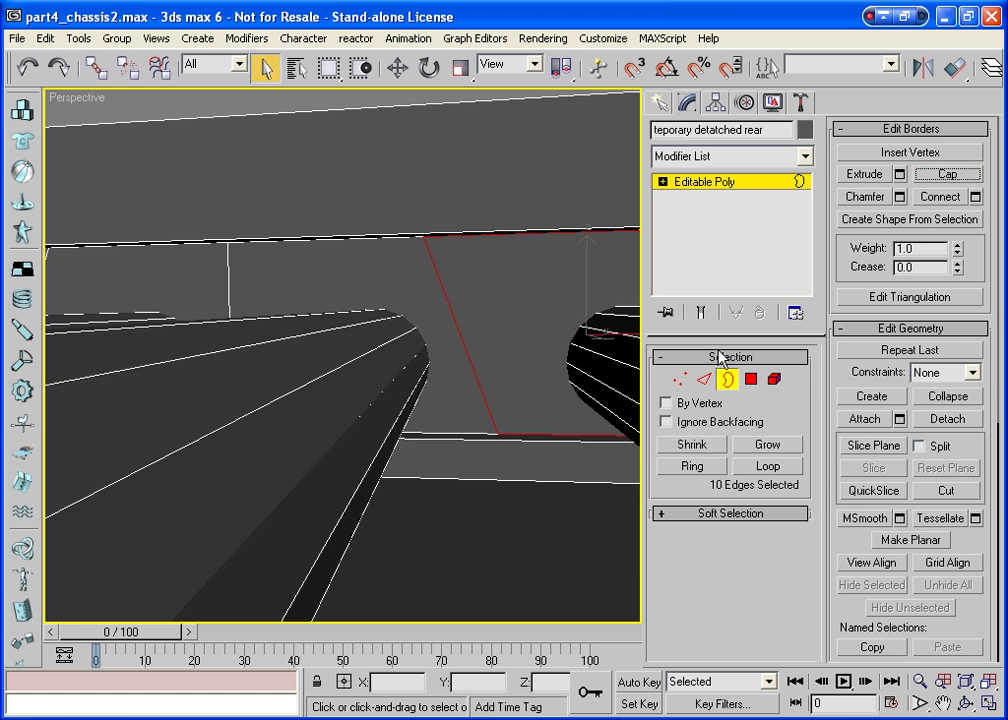
click(727, 378)
click(987, 686)
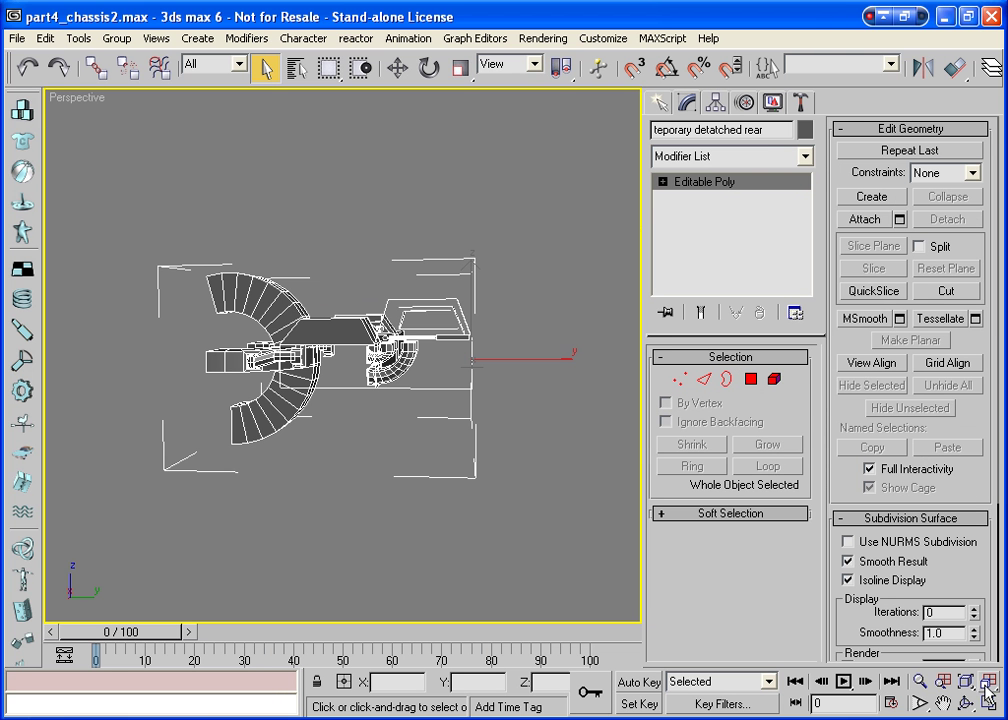
Inset the four panels around the rods on the recessed block face, each polygon separately.
click(966, 703)
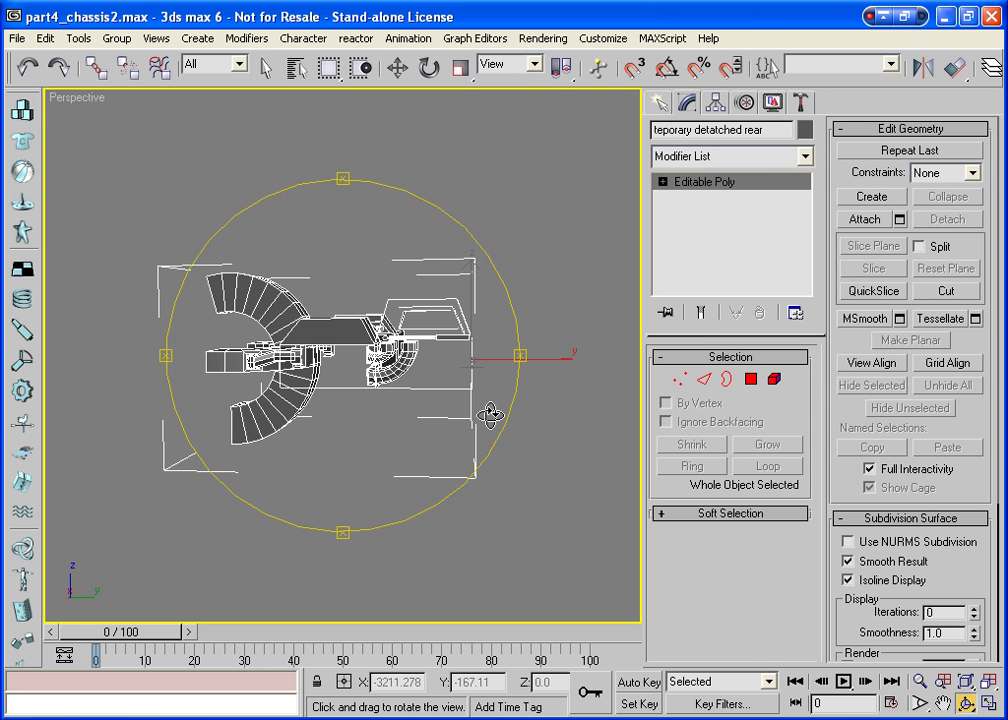
drag(440, 300, 338, 368)
scroll(366, 312, up, 5)
drag(366, 313, 348, 230)
click(945, 704)
key(alt+z)
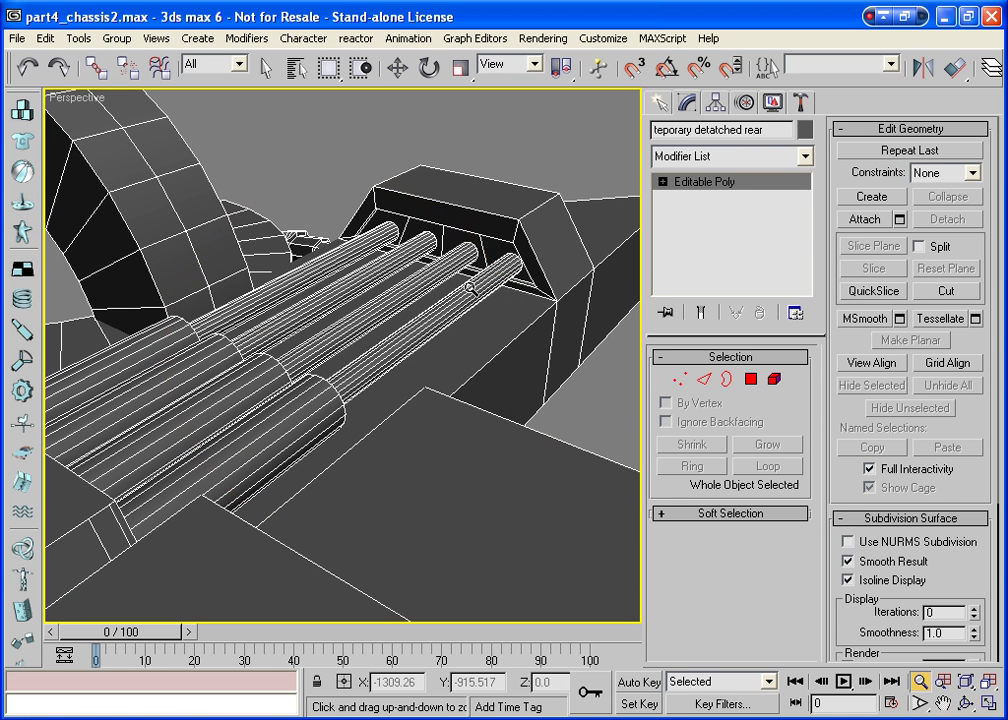
drag(369, 224, 463, 230)
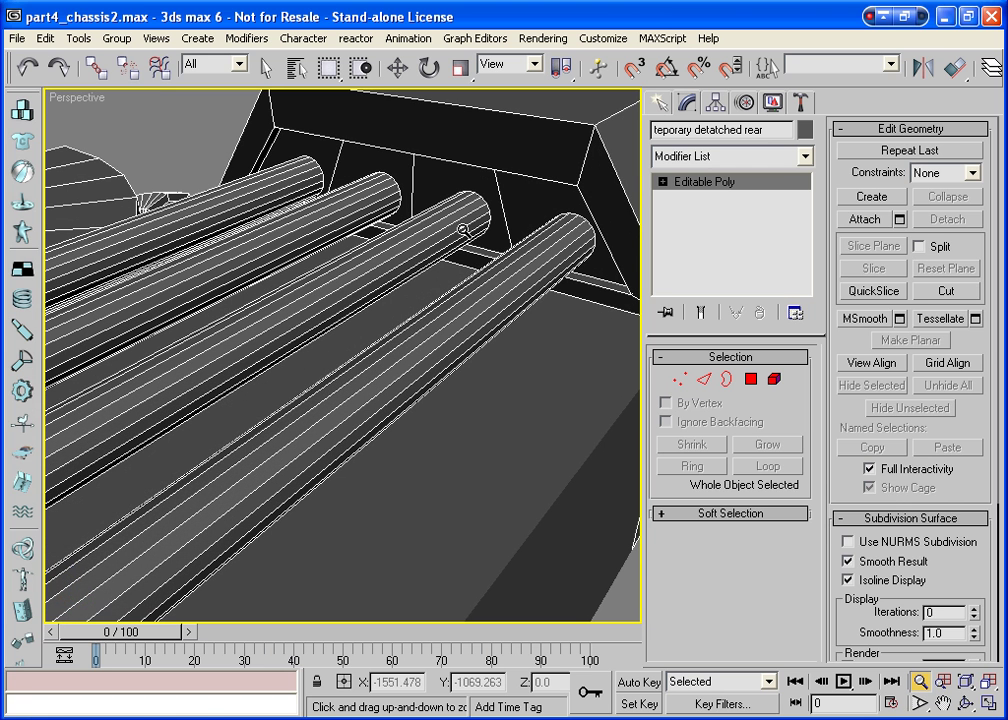
click(751, 379)
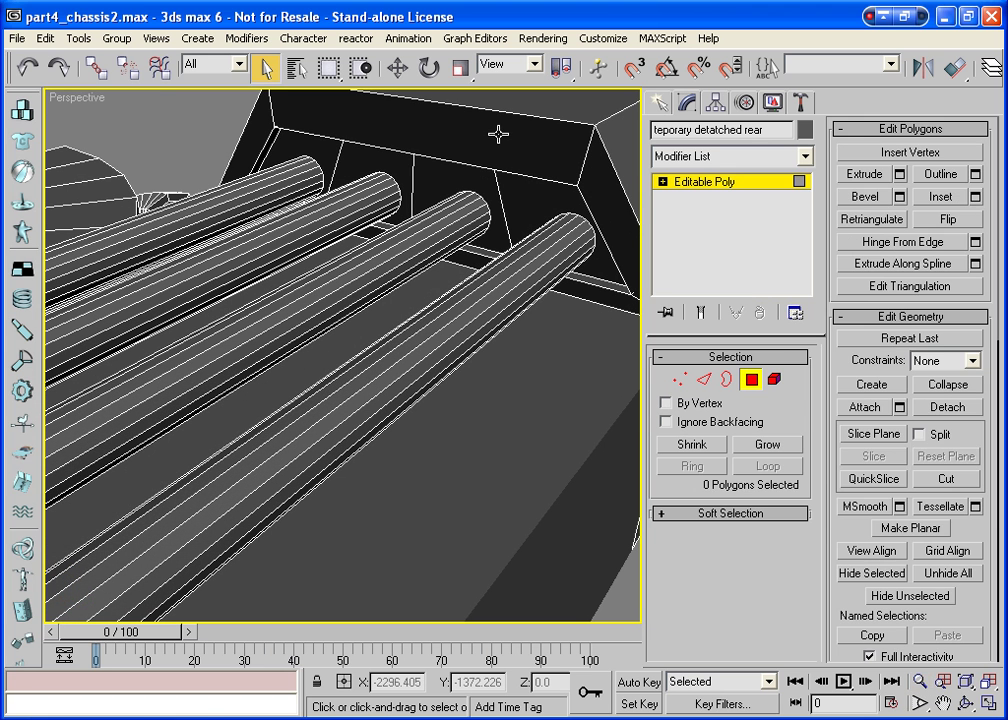
click(463, 173)
ctrl+click(380, 158)
ctrl+click(310, 135)
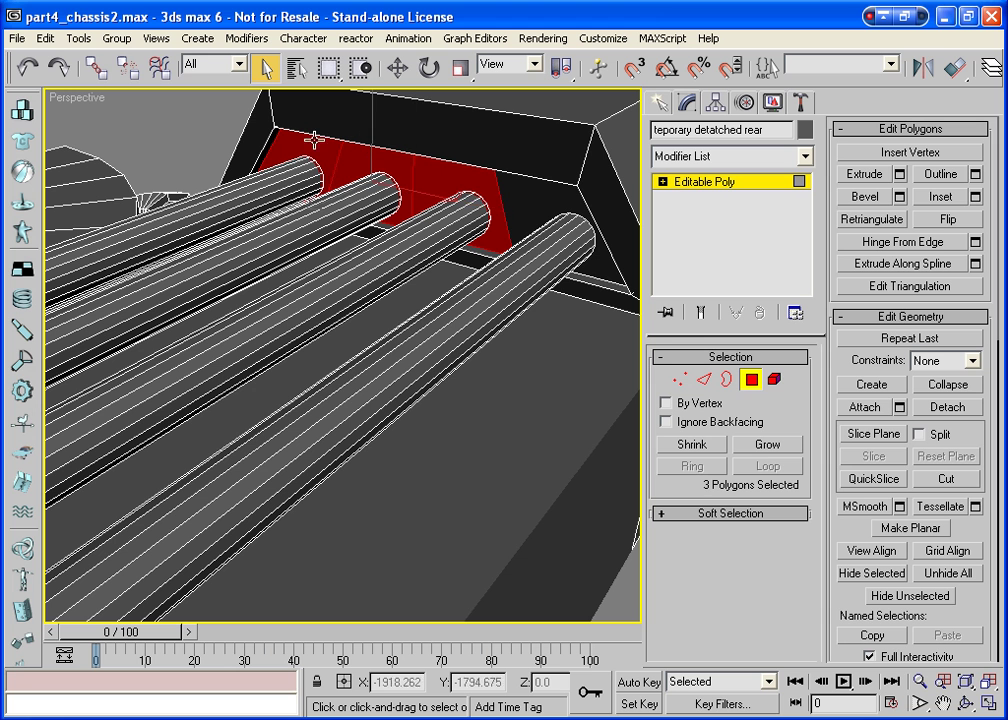
ctrl+click(517, 194)
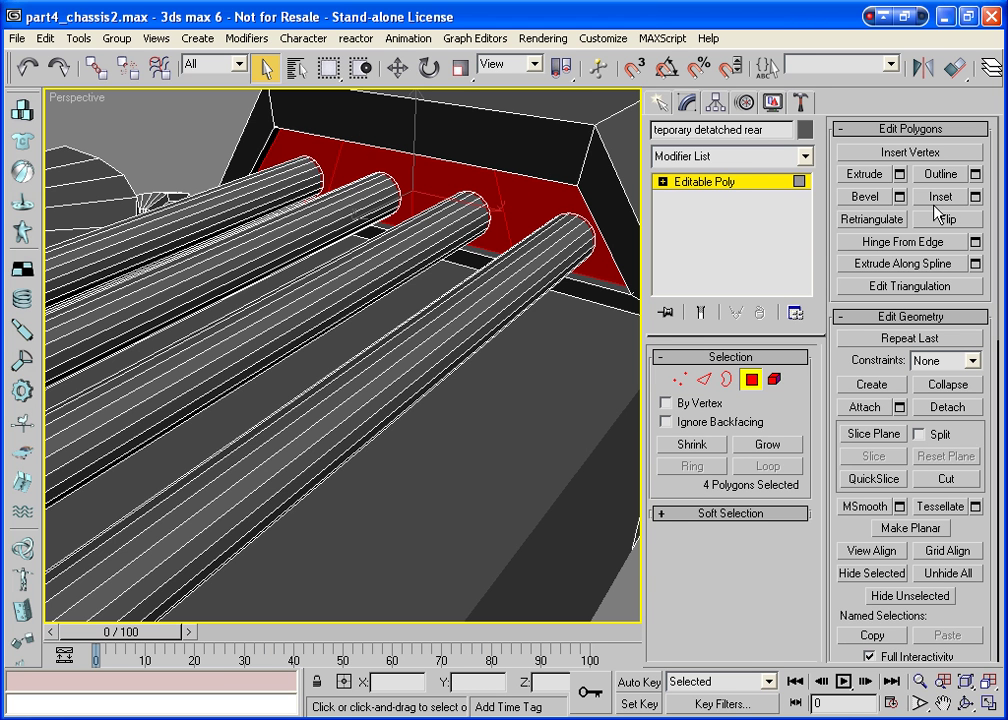
click(938, 200)
drag(517, 195, 521, 196)
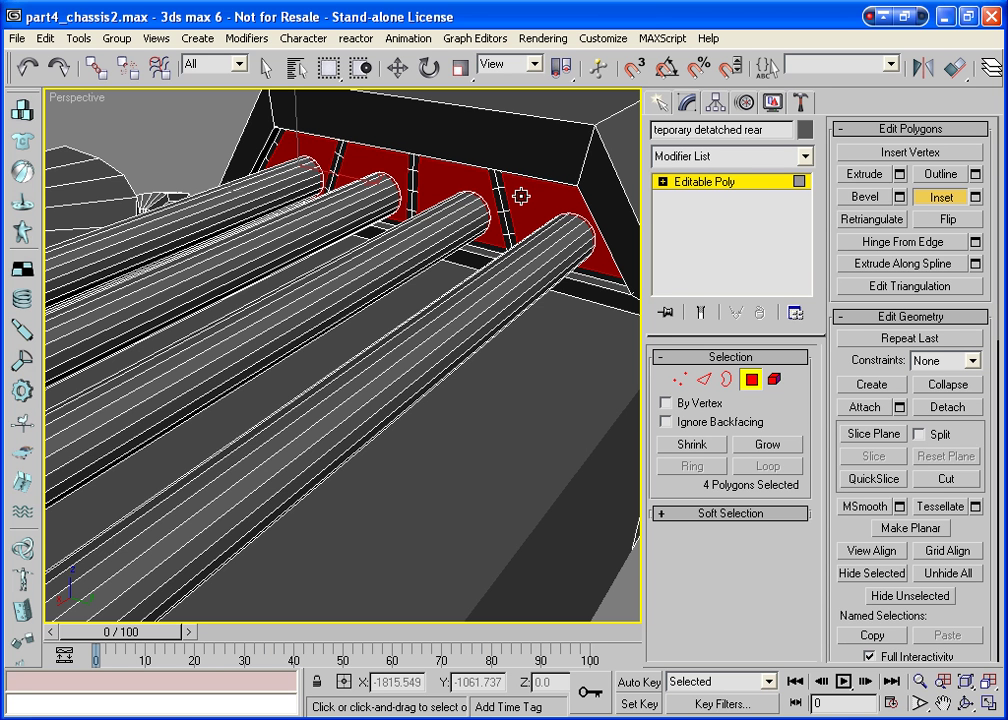
Extrude the four inset panels slightly into the block and inset them a second time.
click(868, 176)
drag(441, 176, 440, 193)
scroll(440, 193, up, 2)
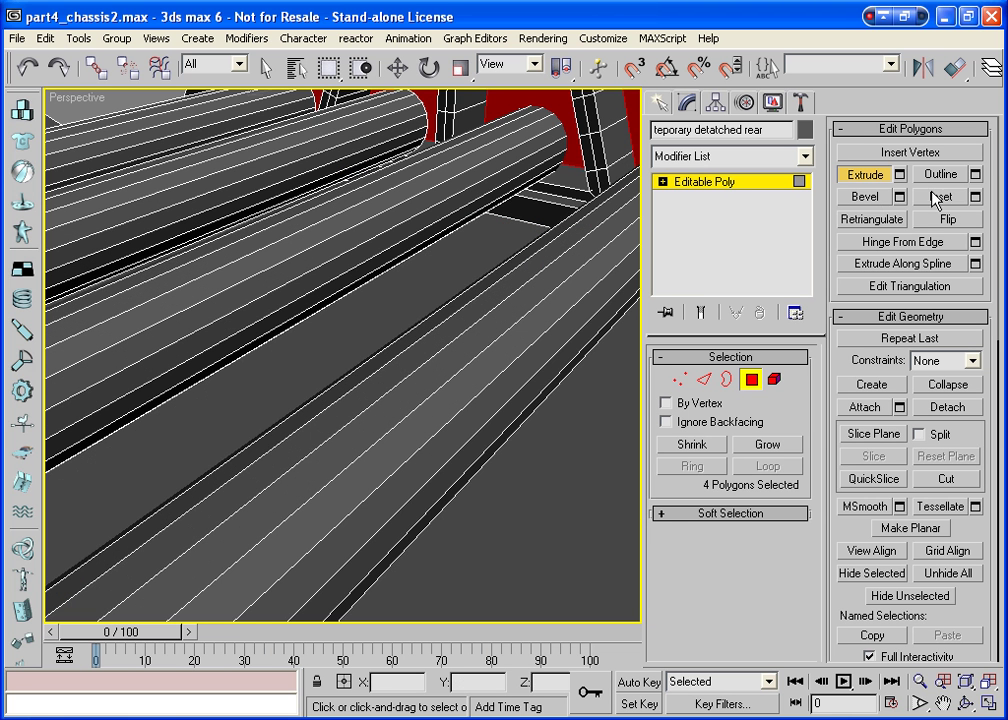
click(938, 197)
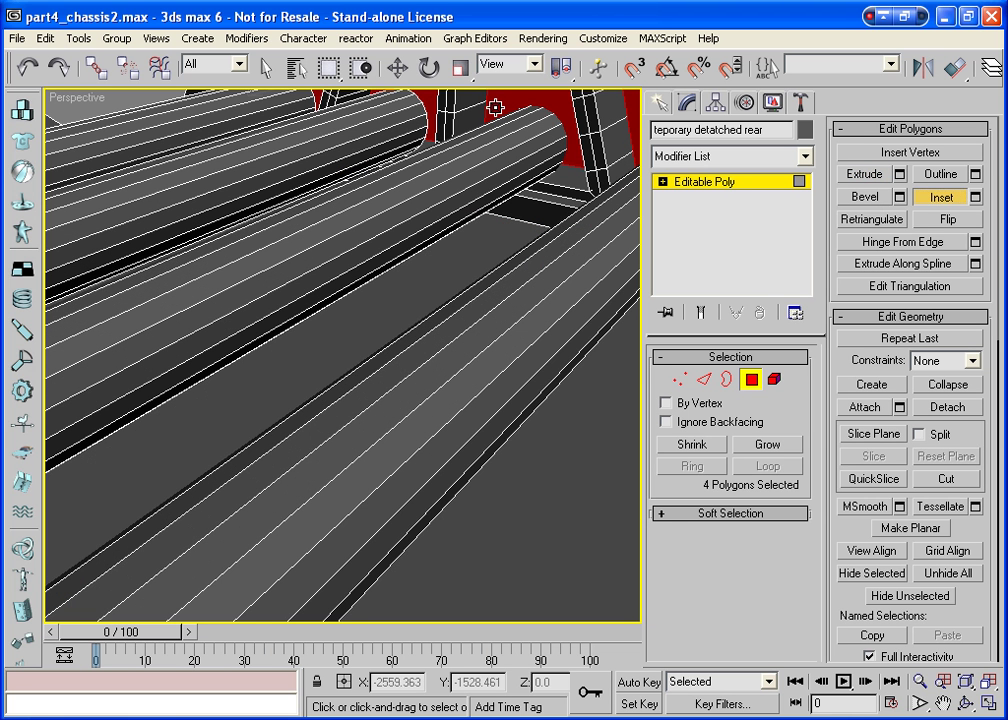
drag(495, 107, 496, 110)
scroll(496, 110, down, 2)
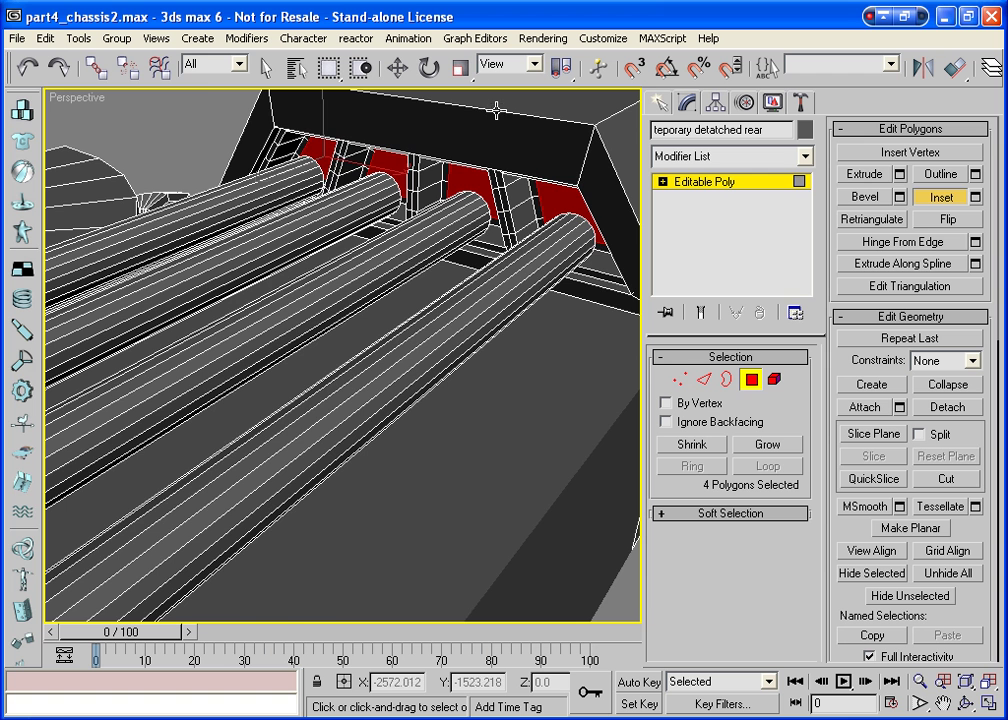
Extrude the four inner panels outward around the rods, nudge them slightly along Y, and leave polygon editing.
click(865, 174)
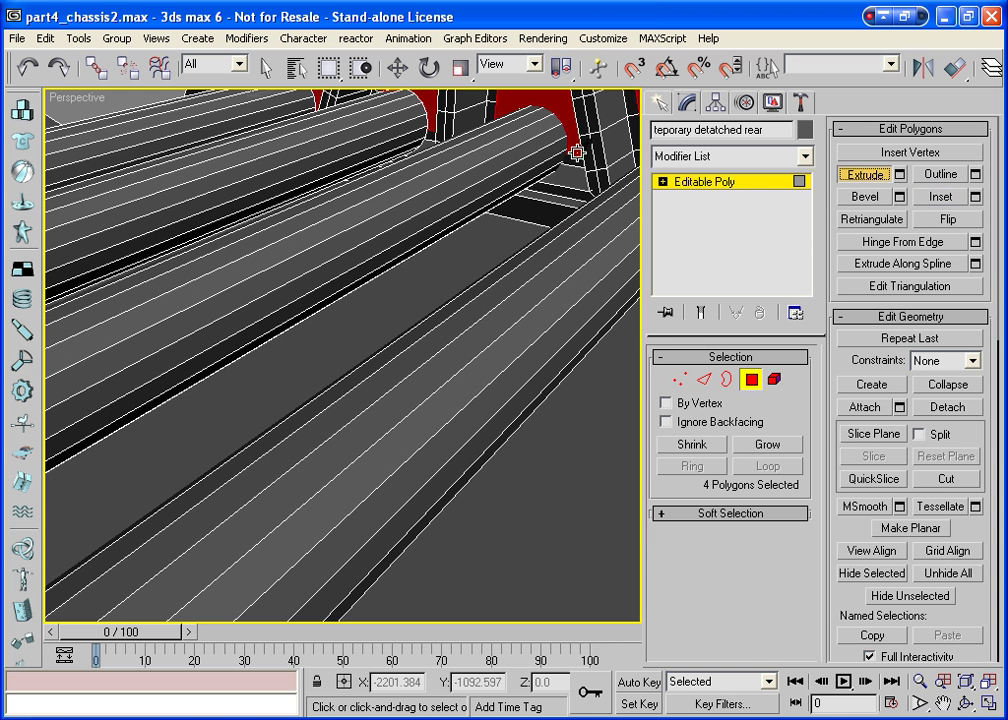
drag(573, 131, 572, 113)
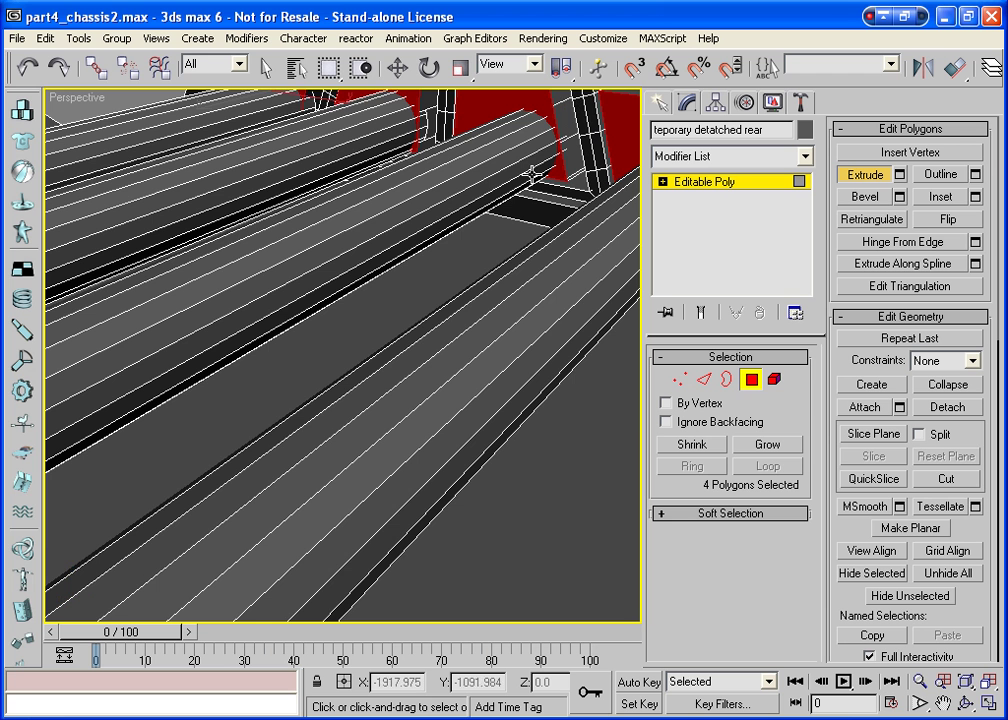
click(965, 681)
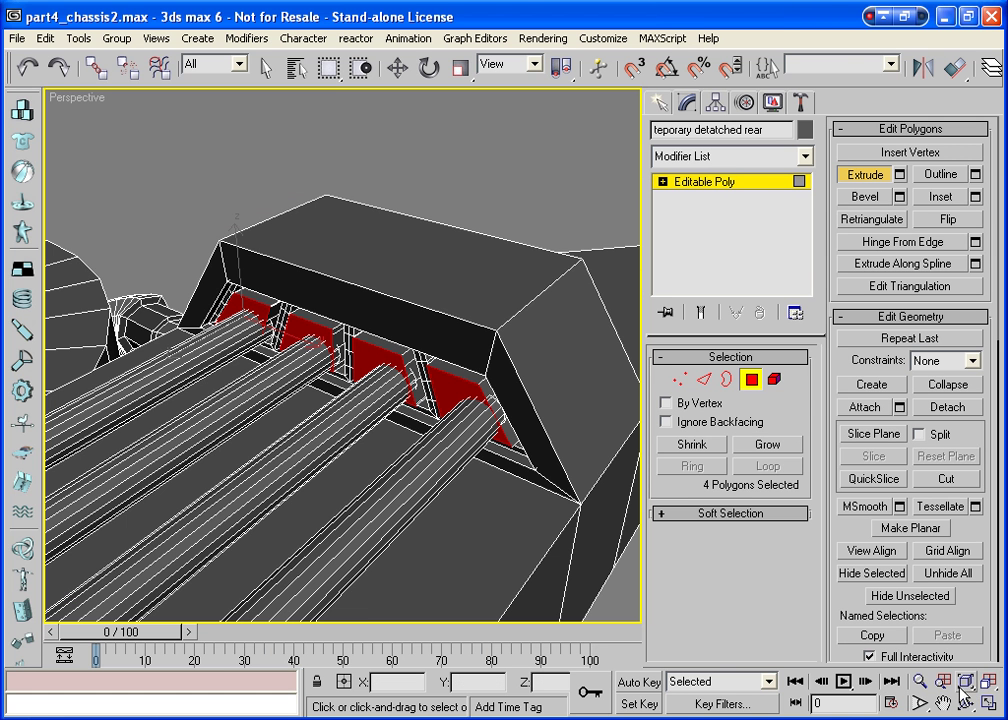
click(397, 67)
drag(322, 350, 465, 407)
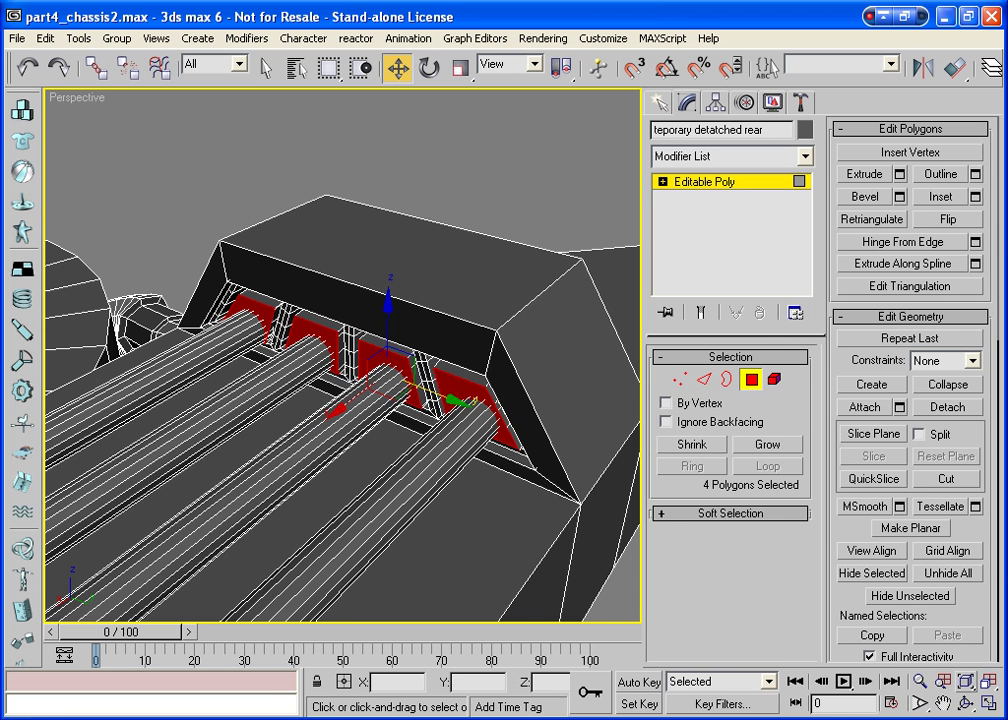
click(990, 683)
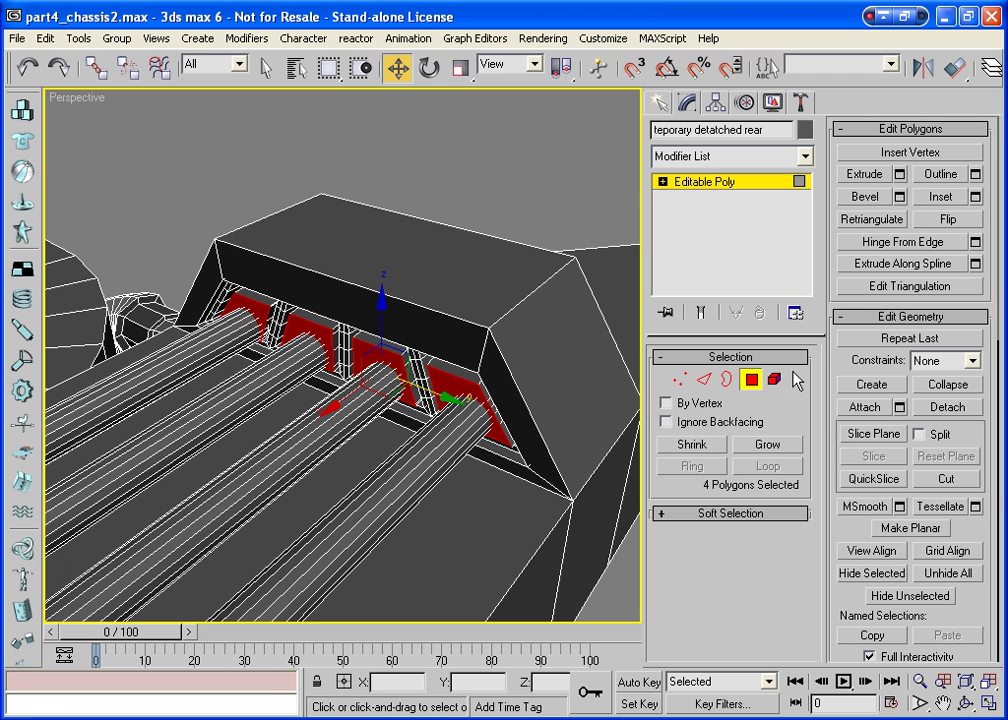
click(761, 374)
key(z)
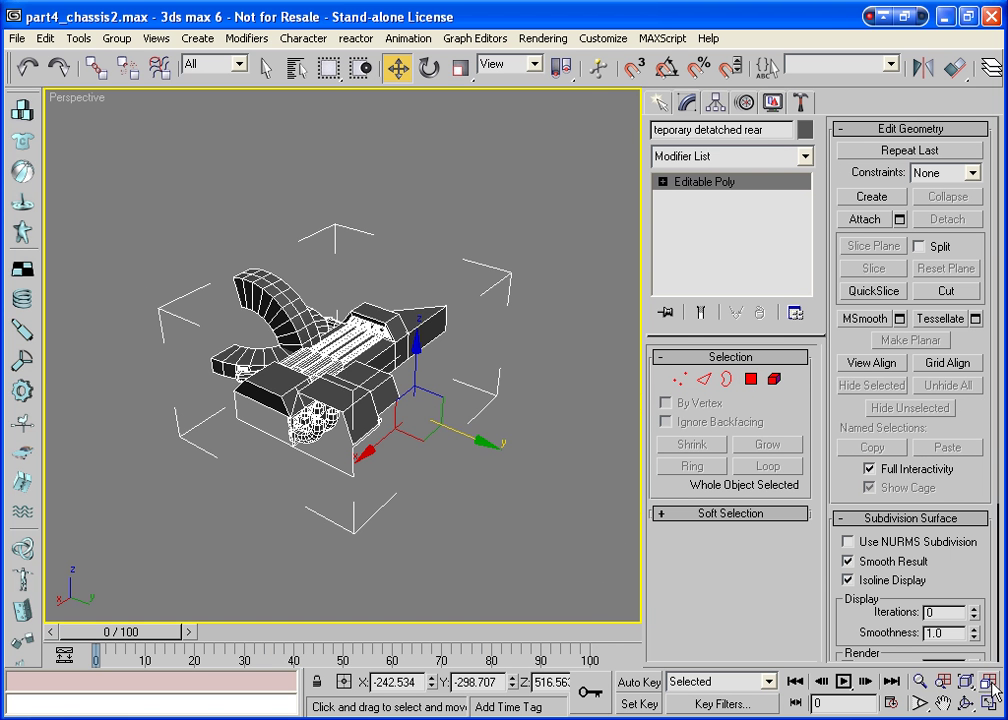
Inset the top polygon of the tapered block beside the piston assembly and scale the inner polygon narrower along Y.
click(966, 704)
drag(337, 388, 471, 408)
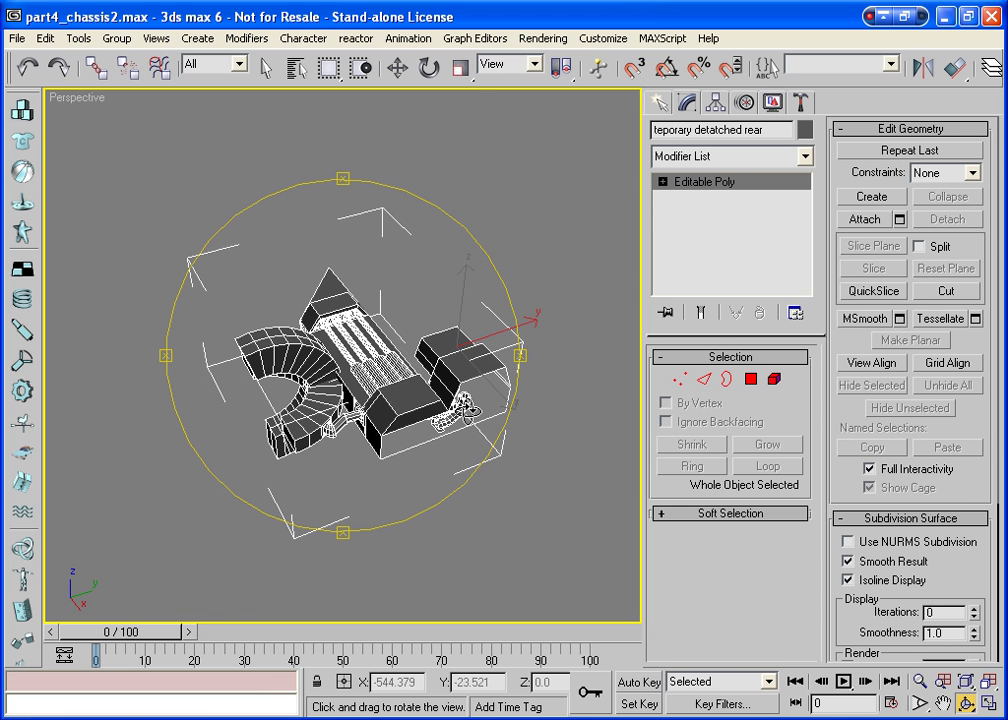
scroll(471, 411, up, 5)
drag(508, 488, 455, 228)
scroll(444, 247, up, 3)
click(945, 704)
drag(380, 190, 382, 505)
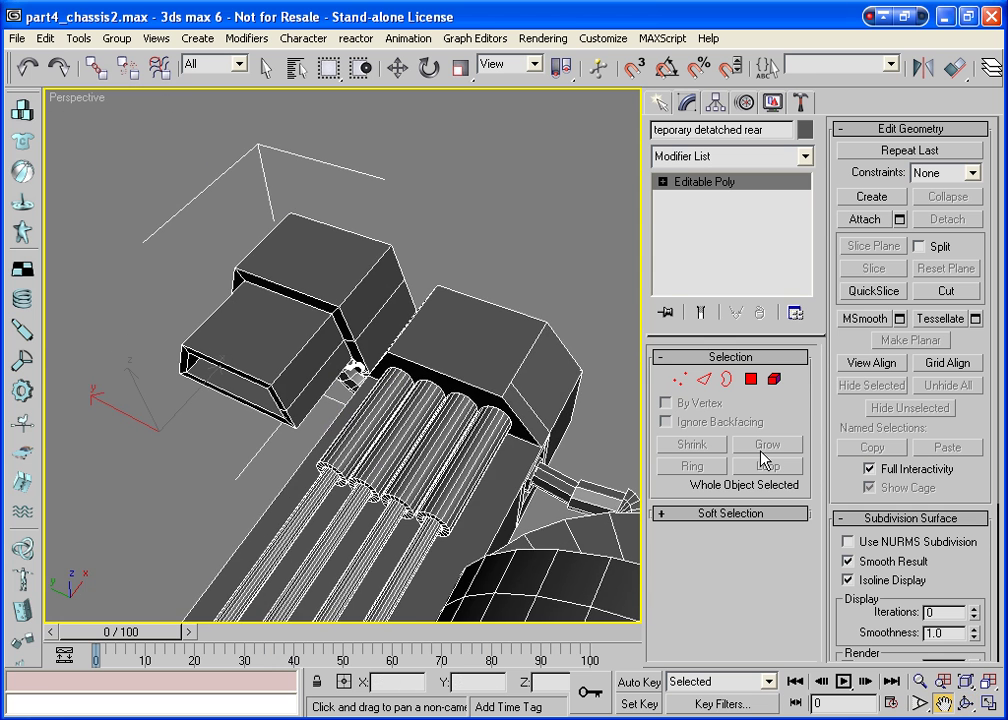
click(751, 379)
click(348, 267)
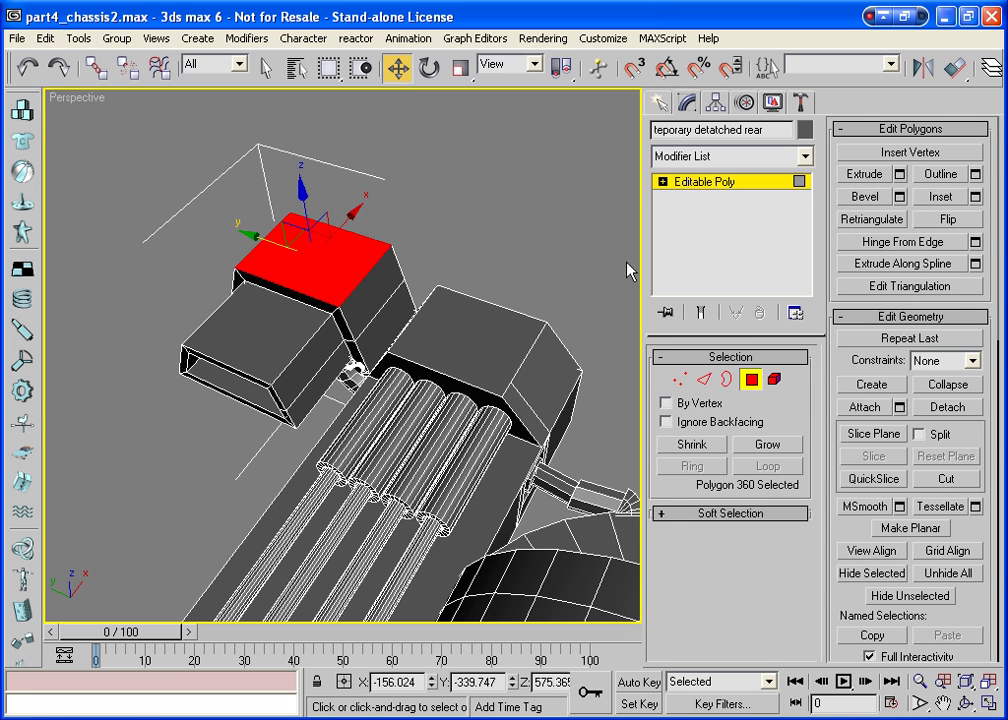
click(935, 197)
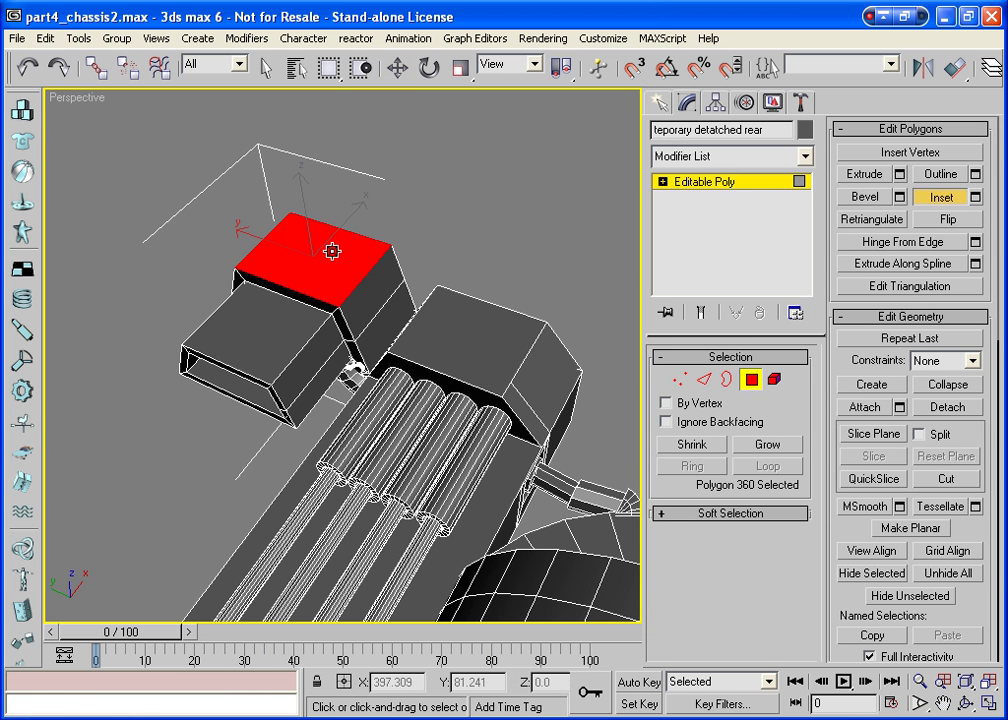
click(460, 67)
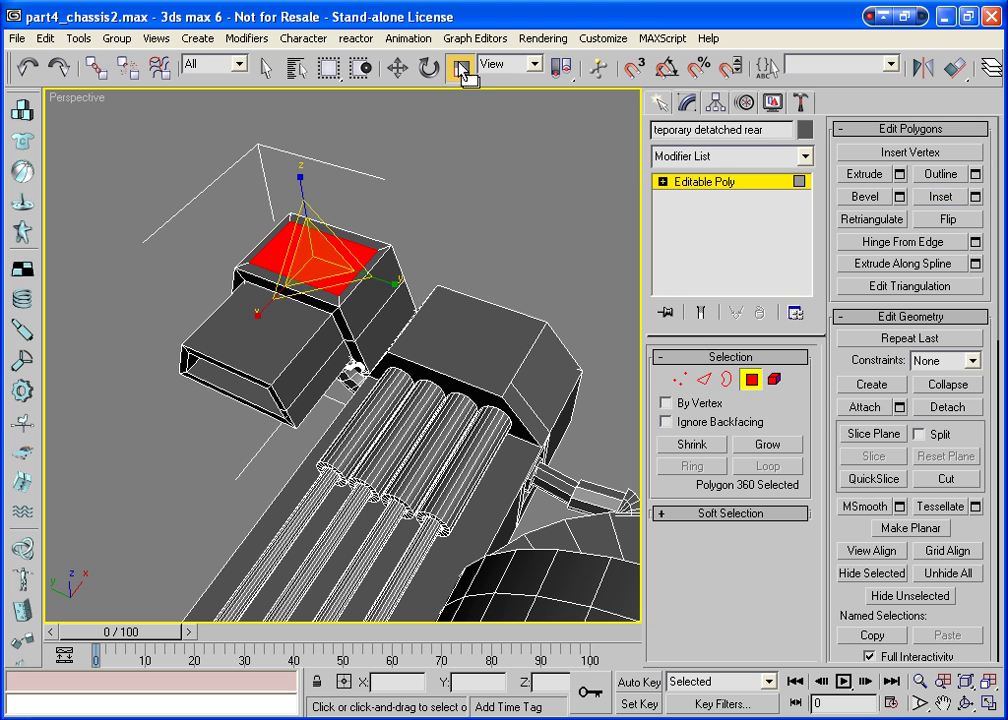
drag(388, 276, 377, 279)
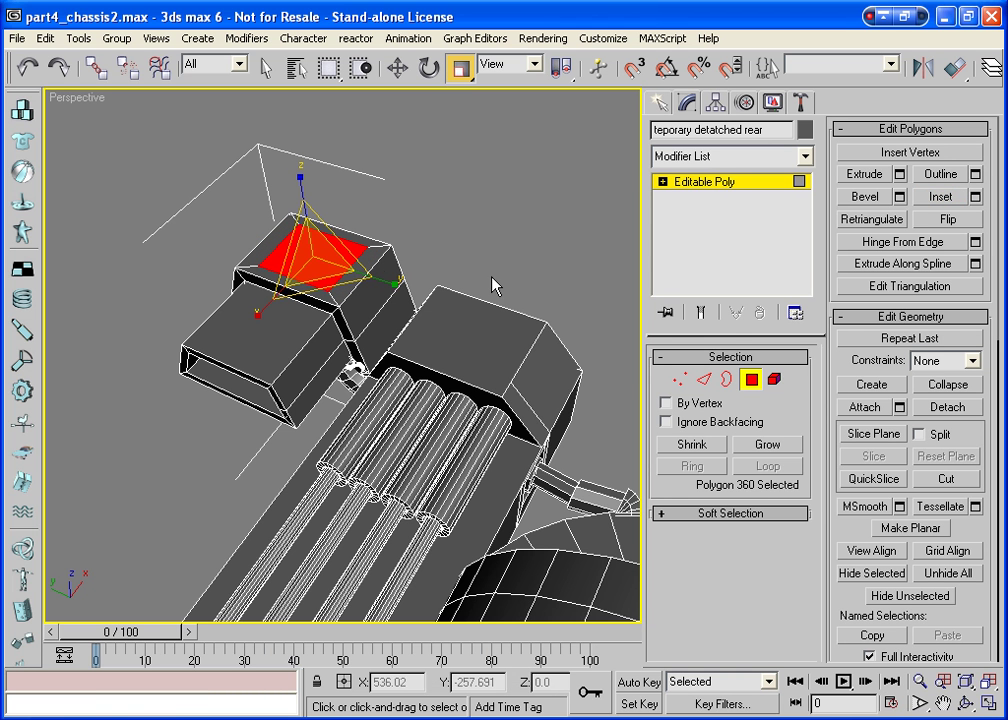
Extrude the inner polygon on the block's top slightly upward and subdivide it with MSmooth.
click(866, 174)
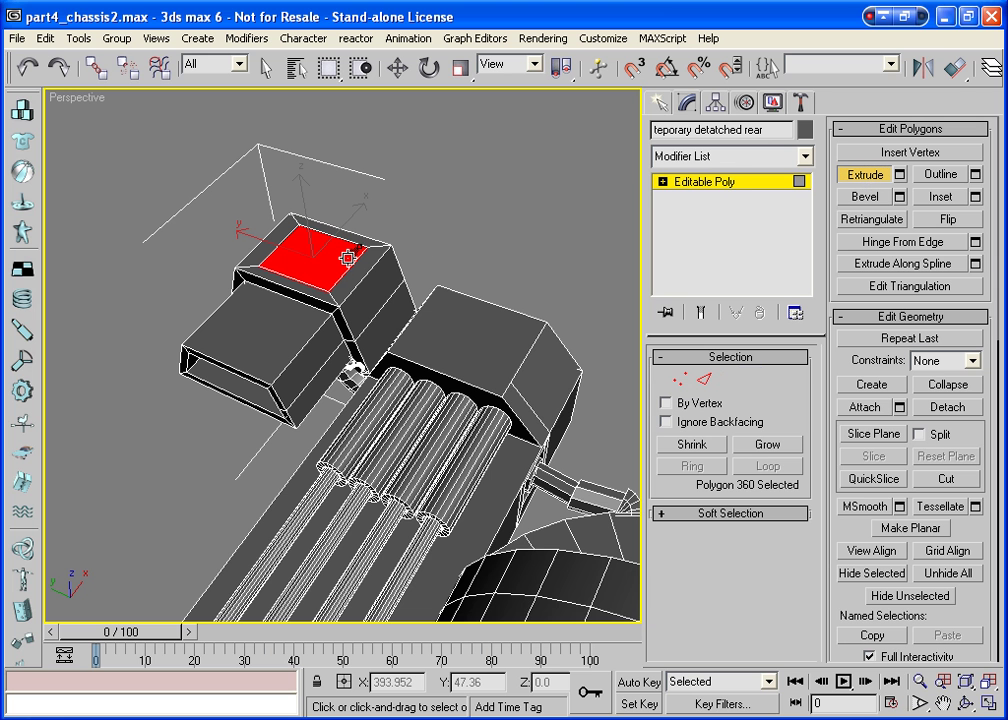
drag(332, 266, 333, 260)
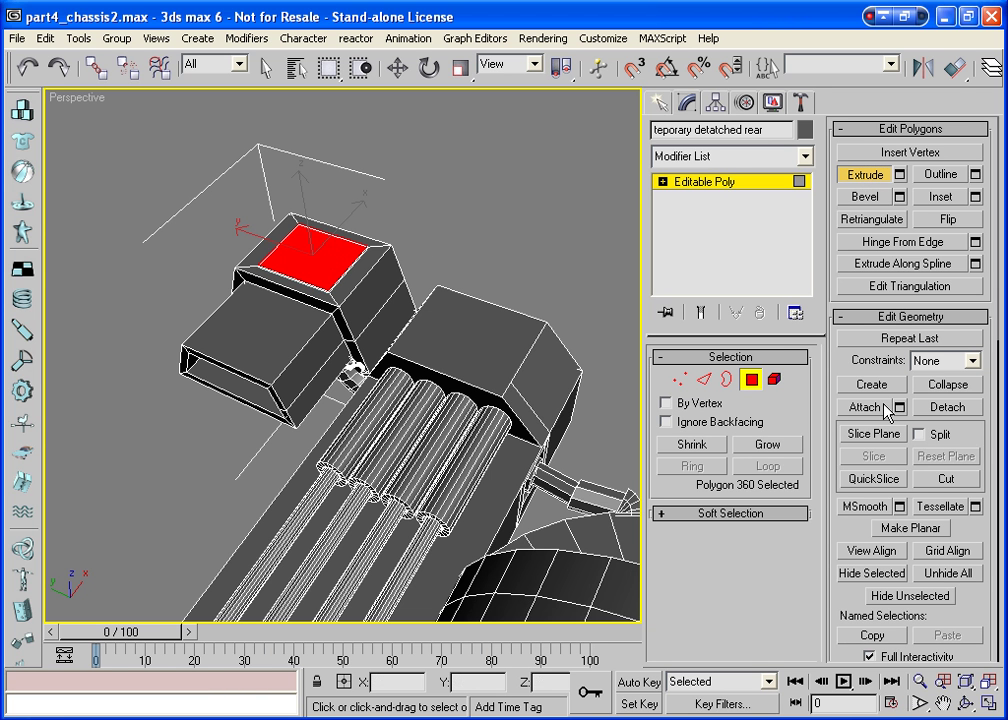
click(861, 508)
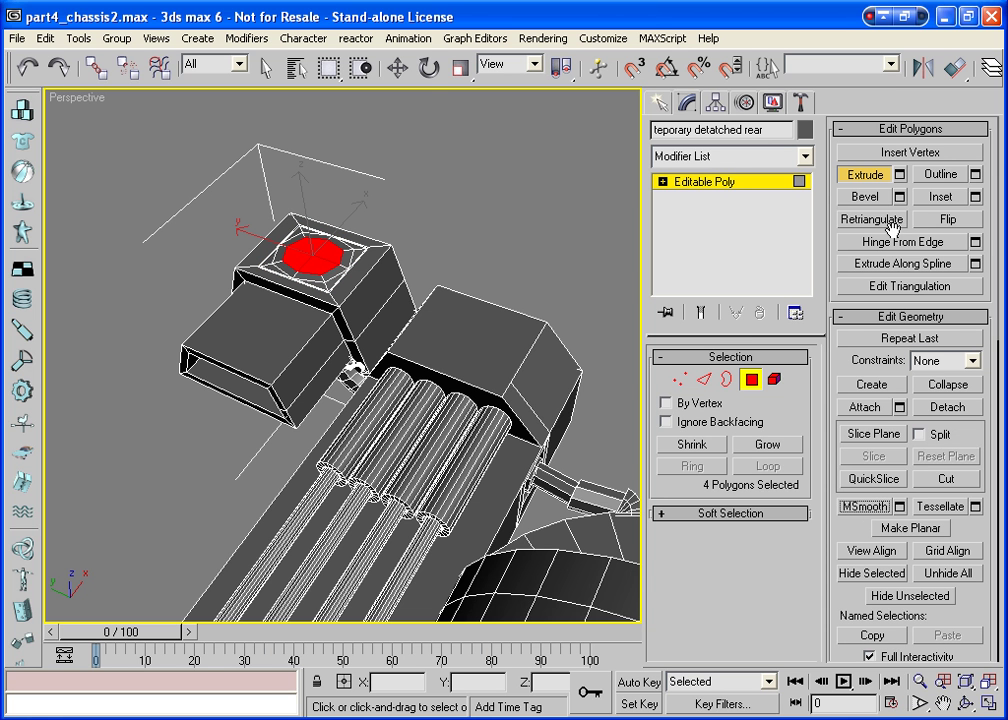
Extrude the whole rounded patch of smoothed polygons upward as a boss, then narrow the selection to its four centre polygons.
click(767, 445)
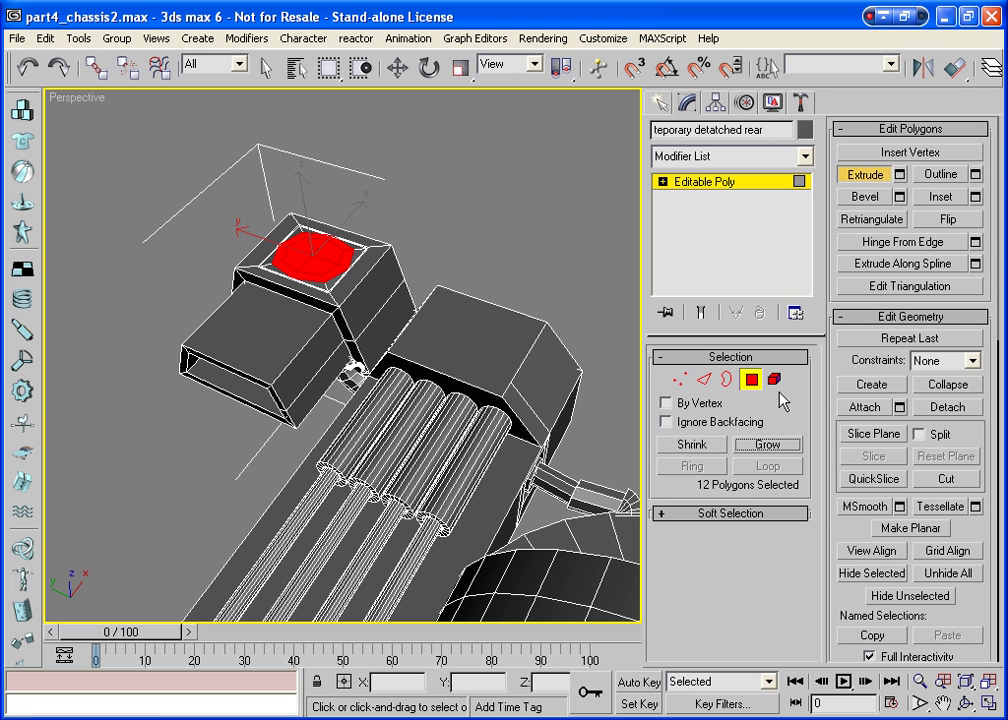
drag(320, 260, 326, 236)
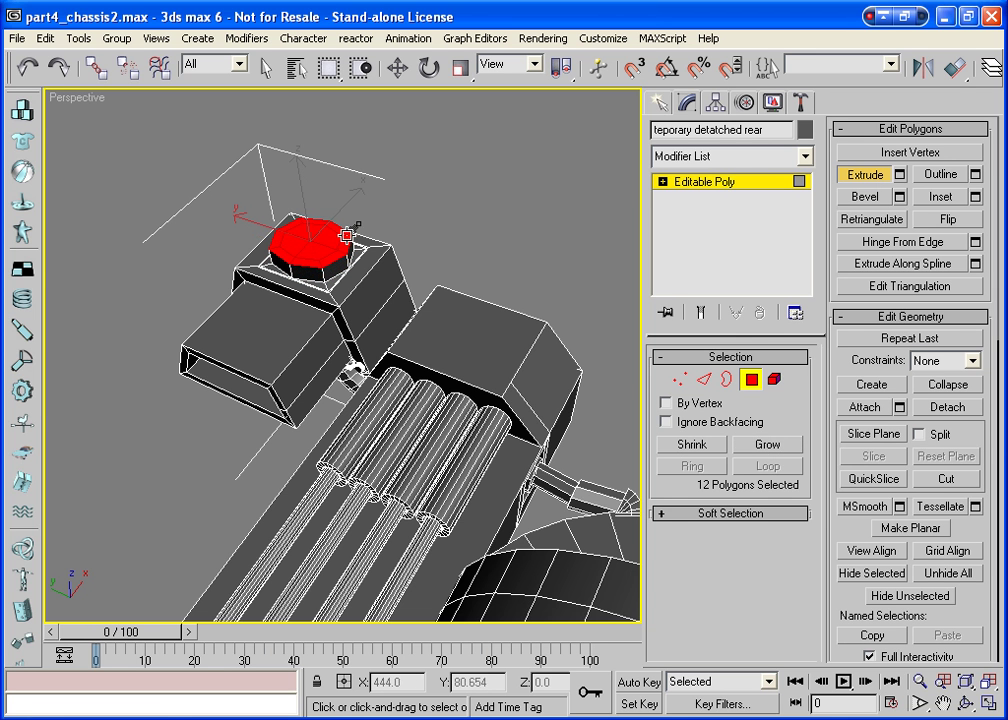
click(704, 446)
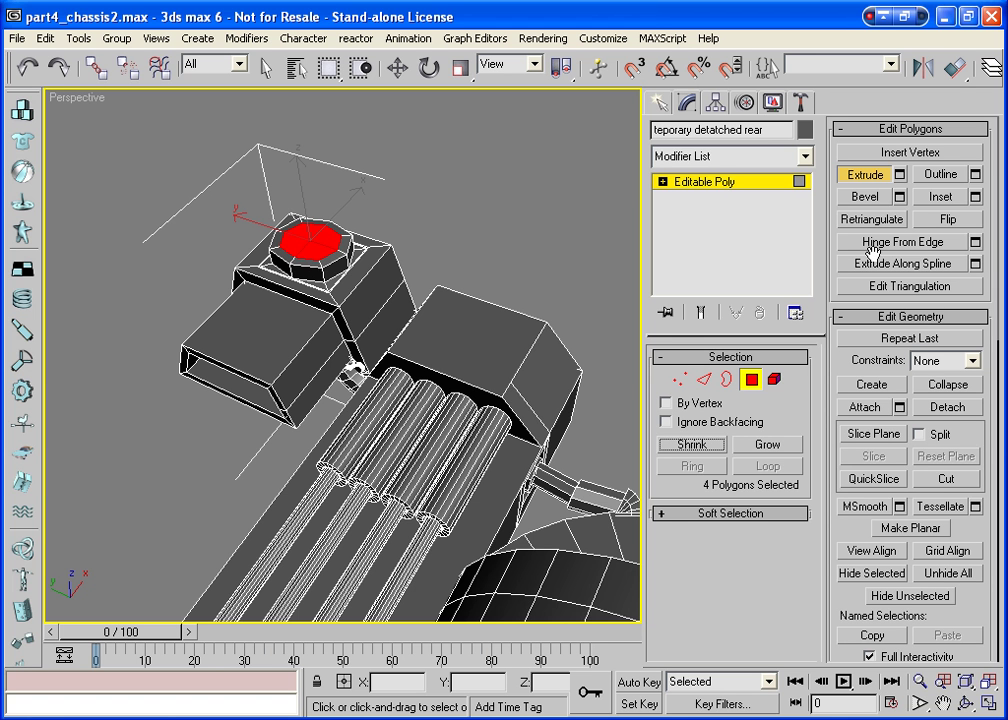
click(975, 241)
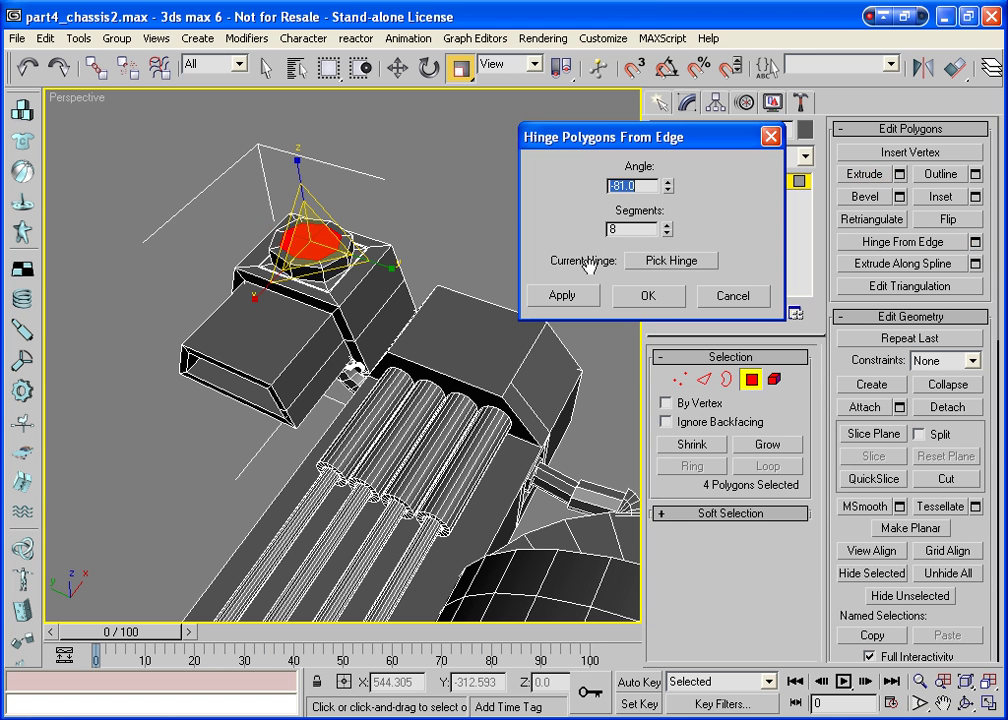
click(655, 261)
click(366, 276)
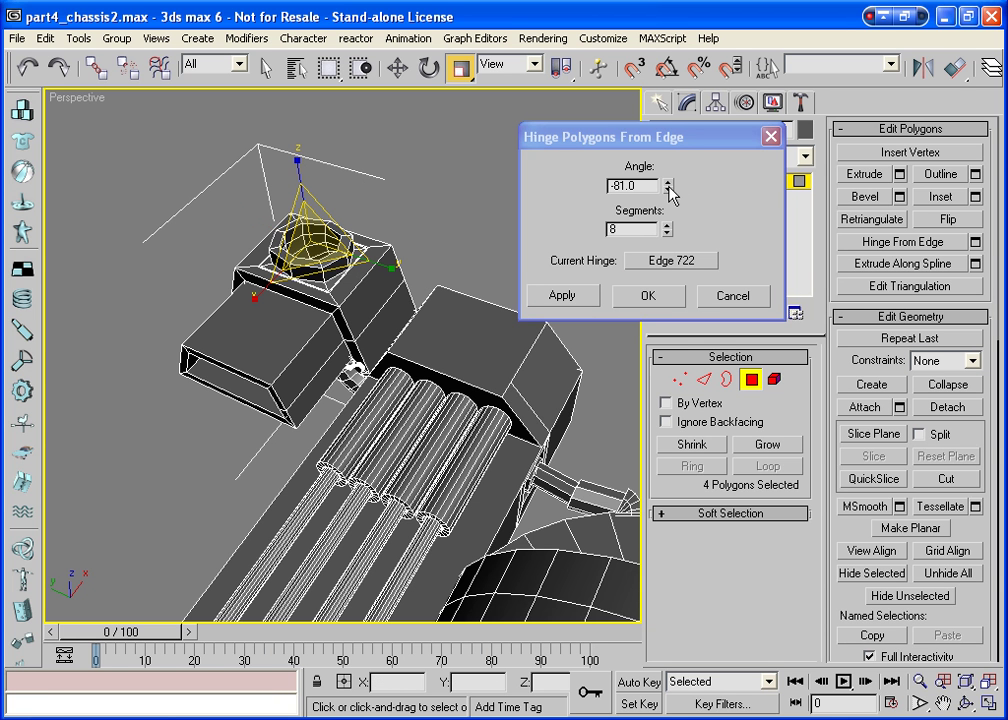
click(732, 295)
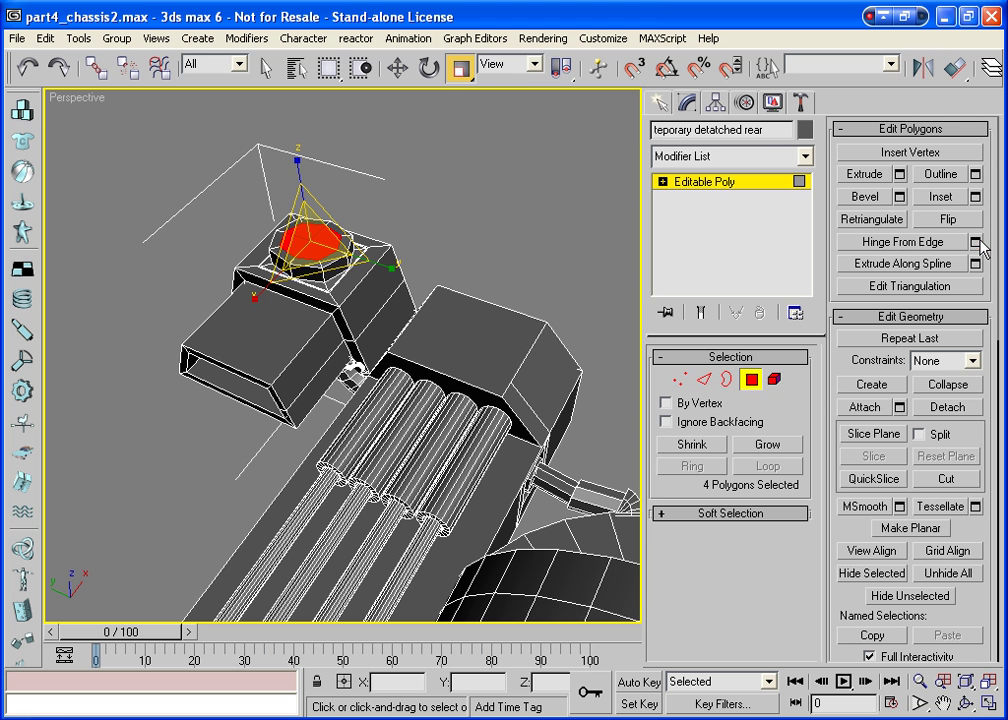
Try to hinge the boss's four centre polygons 90 degrees about a nearby edge on the block's top, using fewer than 8 segments.
click(975, 242)
click(671, 260)
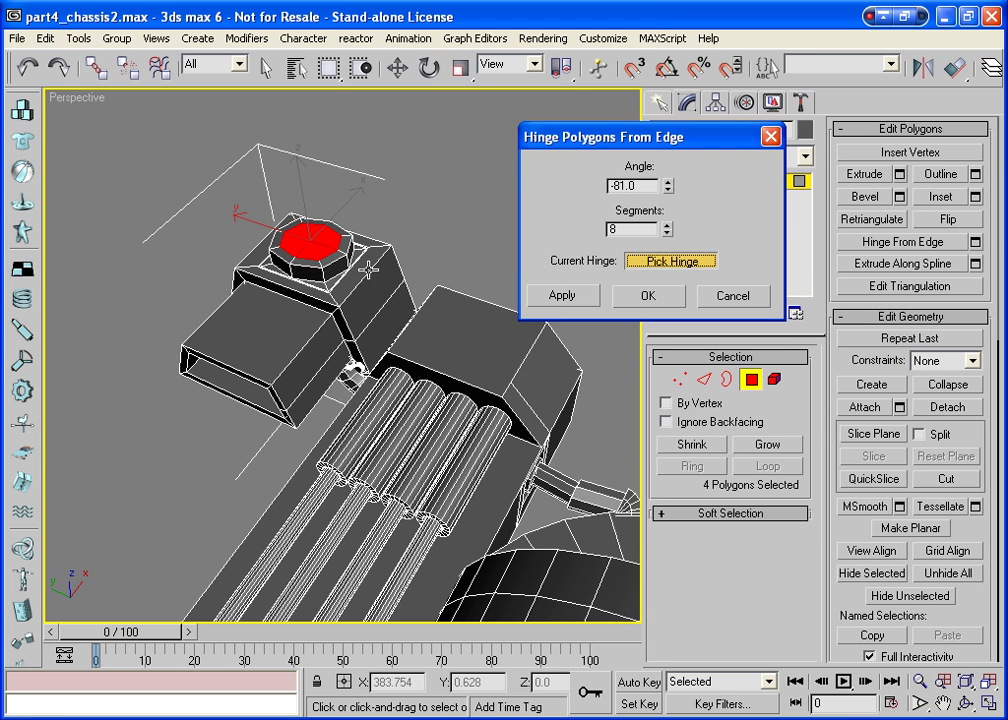
click(367, 263)
drag(667, 186, 680, 583)
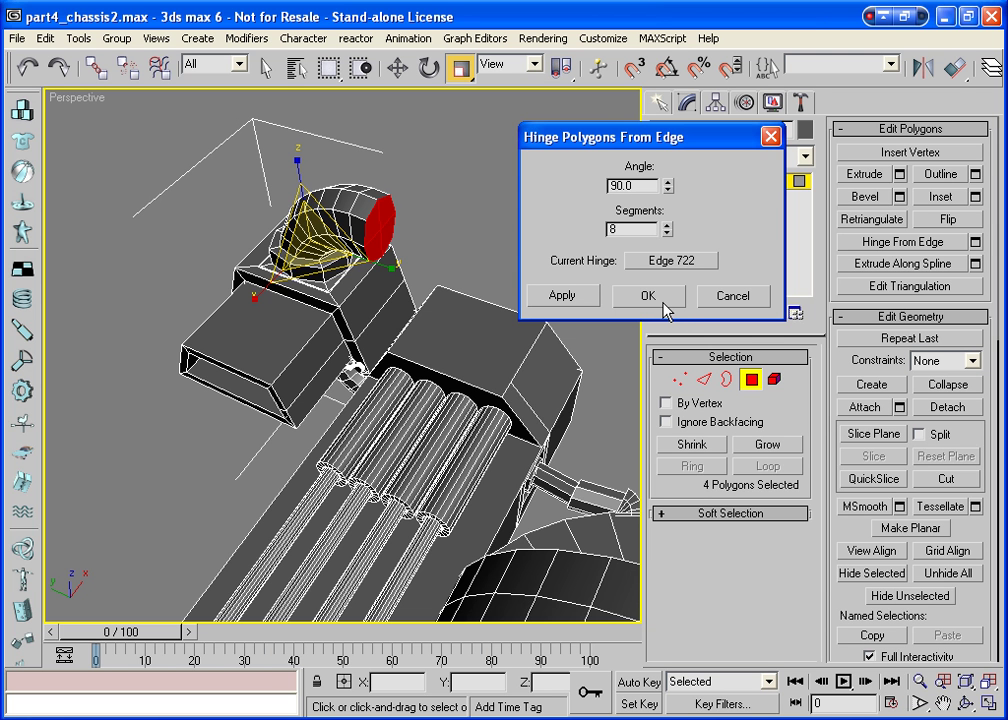
click(667, 233)
click(667, 233)
click(648, 296)
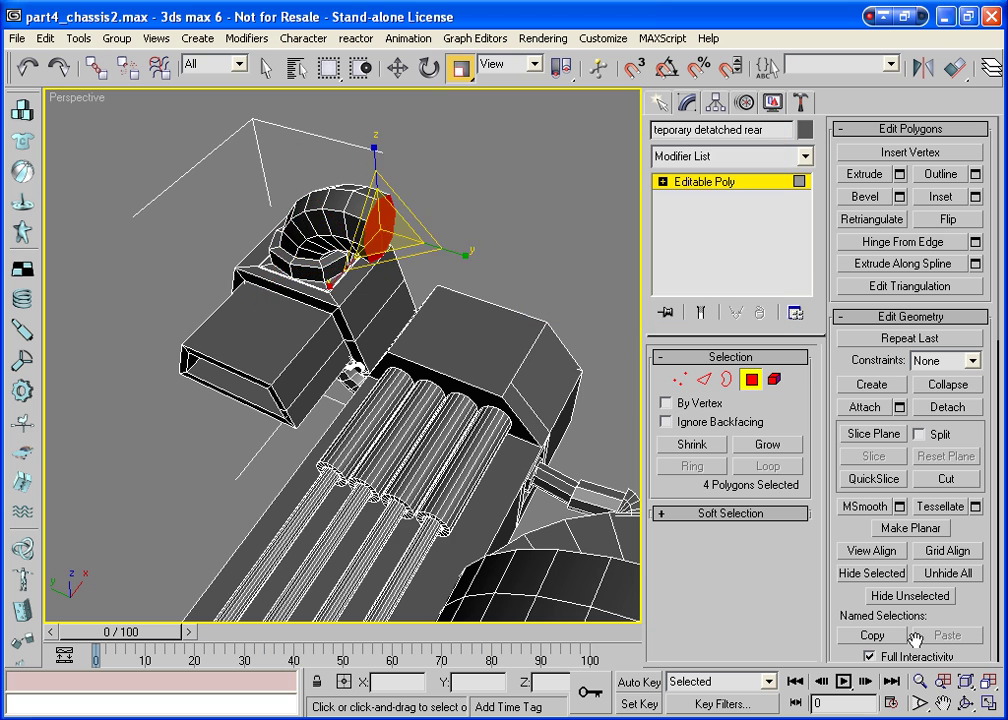
click(965, 703)
drag(500, 340, 290, 318)
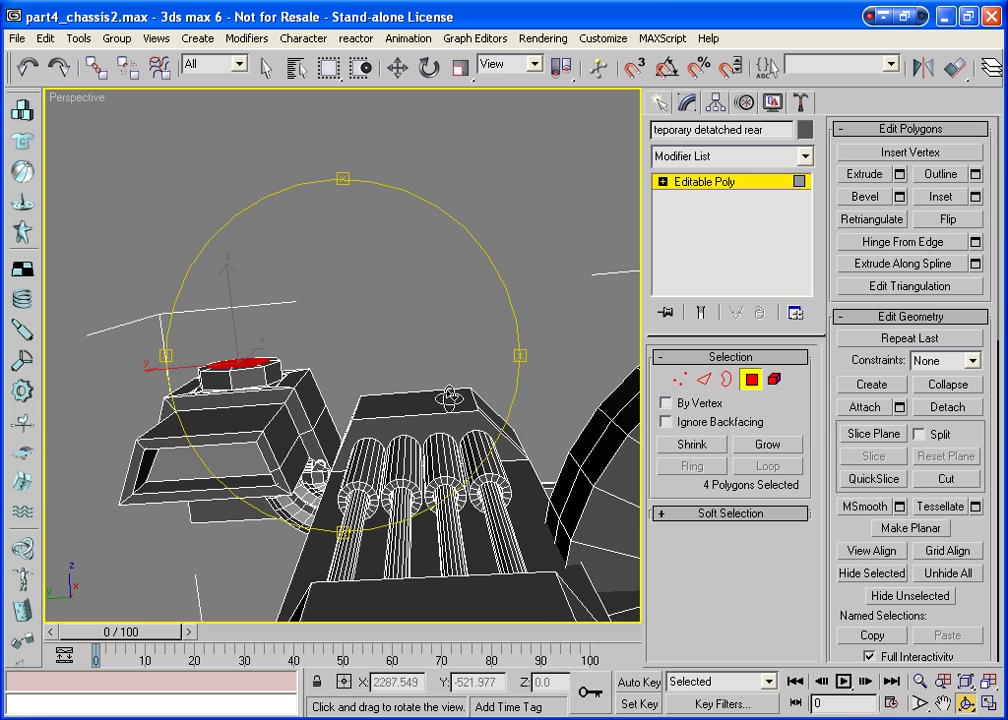
drag(610, 348, 410, 260)
drag(288, 411, 258, 305)
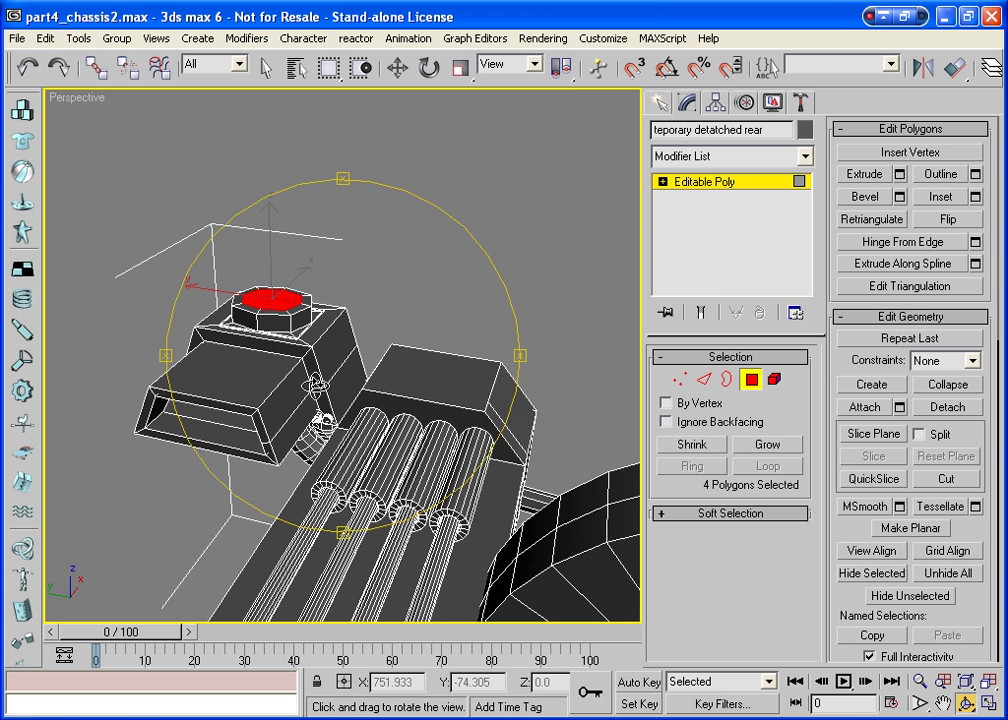
key(r)
click(705, 380)
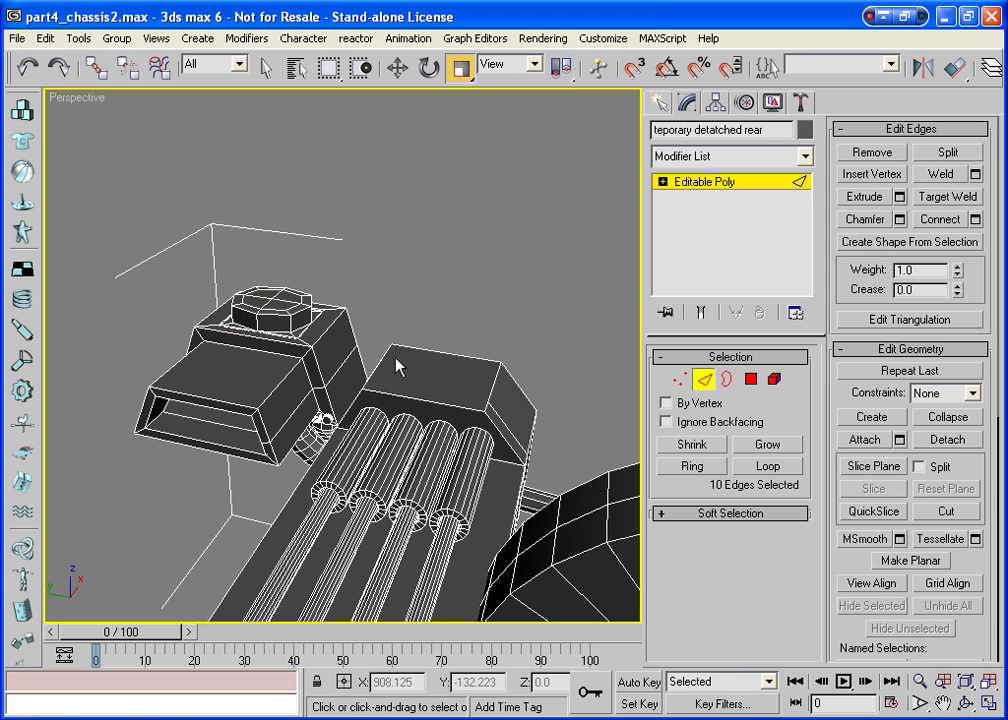
click(330, 333)
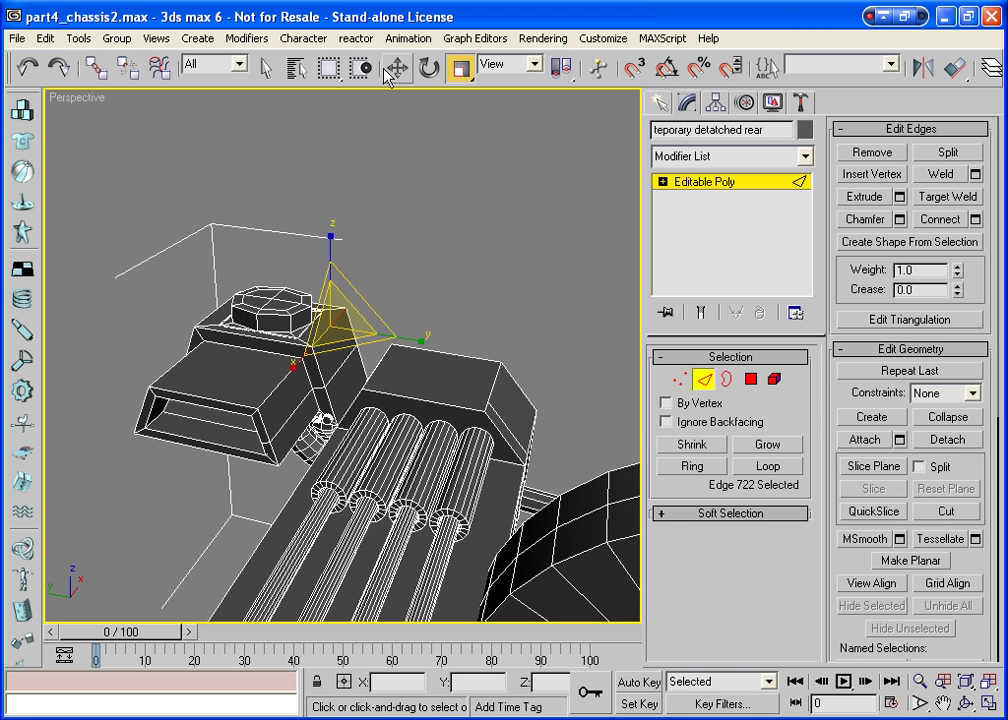
key(w)
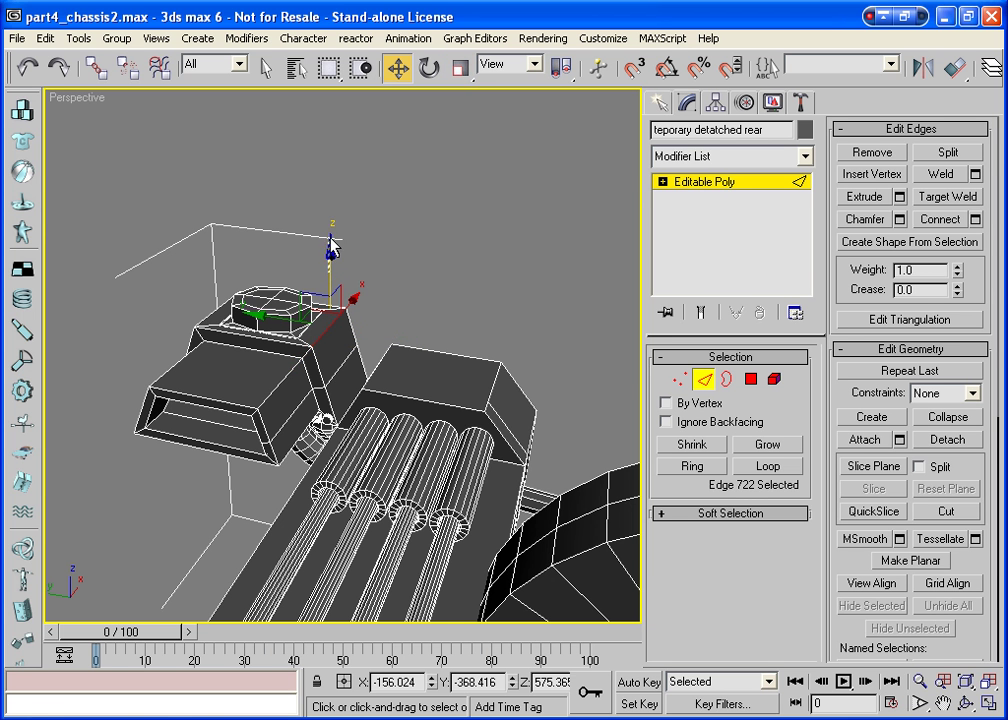
click(375, 267)
click(333, 324)
click(333, 259)
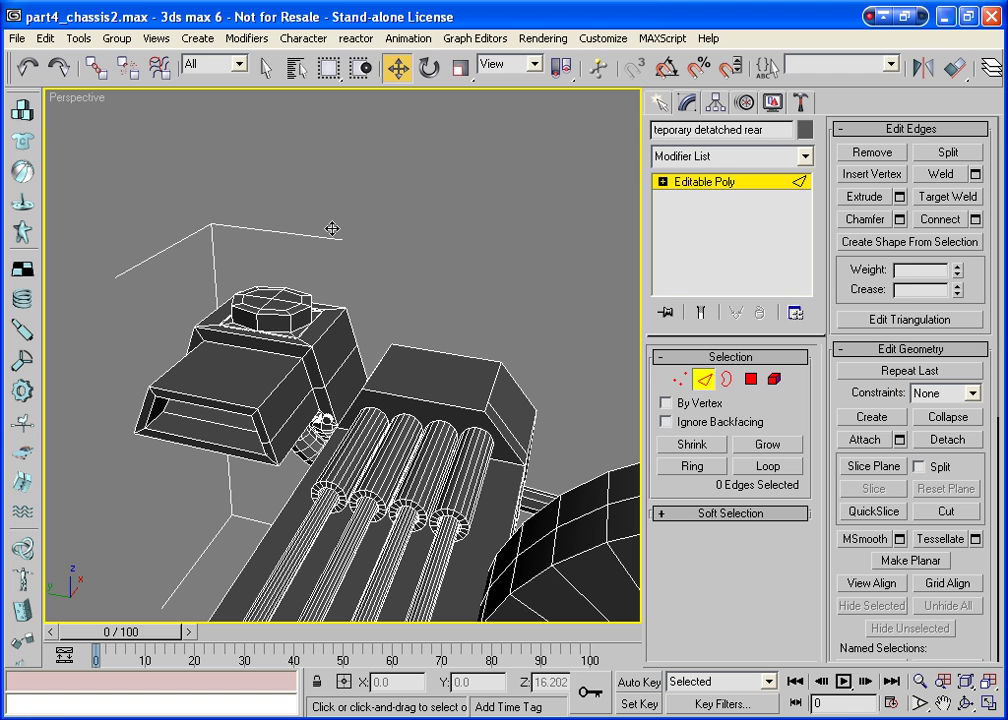
key(ctrl+z)
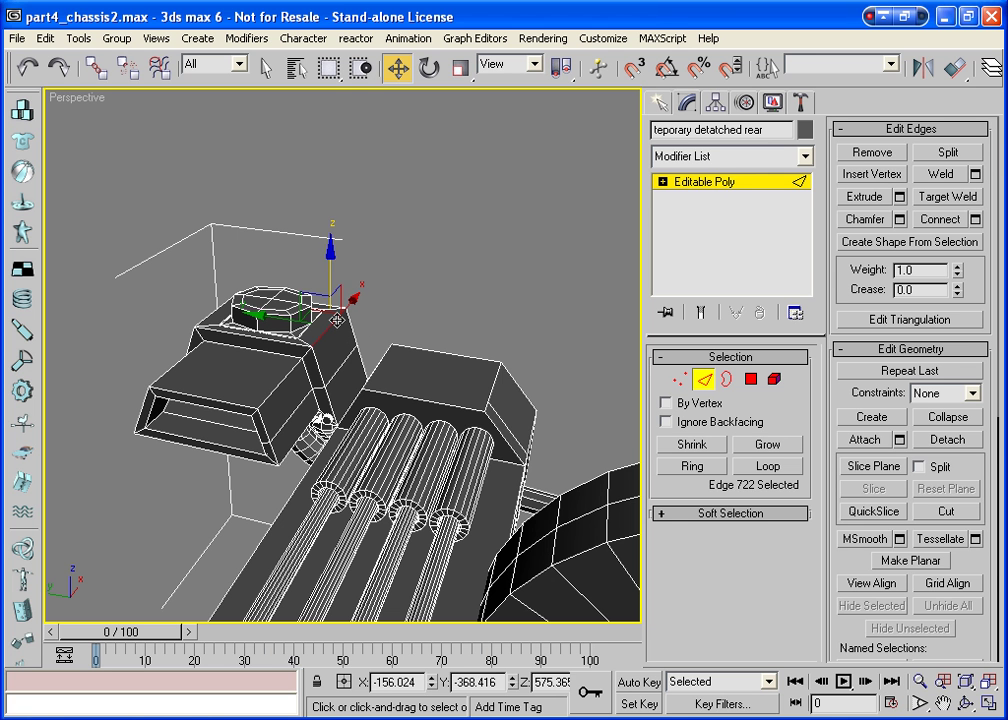
click(328, 265)
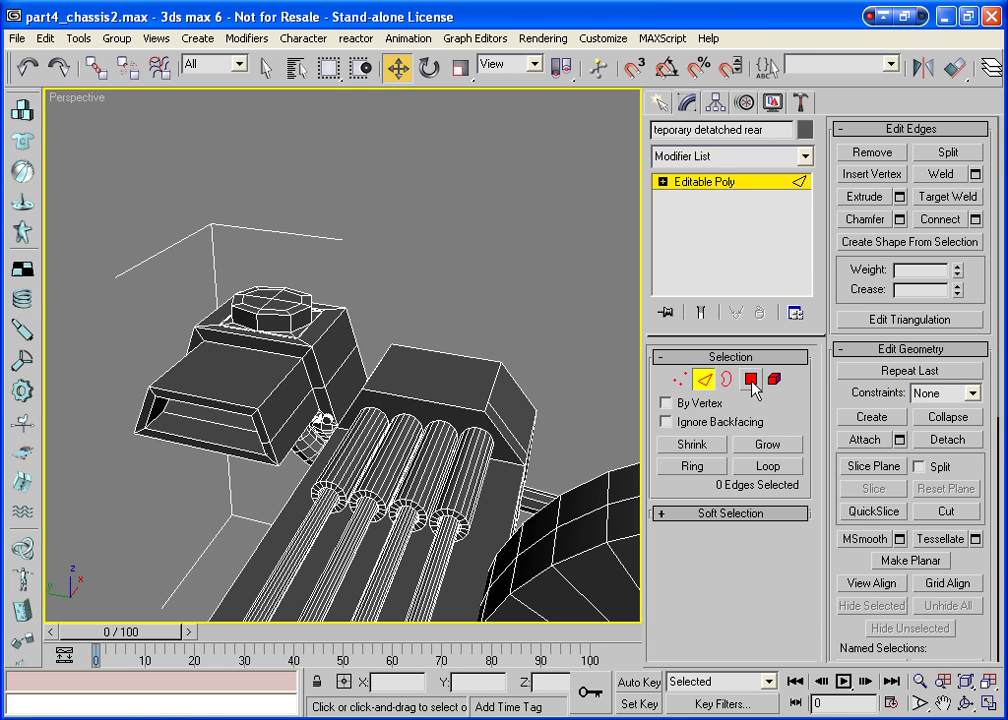
Clone the small polygon on the tapered block's slanted side, facing the piston rods, as a separate helper face raised above it.
click(751, 379)
click(333, 295)
click(338, 315)
shift+drag(336, 257, 407, 310)
click(736, 200)
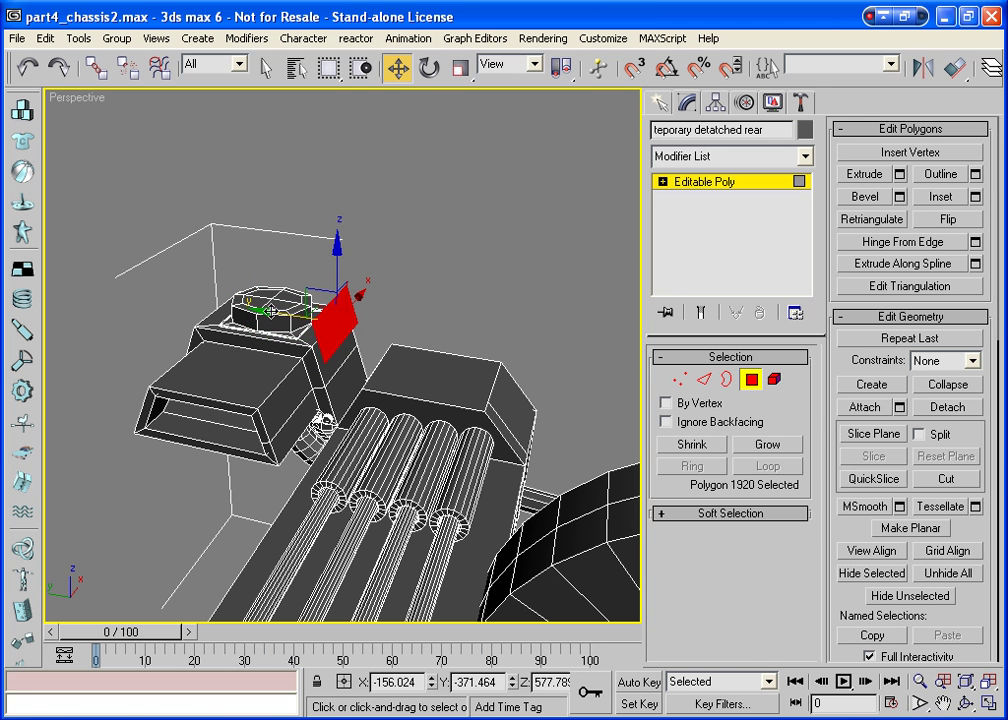
Move the cloned helper polygon along Y away from the block towards the pistons and lower it slightly along Z.
drag(267, 311, 398, 322)
click(965, 704)
right_click(398, 322)
drag(306, 321, 306, 322)
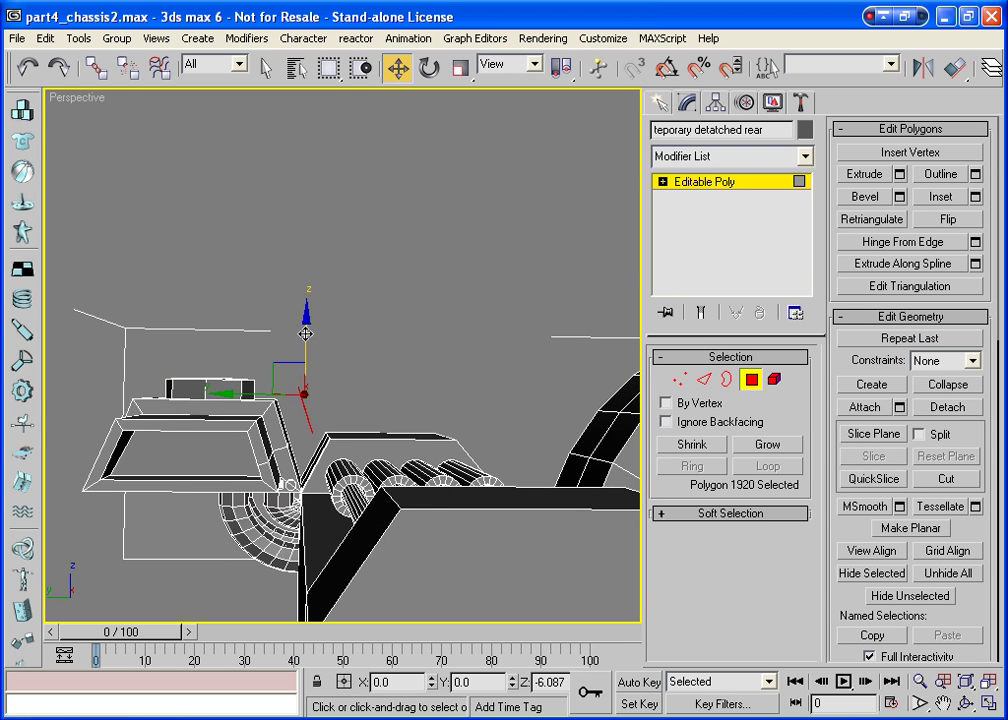
drag(305, 327, 317, 330)
click(966, 703)
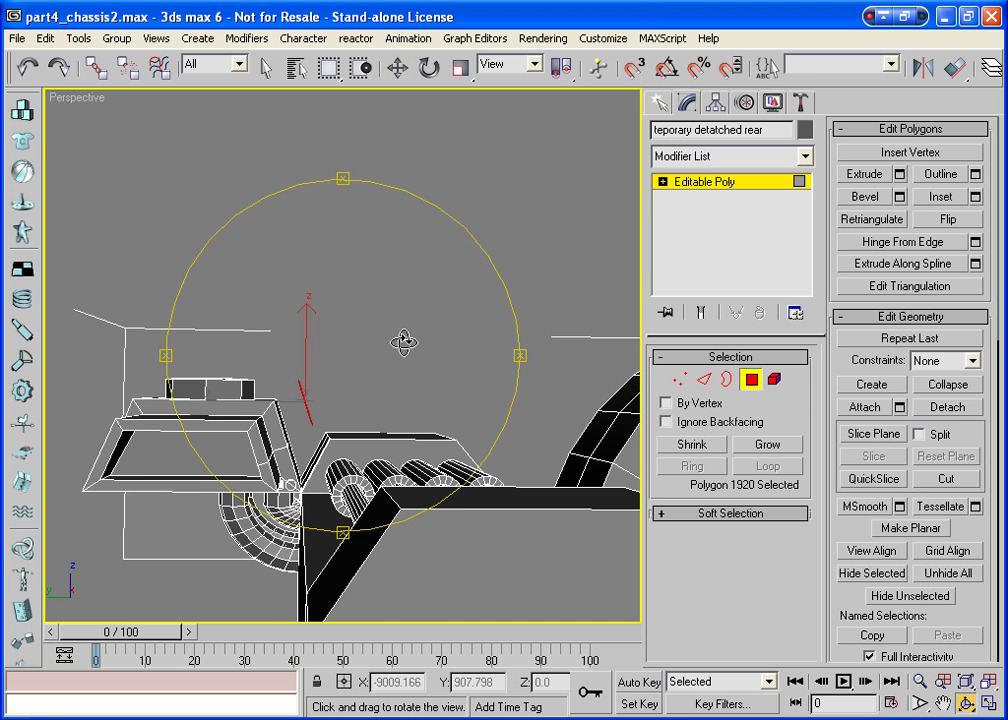
drag(385, 360, 340, 405)
right_click(340, 405)
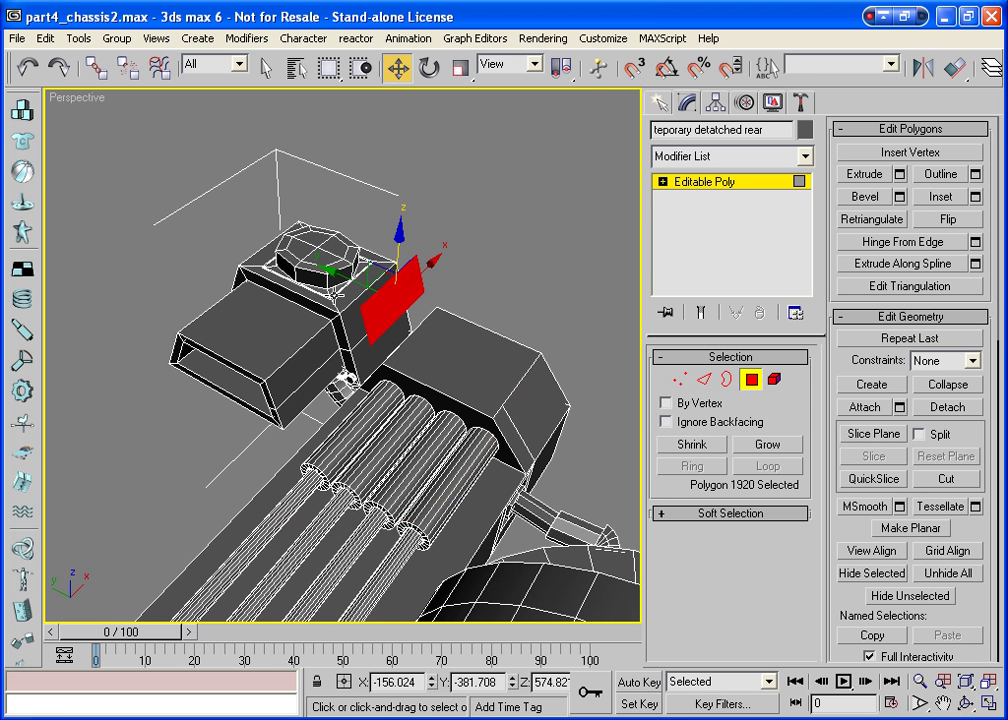
Hinge the boss's four centre polygons 90 degrees with 6 segments about the helper polygon's upper edge to form a pipe bend.
click(382, 211)
click(331, 245)
ctrl+click(317, 238)
ctrl+click(301, 248)
ctrl+click(317, 257)
click(975, 241)
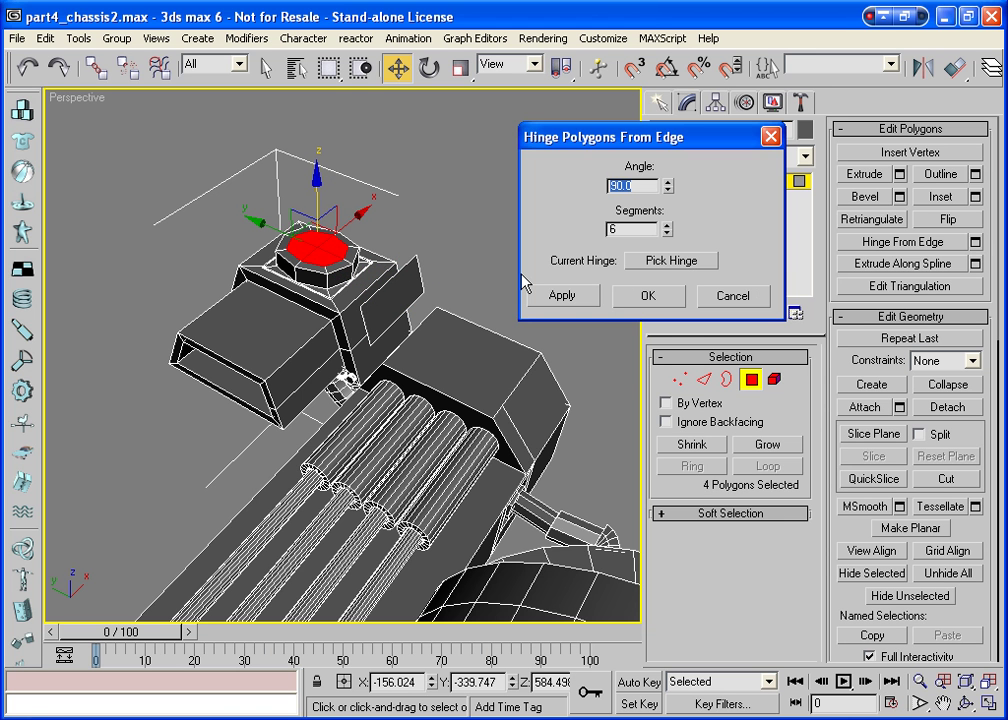
click(668, 261)
click(457, 298)
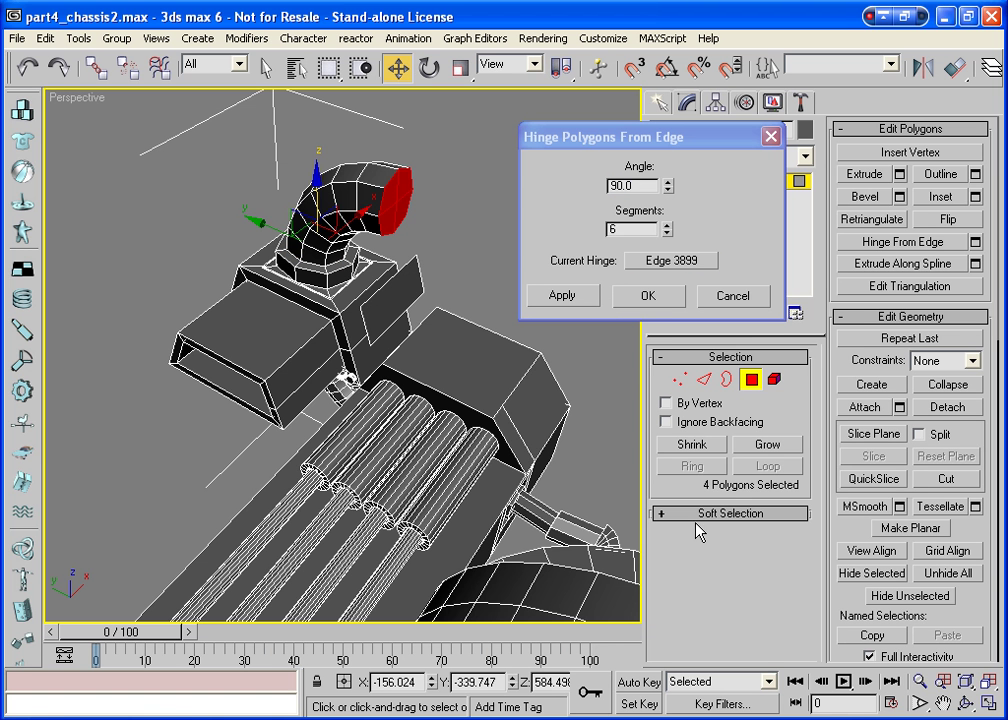
key(ctrl+r)
drag(510, 425, 474, 358)
click(647, 296)
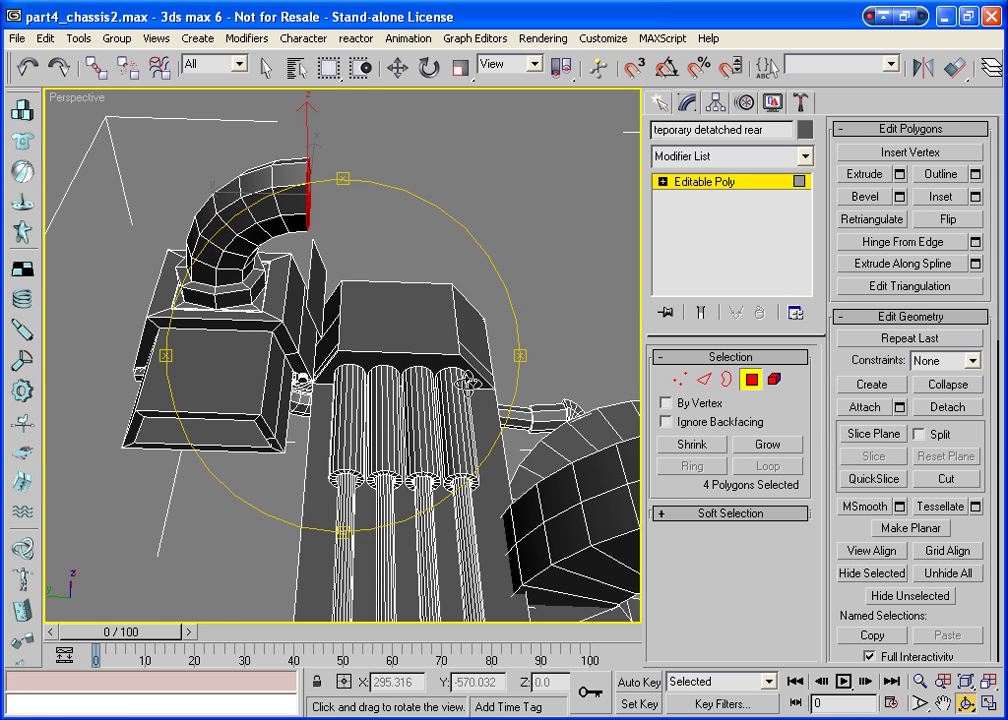
Bevel the four polygons at the pipe's open end outward, forward and back inward to form a thin raised collar.
drag(351, 304, 360, 340)
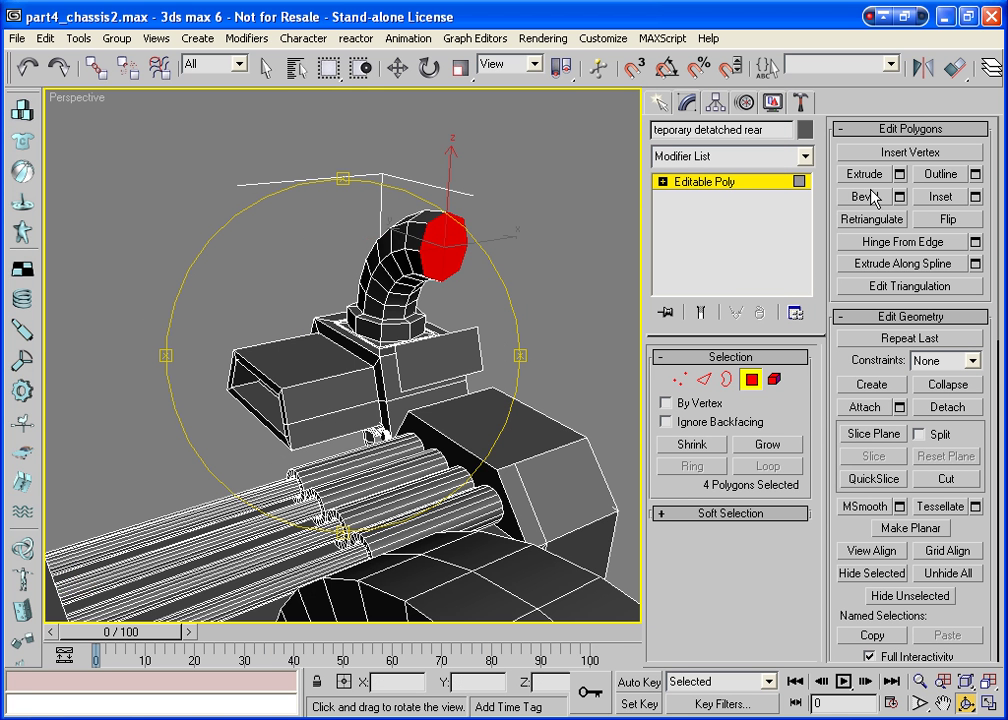
click(840, 197)
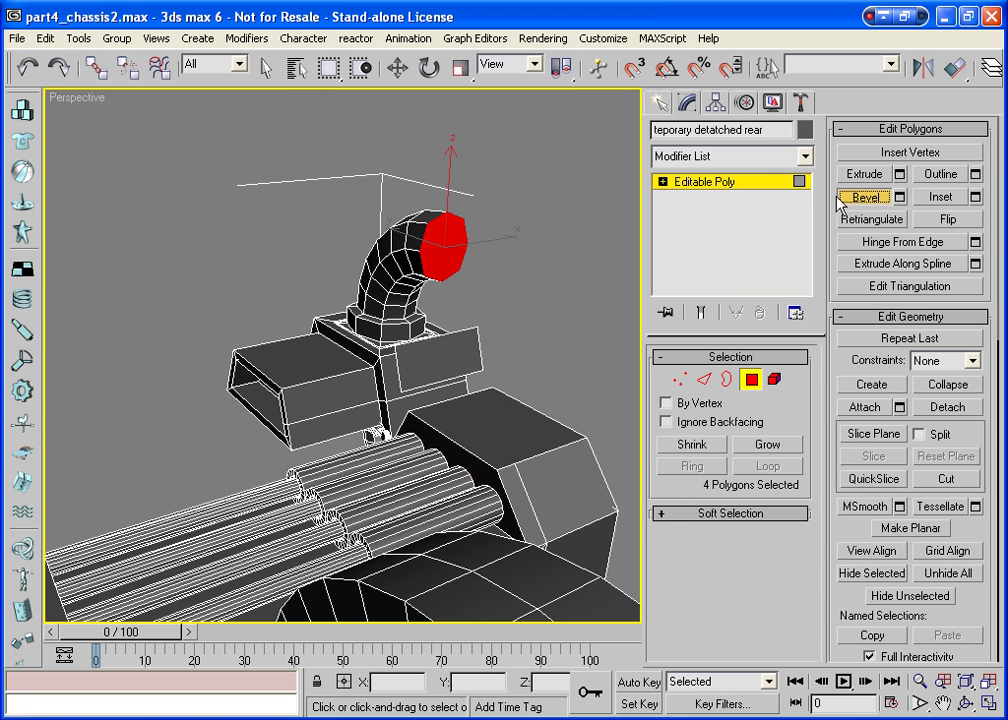
click(440, 254)
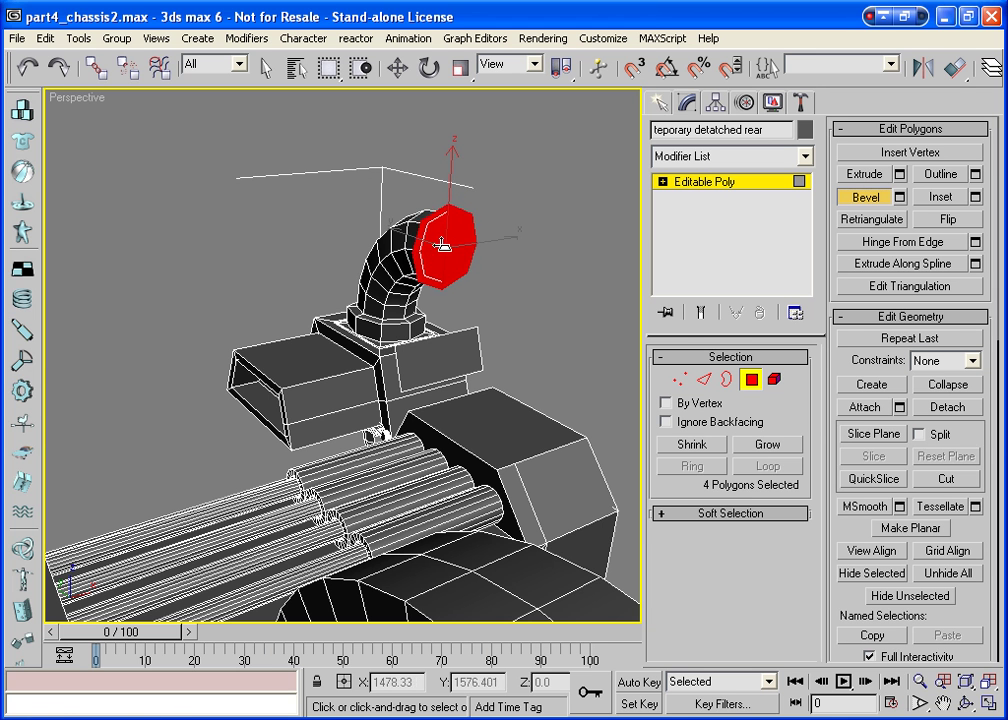
drag(444, 244, 449, 241)
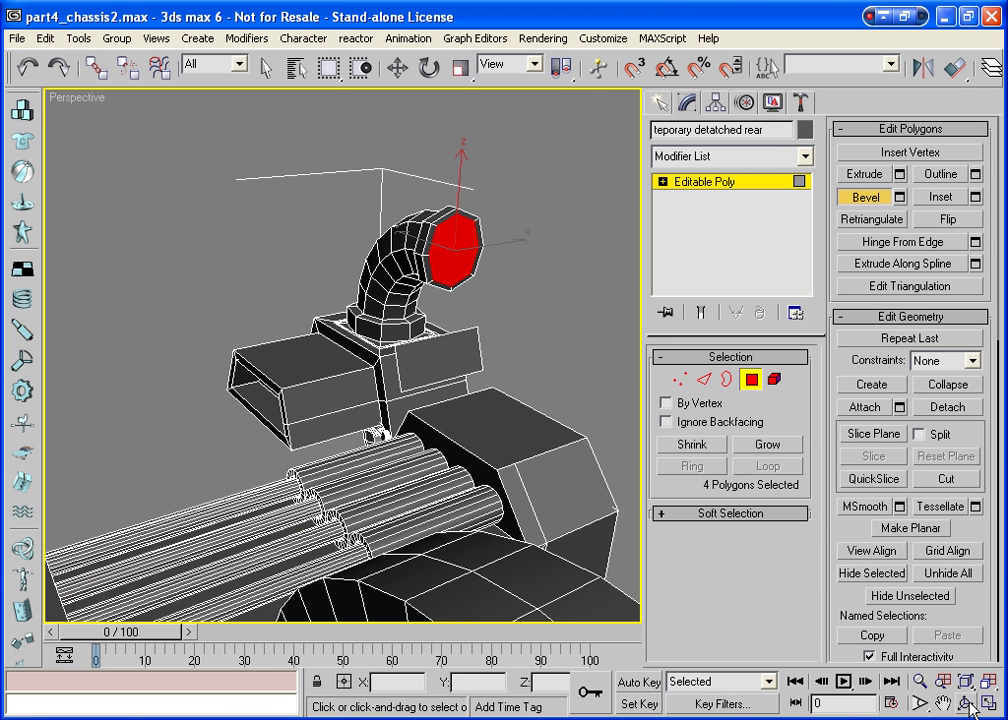
key(ctrl+r)
drag(430, 391, 540, 342)
right_click(365, 405)
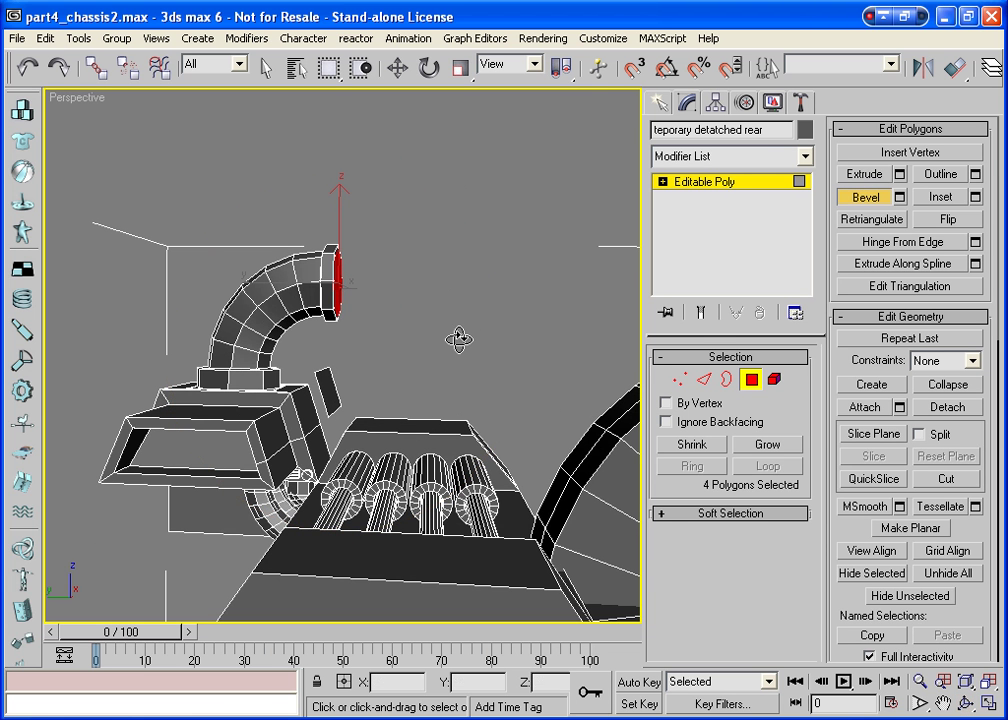
Move the helper polygon slightly further from the block along Y, in line with the pipe's collar.
click(330, 398)
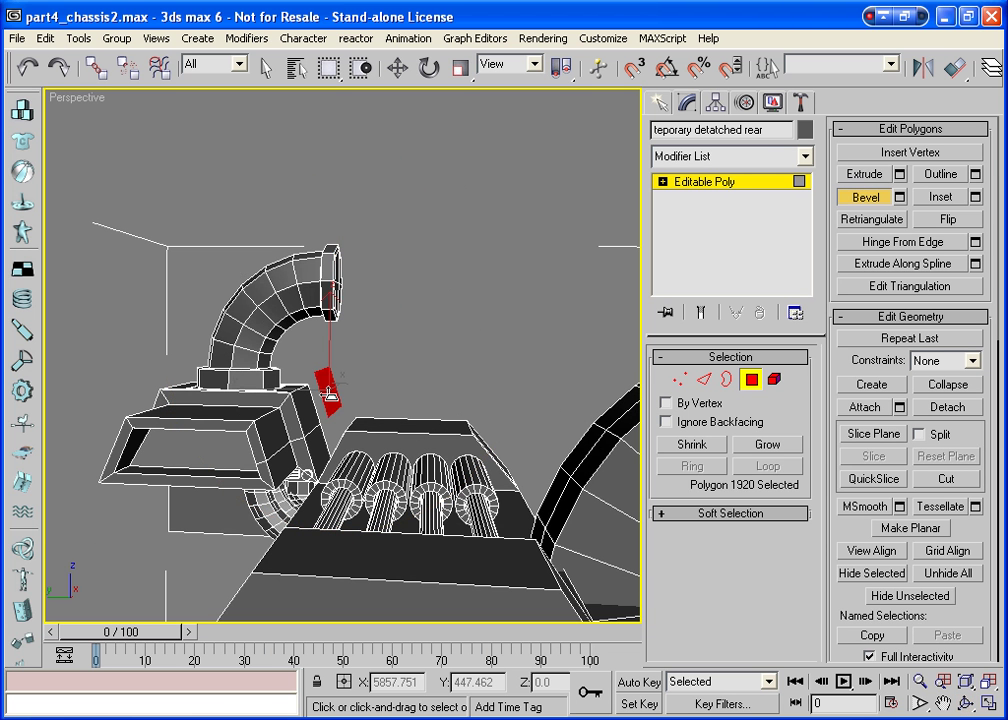
click(403, 67)
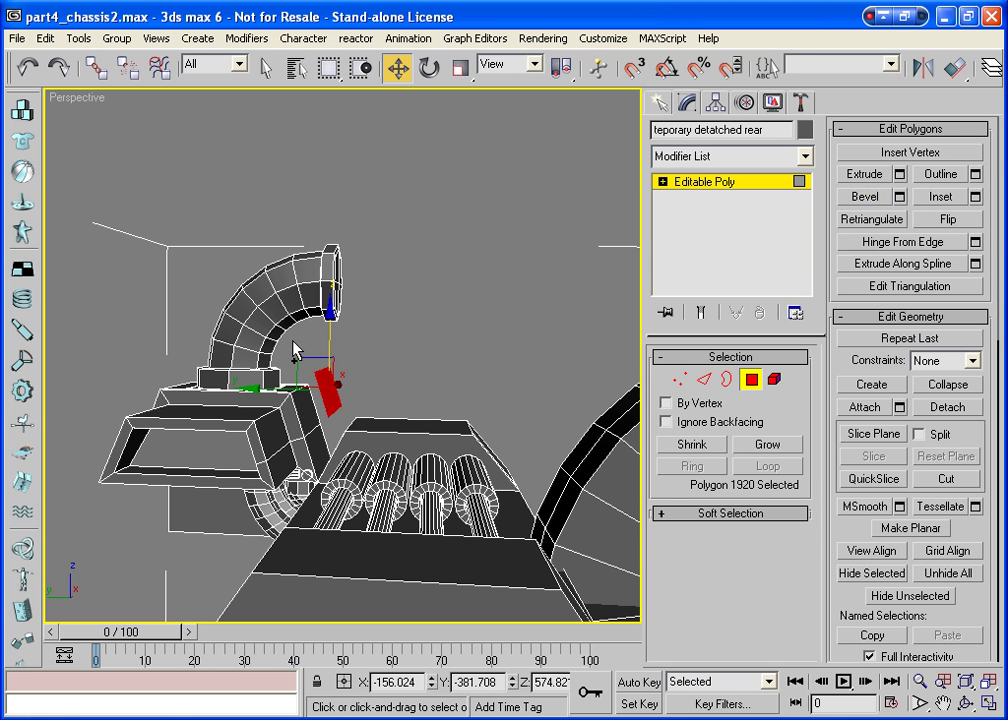
drag(258, 390, 258, 404)
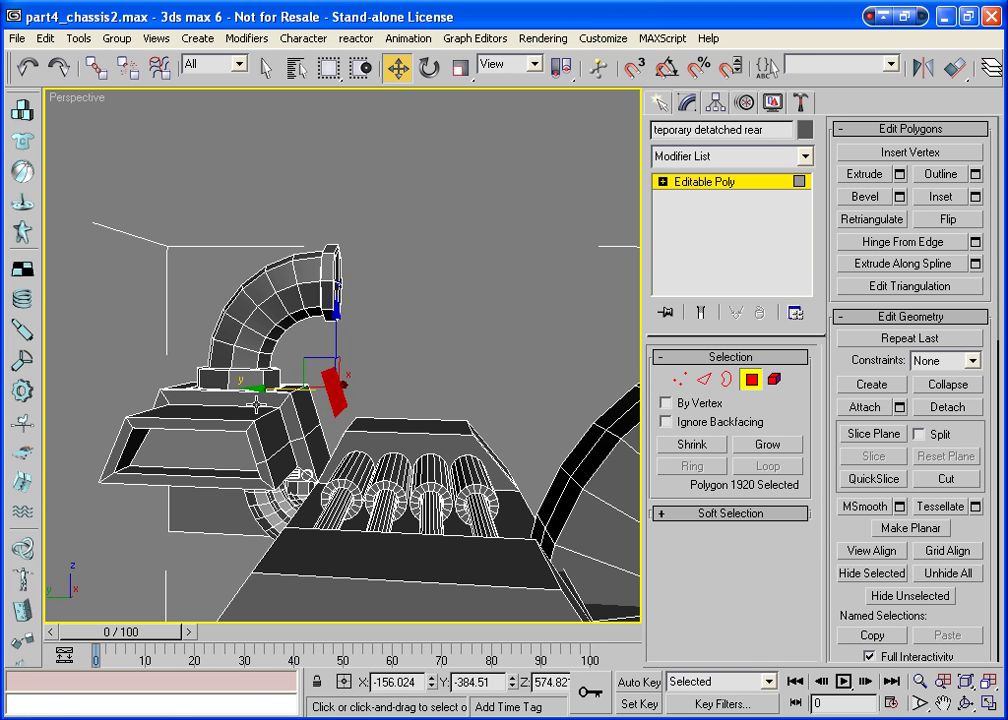
click(751, 379)
Hinge the collar's four end polygons 90 degrees with 6 segments about the helper polygon's upper edge, continuing the pipe downward.
click(966, 703)
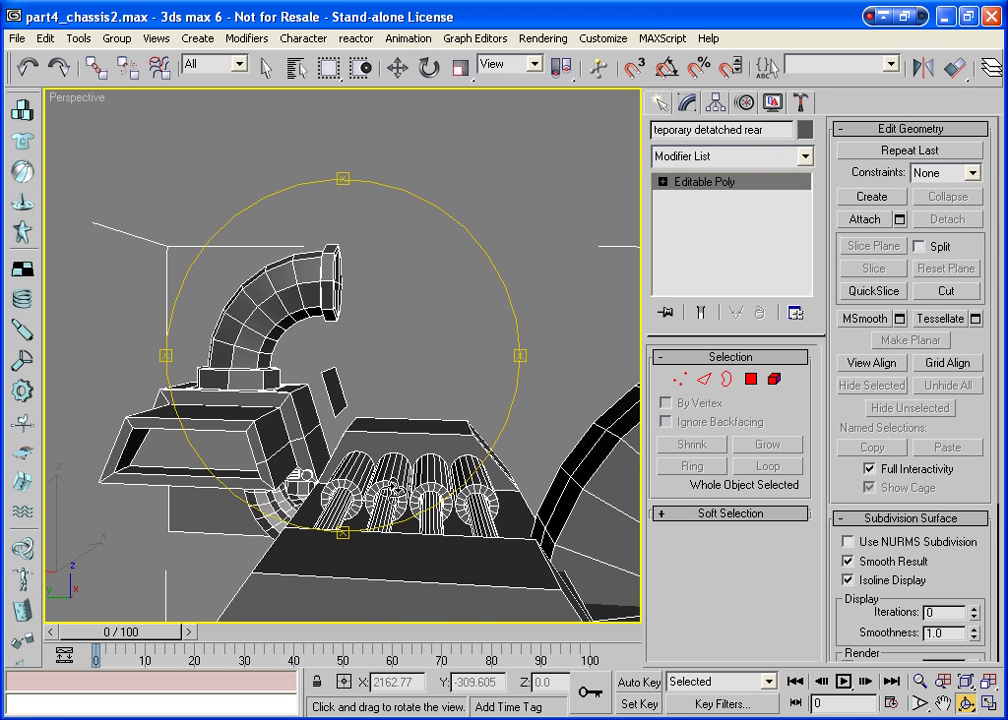
drag(303, 316, 241, 331)
click(751, 379)
key(w)
ctrl+click(420, 243)
ctrl+click(419, 243)
ctrl+click(419, 243)
ctrl+click(412, 251)
ctrl+click(412, 267)
ctrl+click(423, 267)
ctrl+click(420, 368)
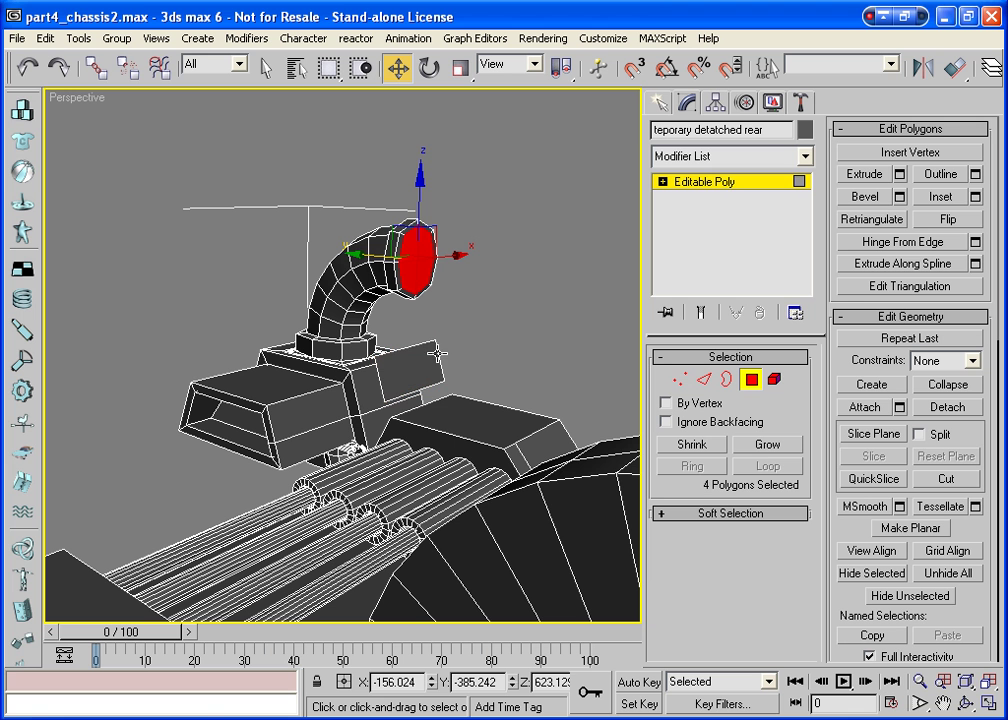
click(976, 243)
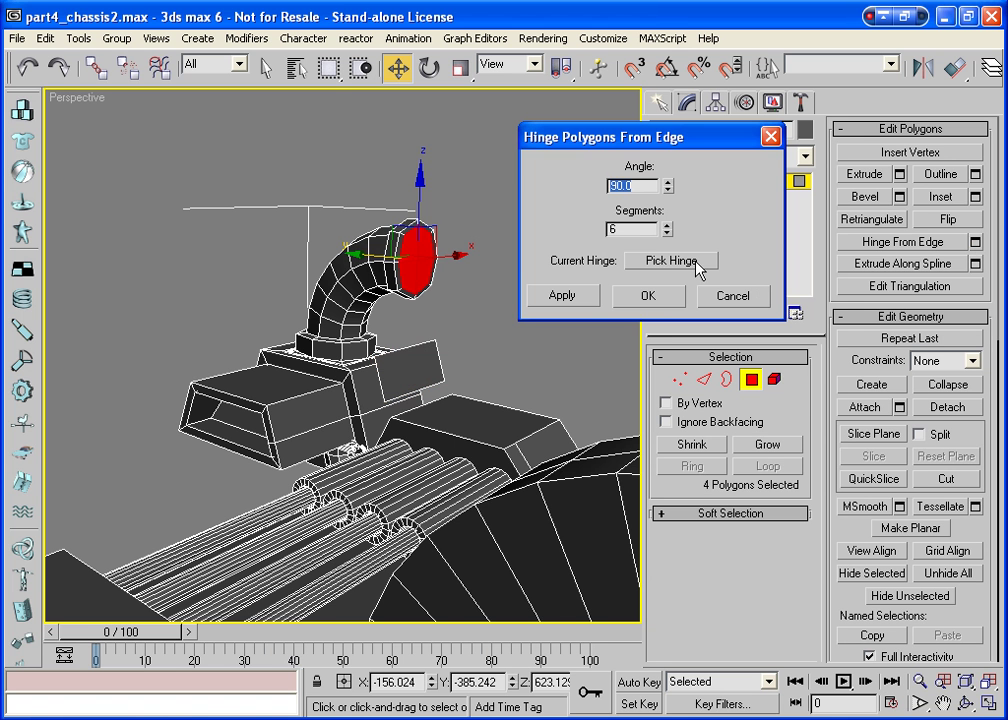
click(672, 261)
click(427, 341)
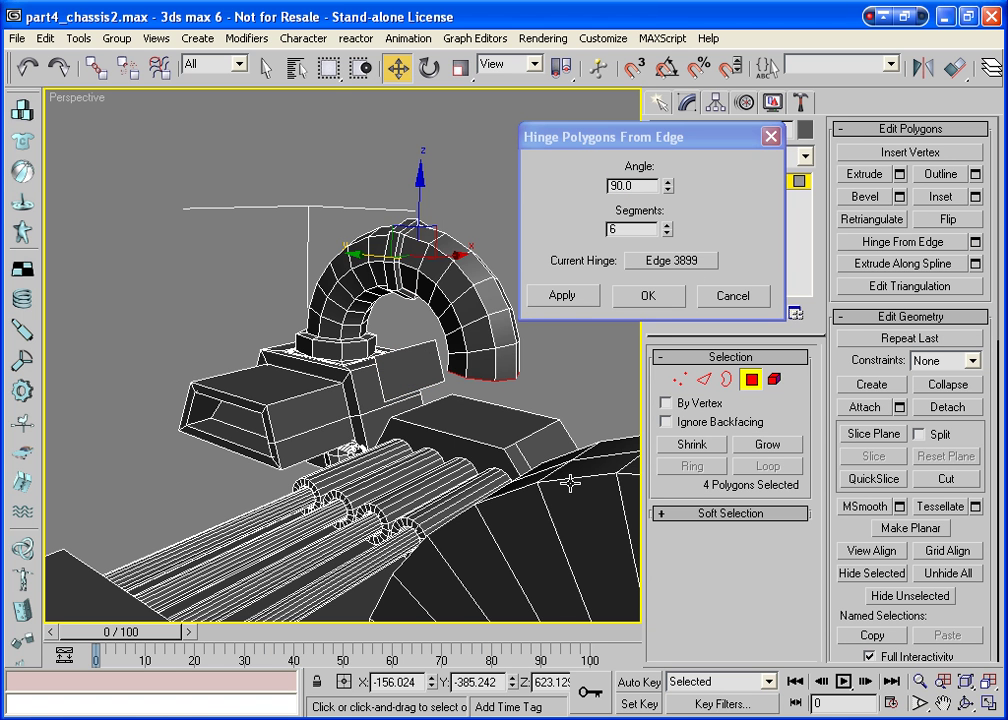
click(968, 703)
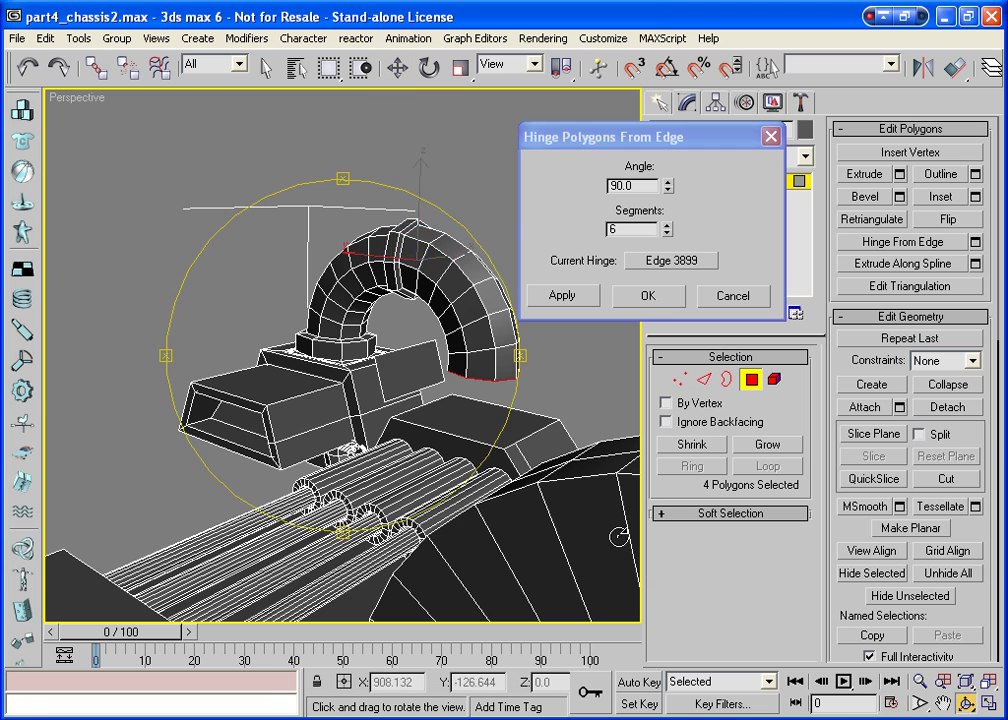
drag(400, 440, 456, 430)
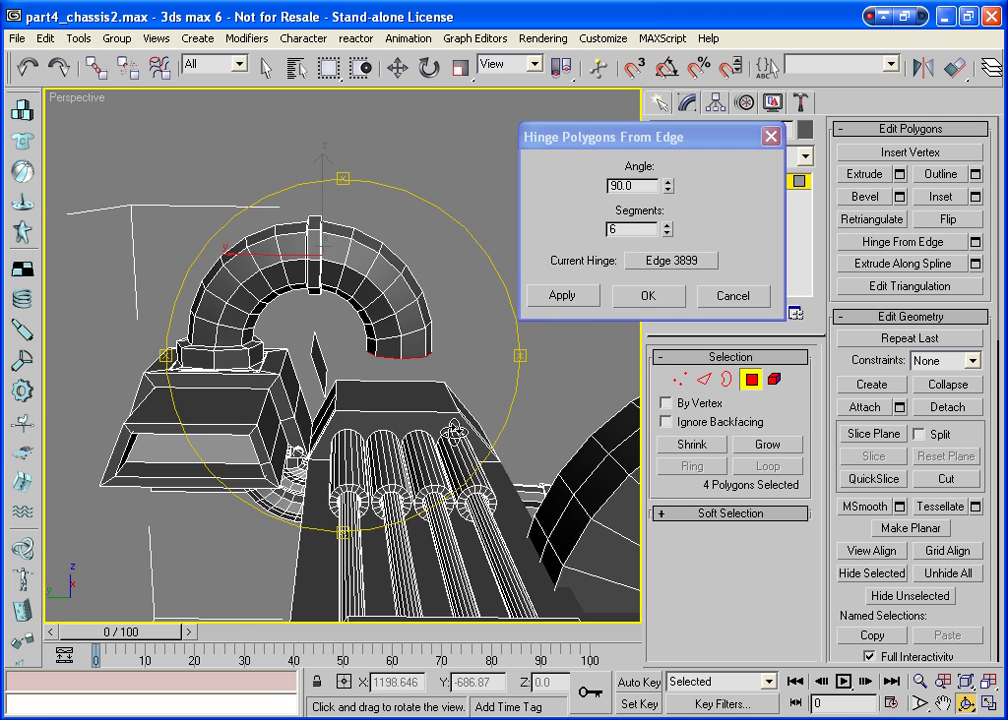
click(649, 296)
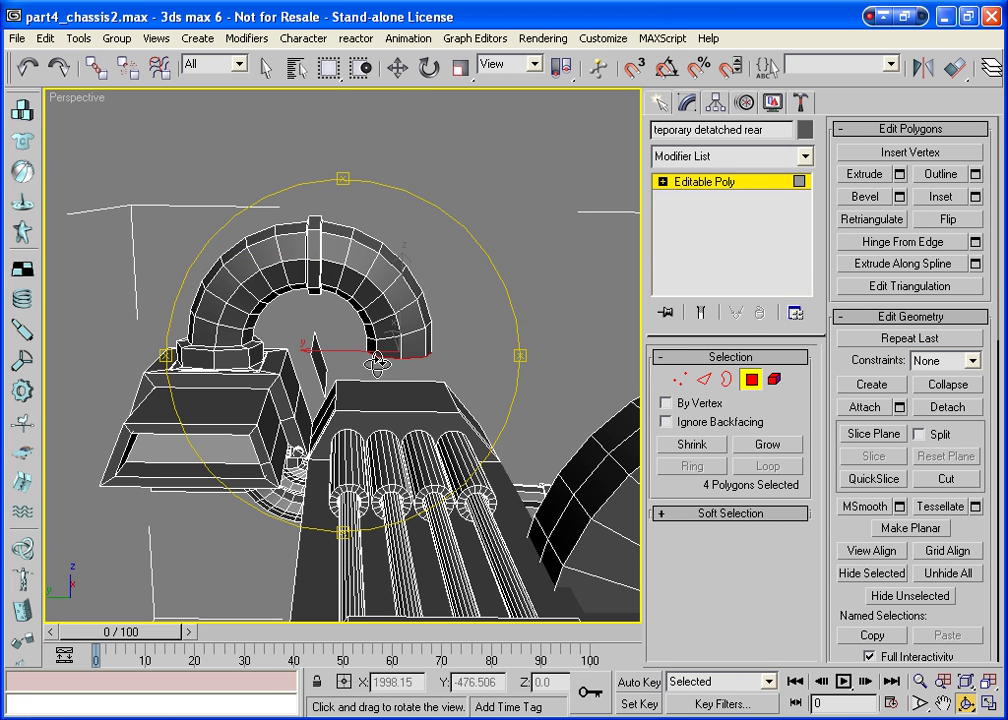
Delete the detached helper polygon beneath the pipe arch.
key(w)
click(319, 368)
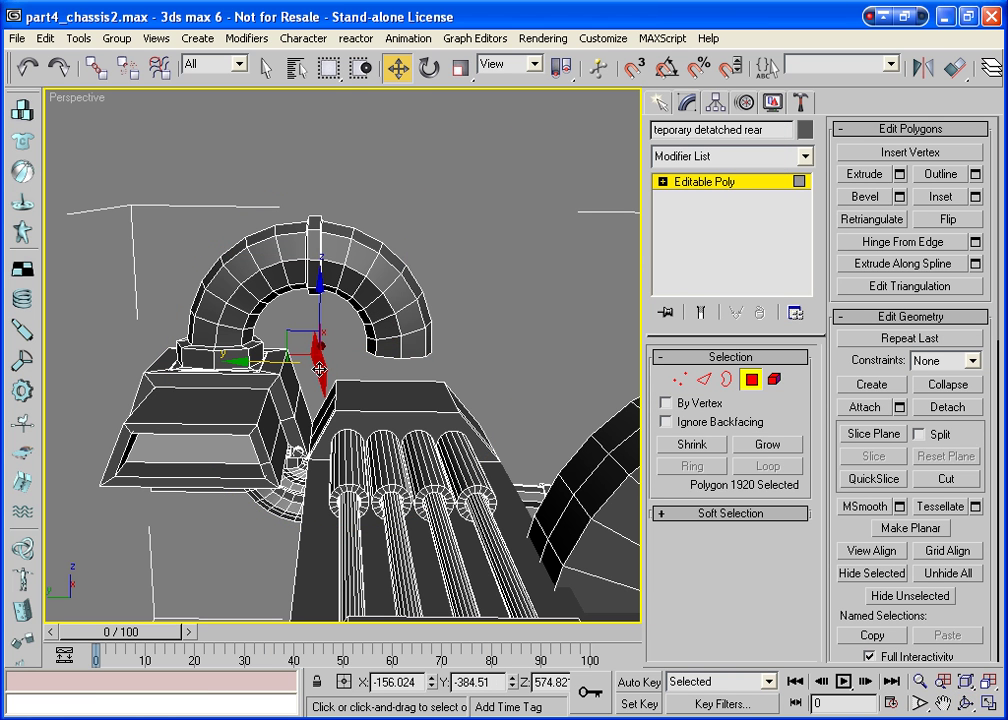
key(Delete)
key(Return)
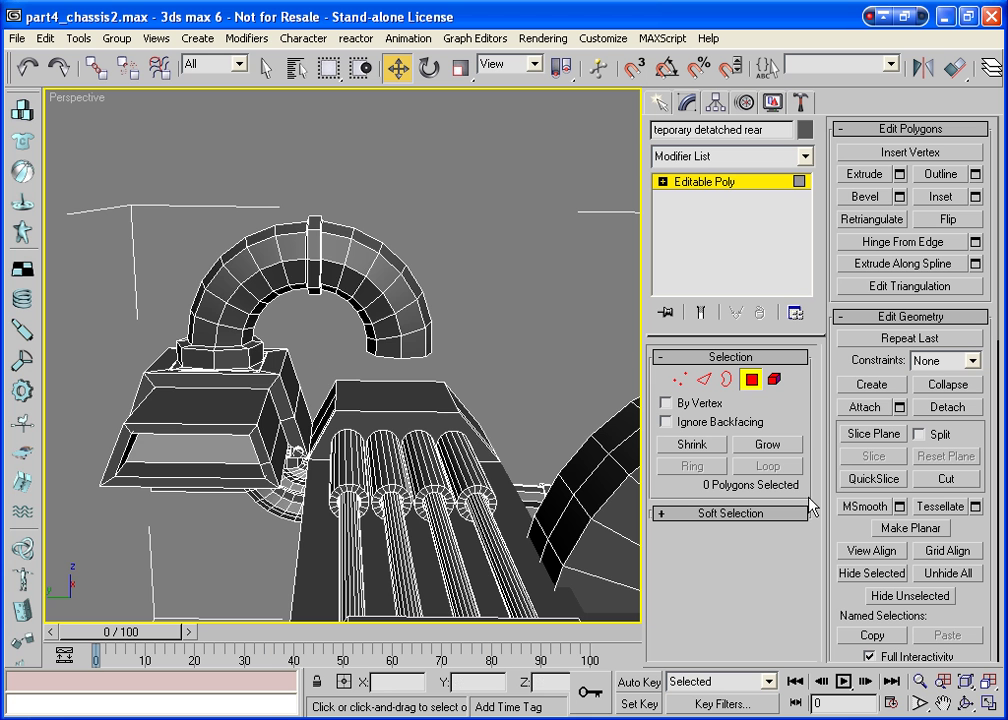
Bevel the four polygons at the pipe's lower open end outward to form a wider flange.
key(ctrl+r)
drag(320, 376, 82, 365)
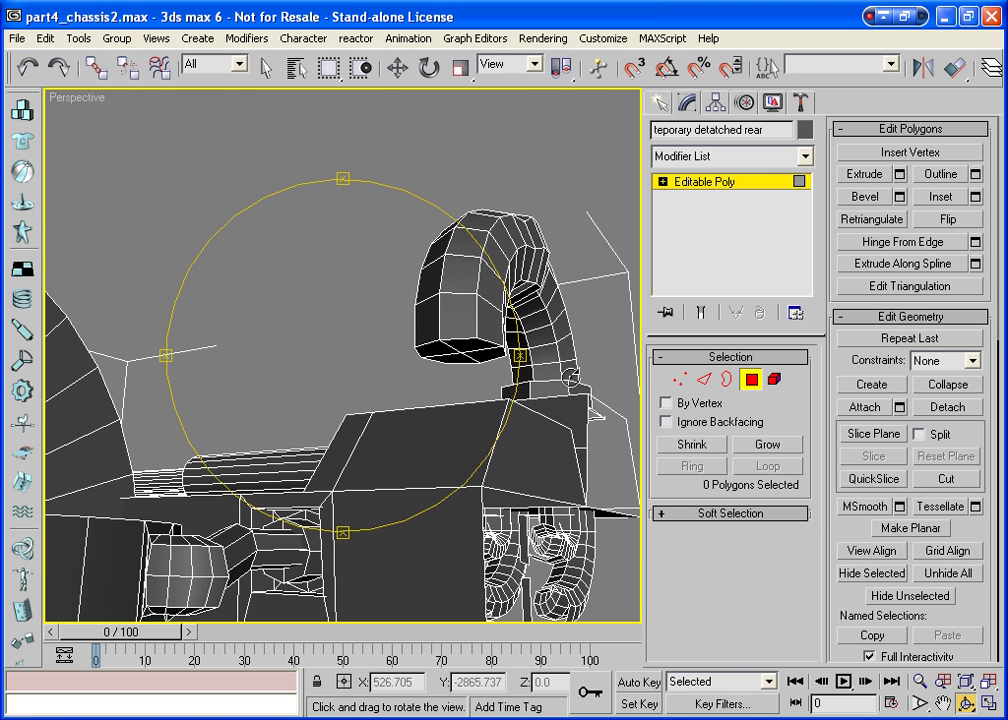
key(w)
click(478, 347)
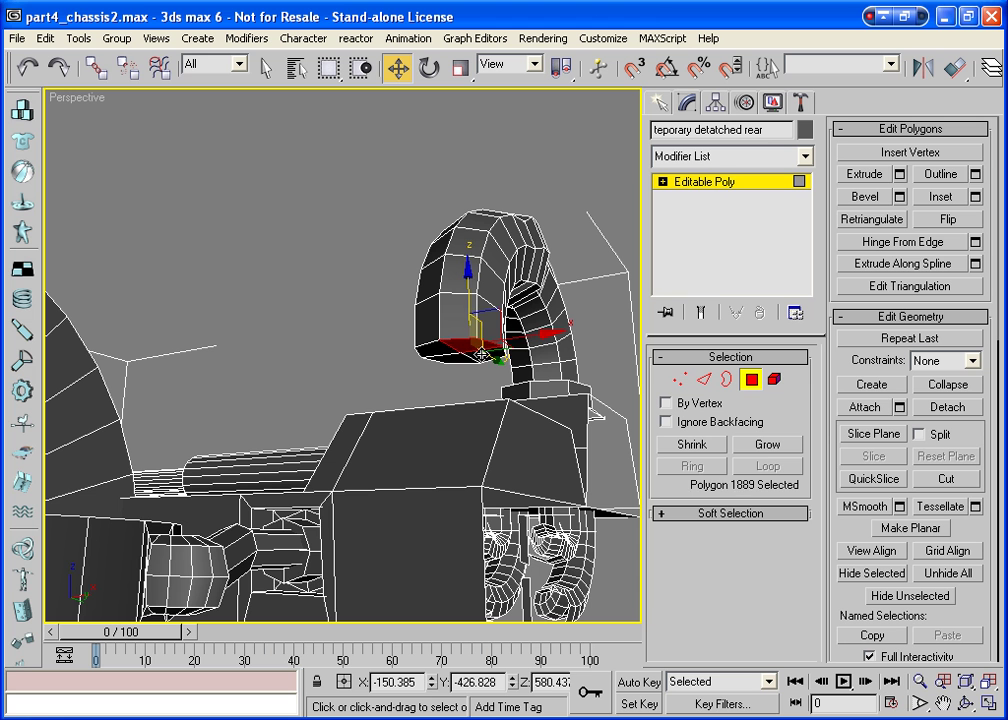
click(405, 338)
click(475, 348)
ctrl+click(477, 355)
ctrl+click(443, 351)
ctrl+click(445, 356)
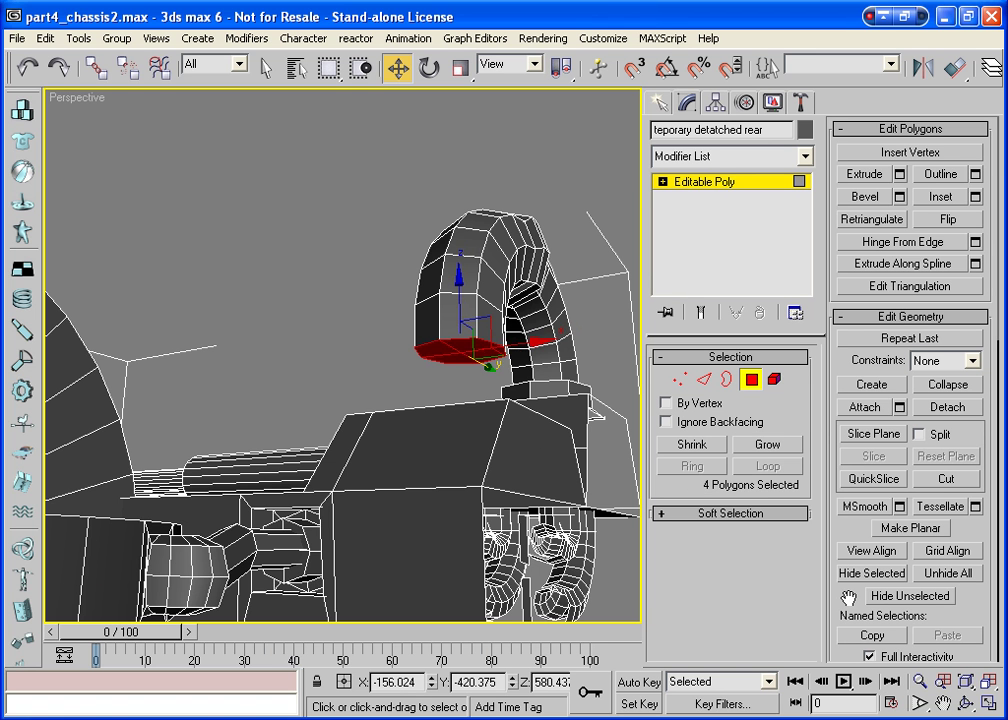
key(ctrl+r)
mouse_move(320, 318)
mouse_down()
mouse_move(406, 433)
mouse_move(323, 328)
mouse_up()
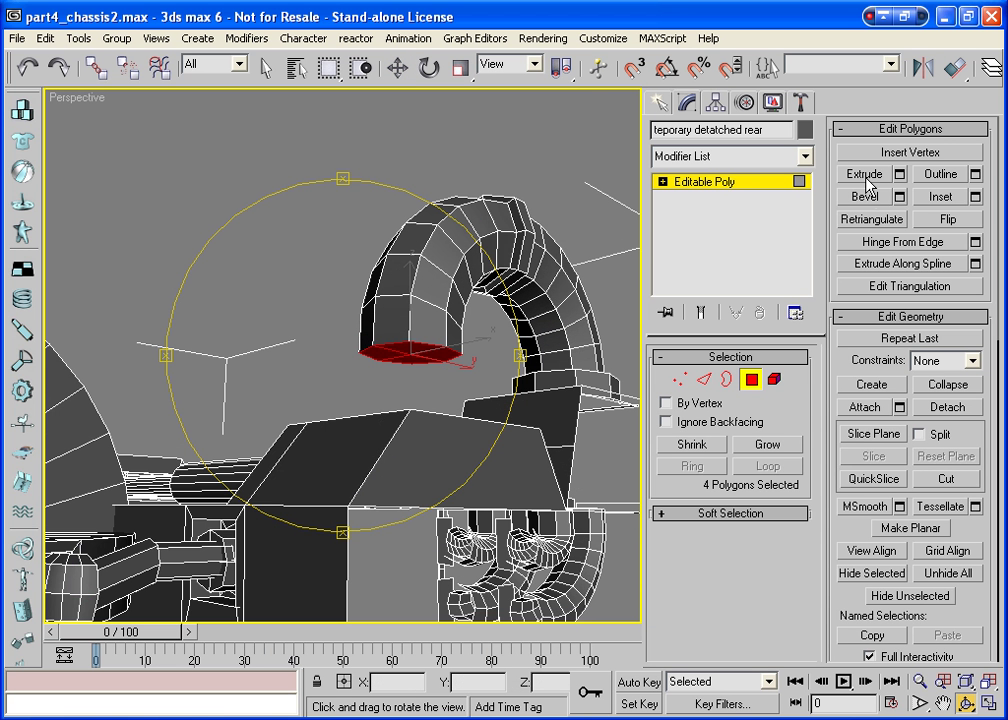
click(865, 196)
drag(434, 353, 437, 351)
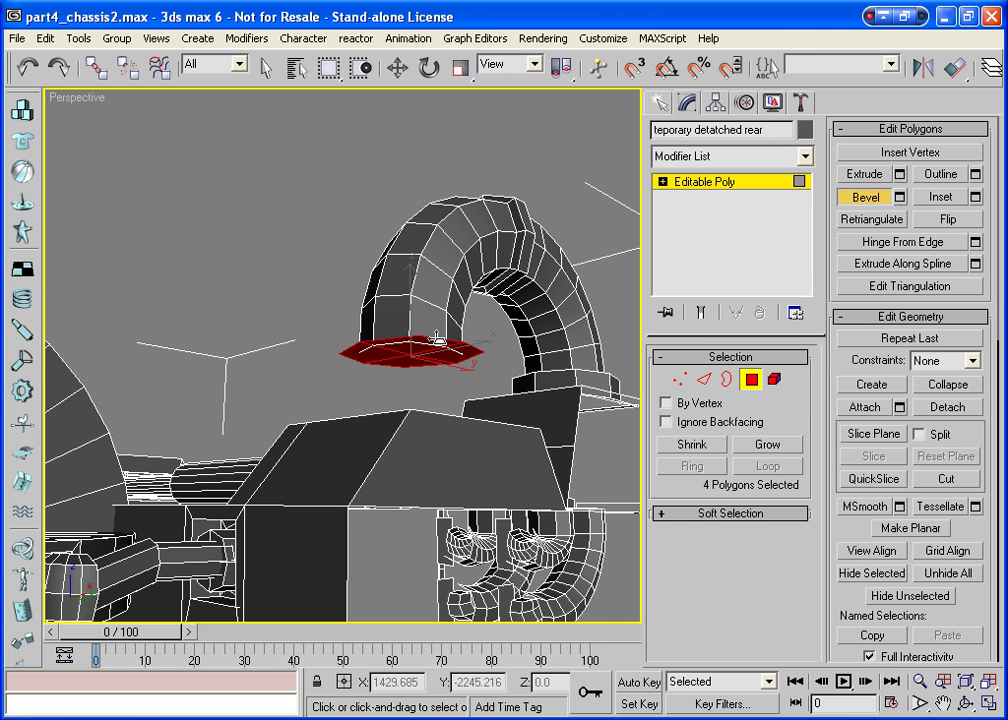
click(441, 341)
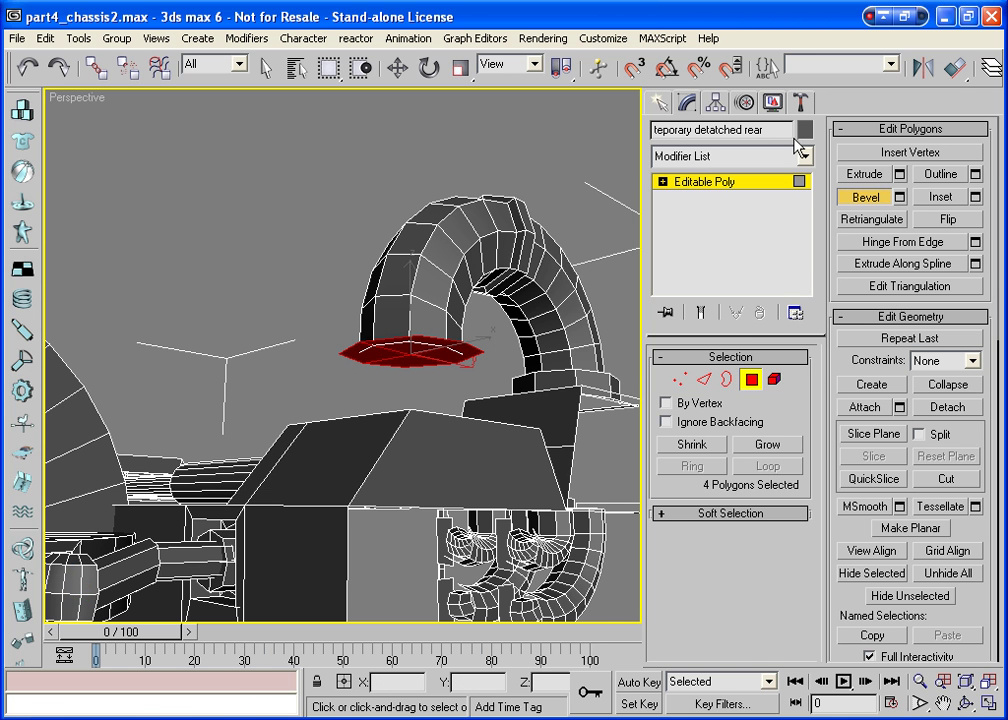
Extrude the flange's end polygons down into the piston housing and delete the hidden end polygons.
click(864, 174)
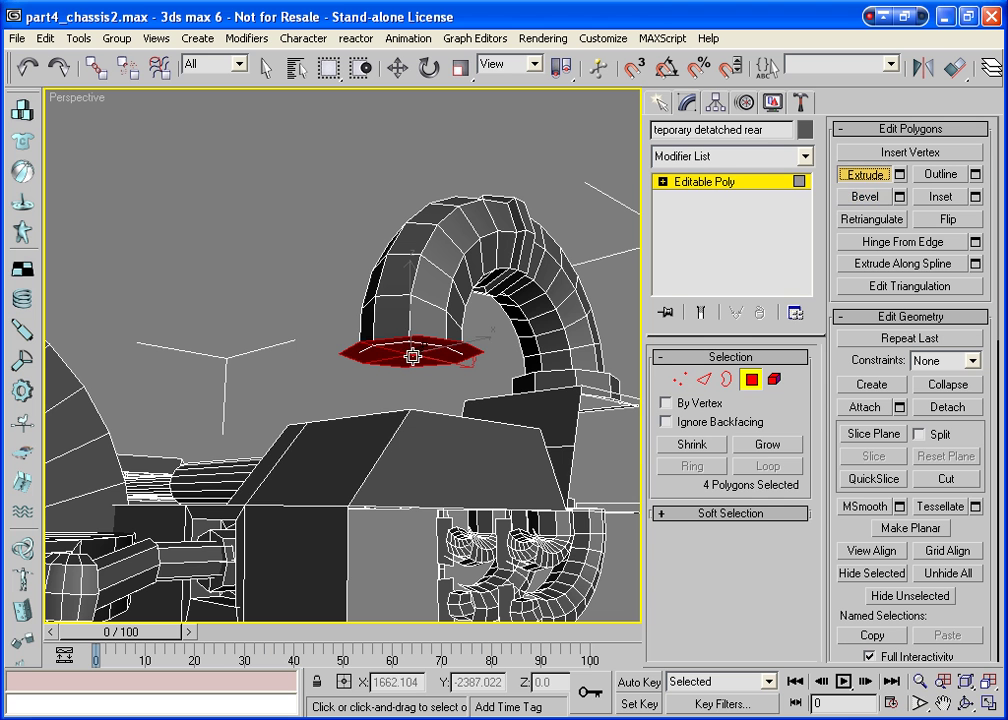
drag(406, 351, 413, 250)
click(966, 705)
drag(430, 330, 403, 387)
key(Delete)
key(Return)
Raise the eight bottom vertices of the pipe's extruded base about 5 units along Z.
mouse_move(232, 338)
mouse_down()
mouse_move(299, 396)
mouse_move(288, 385)
mouse_move(218, 380)
mouse_up()
key(F3)
drag(519, 403, 518, 402)
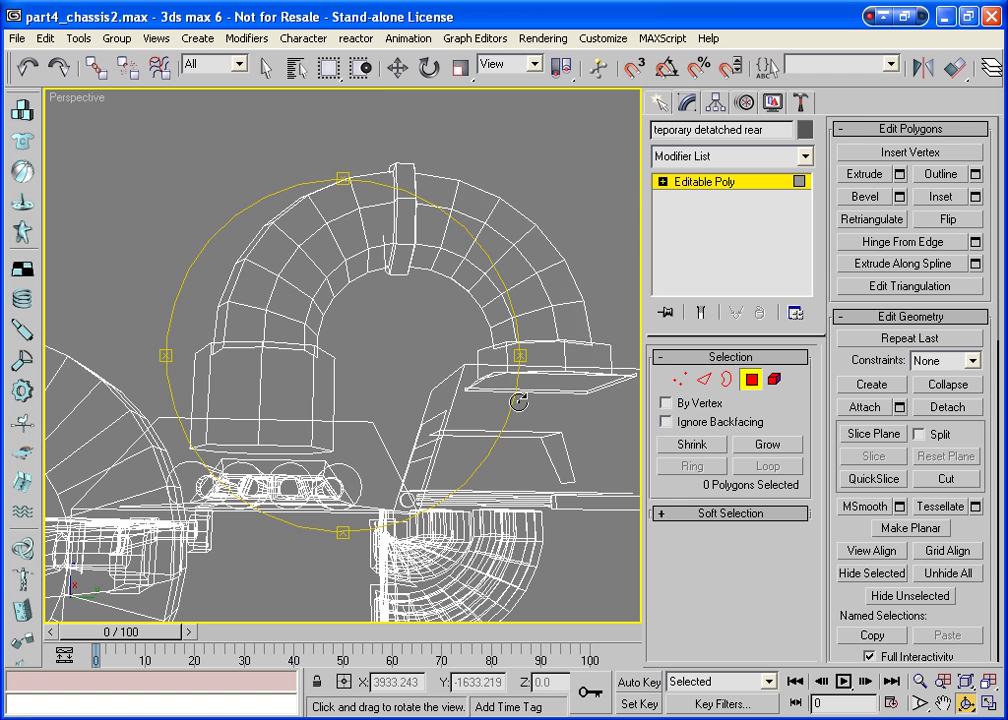
click(680, 378)
drag(348, 438, 188, 456)
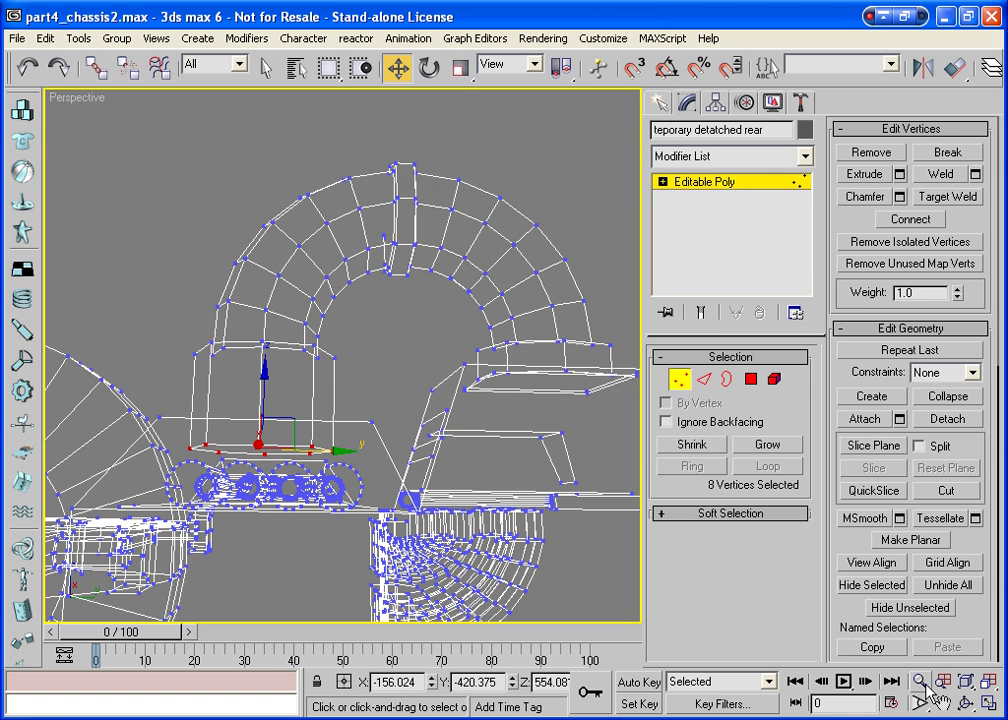
key(F3)
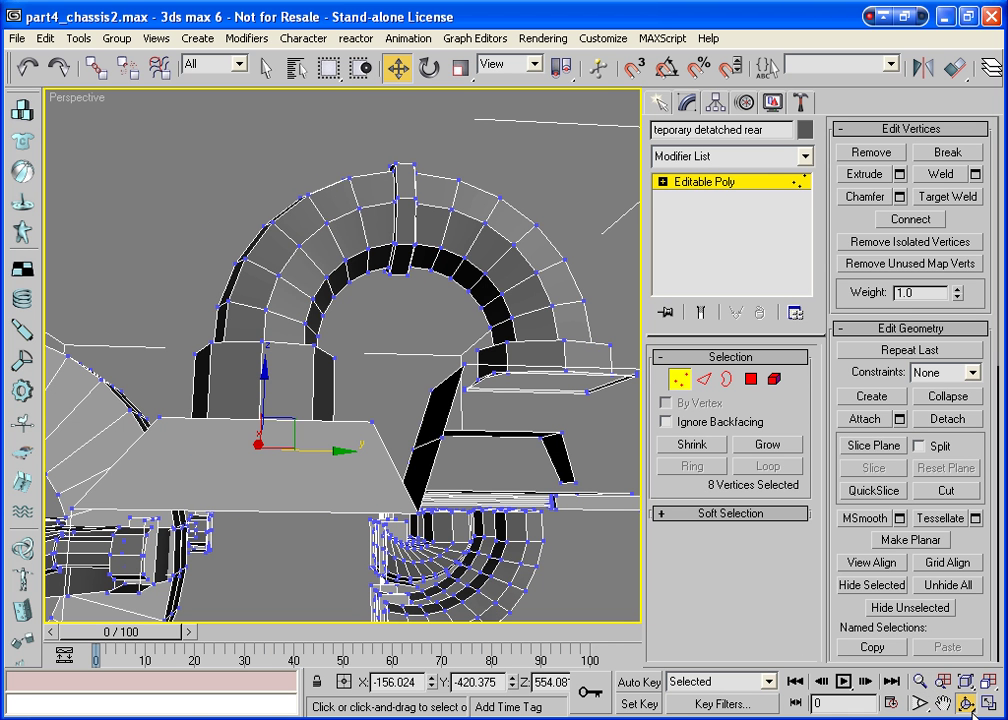
key(ctrl+r)
mouse_move(403, 471)
mouse_down()
mouse_move(391, 468)
mouse_move(394, 477)
mouse_move(400, 468)
mouse_up()
right_click(400, 478)
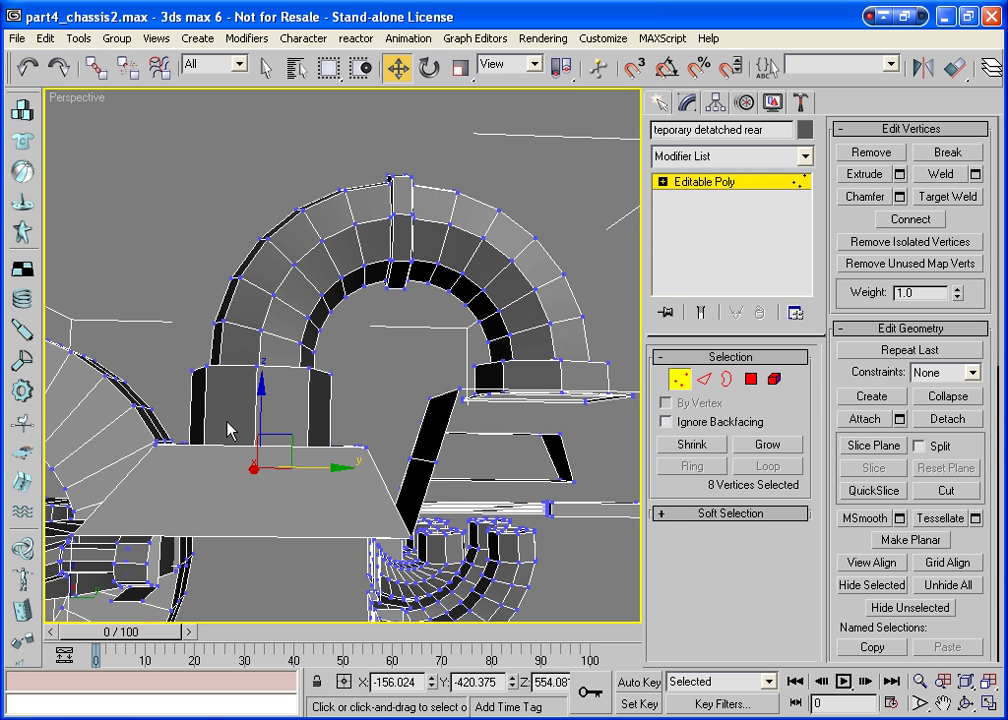
drag(260, 400, 261, 379)
click(680, 380)
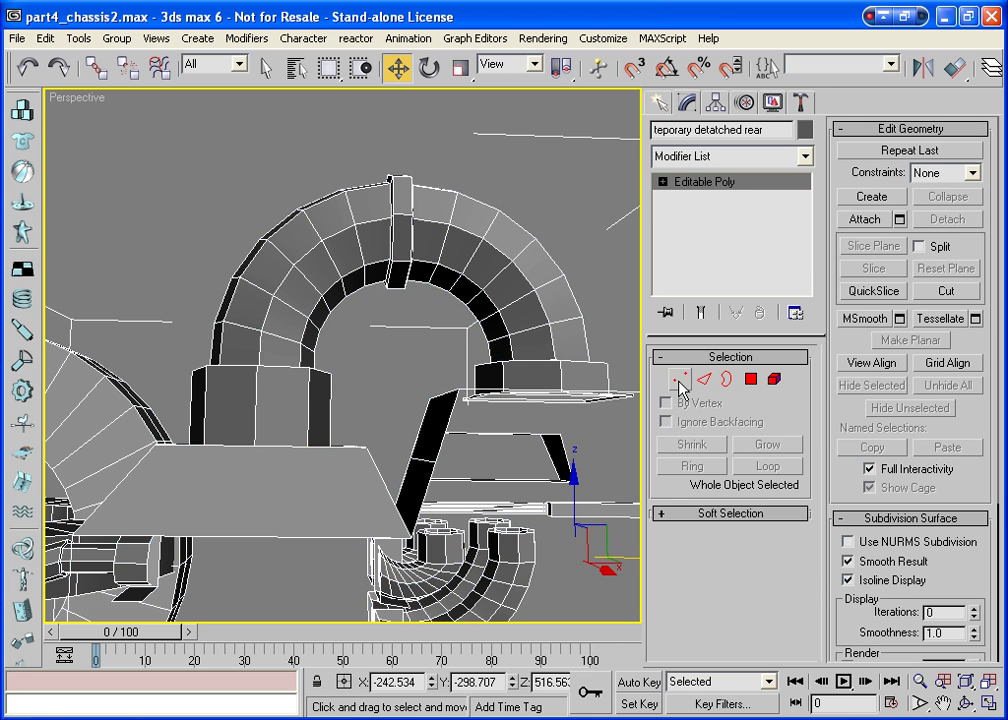
Bevel the piston housing's sloped end polygon and the vertical polygon beneath it slightly inward as separate panels.
key(ctrl+r)
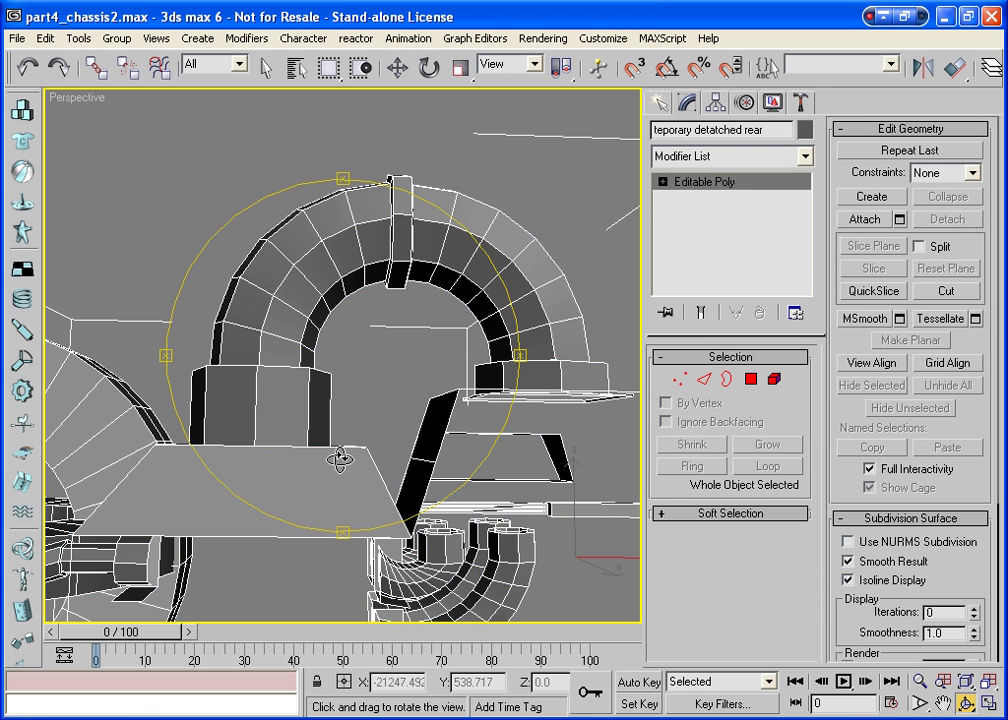
drag(351, 430, 387, 484)
key(w)
click(761, 384)
click(405, 505)
click(867, 197)
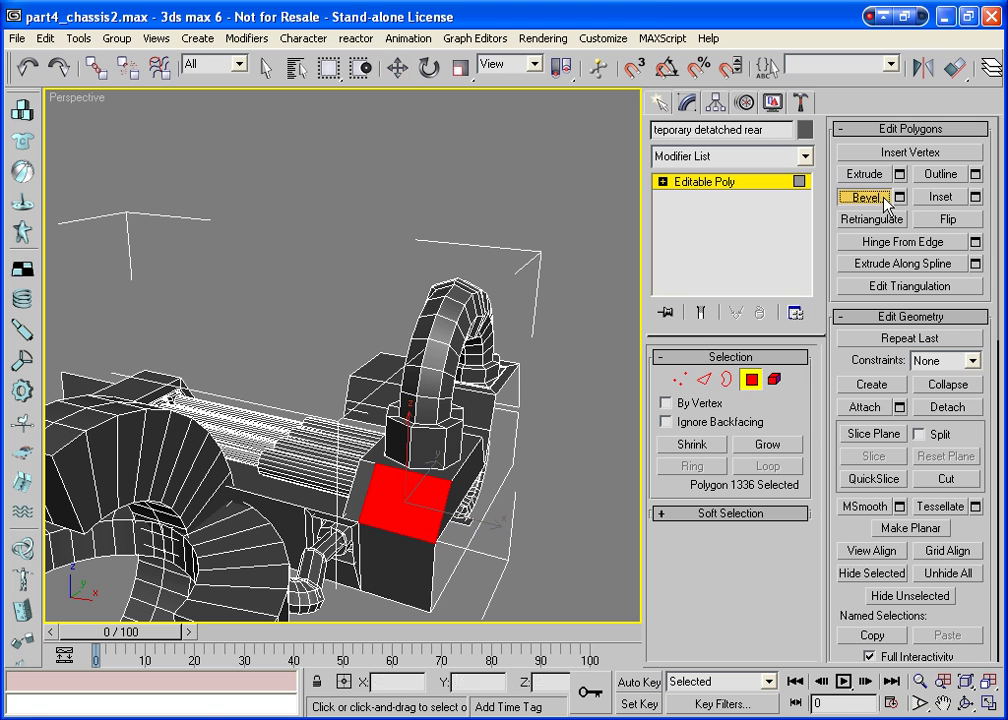
click(406, 501)
click(409, 506)
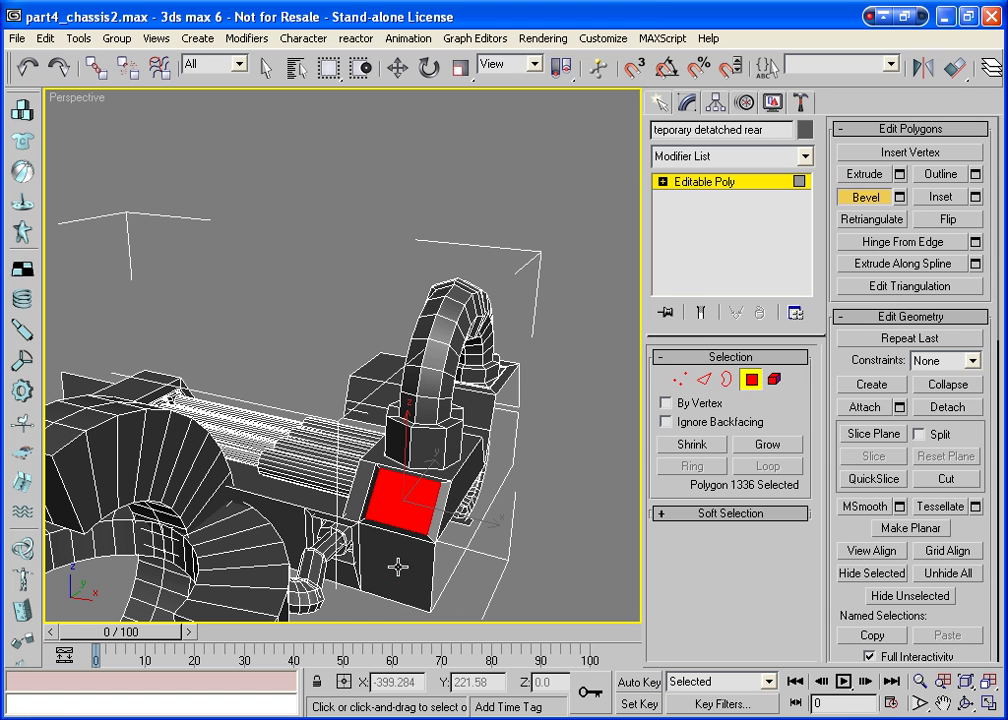
click(400, 560)
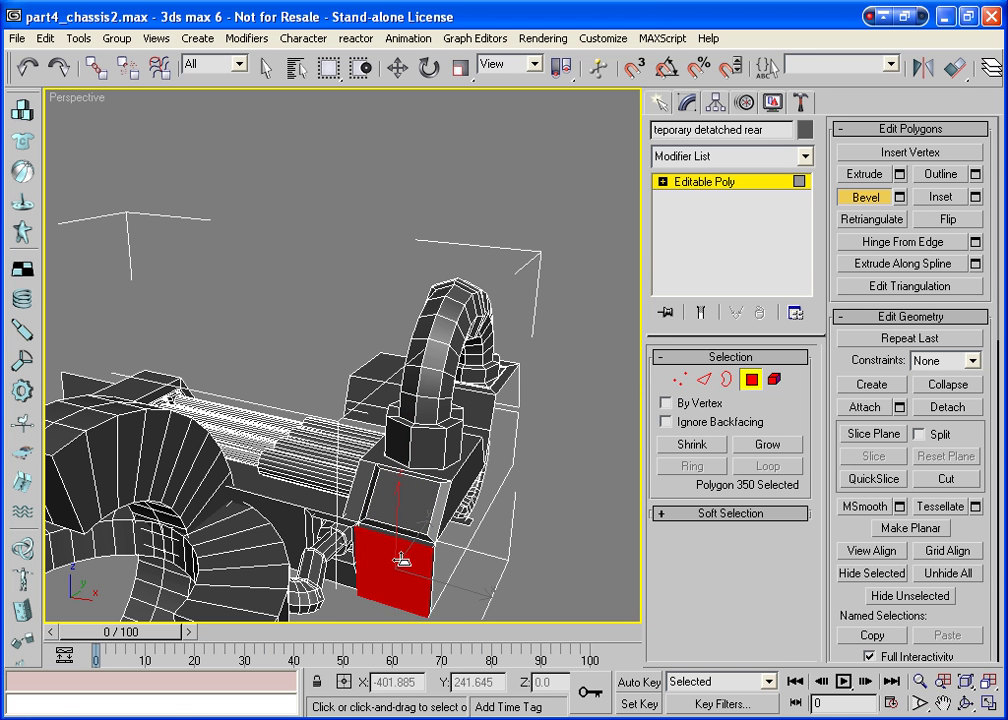
click(405, 568)
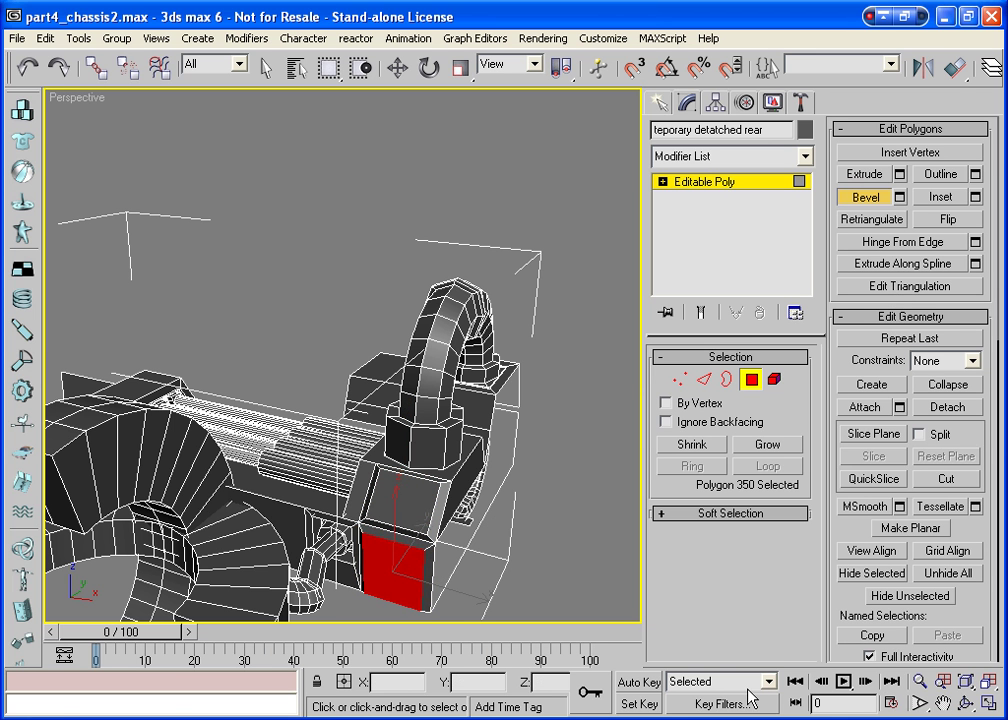
Tessellate the long vertical polygon on the slanted side at the body's opposite end.
click(987, 688)
click(986, 688)
drag(985, 685, 987, 638)
click(966, 704)
drag(370, 432, 540, 484)
drag(292, 353, 315, 390)
scroll(300, 388, up, 5)
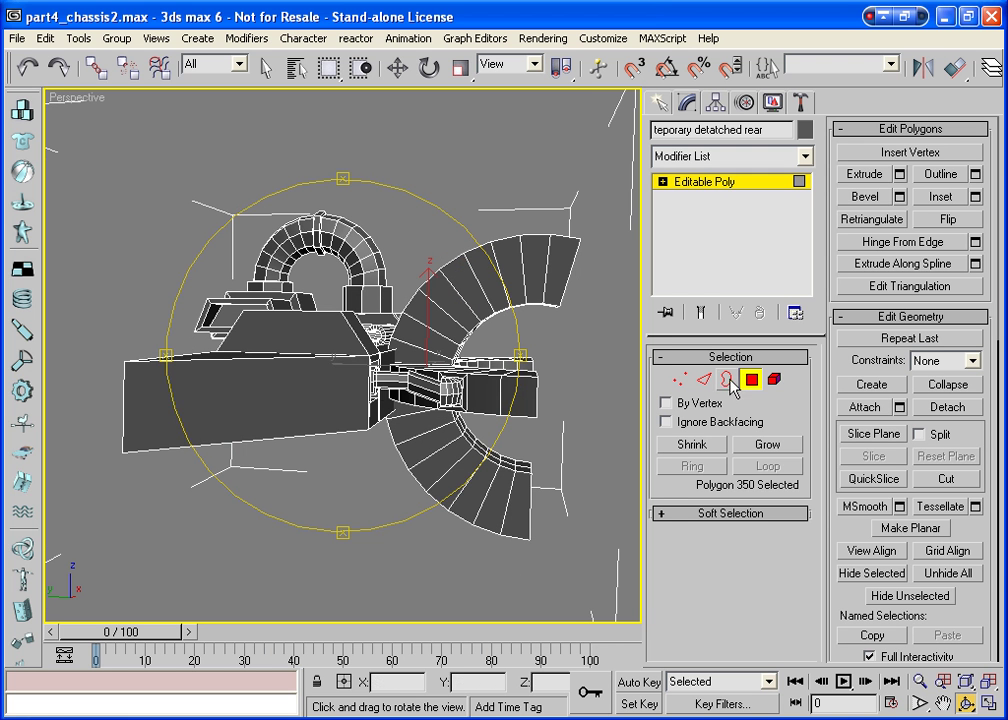
right_click(336, 389)
click(298, 395)
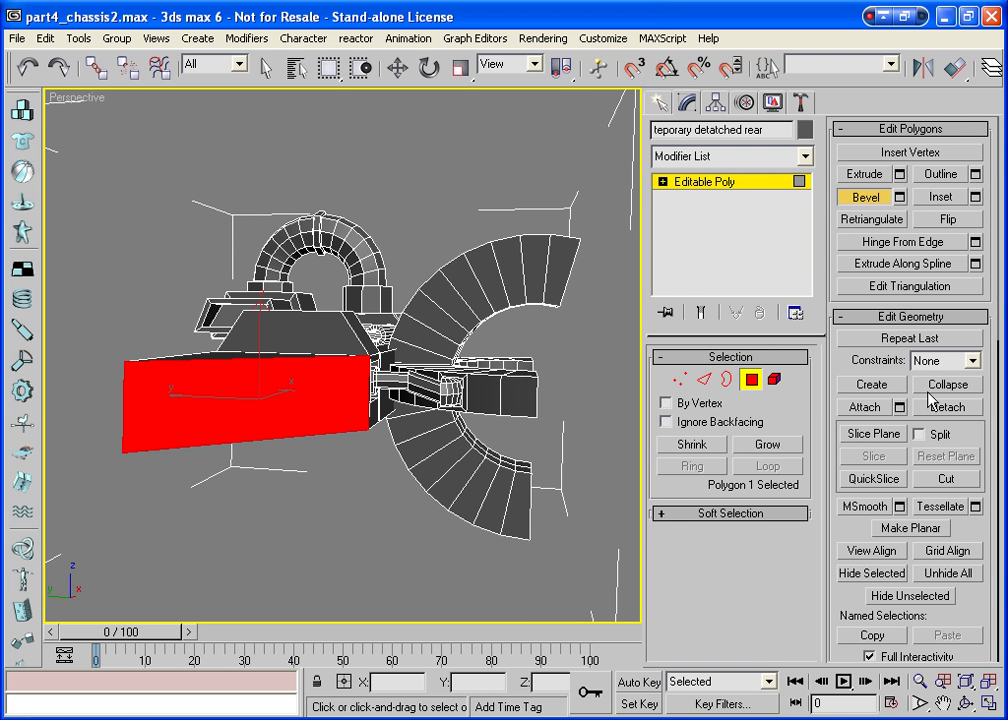
click(928, 508)
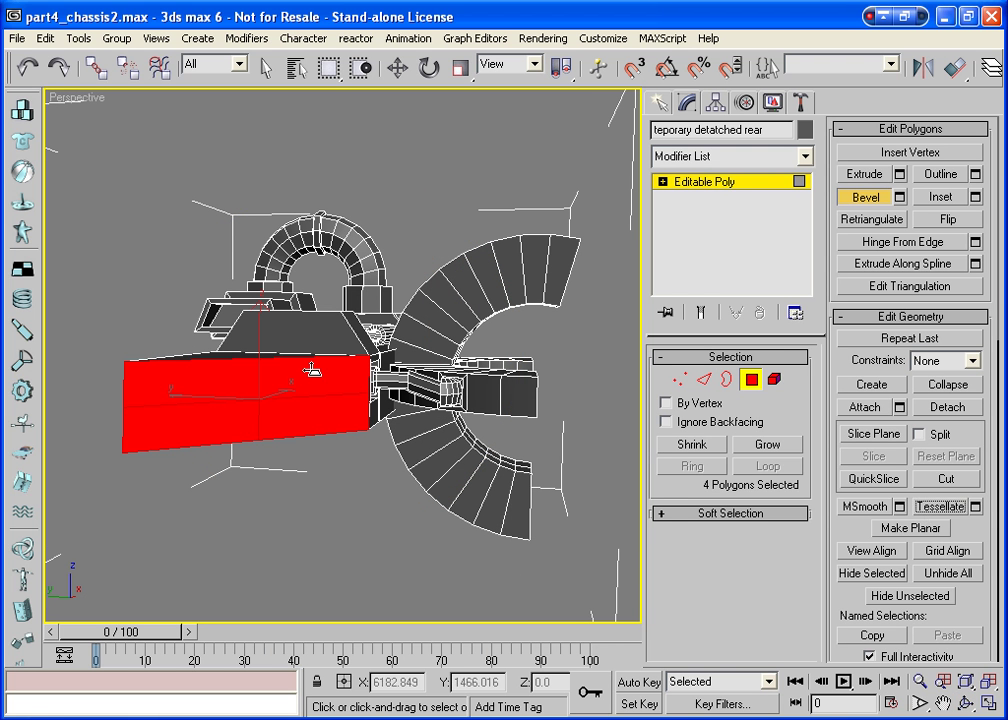
Move the middle column of vertices on the tessellated side outward to form an angled corner.
click(965, 705)
drag(450, 349, 390, 435)
right_click(387, 430)
click(680, 379)
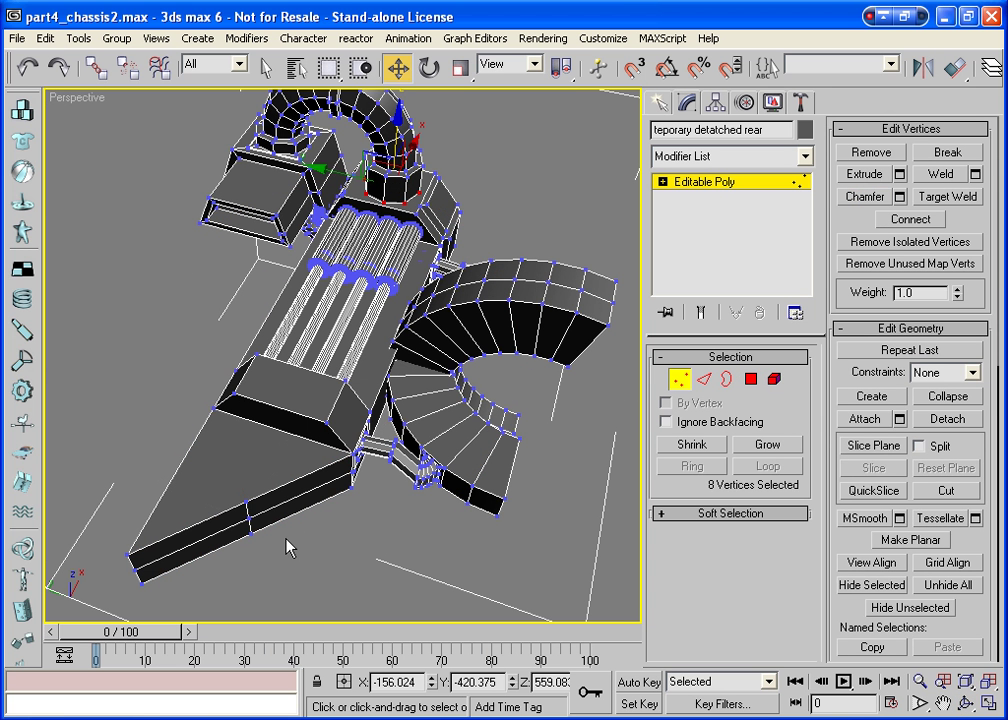
drag(274, 563, 245, 512)
click(680, 386)
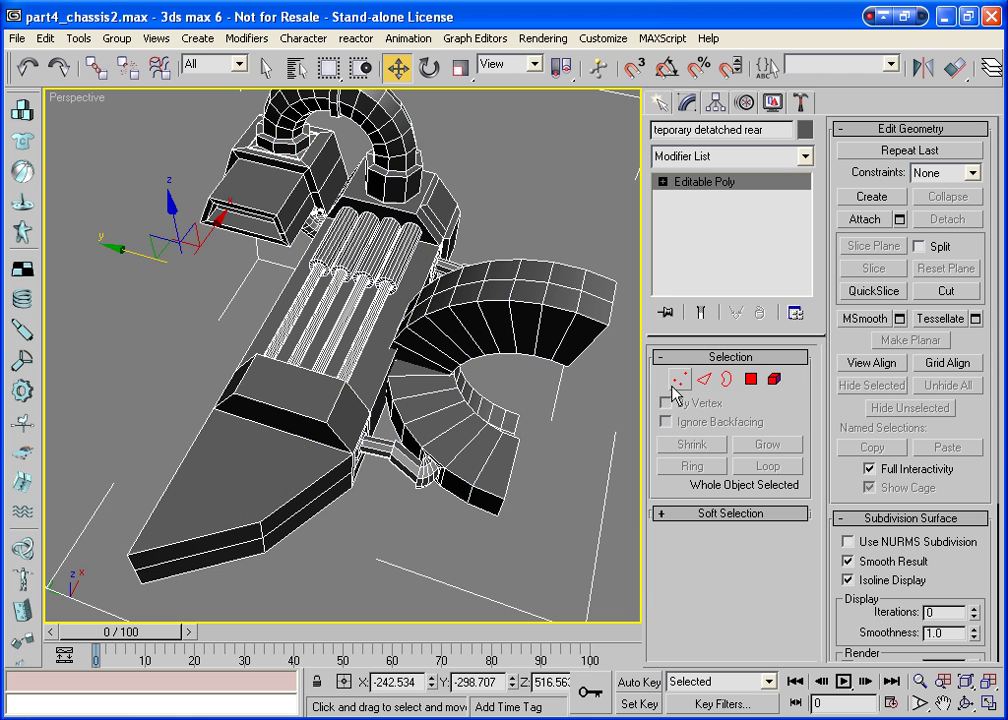
click(966, 703)
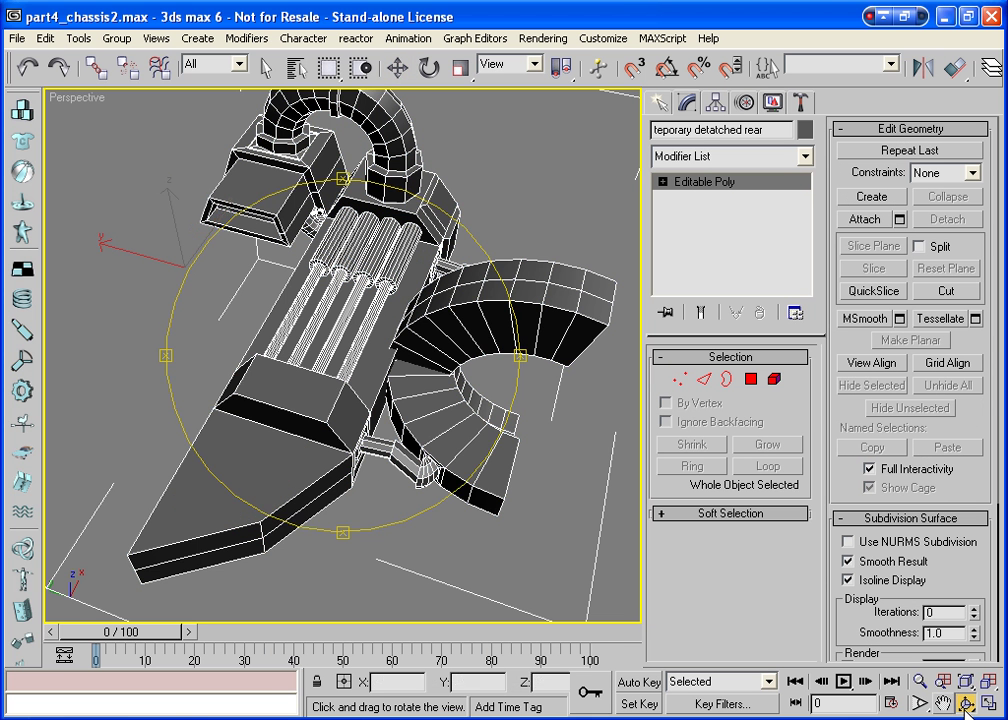
drag(371, 488, 222, 515)
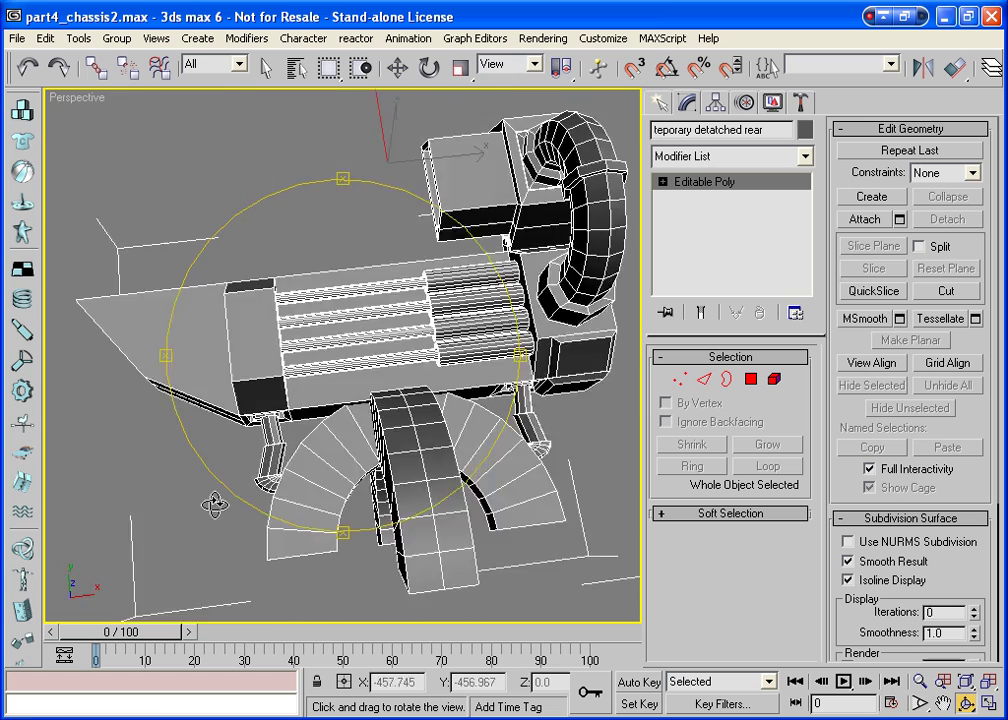
drag(208, 489, 218, 437)
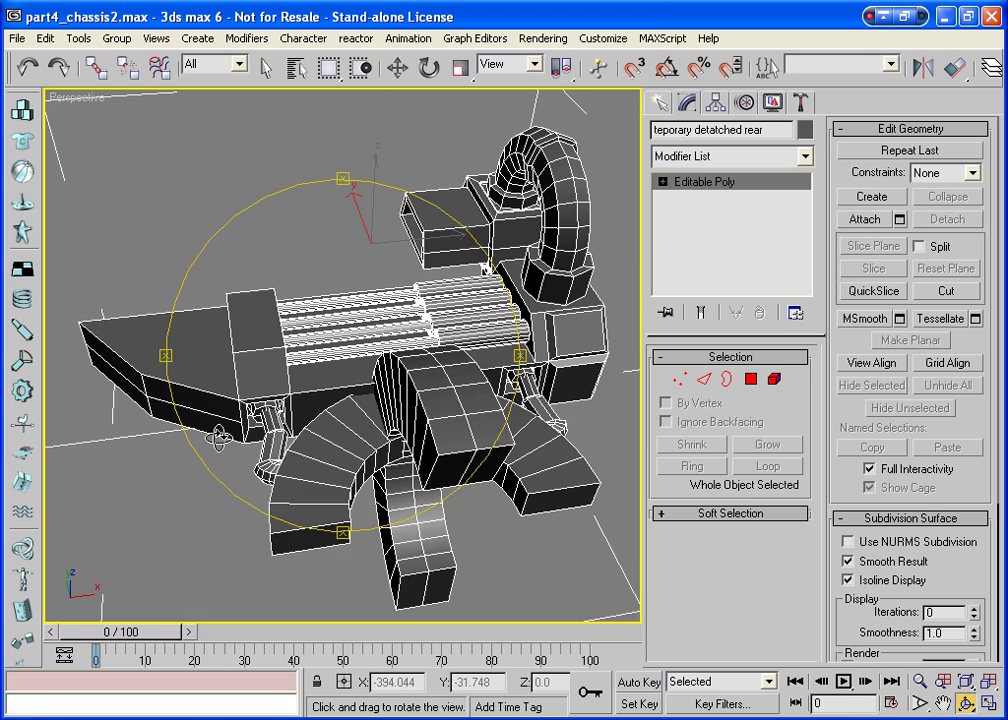